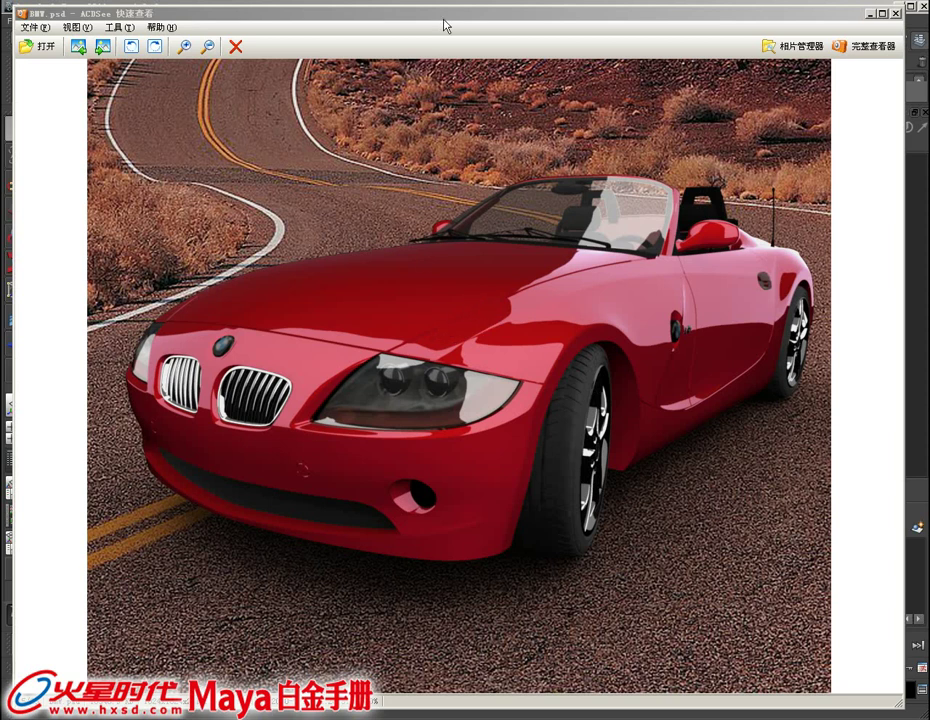
# - Close the ACDSee quick view of the rendered BMW.psd to return to the Maya scene
pyautogui.moveTo(444, 19); pyautogui.dragTo(450, 8)
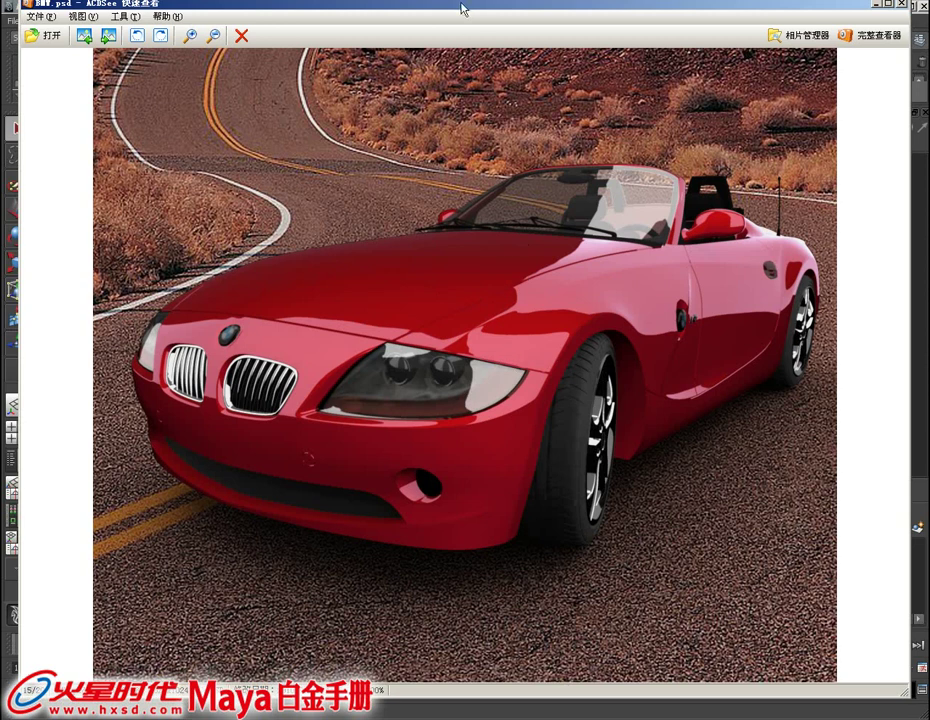
pyautogui.moveTo(462, 9); pyautogui.dragTo(458, 16)
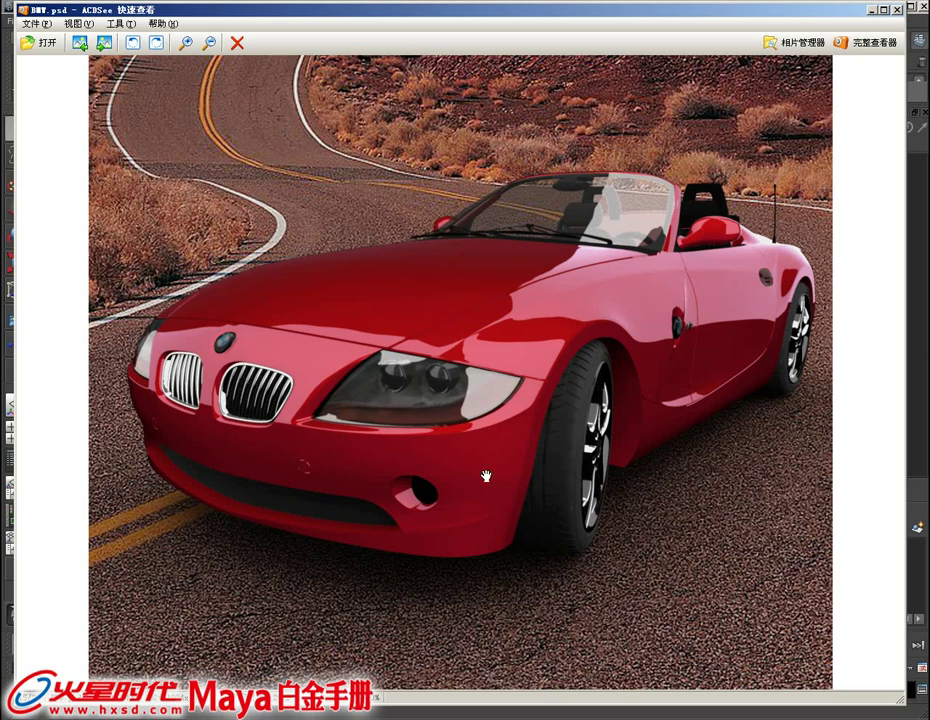
pyautogui.moveTo(704, 14); pyautogui.dragTo(708, 16)
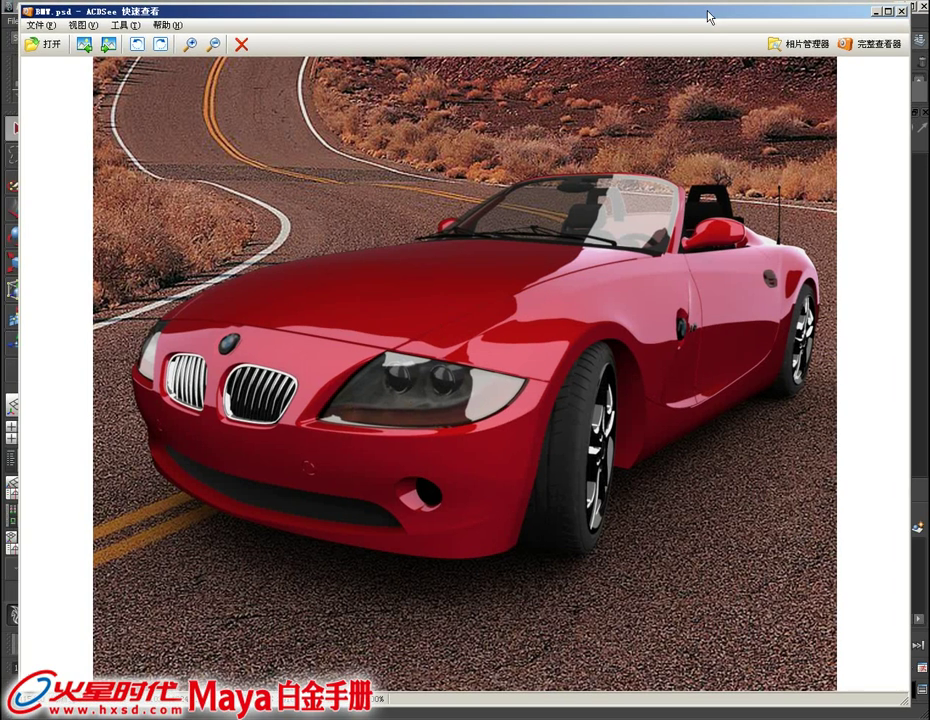
pyautogui.click(874, 14)
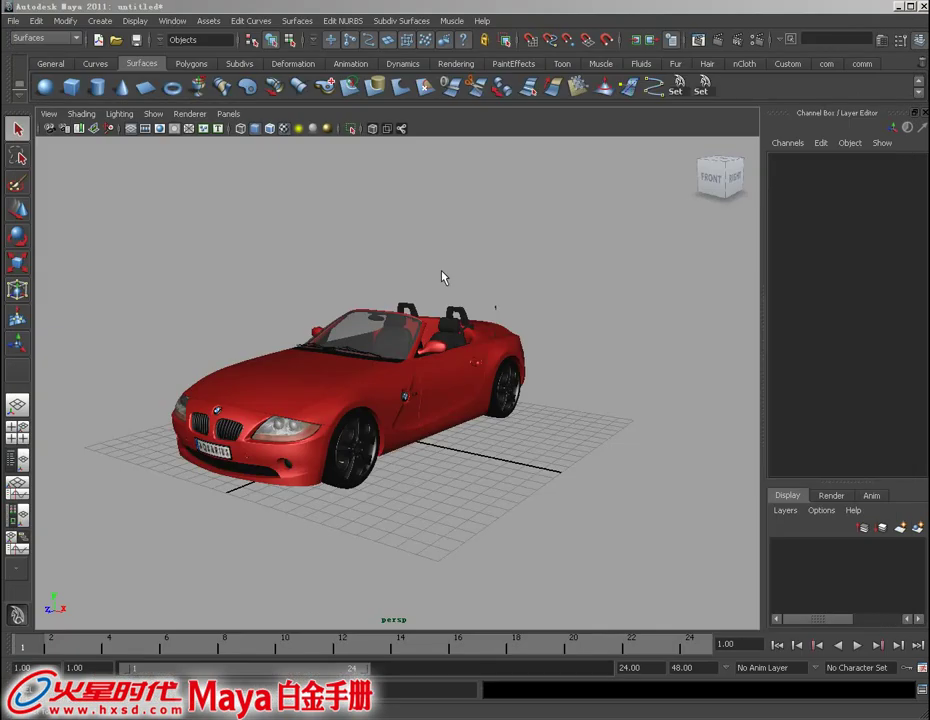
# - Create a polygon plane under the roadster and scale it uniformly to 62.596 as the floor
pyautogui.moveTo(456, 372)
pyautogui.keyDown('alt'); pyautogui.mouseDown()
pyautogui.moveTo(533, 418)
pyautogui.moveTo(360, 433)
pyautogui.moveTo(470, 430)
pyautogui.moveTo(424, 432)
pyautogui.mouseUp(); pyautogui.keyUp('alt')
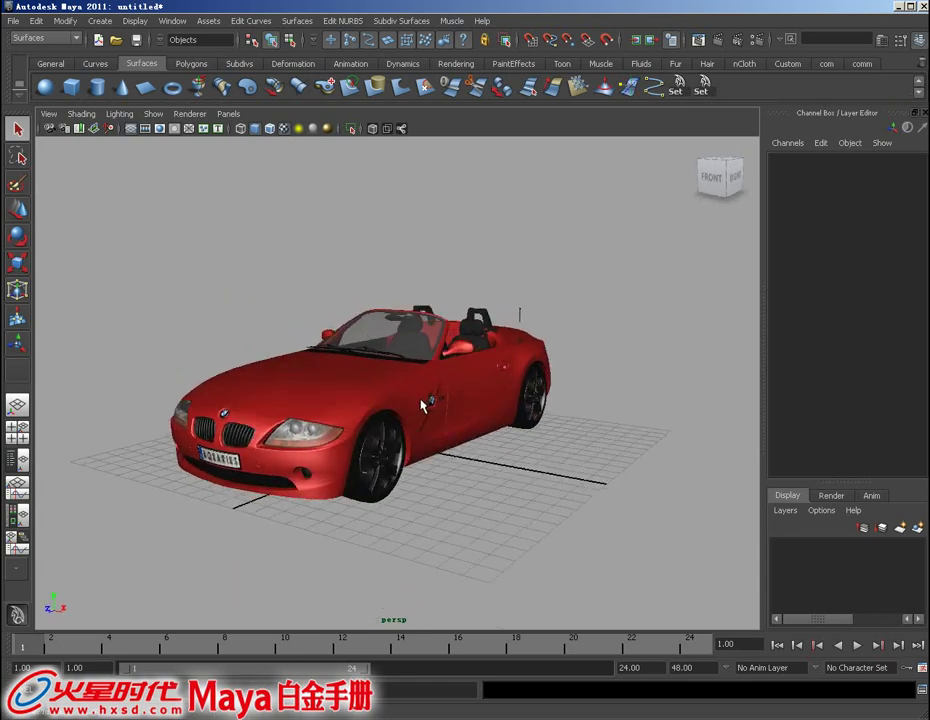
pyautogui.keyDown('alt'); pyautogui.moveTo(426, 404); pyautogui.dragTo(413, 410); pyautogui.keyUp('alt')
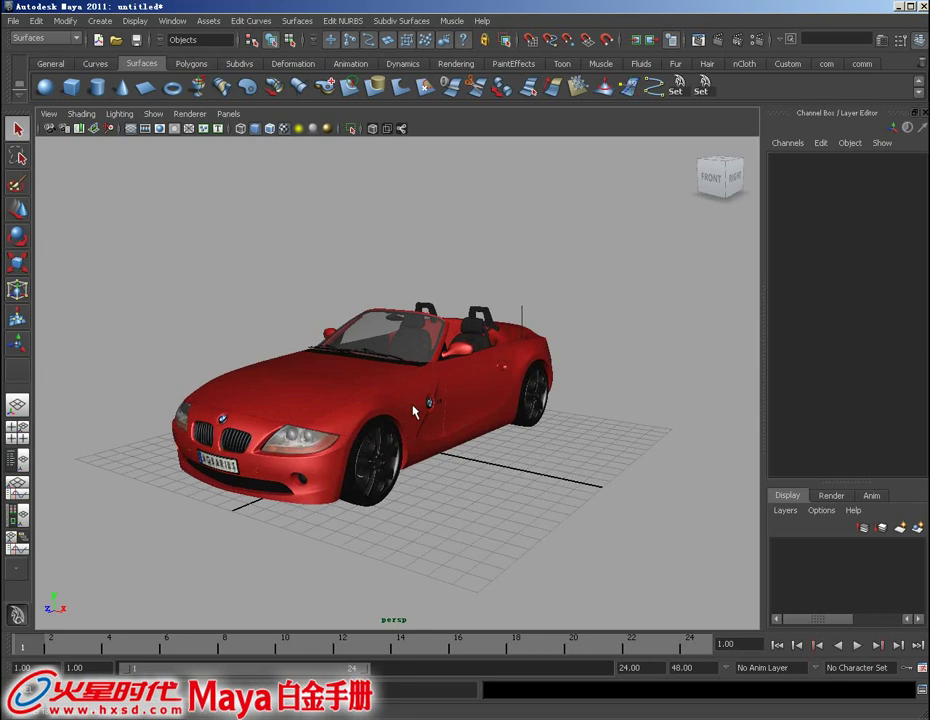
pyautogui.click(190, 63)
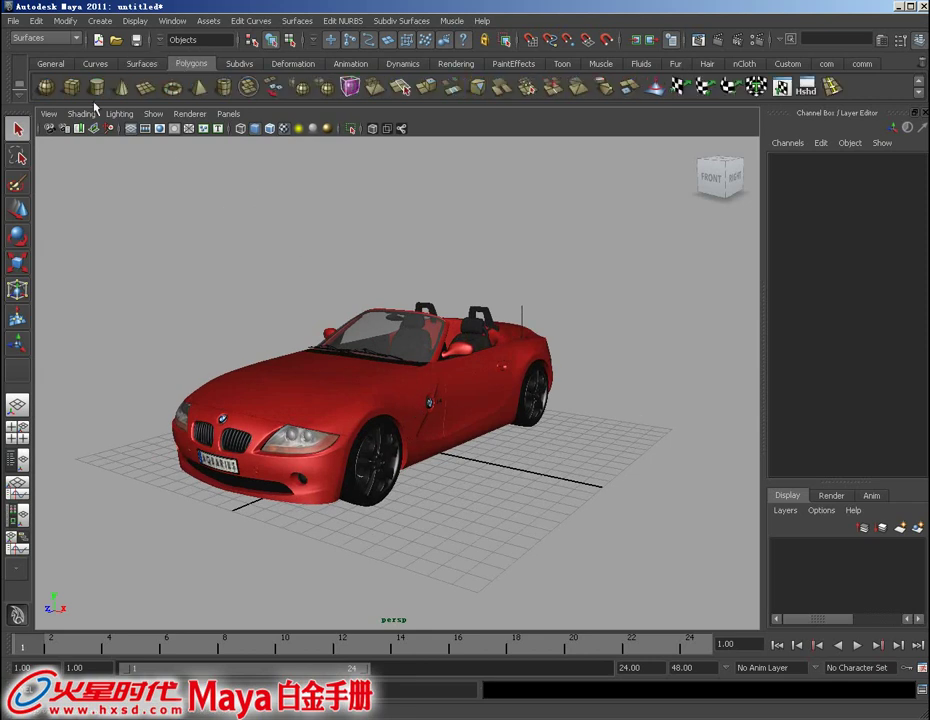
pyautogui.click(146, 87)
pyautogui.keyDown('alt'); pyautogui.moveTo(318, 318); pyautogui.dragTo(344, 330); pyautogui.keyUp('alt')
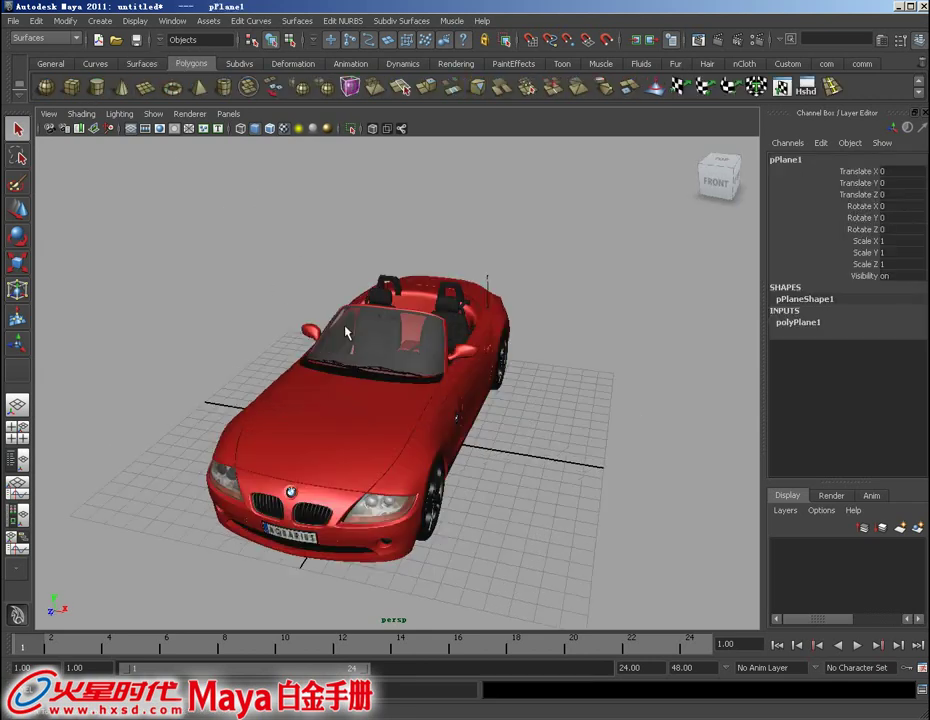
pyautogui.press('w')
pyautogui.moveTo(425, 444)
pyautogui.keyDown('alt'); pyautogui.mouseDown()
pyautogui.moveTo(403, 452)
pyautogui.moveTo(547, 474)
pyautogui.mouseUp(); pyautogui.keyUp('alt')
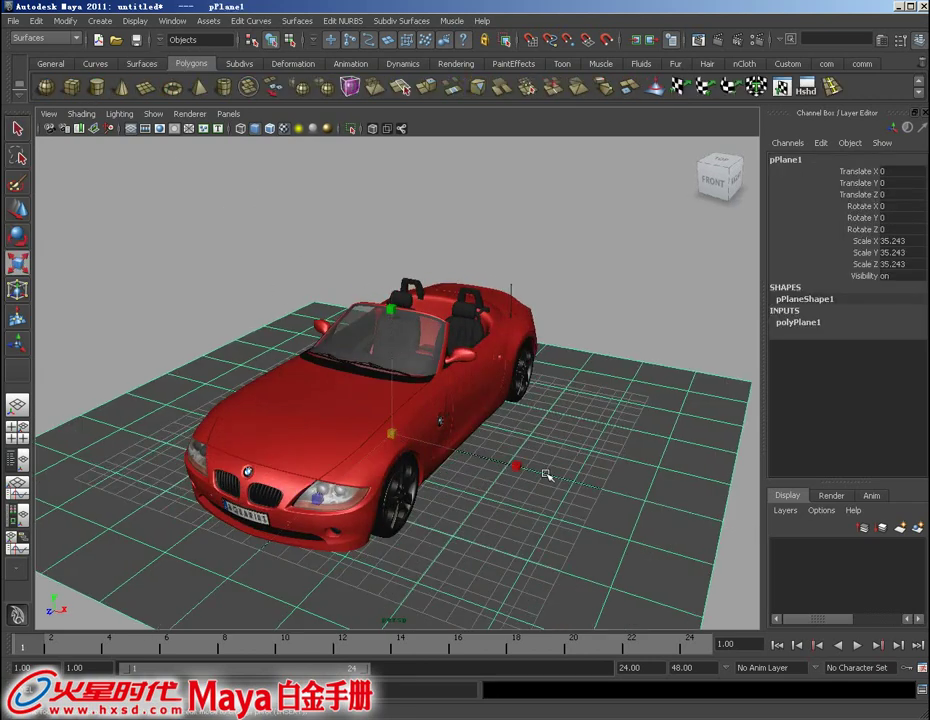
pyautogui.moveTo(397, 434)
pyautogui.mouseDown()
pyautogui.moveTo(585, 471)
pyautogui.moveTo(556, 480)
pyautogui.moveTo(428, 438)
pyautogui.moveTo(396, 444)
pyautogui.moveTo(438, 442)
pyautogui.moveTo(417, 422)
pyautogui.mouseUp()
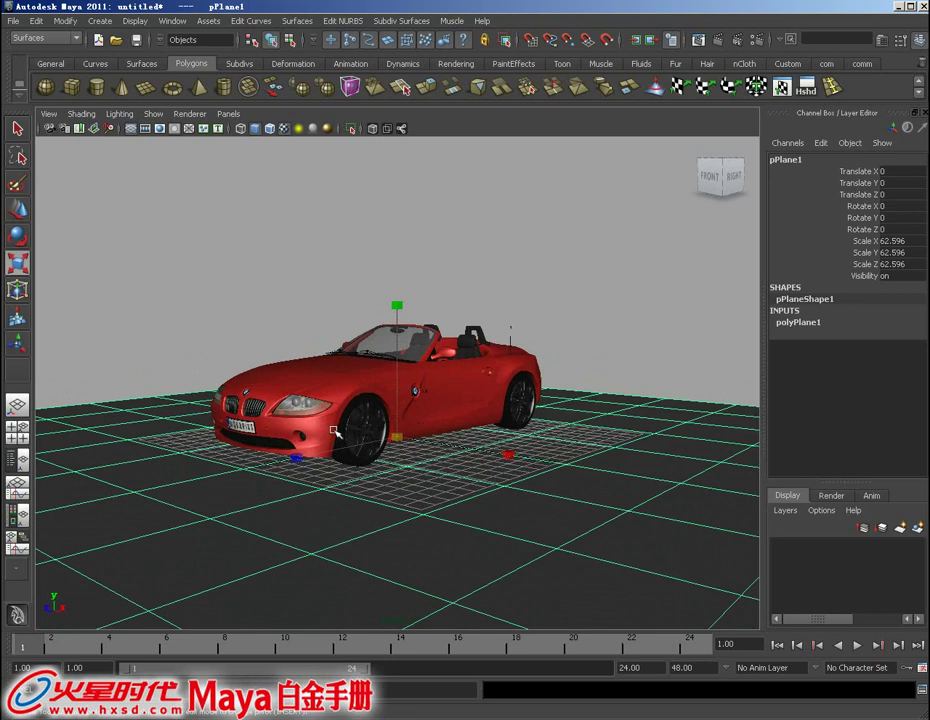
pyautogui.moveTo(336, 433)
pyautogui.keyDown('alt'); pyautogui.mouseDown()
pyautogui.moveTo(365, 415)
pyautogui.moveTo(463, 432)
pyautogui.moveTo(629, 434)
pyautogui.moveTo(453, 425)
pyautogui.moveTo(421, 438)
pyautogui.moveTo(397, 434)
pyautogui.moveTo(575, 442)
pyautogui.moveTo(757, 468)
pyautogui.mouseUp(); pyautogui.keyUp('alt')
# - Add a polygon sphere and scale it uniformly to 39.452 around the car and floor
pyautogui.click(45, 87)
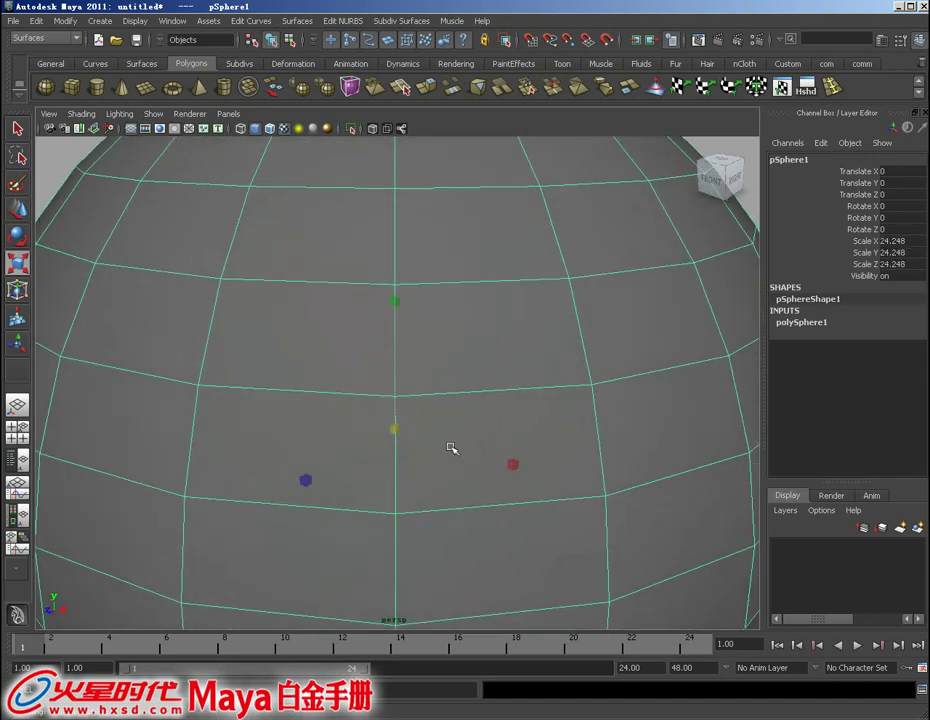
pyautogui.moveTo(453, 448)
pyautogui.keyDown('alt'); pyautogui.mouseDown(button='right')
pyautogui.moveTo(461, 446)
pyautogui.moveTo(397, 430)
pyautogui.mouseUp(button='right'); pyautogui.keyUp('alt')
pyautogui.moveTo(396, 424); pyautogui.dragTo(704, 446)
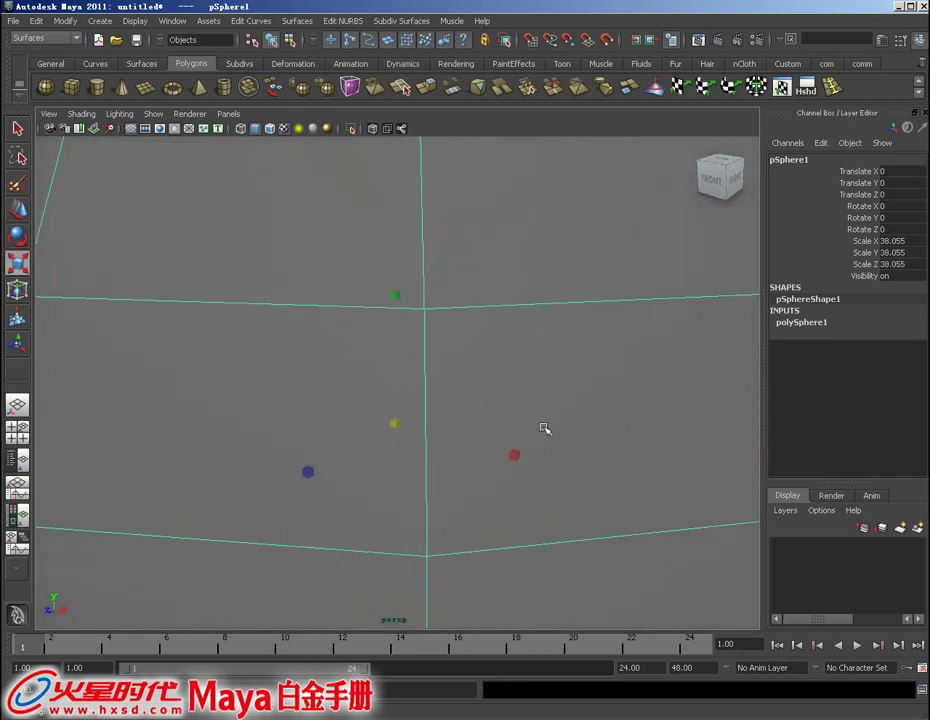
pyautogui.keyDown('alt'); pyautogui.moveTo(544, 430); pyautogui.dragTo(552, 469); pyautogui.keyUp('alt')
pyautogui.keyDown('alt'); pyautogui.moveTo(552, 469); pyautogui.dragTo(602, 525, button='right'); pyautogui.keyUp('alt')
pyautogui.keyDown('alt'); pyautogui.moveTo(602, 525); pyautogui.dragTo(507, 439); pyautogui.keyUp('alt')
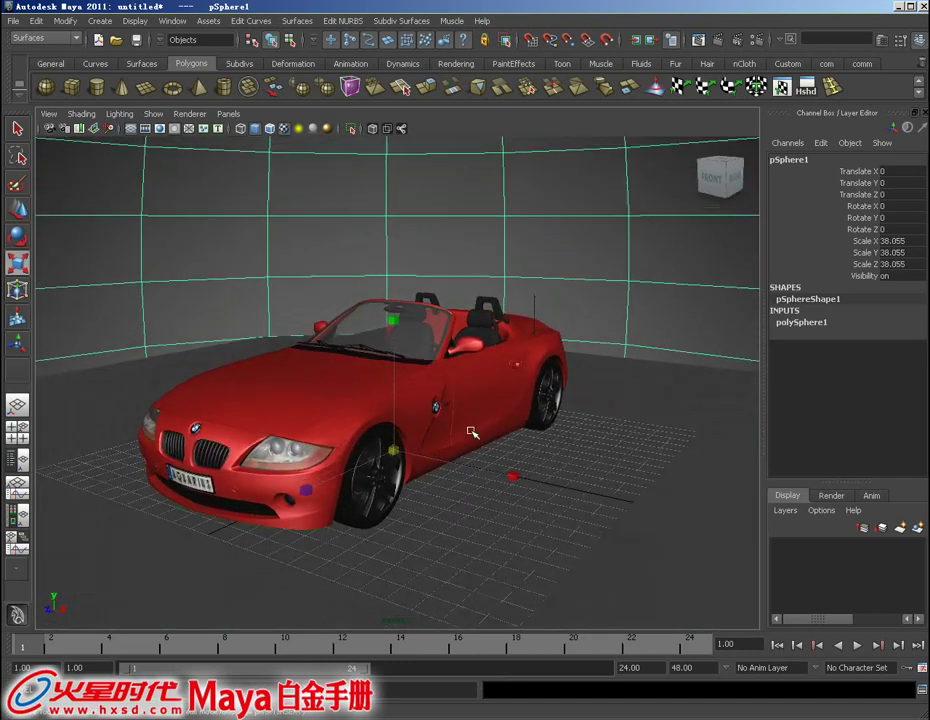
pyautogui.moveTo(436, 446); pyautogui.dragTo(472, 418, button='middle')
pyautogui.moveTo(472, 418)
pyautogui.keyDown('alt'); pyautogui.mouseDown(button='right')
pyautogui.moveTo(349, 311)
pyautogui.moveTo(473, 450)
pyautogui.moveTo(542, 492)
pyautogui.moveTo(519, 440)
pyautogui.moveTo(390, 316)
pyautogui.moveTo(419, 342)
pyautogui.mouseUp(button='right'); pyautogui.keyUp('alt')
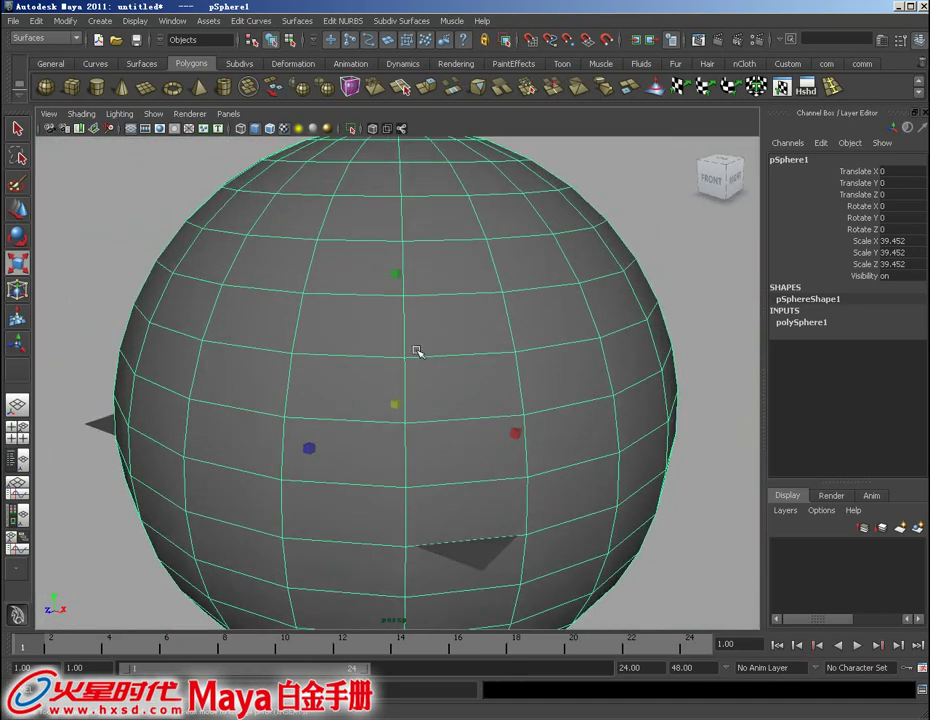
pyautogui.click(172, 21)
pyautogui.moveTo(204, 57)
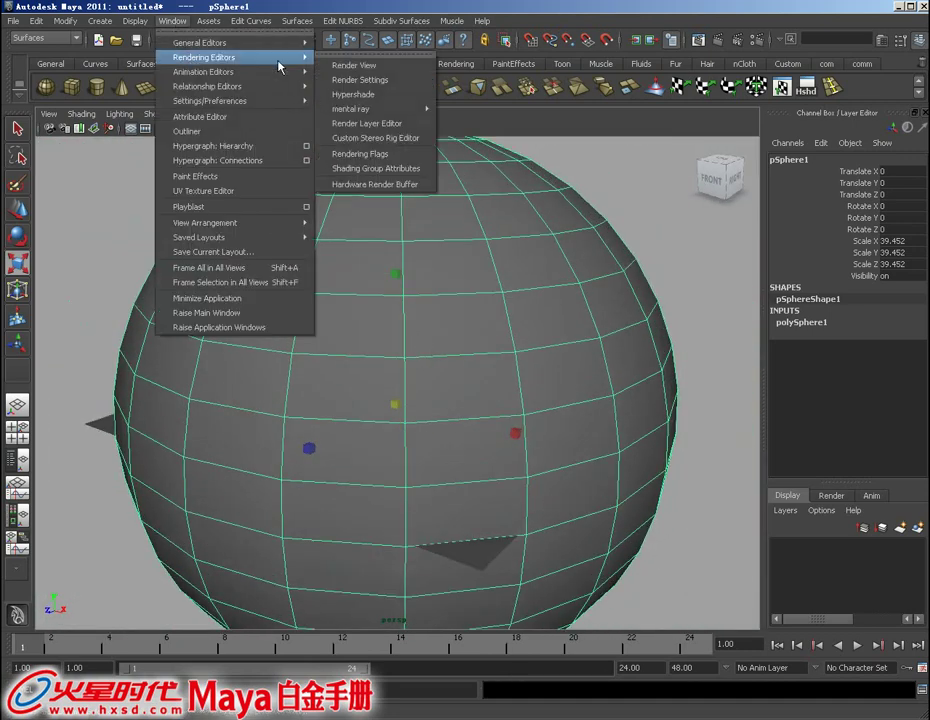
# - Create a new surface shader in Hypershade and assign it to the big sphere
pyautogui.click(378, 96)
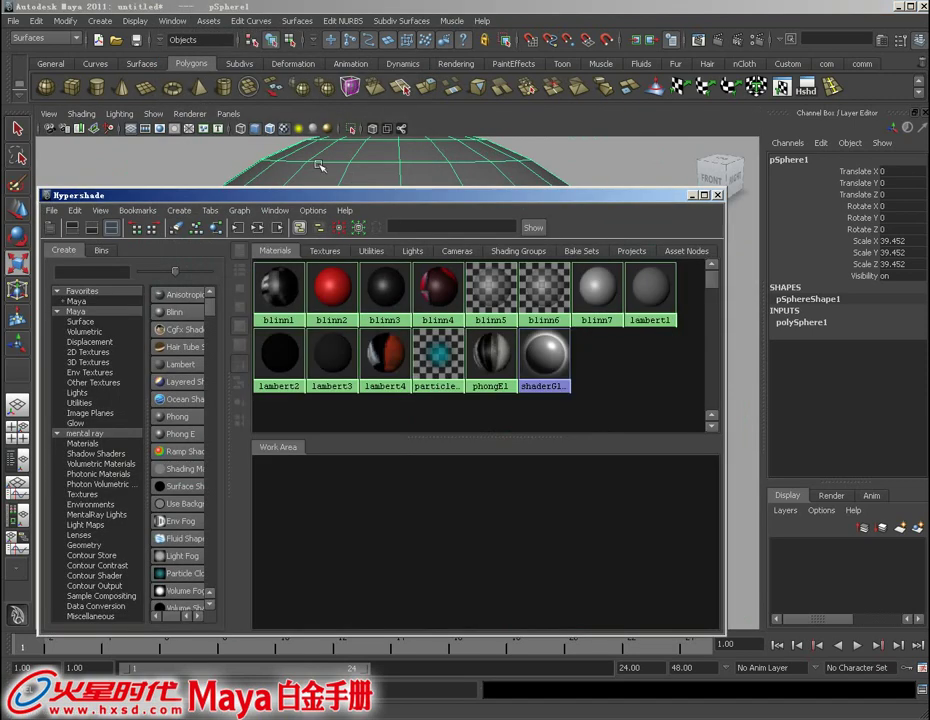
pyautogui.moveTo(328, 193)
pyautogui.mouseDown()
pyautogui.moveTo(380, 145)
pyautogui.moveTo(388, 113)
pyautogui.mouseUp()
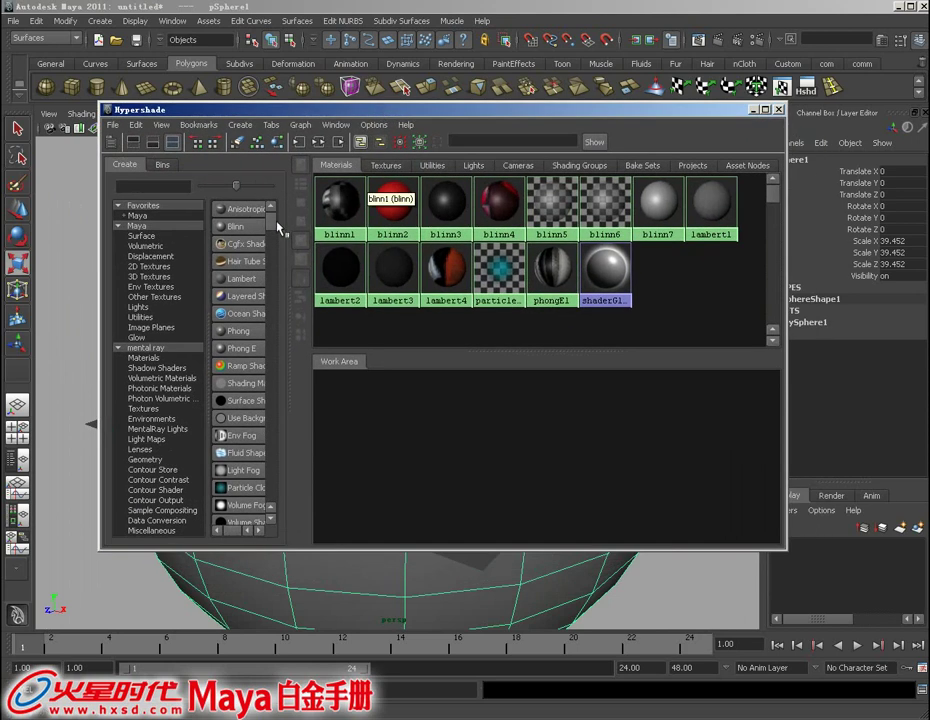
pyautogui.click(239, 401)
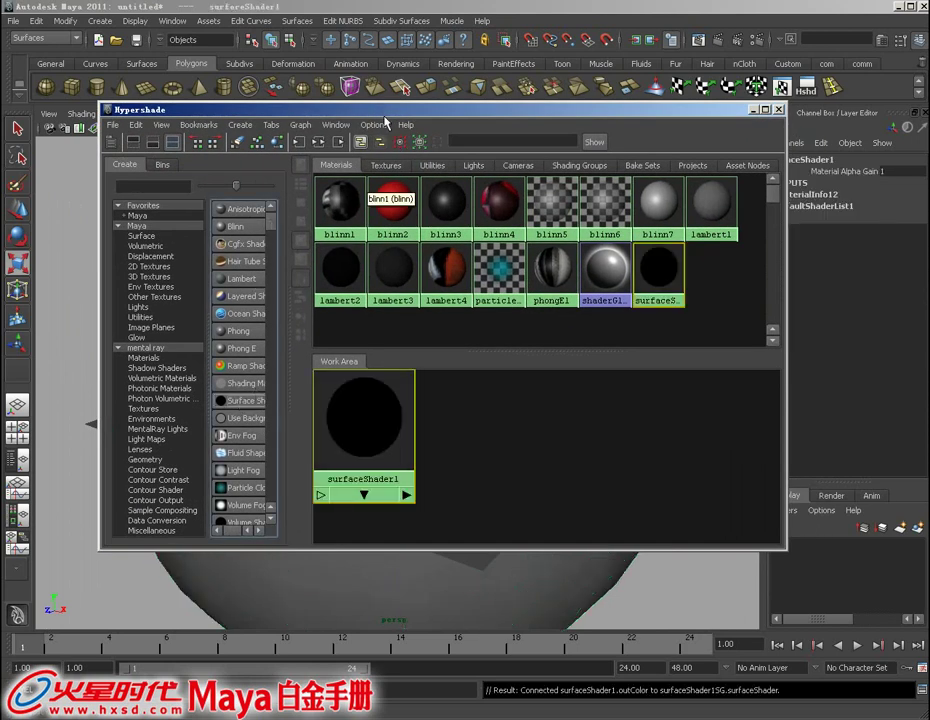
pyautogui.moveTo(385, 110); pyautogui.dragTo(297, 332)
pyautogui.click(318, 255)
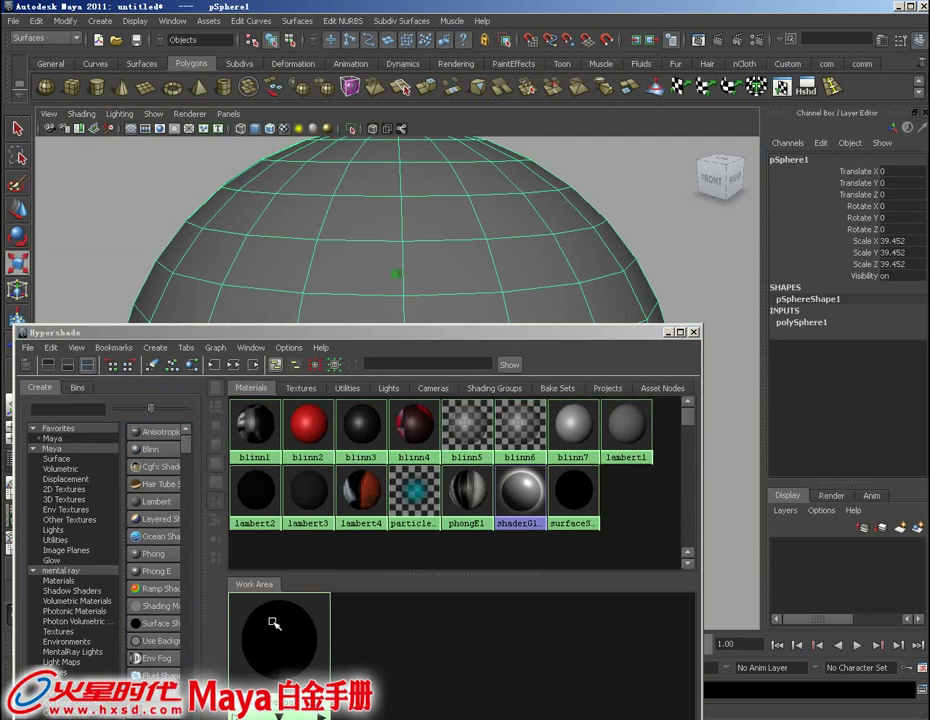
pyautogui.moveTo(275, 623); pyautogui.dragTo(275, 521, button='right')
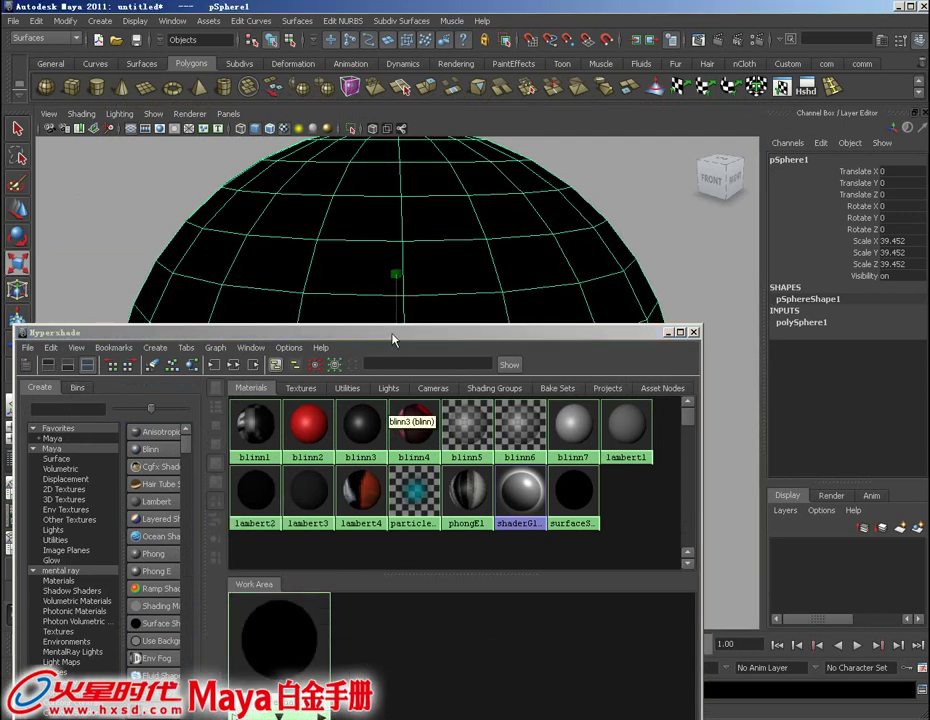
# - Open surfaceShader1's attributes and bring up the texture list for its Out Color
pyautogui.moveTo(393, 340); pyautogui.dragTo(343, 290)
pyautogui.doubleClick(240, 572)
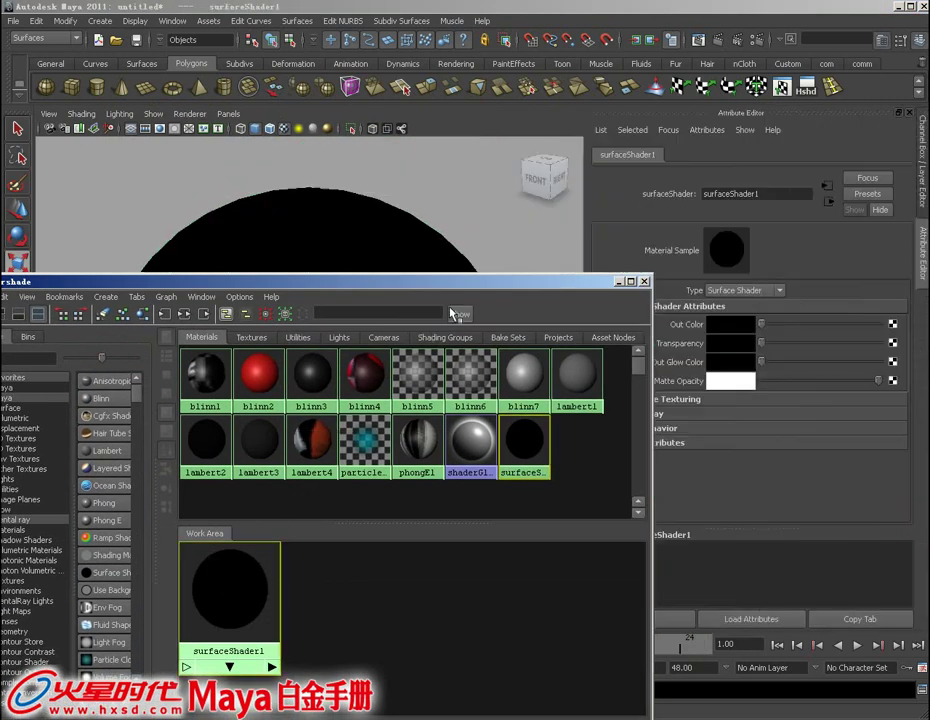
pyautogui.moveTo(455, 283)
pyautogui.mouseDown()
pyautogui.moveTo(451, 446)
pyautogui.moveTo(357, 474)
pyautogui.mouseUp()
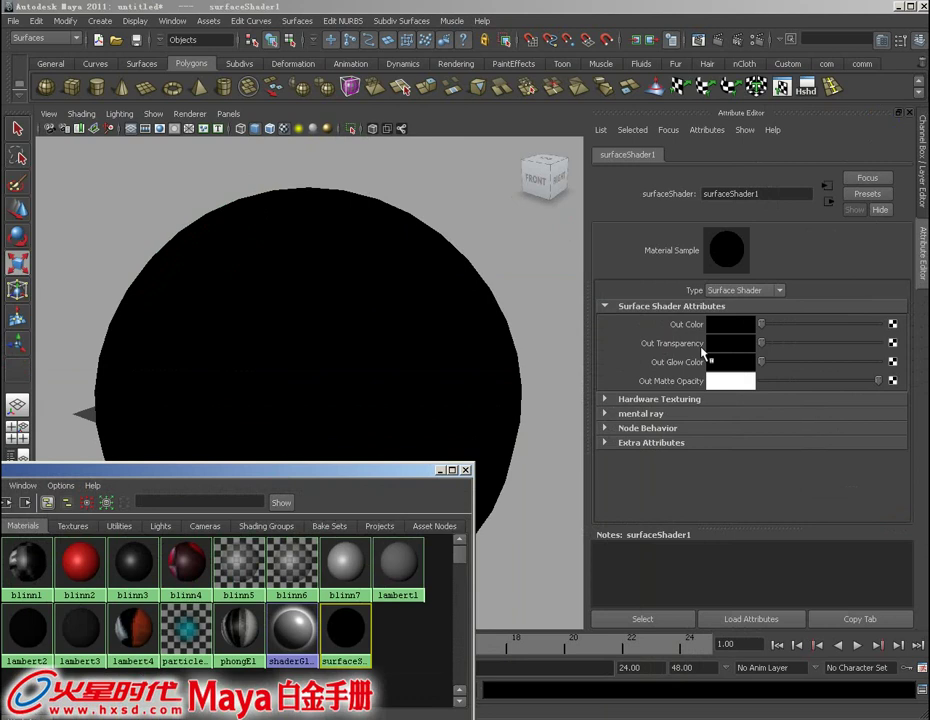
pyautogui.click(893, 324)
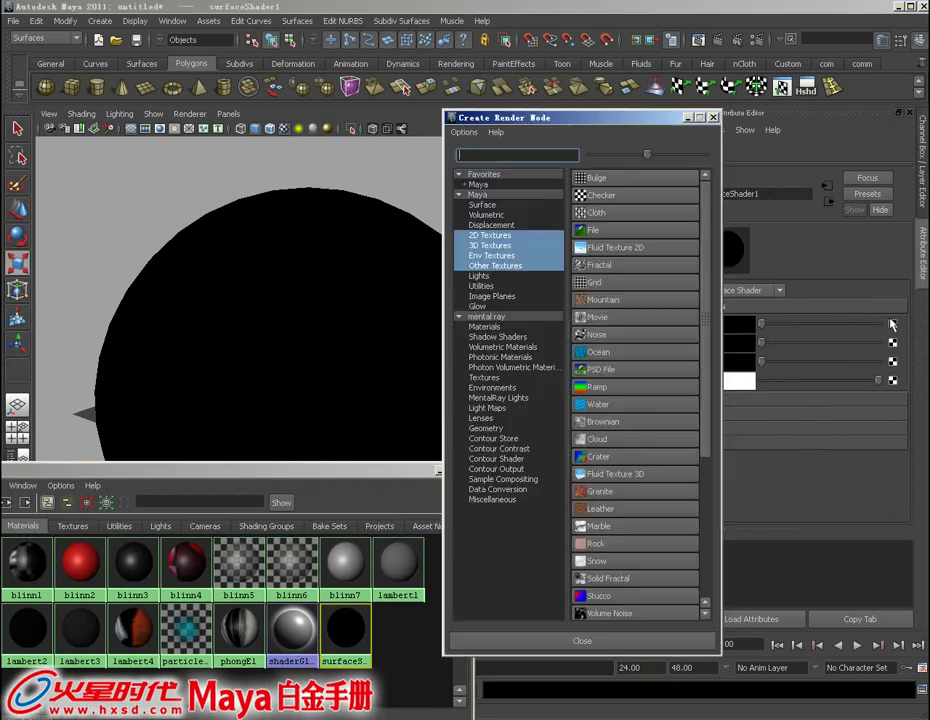
# - Map a ramp texture to Out Color and make the ramp's middle stop white
pyautogui.scroll(-1, 660, 350)
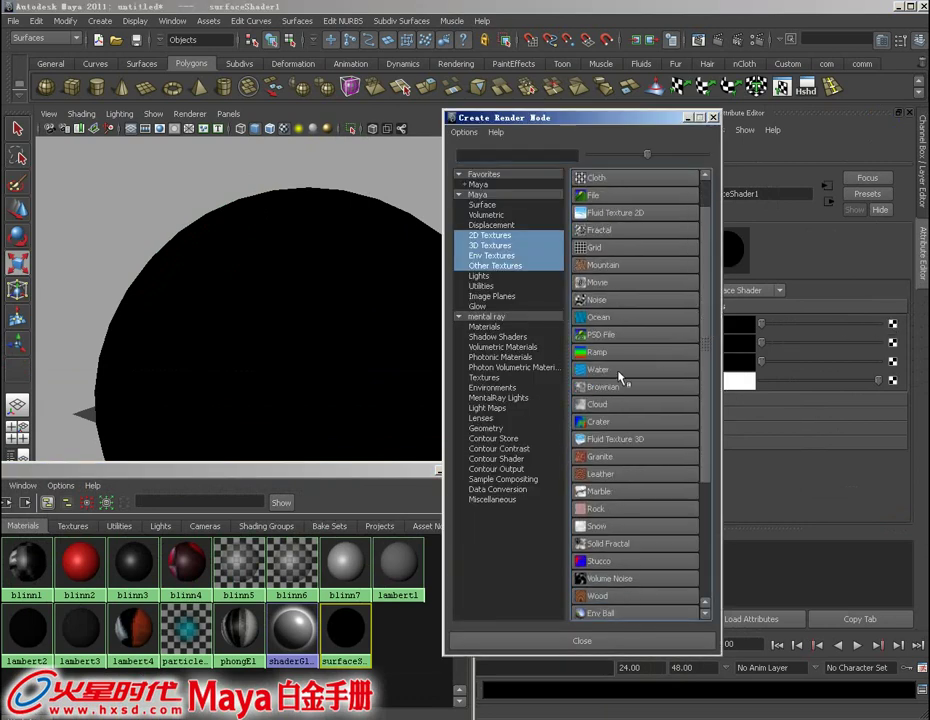
pyautogui.click(600, 352)
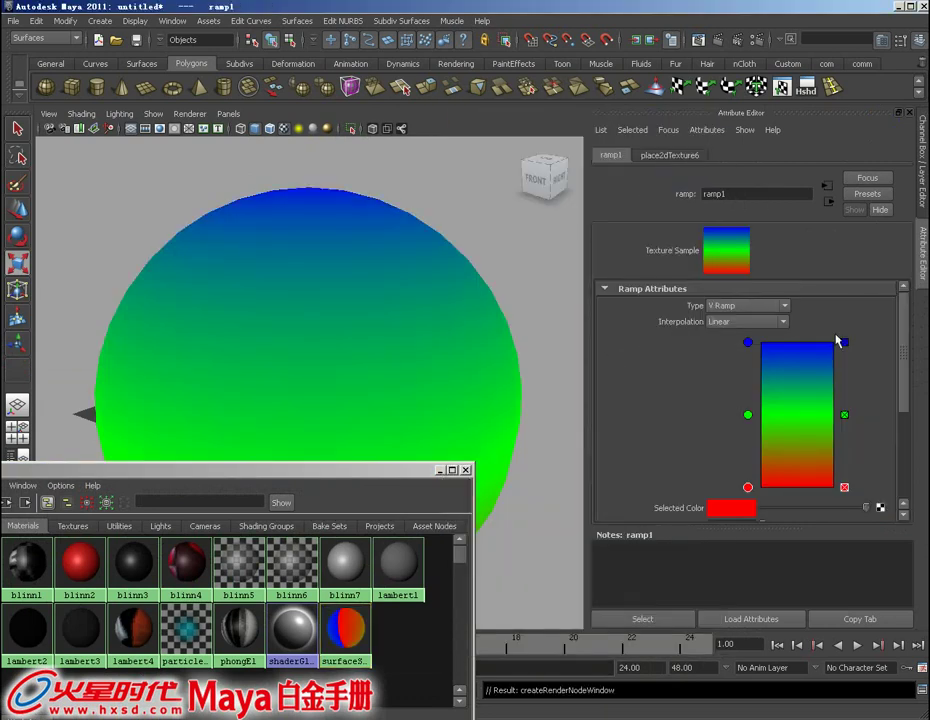
pyautogui.moveTo(900, 329); pyautogui.dragTo(908, 346)
pyautogui.scroll(-1, 822, 392)
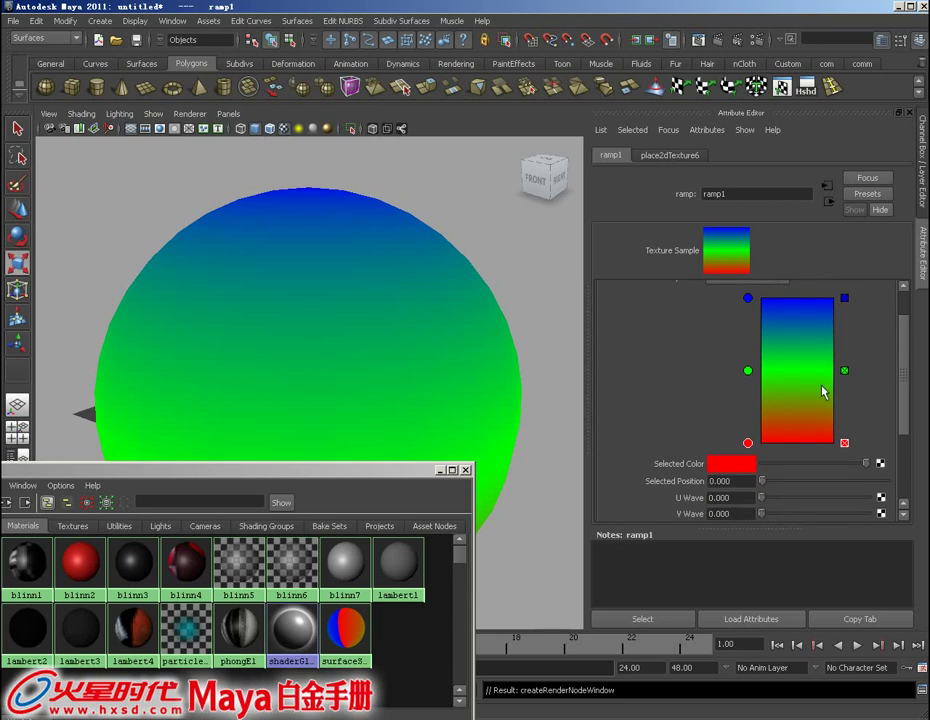
pyautogui.click(746, 372)
pyautogui.click(738, 467)
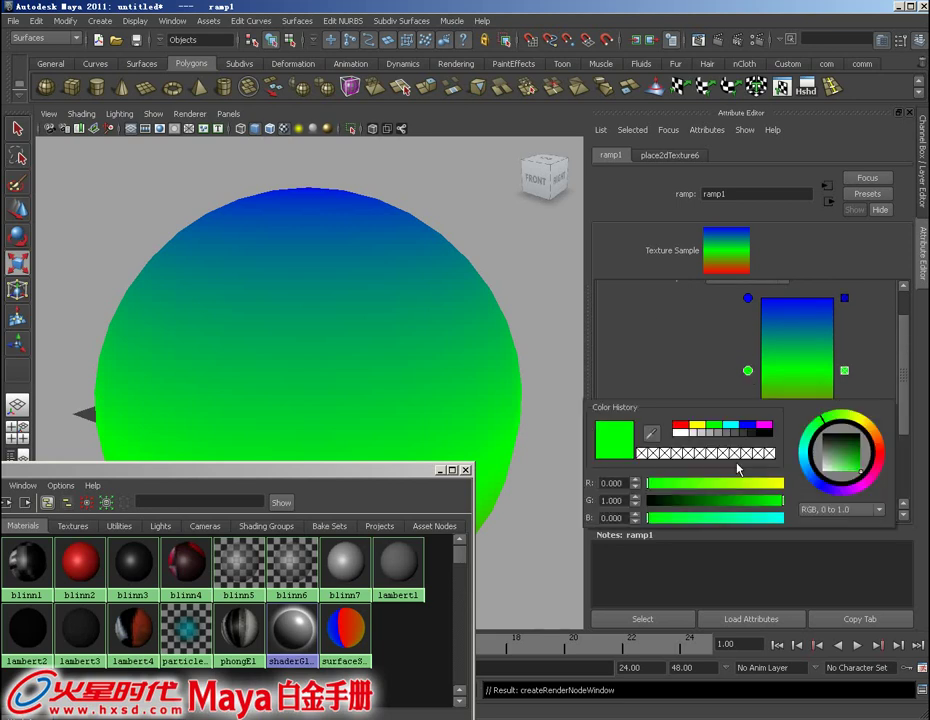
pyautogui.click(680, 434)
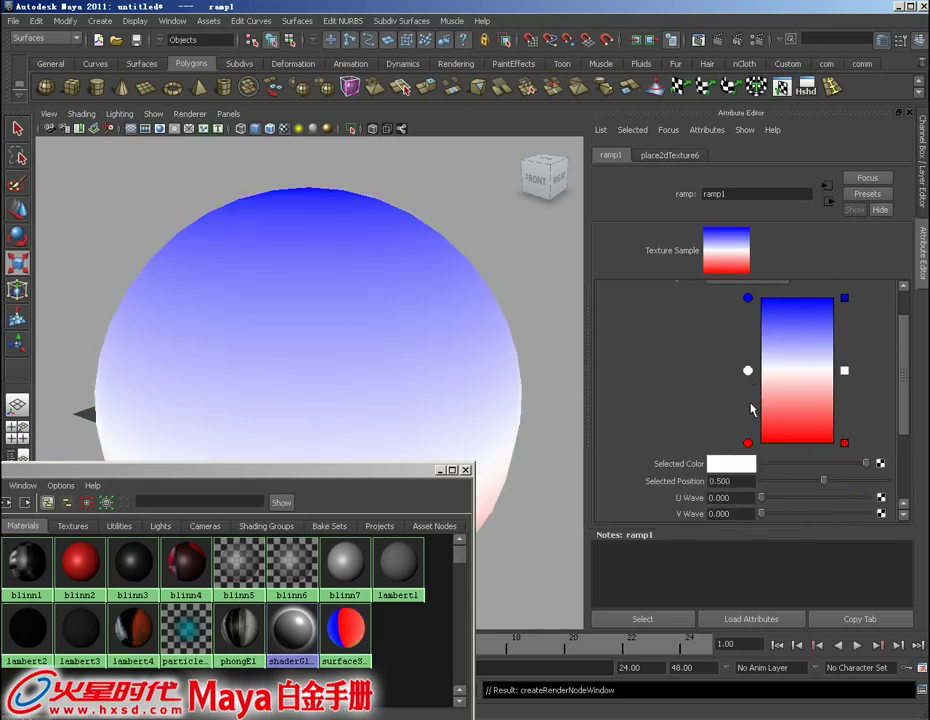
# - Set the ramp's bottom and top colours to black
pyautogui.click(748, 443)
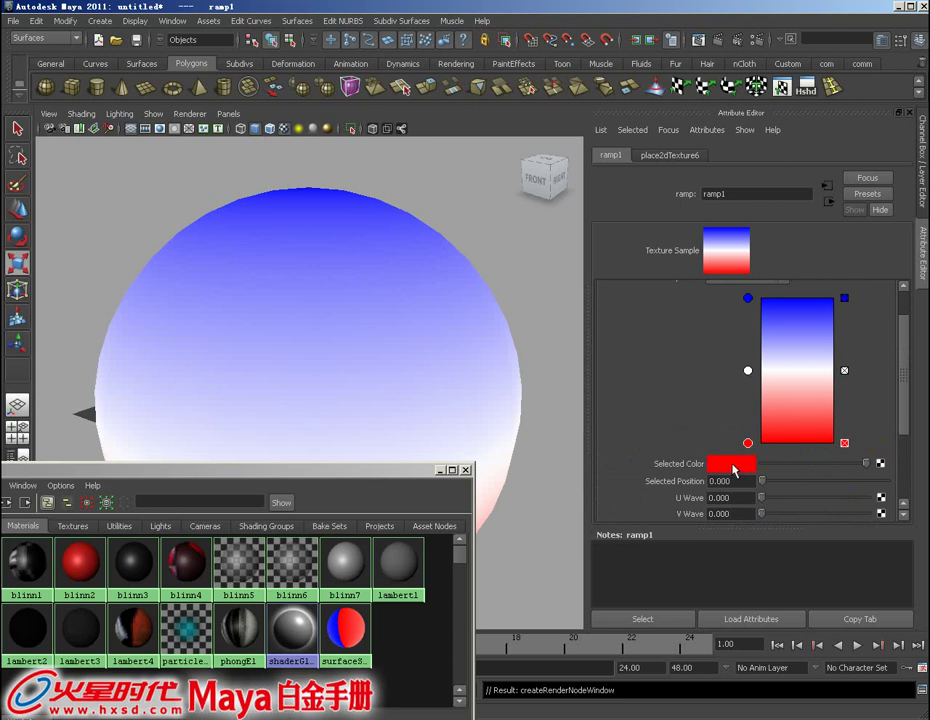
pyautogui.click(735, 466)
pyautogui.click(754, 436)
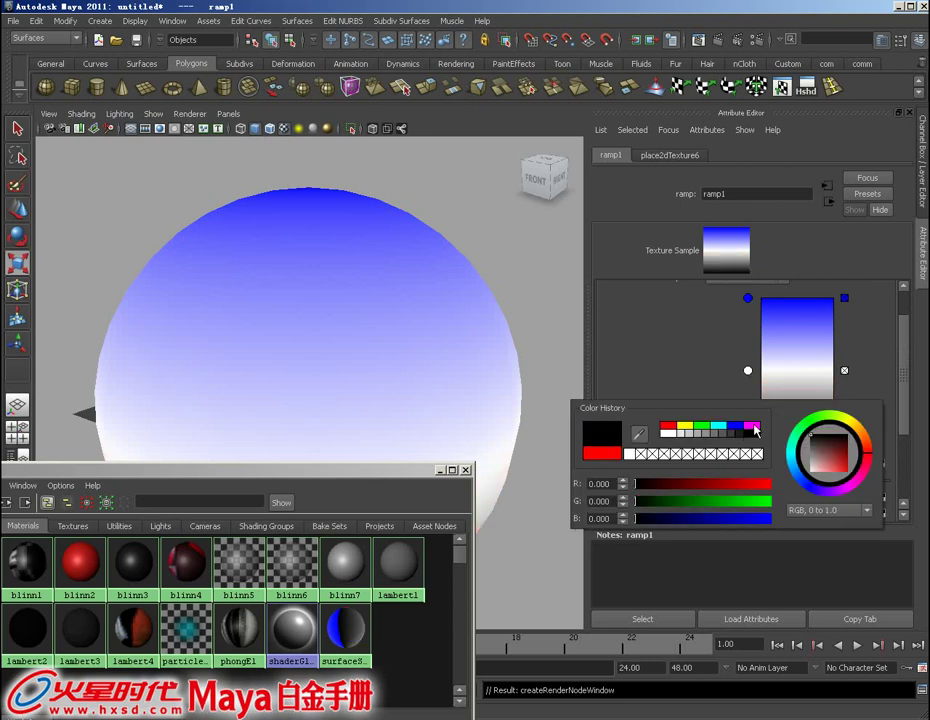
pyautogui.click(748, 298)
pyautogui.click(730, 466)
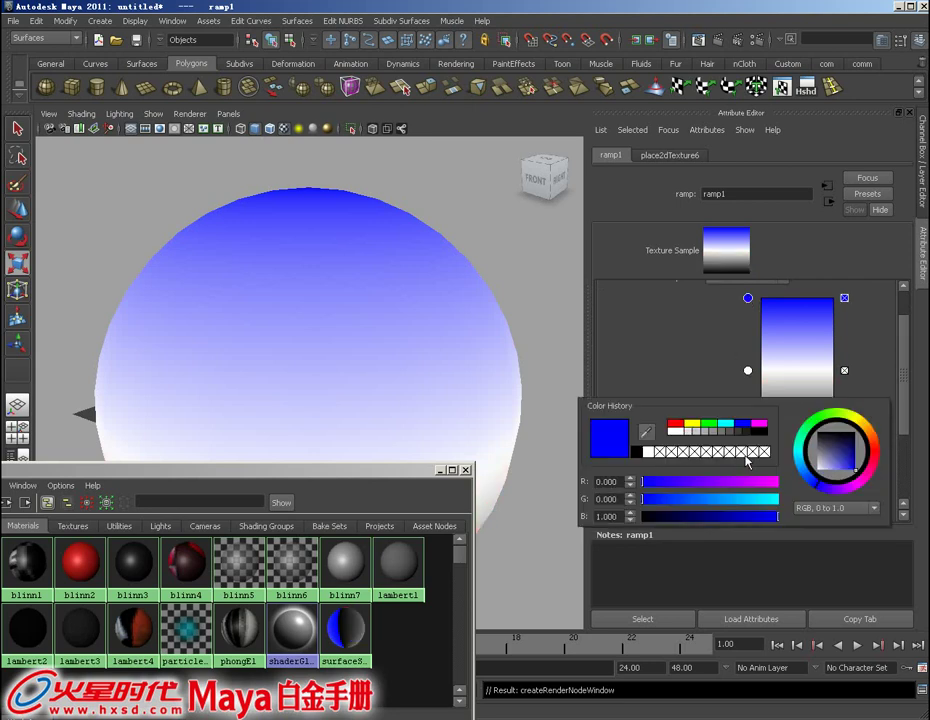
pyautogui.click(764, 433)
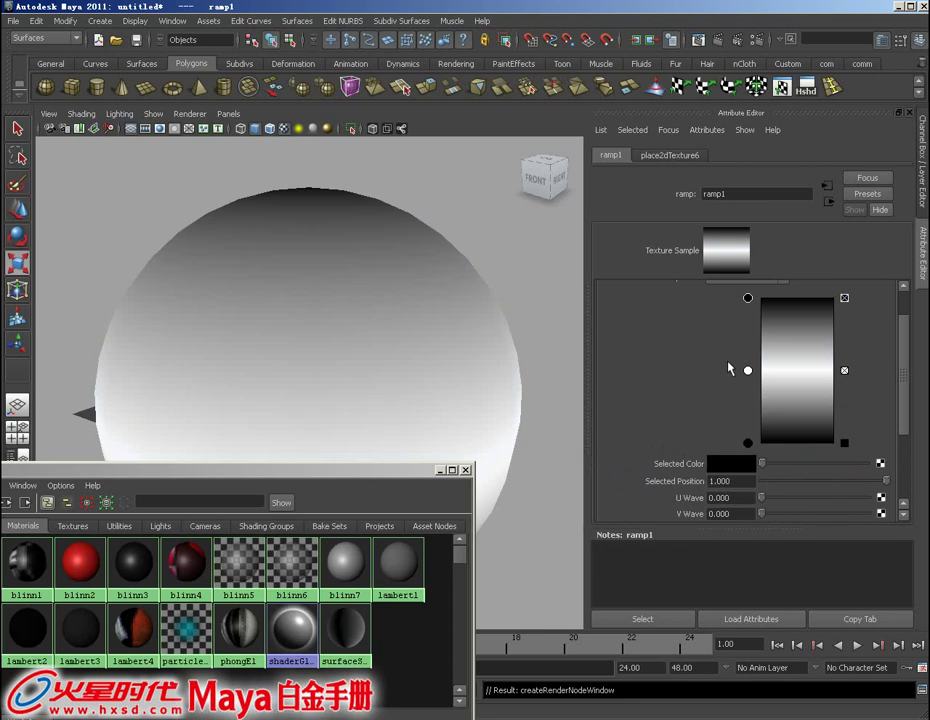
pyautogui.scroll(2, 897, 373)
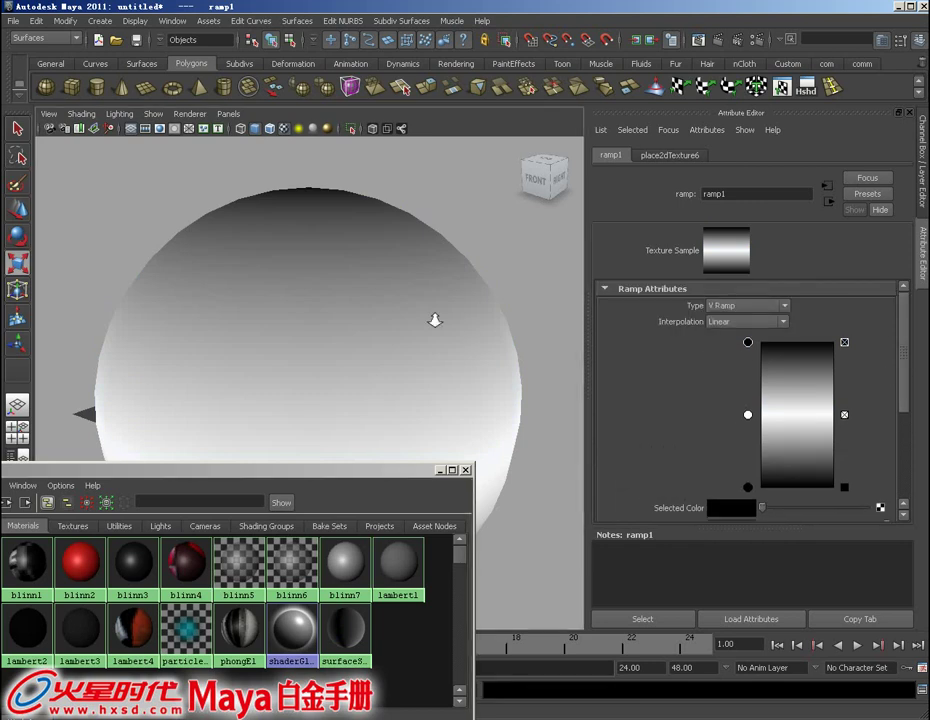
pyautogui.moveTo(434, 318)
pyautogui.keyDown('alt'); pyautogui.mouseDown()
pyautogui.moveTo(349, 311)
pyautogui.moveTo(385, 343)
pyautogui.moveTo(434, 249)
pyautogui.moveTo(402, 344)
pyautogui.moveTo(390, 343)
pyautogui.moveTo(390, 353)
pyautogui.mouseUp(); pyautogui.keyUp('alt')
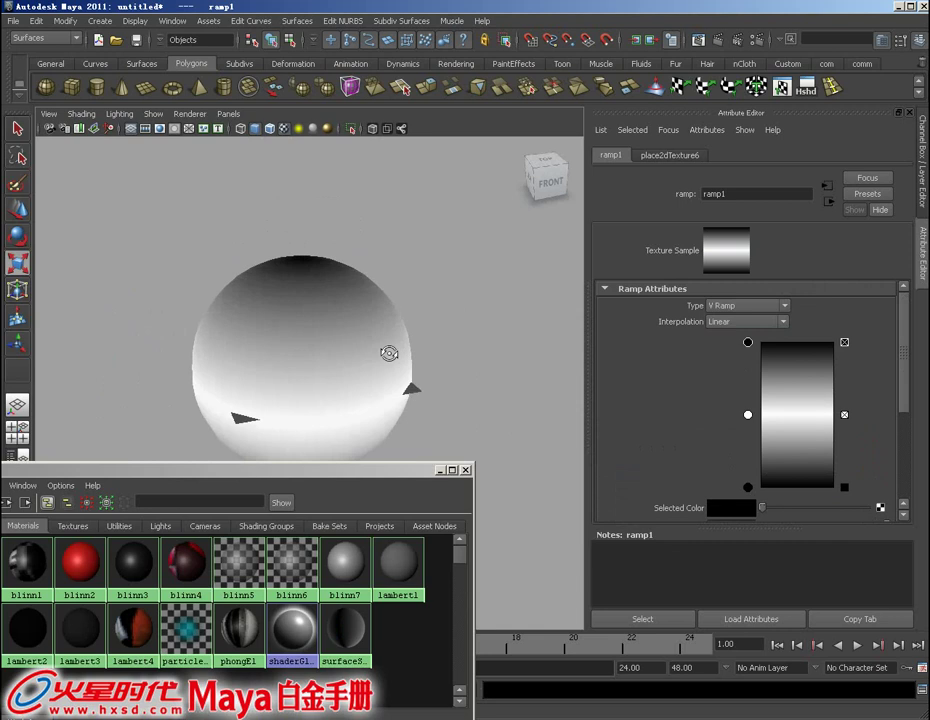
# - Set ramp1's Type to U Ramp and Interpolation to None
pyautogui.click(727, 308)
pyautogui.click(720, 328)
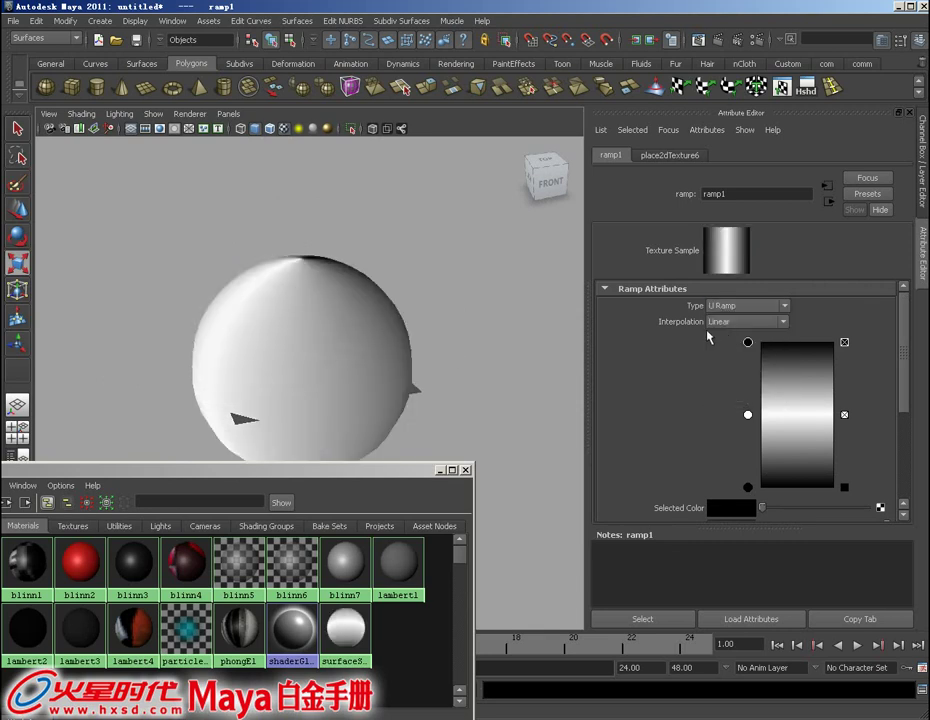
pyautogui.moveTo(403, 353)
pyautogui.keyDown('alt'); pyautogui.mouseDown()
pyautogui.moveTo(389, 421)
pyautogui.moveTo(276, 388)
pyautogui.moveTo(305, 376)
pyautogui.mouseUp(); pyautogui.keyUp('alt')
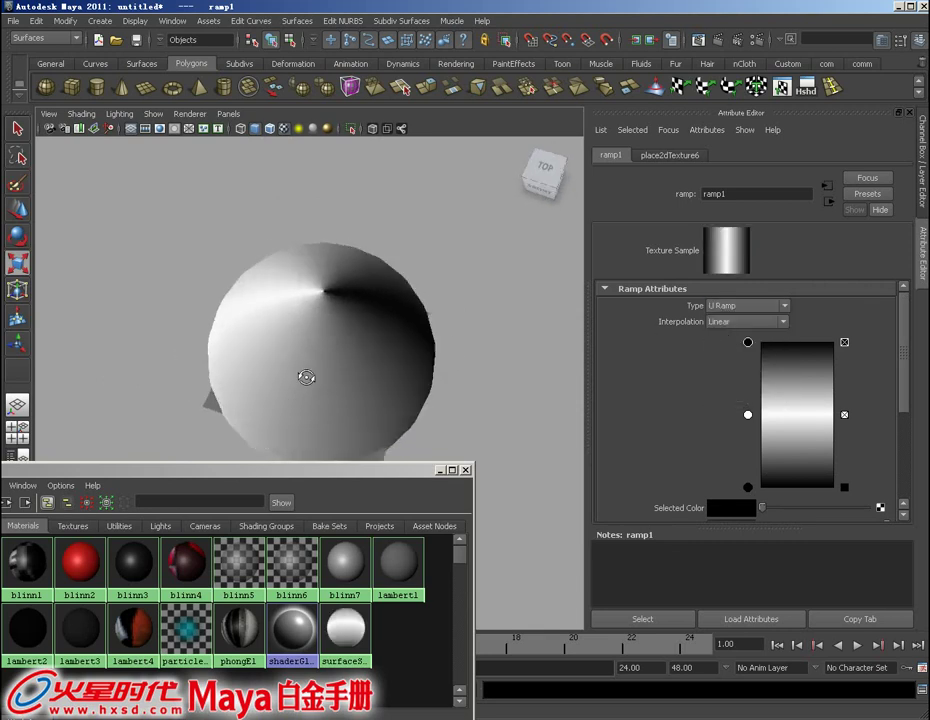
pyautogui.click(720, 322)
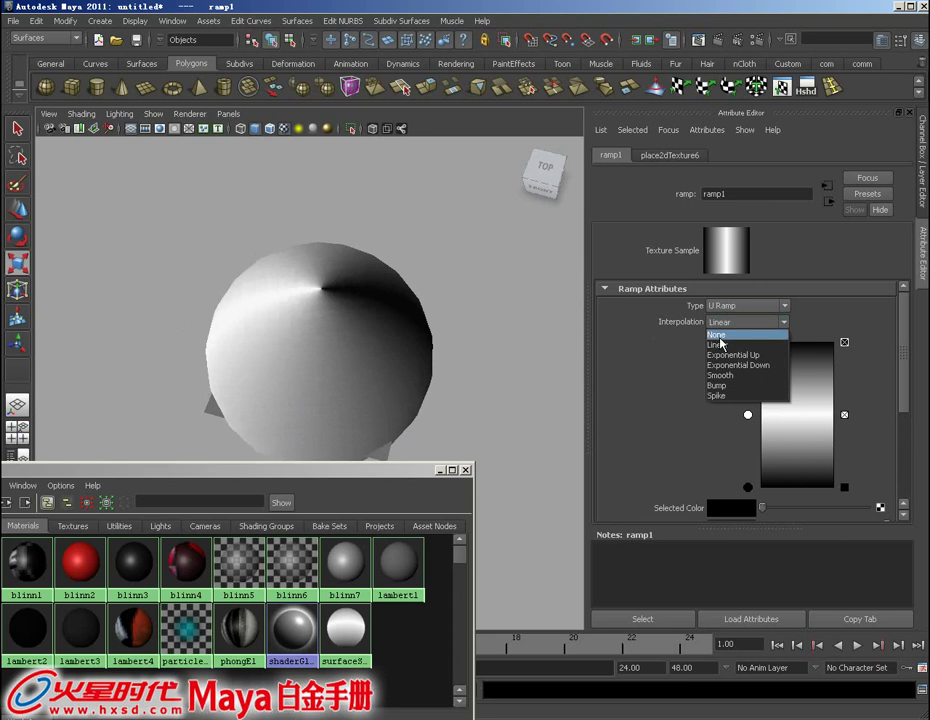
pyautogui.click(719, 337)
pyautogui.moveTo(420, 390)
pyautogui.keyDown('alt'); pyautogui.mouseDown()
pyautogui.moveTo(282, 294)
pyautogui.moveTo(318, 309)
pyautogui.moveTo(320, 347)
pyautogui.moveTo(338, 349)
pyautogui.moveTo(338, 366)
pyautogui.moveTo(347, 353)
pyautogui.moveTo(364, 360)
pyautogui.mouseUp(); pyautogui.keyUp('alt')
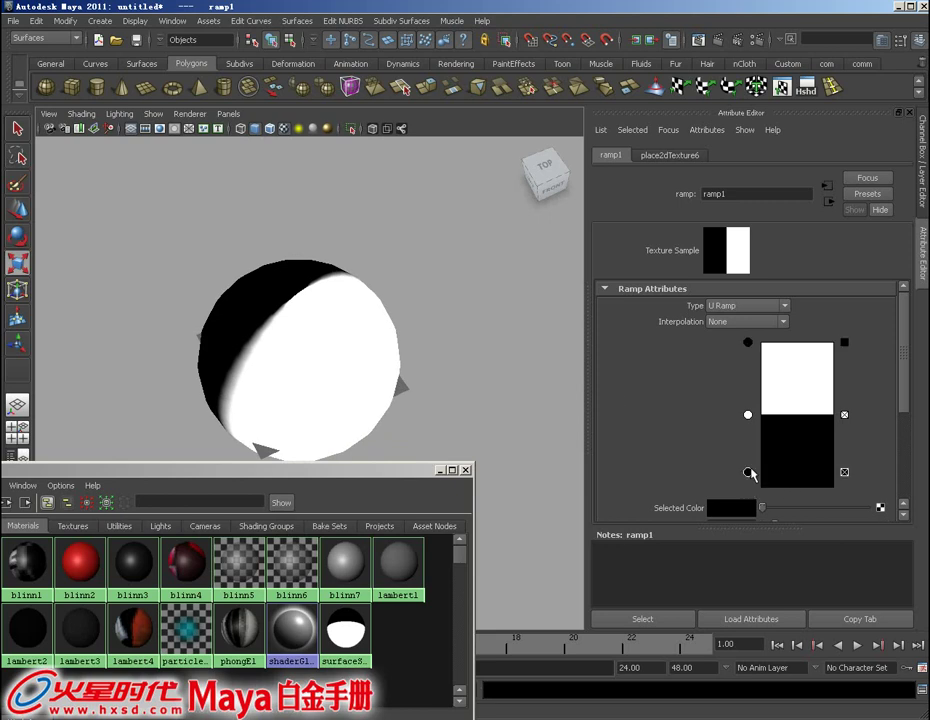
# - Add new ramp entries, colour them white and black, and drag them to space the bands
pyautogui.click(750, 443)
pyautogui.click(734, 509)
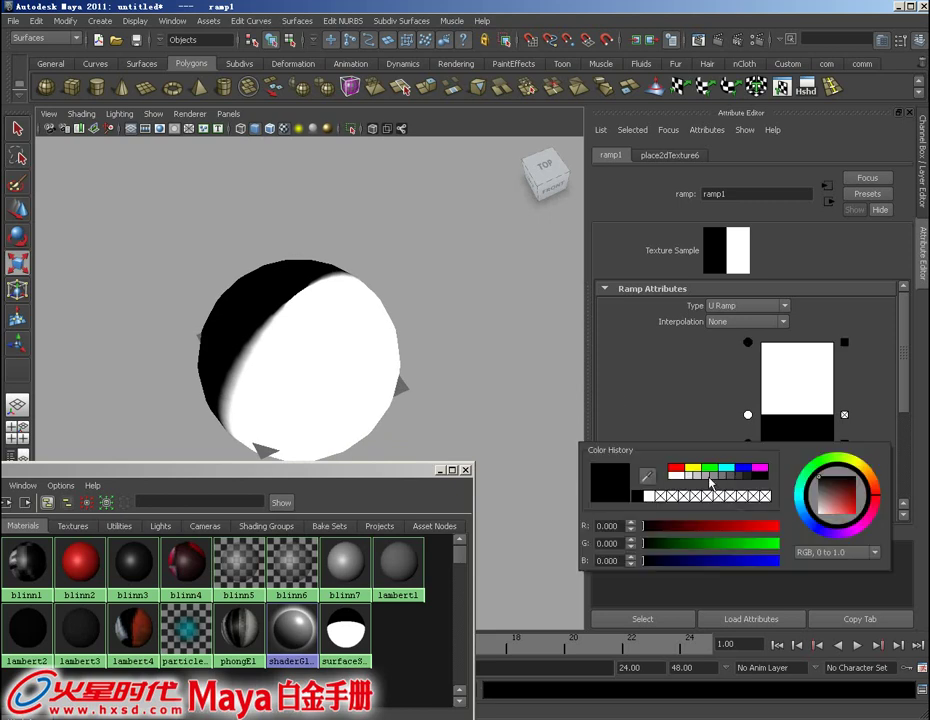
pyautogui.click(678, 478)
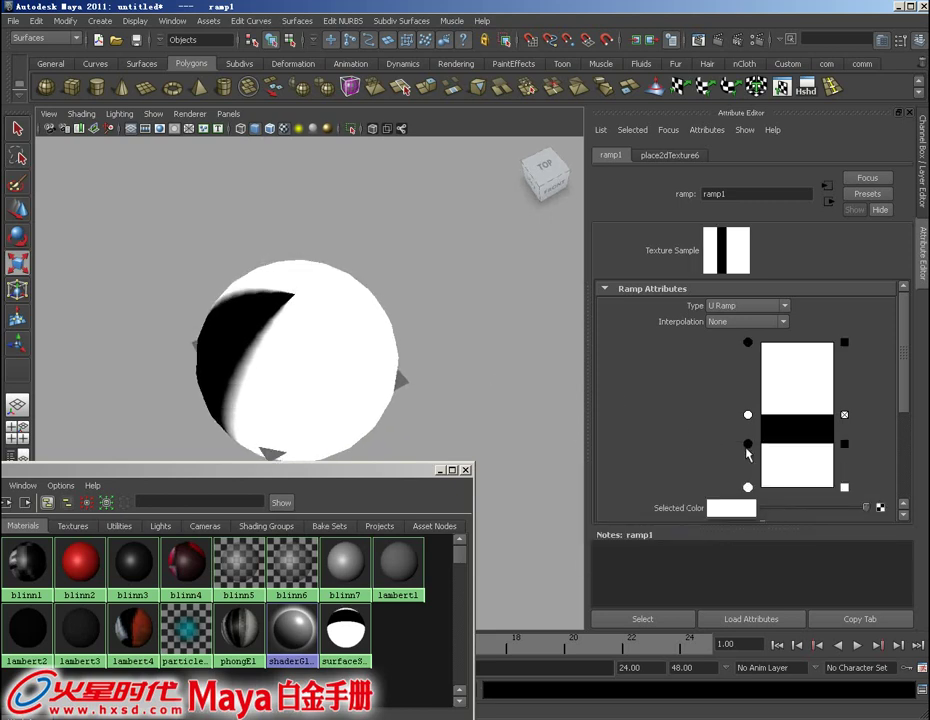
pyautogui.moveTo(748, 447); pyautogui.dragTo(748, 457)
pyautogui.moveTo(754, 345); pyautogui.dragTo(748, 407)
pyautogui.moveTo(749, 455); pyautogui.dragTo(749, 441)
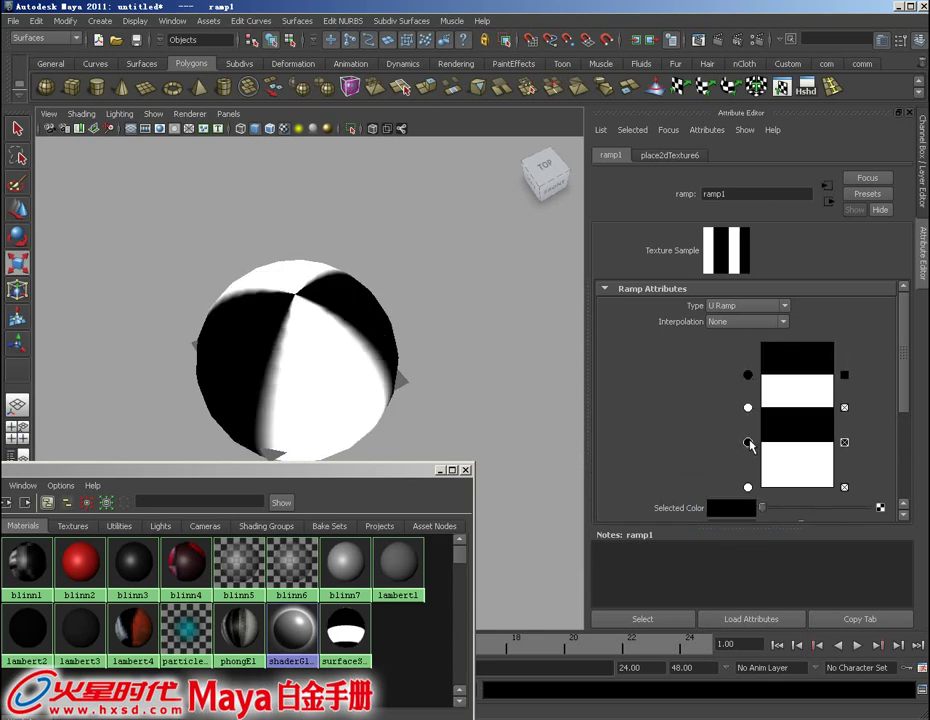
pyautogui.moveTo(748, 375); pyautogui.dragTo(748, 363)
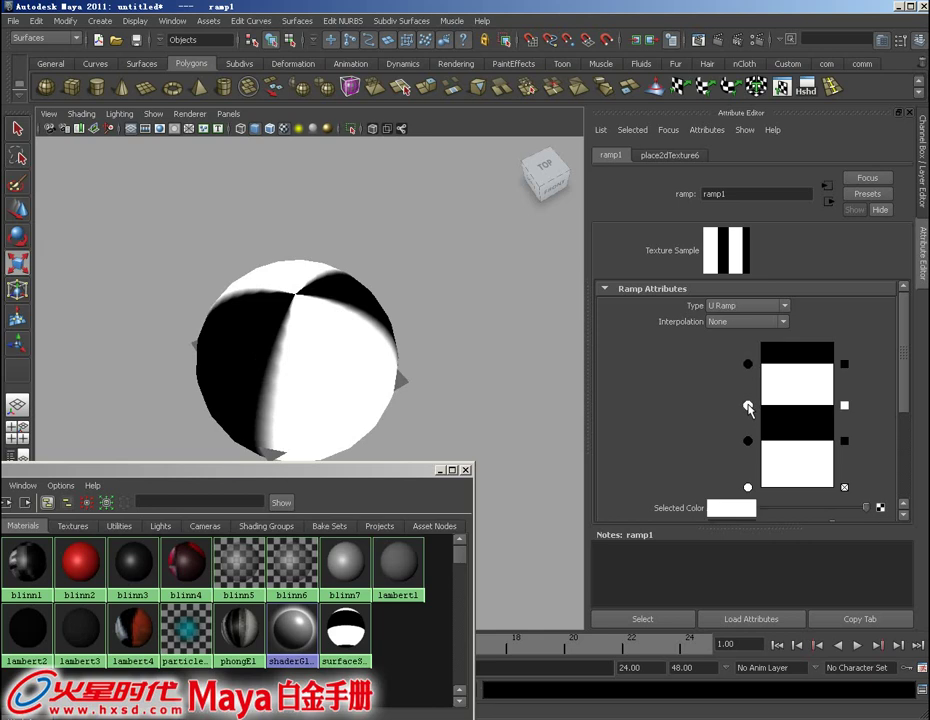
pyautogui.moveTo(748, 407)
pyautogui.mouseDown()
pyautogui.moveTo(748, 397)
pyautogui.moveTo(748, 429)
pyautogui.mouseUp()
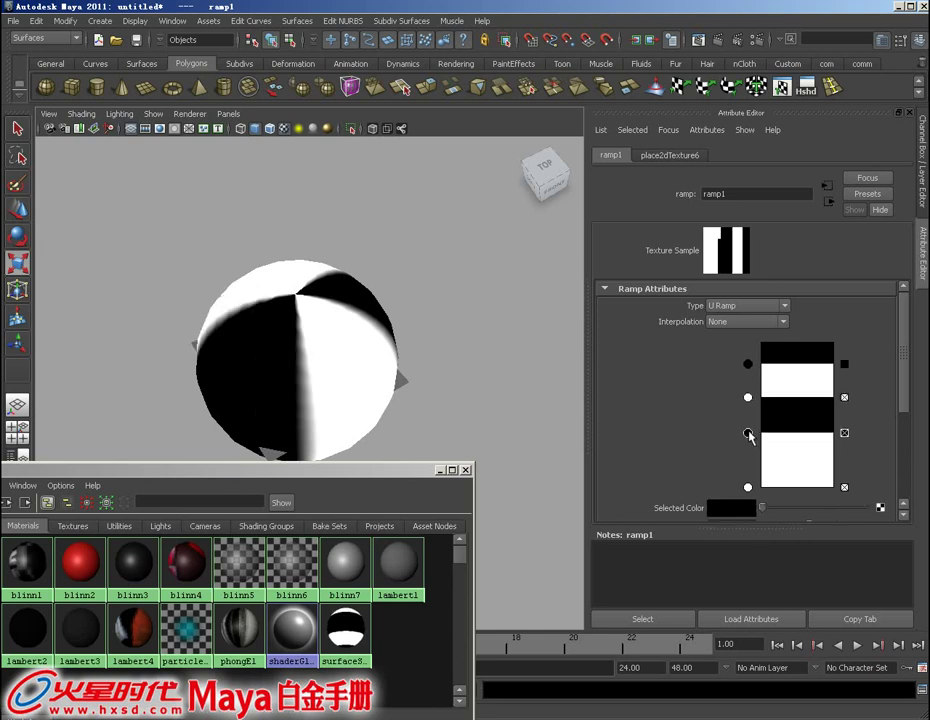
pyautogui.moveTo(748, 487); pyautogui.dragTo(748, 464)
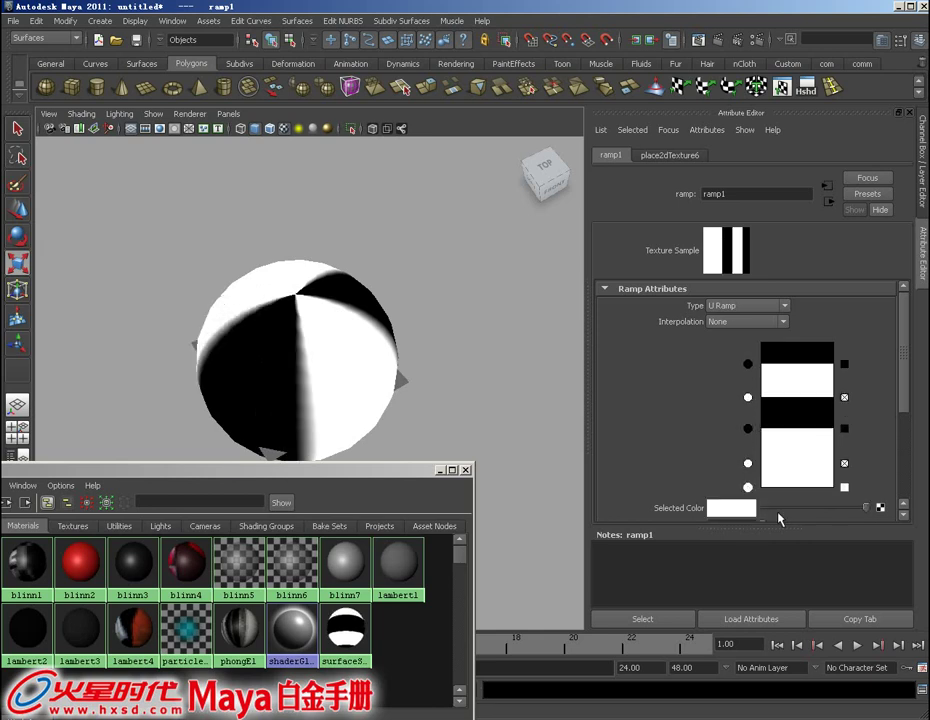
pyautogui.click(750, 508)
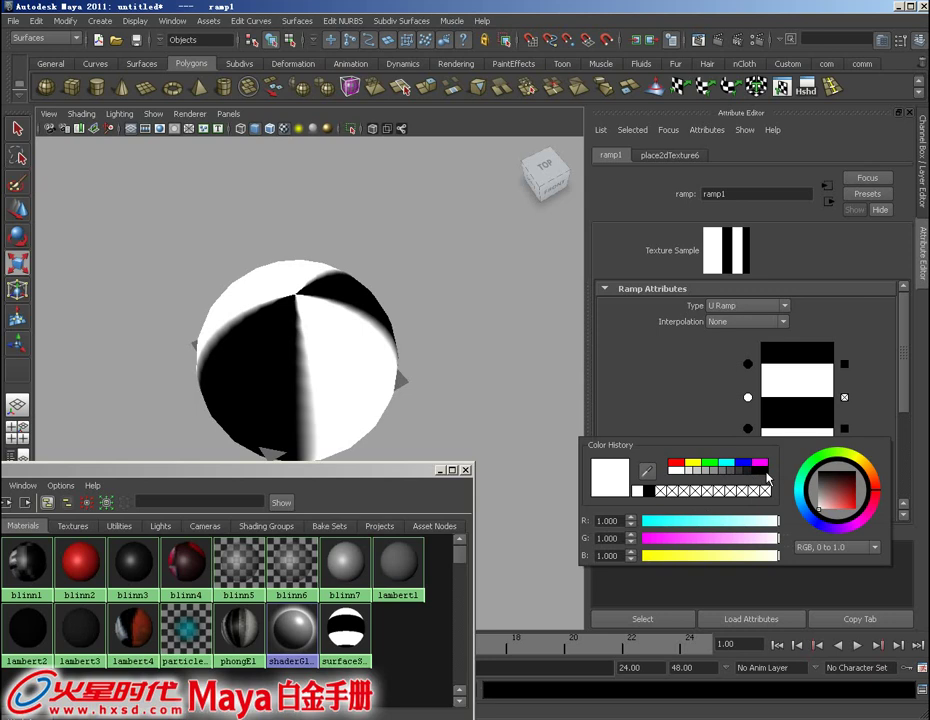
pyautogui.click(767, 472)
# - Recolour another entry white and fine-tune positions for six alternating black/white stripes
pyautogui.moveTo(748, 463)
pyautogui.mouseDown()
pyautogui.moveTo(748, 471)
pyautogui.moveTo(748, 445)
pyautogui.mouseUp()
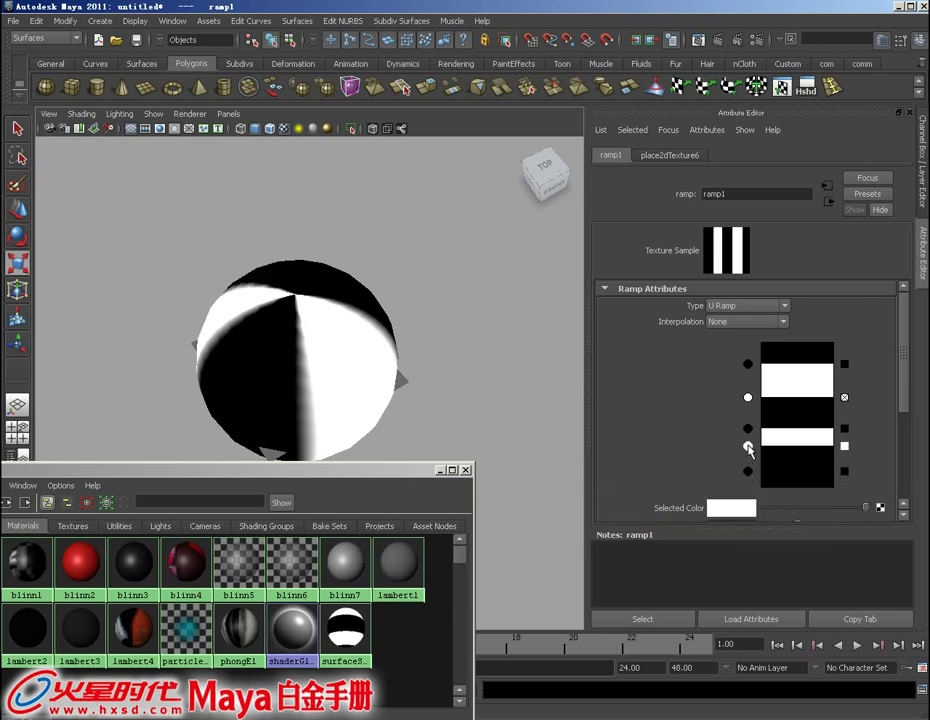
pyautogui.click(748, 471)
pyautogui.click(740, 508)
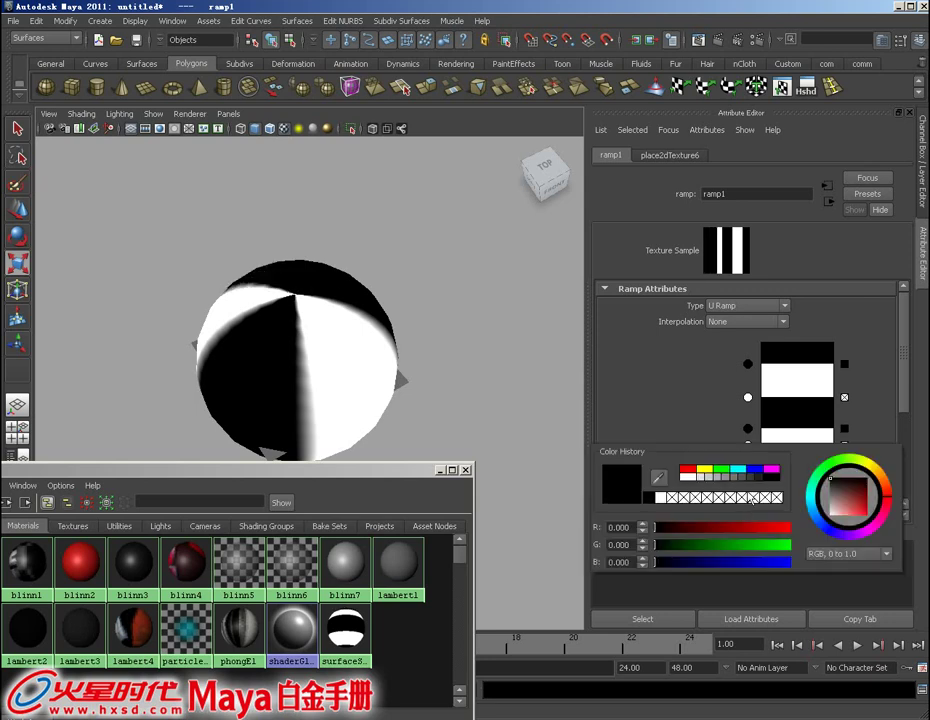
pyautogui.click(693, 478)
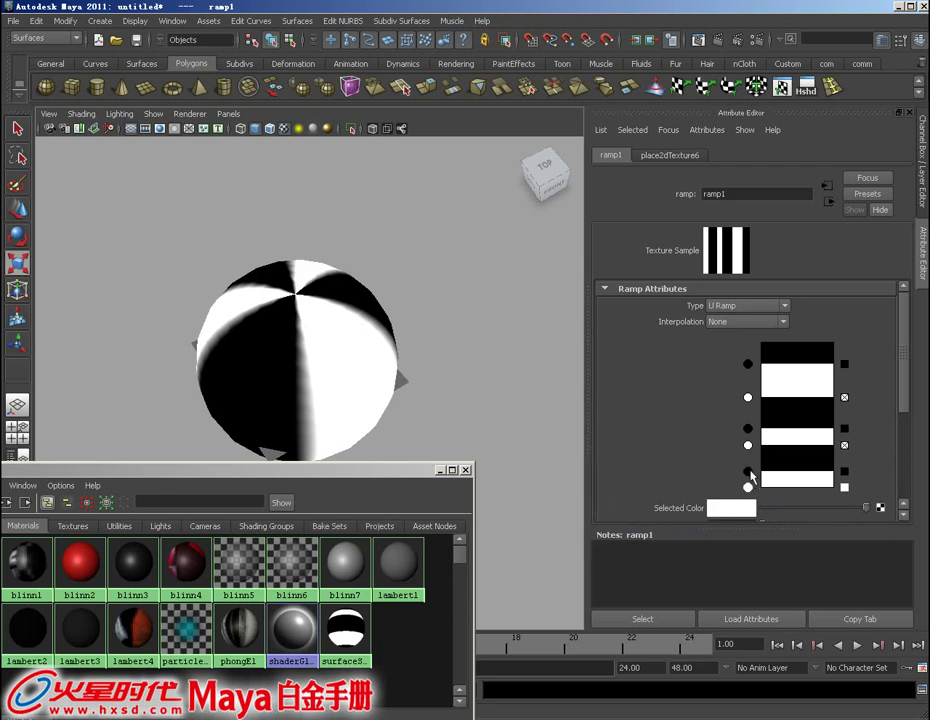
pyautogui.moveTo(750, 473); pyautogui.dragTo(749, 391)
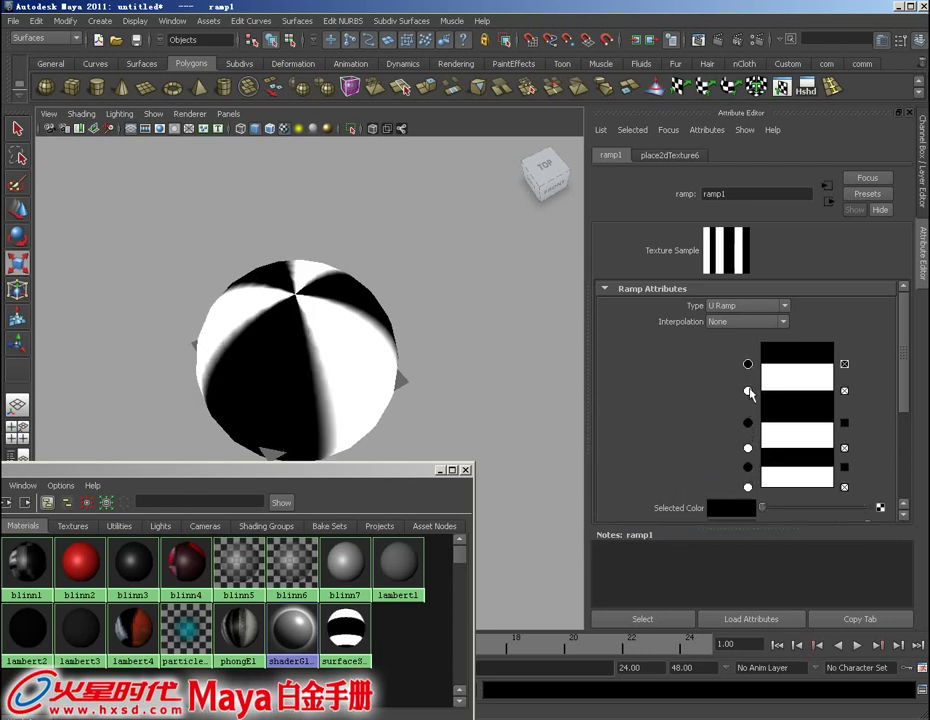
pyautogui.moveTo(749, 423); pyautogui.dragTo(750, 421)
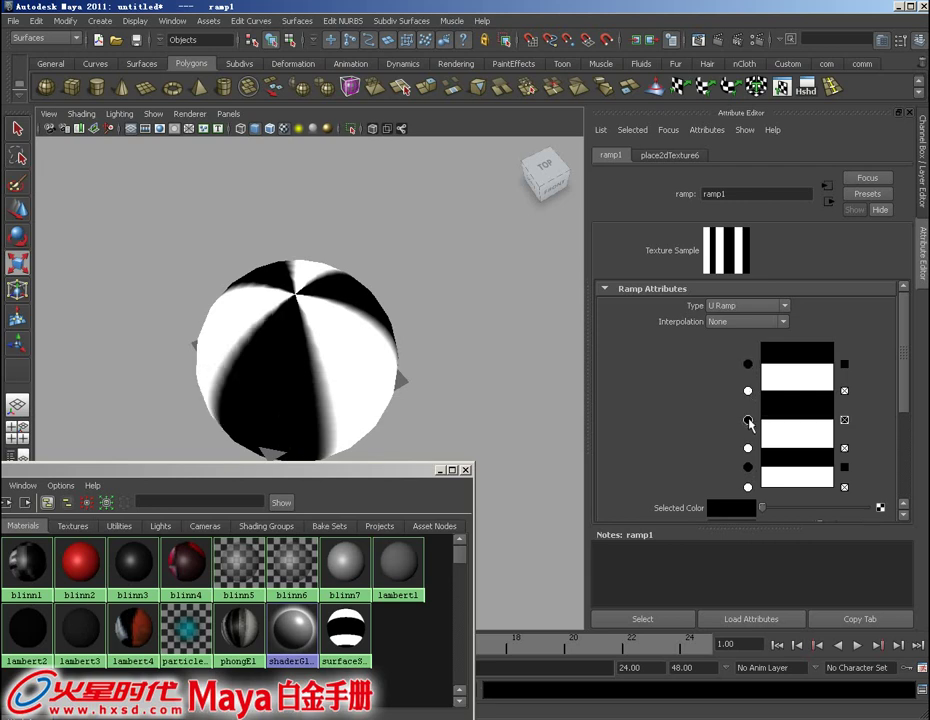
pyautogui.click(748, 449)
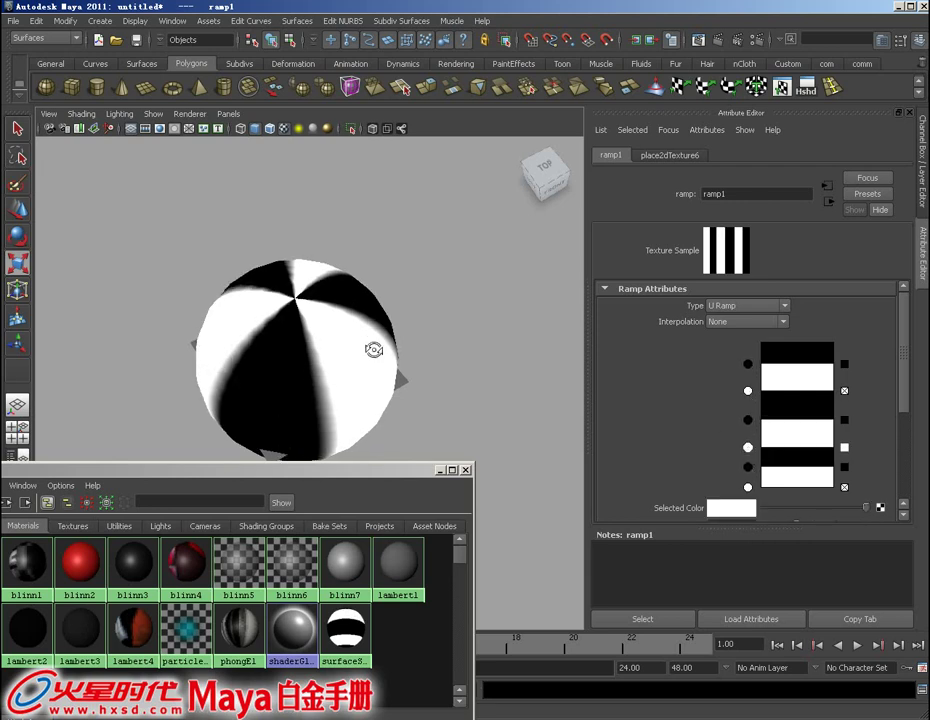
pyautogui.moveTo(373, 349)
pyautogui.keyDown('alt'); pyautogui.mouseDown()
pyautogui.moveTo(376, 380)
pyautogui.moveTo(276, 343)
pyautogui.moveTo(307, 347)
pyautogui.mouseUp(); pyautogui.keyUp('alt')
pyautogui.moveTo(307, 347)
pyautogui.keyDown('alt'); pyautogui.mouseDown(button='right')
pyautogui.moveTo(469, 447)
pyautogui.moveTo(409, 367)
pyautogui.moveTo(446, 407)
pyautogui.mouseUp(button='right'); pyautogui.keyUp('alt')
# - Pull back to a front three-quarter view of the roadster against the striped backdrop
pyautogui.moveTo(446, 407)
pyautogui.keyDown('alt'); pyautogui.mouseDown()
pyautogui.moveTo(313, 327)
pyautogui.moveTo(290, 350)
pyautogui.mouseUp(); pyautogui.keyUp('alt')
pyautogui.keyDown('alt'); pyautogui.moveTo(290, 350); pyautogui.dragTo(296, 366, button='right'); pyautogui.keyUp('alt')
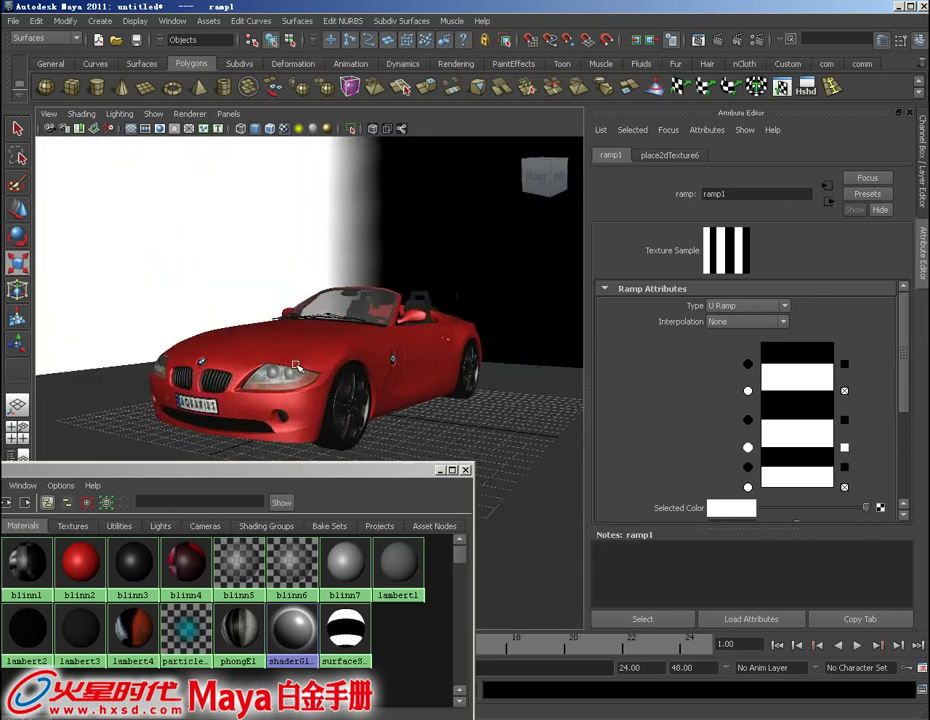
pyautogui.moveTo(296, 366)
pyautogui.keyDown('alt'); pyautogui.mouseDown()
pyautogui.moveTo(302, 360)
pyautogui.moveTo(292, 356)
pyautogui.moveTo(305, 368)
pyautogui.mouseUp(); pyautogui.keyUp('alt')
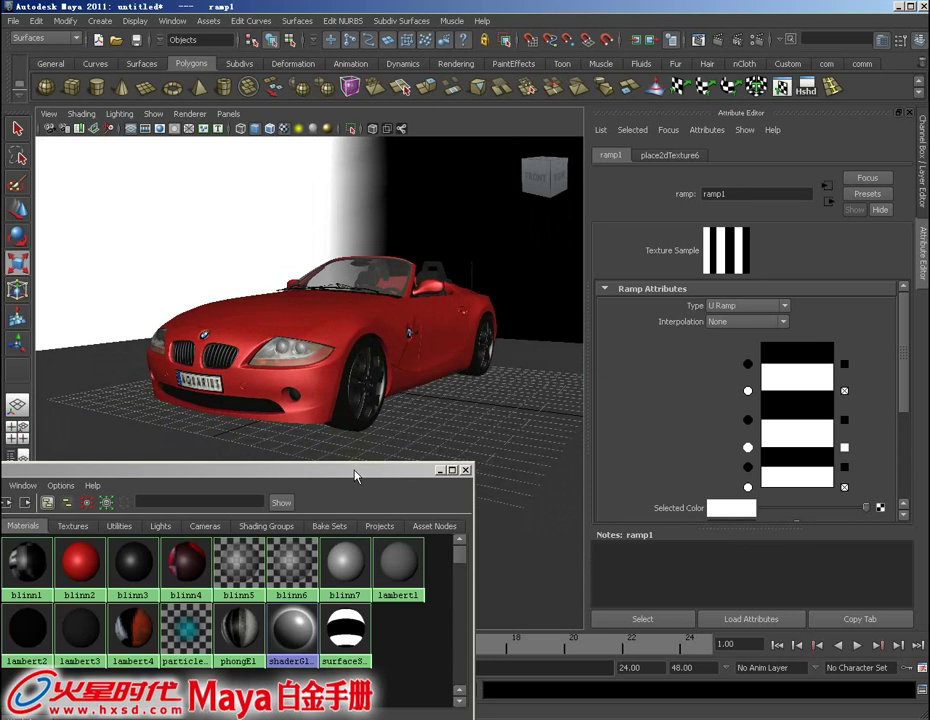
pyautogui.moveTo(355, 471); pyautogui.dragTo(420, 499)
pyautogui.keyDown('alt'); pyautogui.moveTo(332, 280); pyautogui.dragTo(436, 373); pyautogui.keyUp('alt')
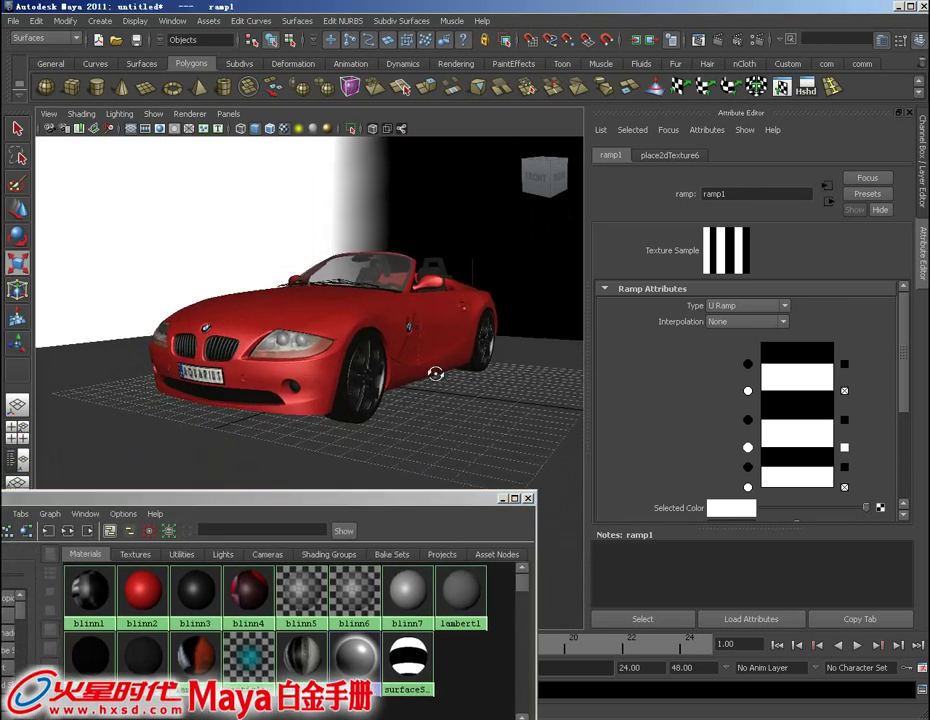
# - Open Render Settings and review the renderer list, leaving Maya Software selected for now
pyautogui.click(737, 39)
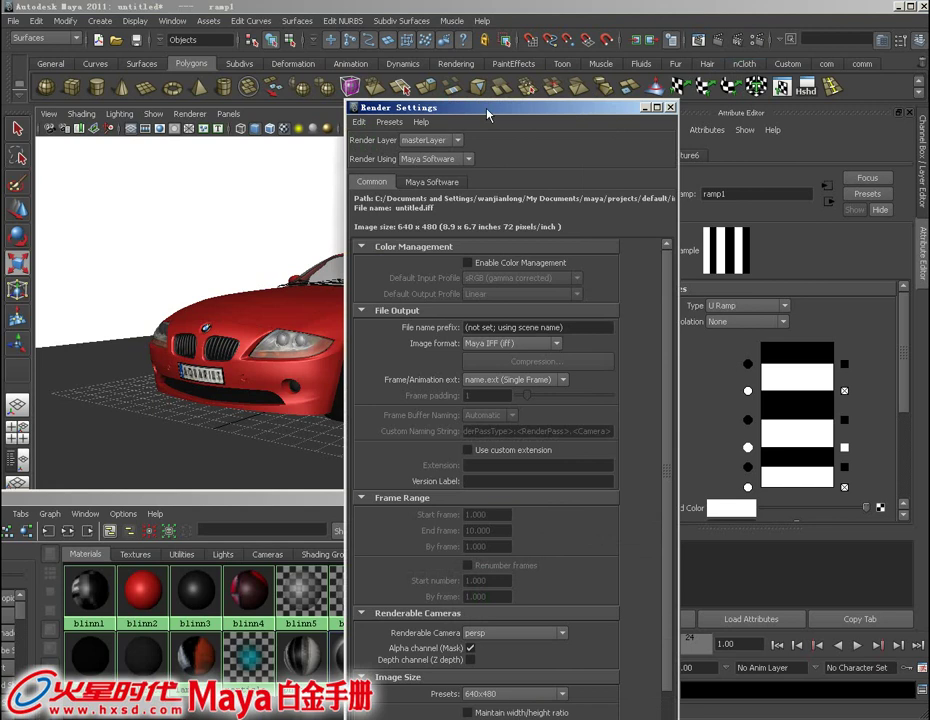
pyautogui.moveTo(392, 107)
pyautogui.mouseDown()
pyautogui.moveTo(397, 75)
pyautogui.moveTo(468, 82)
pyautogui.mouseUp()
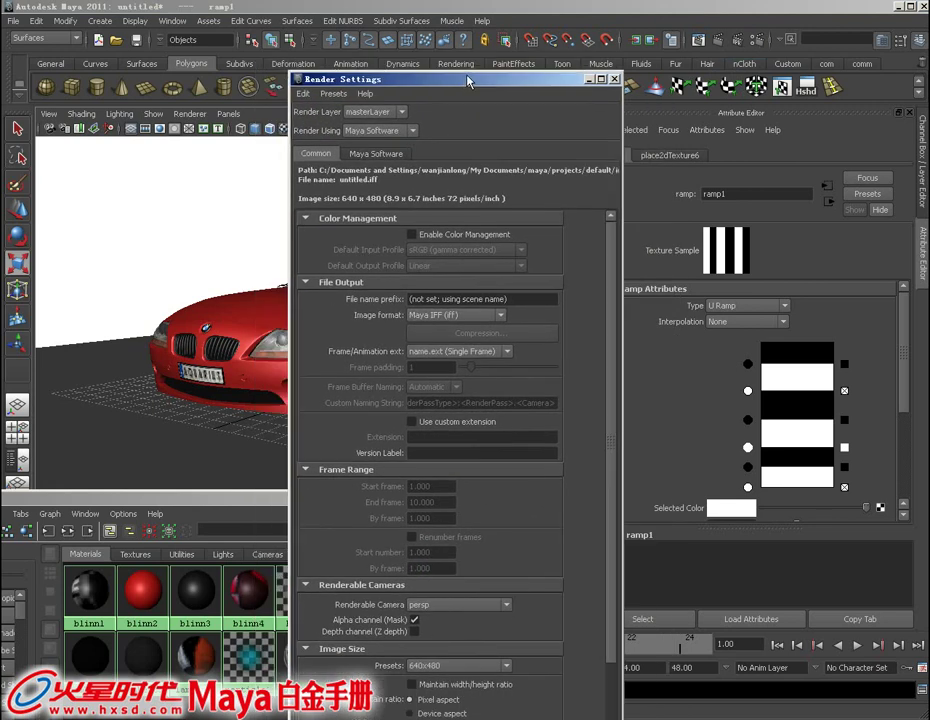
pyautogui.click(378, 131)
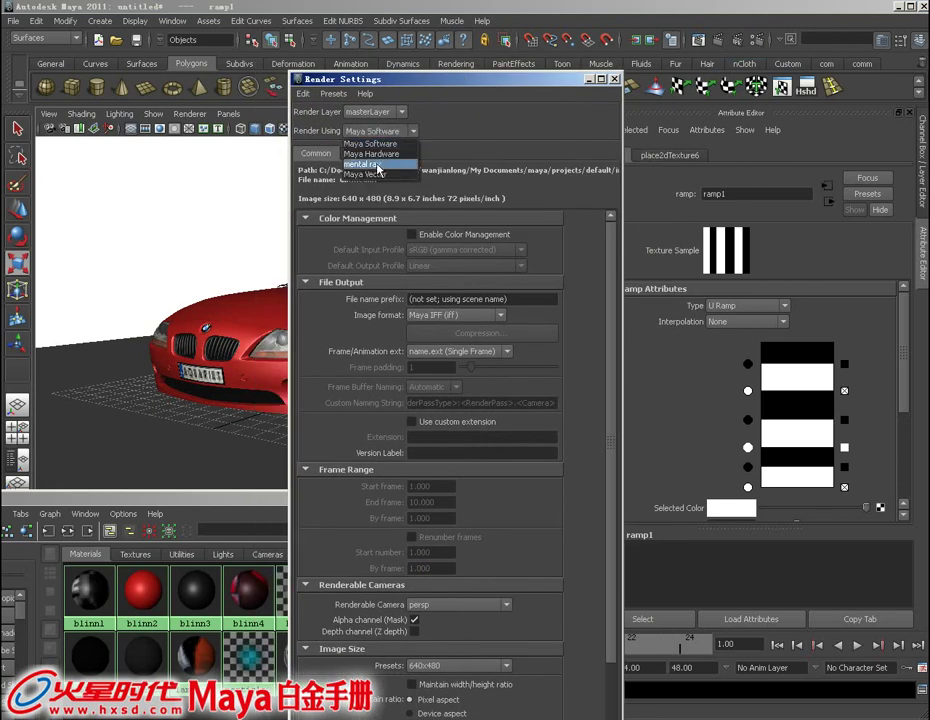
pyautogui.click(340, 78)
pyautogui.moveTo(340, 78); pyautogui.dragTo(376, 100)
pyautogui.click(417, 152)
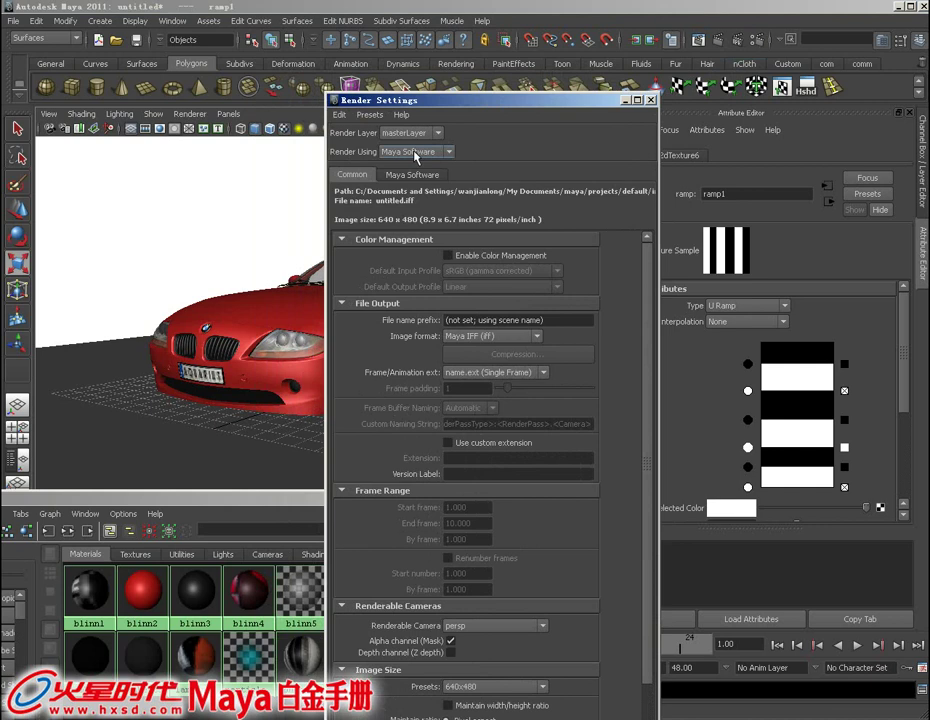
pyautogui.click(418, 165)
# - Confirm in the Plug-in Manager that the Mayatomr.mll mental ray plug-in is loaded
pyautogui.click(178, 22)
pyautogui.moveTo(210, 101)
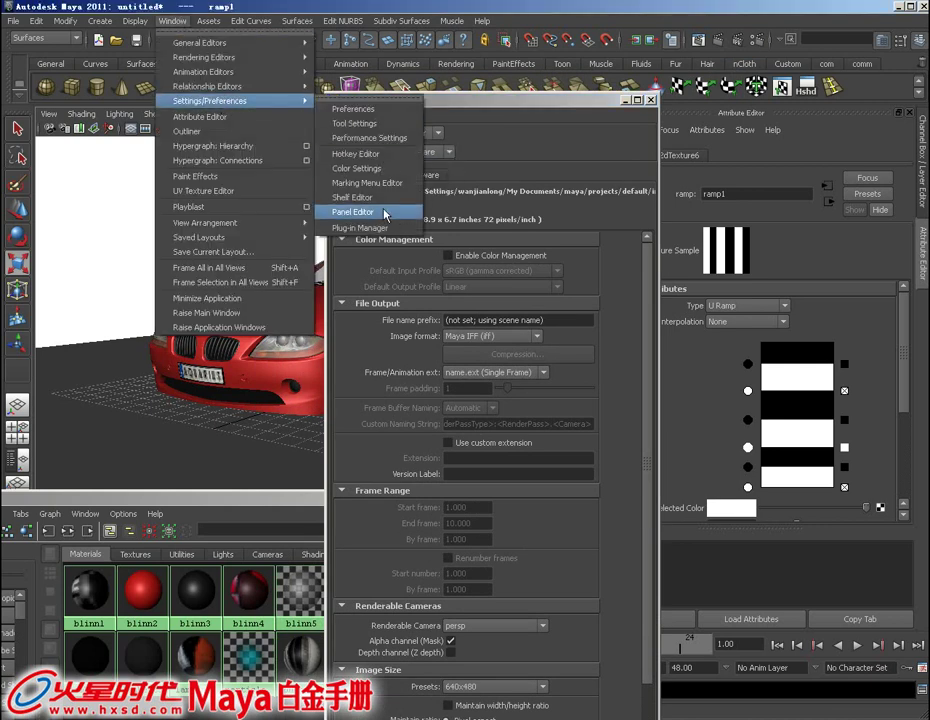
pyautogui.click(388, 232)
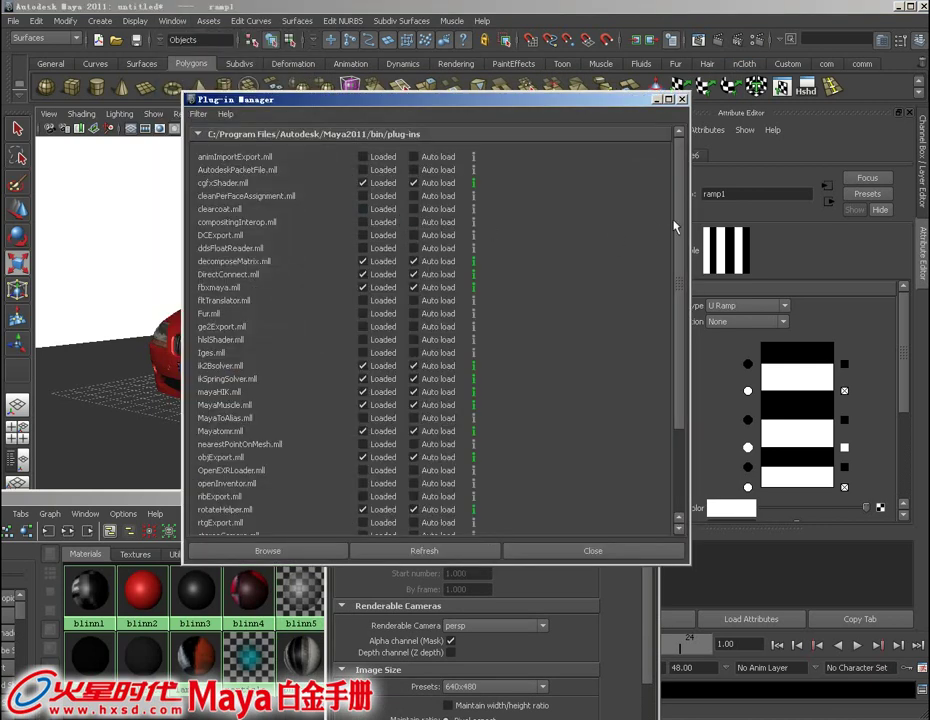
pyautogui.moveTo(675, 228); pyautogui.dragTo(681, 245)
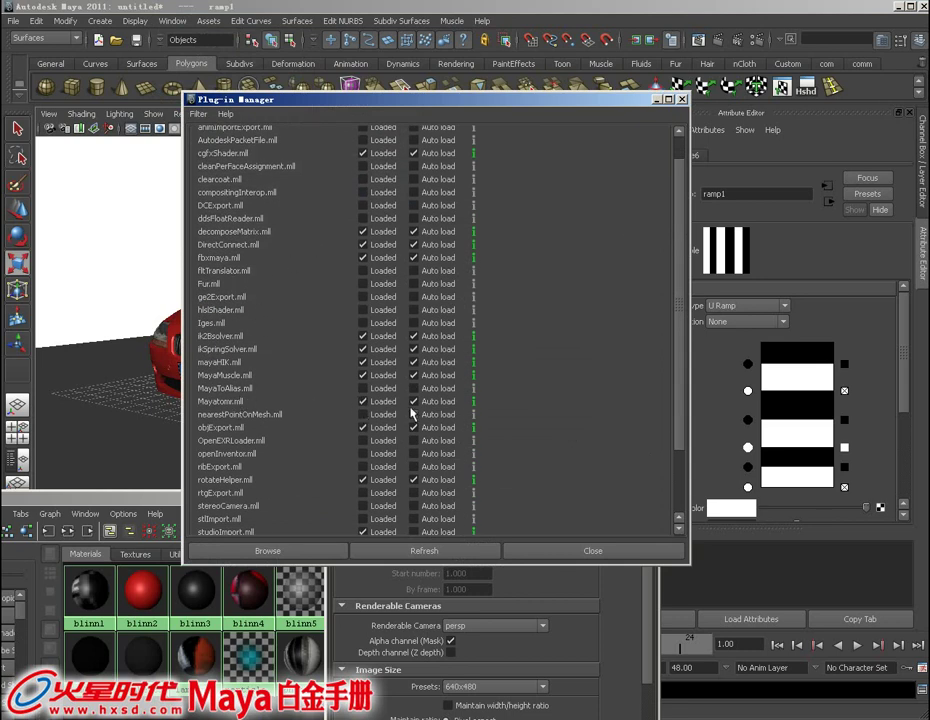
pyautogui.click(587, 552)
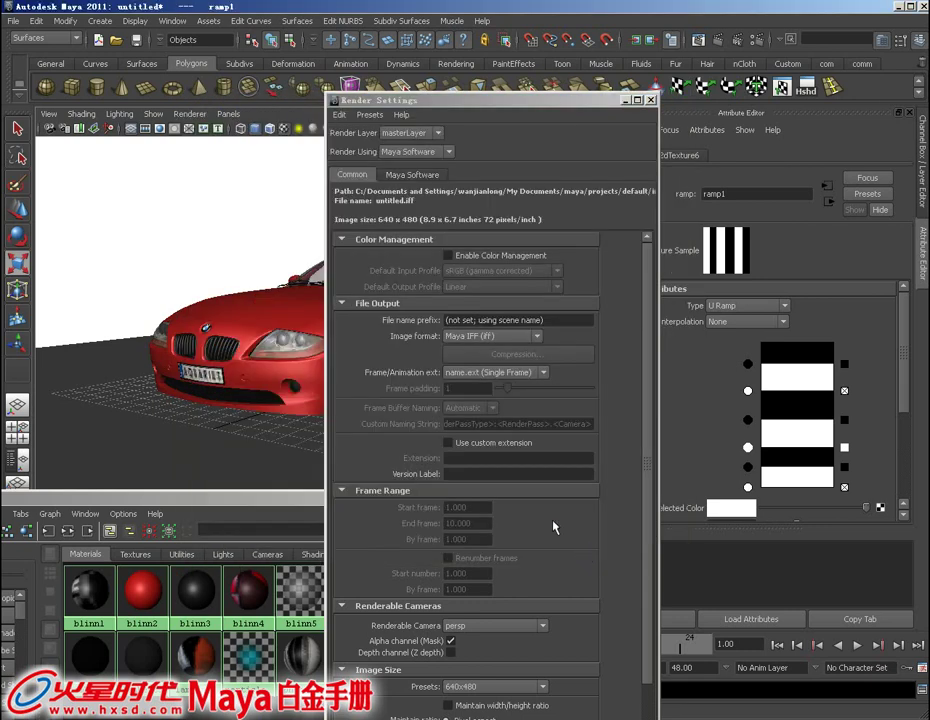
# - Set Render Using to mental ray and bring the Hypershade window back up front
pyautogui.click(412, 152)
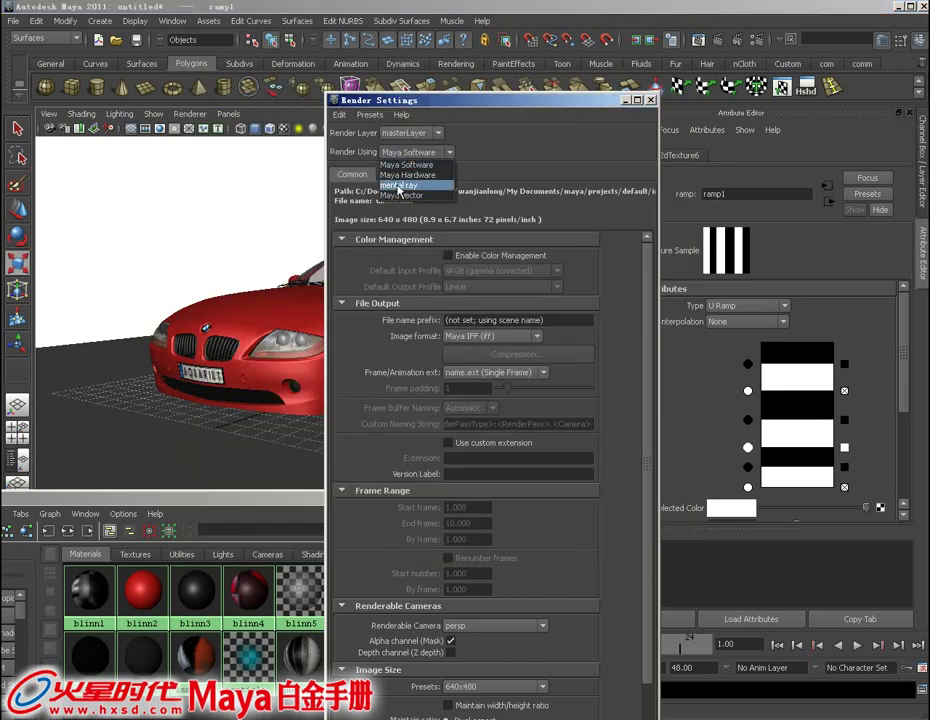
pyautogui.click(398, 186)
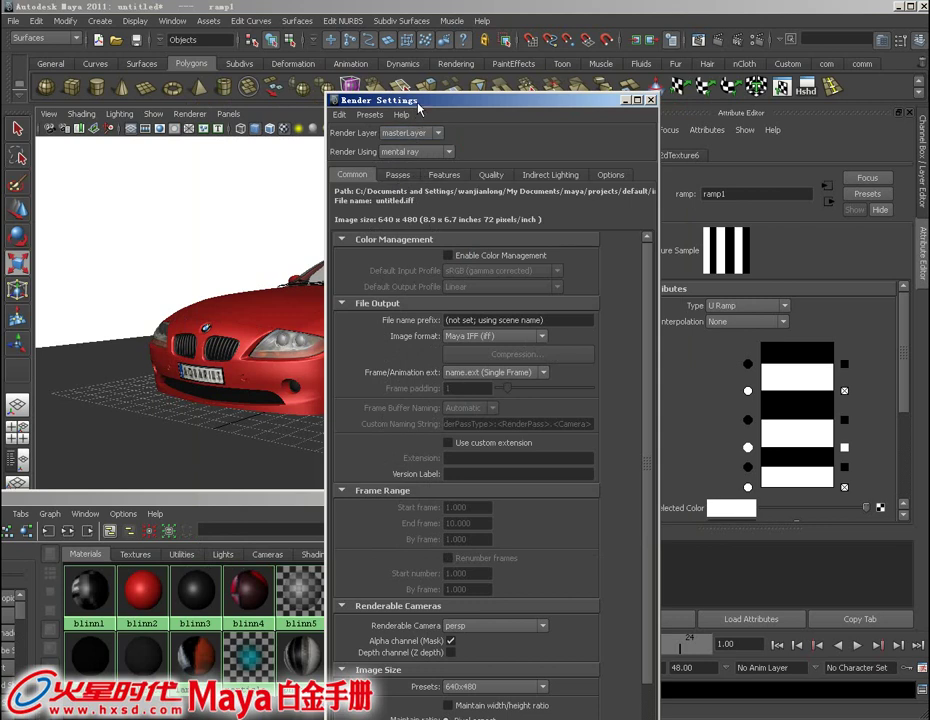
pyautogui.moveTo(425, 104); pyautogui.dragTo(537, 107)
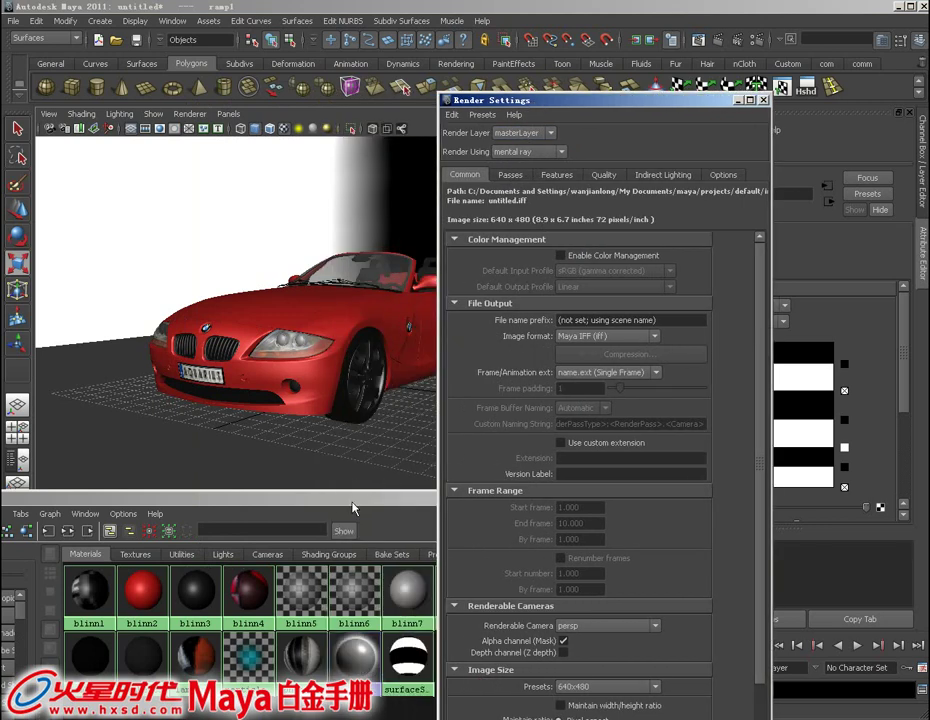
pyautogui.moveTo(355, 504)
pyautogui.mouseDown()
pyautogui.moveTo(420, 422)
pyautogui.moveTo(435, 472)
pyautogui.mouseUp()
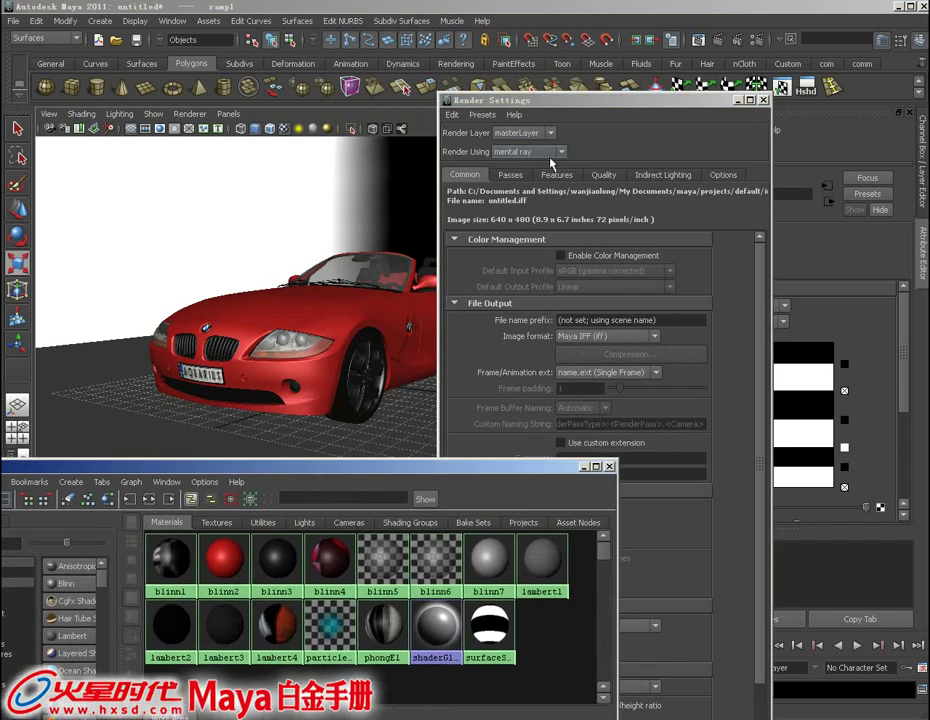
pyautogui.moveTo(586, 106)
pyautogui.mouseDown()
pyautogui.moveTo(556, 292)
pyautogui.moveTo(643, 179)
pyautogui.moveTo(598, 261)
pyautogui.mouseUp()
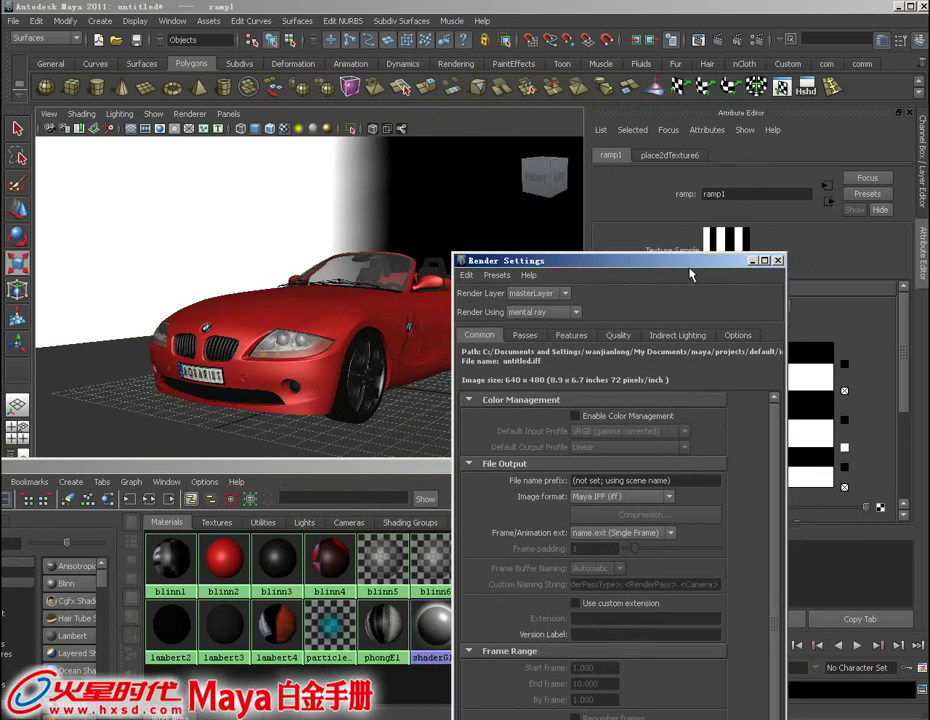
pyautogui.moveTo(688, 260); pyautogui.dragTo(713, 240)
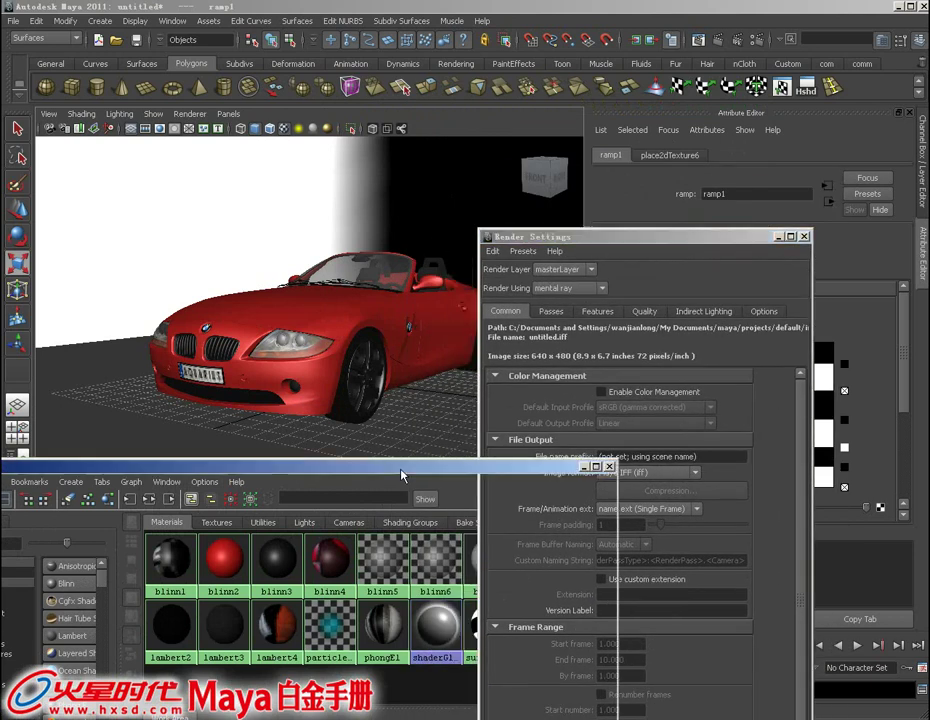
pyautogui.moveTo(404, 471)
pyautogui.mouseDown()
pyautogui.moveTo(576, 295)
pyautogui.moveTo(644, 175)
pyautogui.mouseUp()
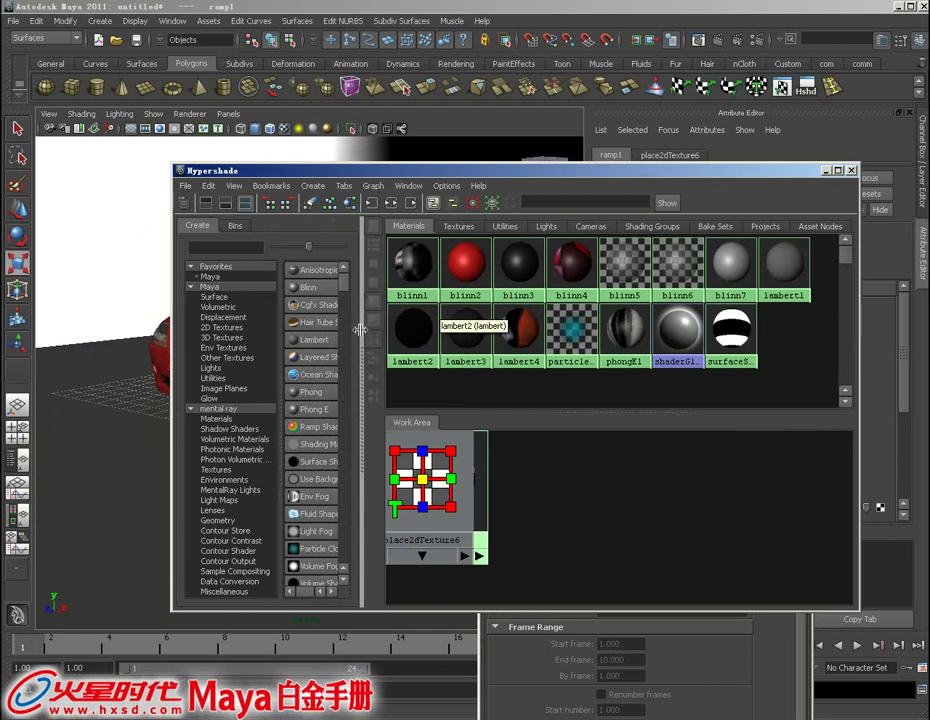
# - Create an mi_car_paint_phen_x material from Hypershade's mental ray materials list
pyautogui.moveTo(393, 330)
pyautogui.mouseDown()
pyautogui.moveTo(421, 326)
pyautogui.moveTo(403, 316)
pyautogui.moveTo(399, 408)
pyautogui.mouseUp()
pyautogui.scroll(-3, 404, 300)
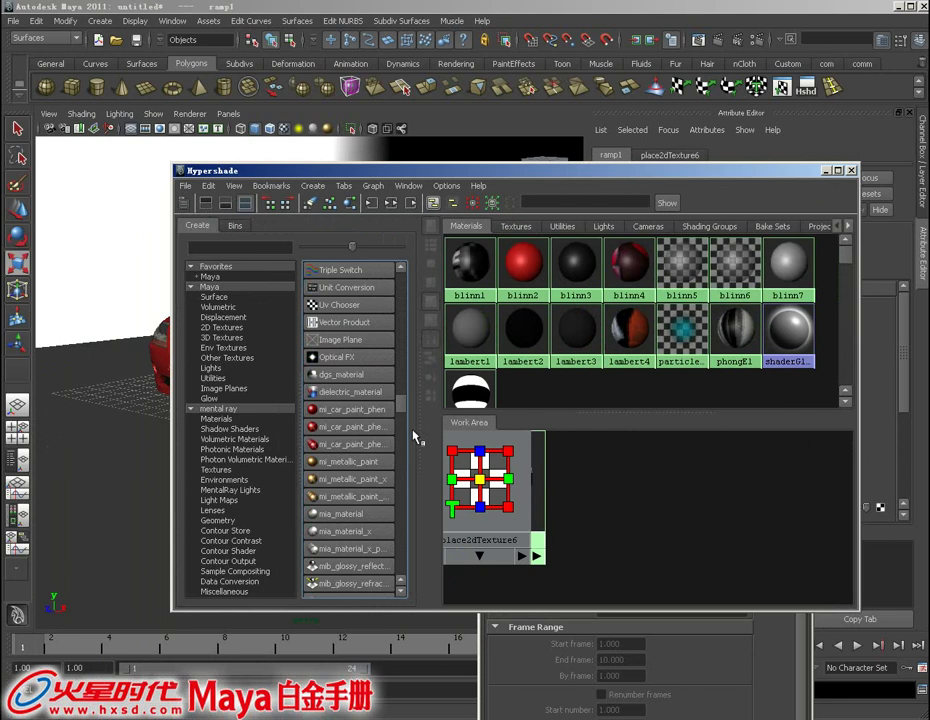
pyautogui.moveTo(414, 437); pyautogui.dragTo(441, 435)
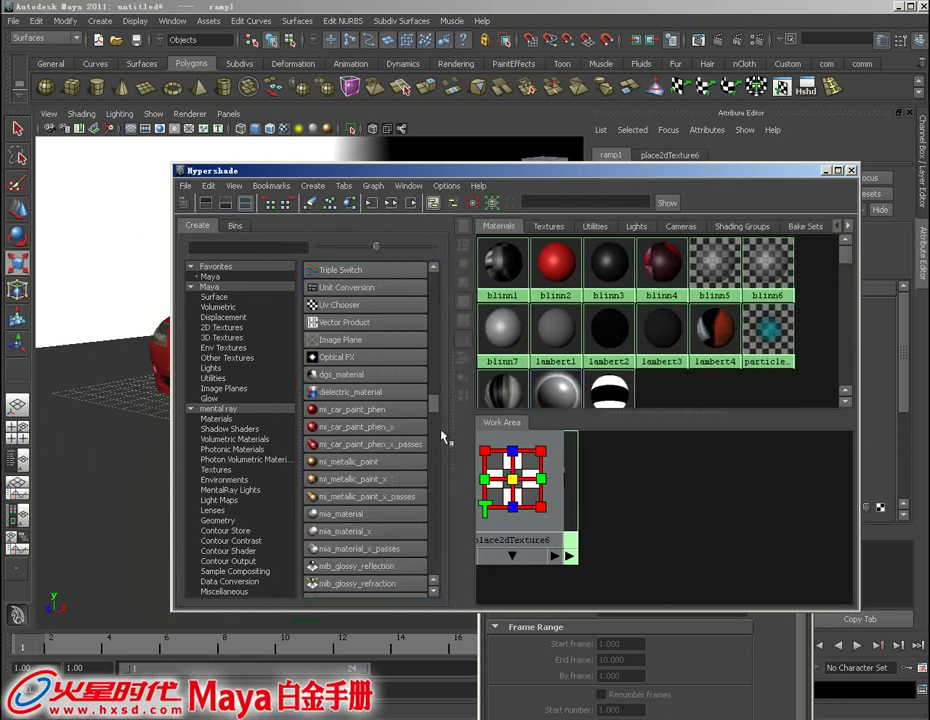
pyautogui.click(381, 430)
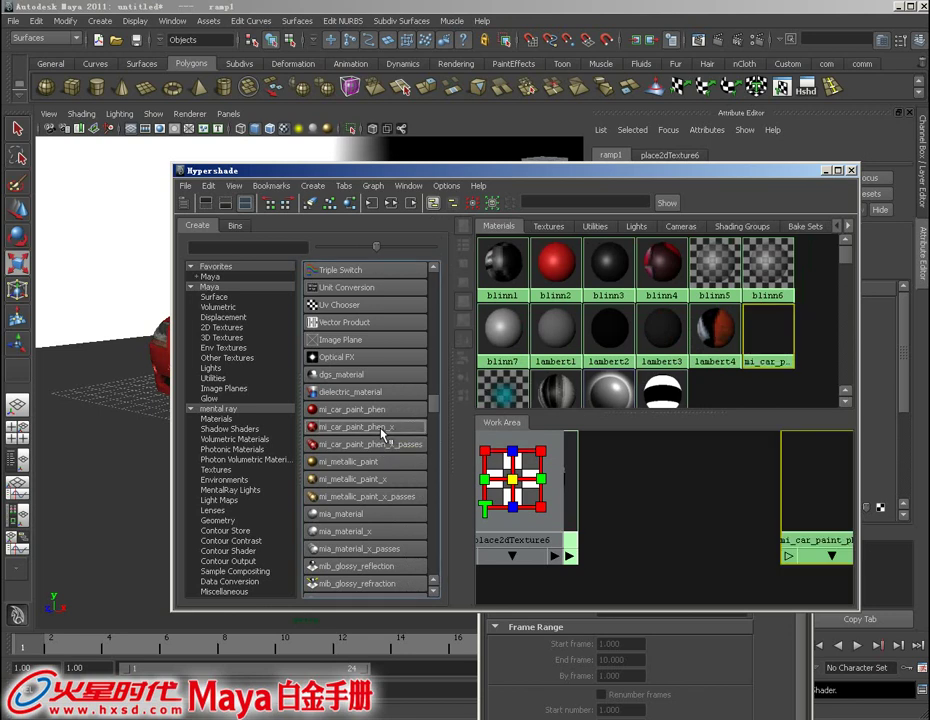
pyautogui.moveTo(505, 177); pyautogui.dragTo(308, 366)
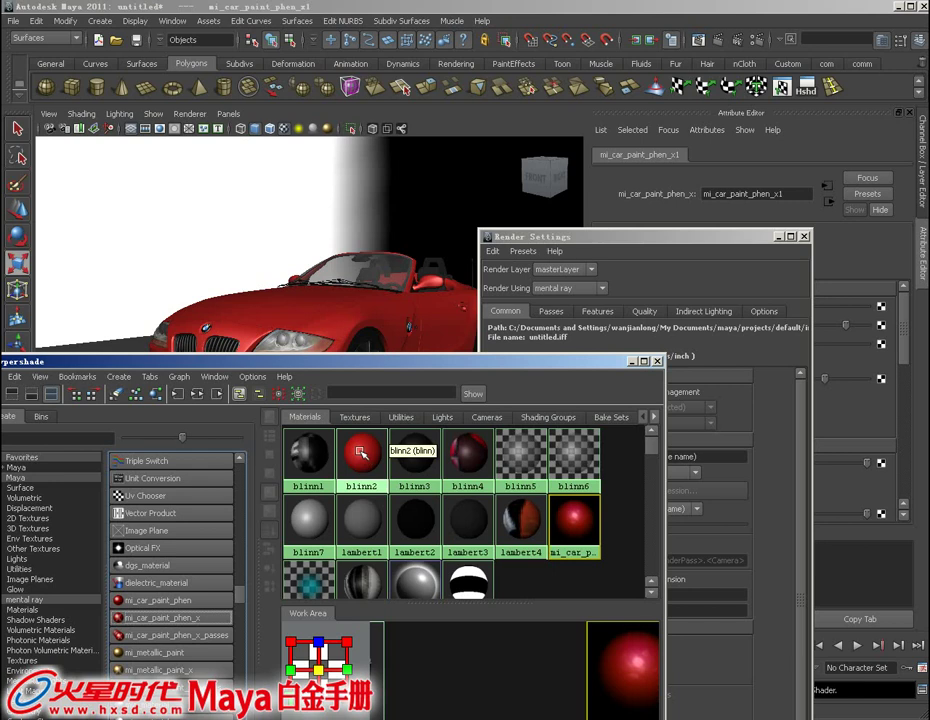
# - Select the objects using blinn2 and assign them mi_car_paint_phen_x1
pyautogui.rightClick(362, 452)
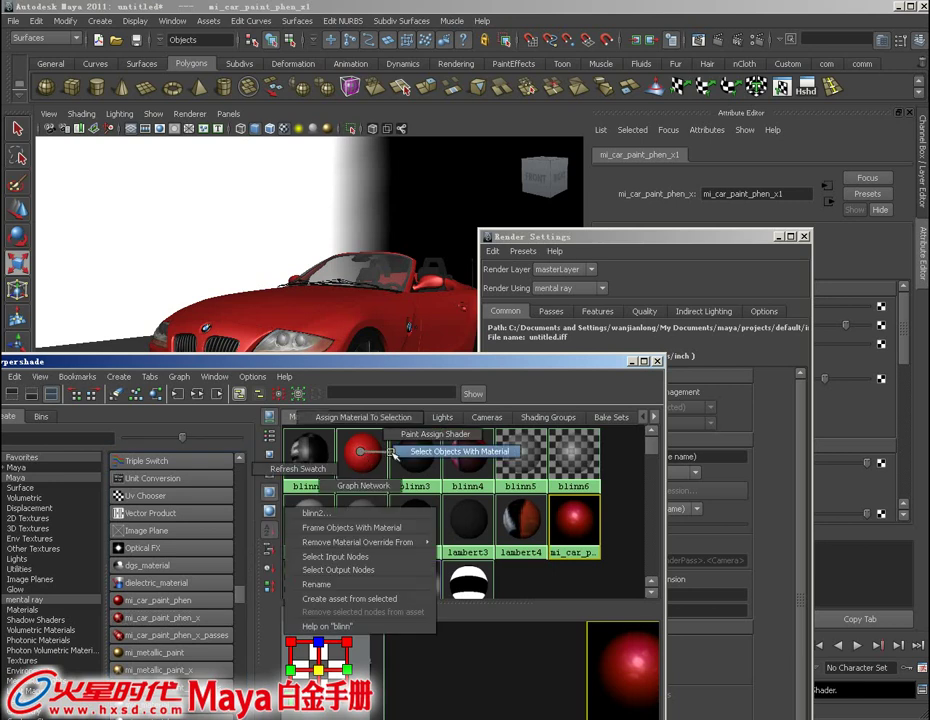
pyautogui.click(395, 452)
pyautogui.moveTo(378, 368)
pyautogui.mouseDown()
pyautogui.moveTo(366, 377)
pyautogui.moveTo(305, 362)
pyautogui.mouseUp()
pyautogui.rightClick(500, 515)
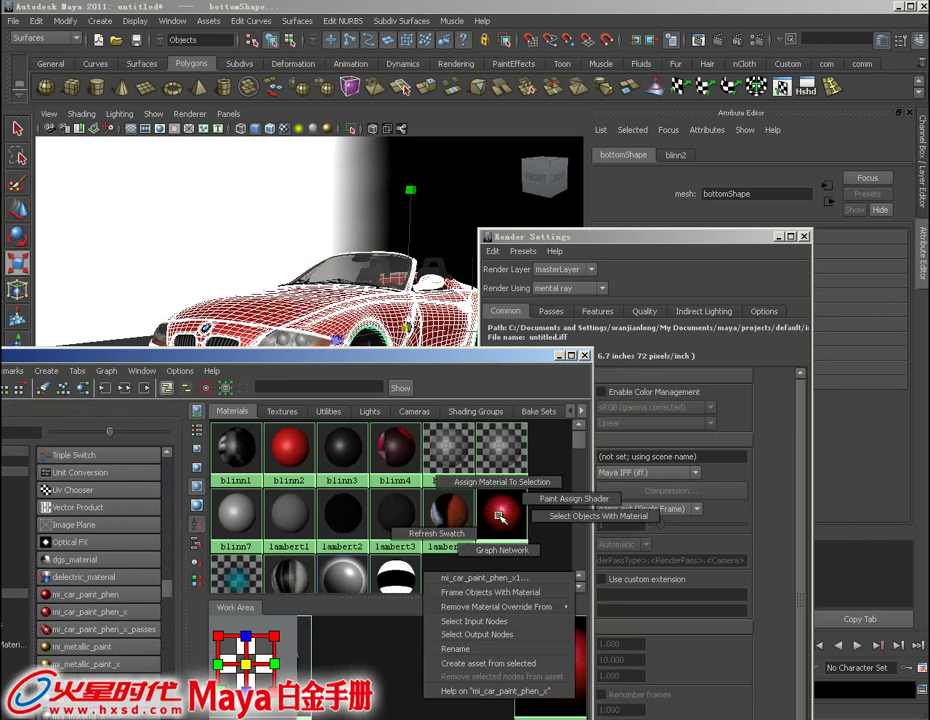
pyautogui.click(502, 481)
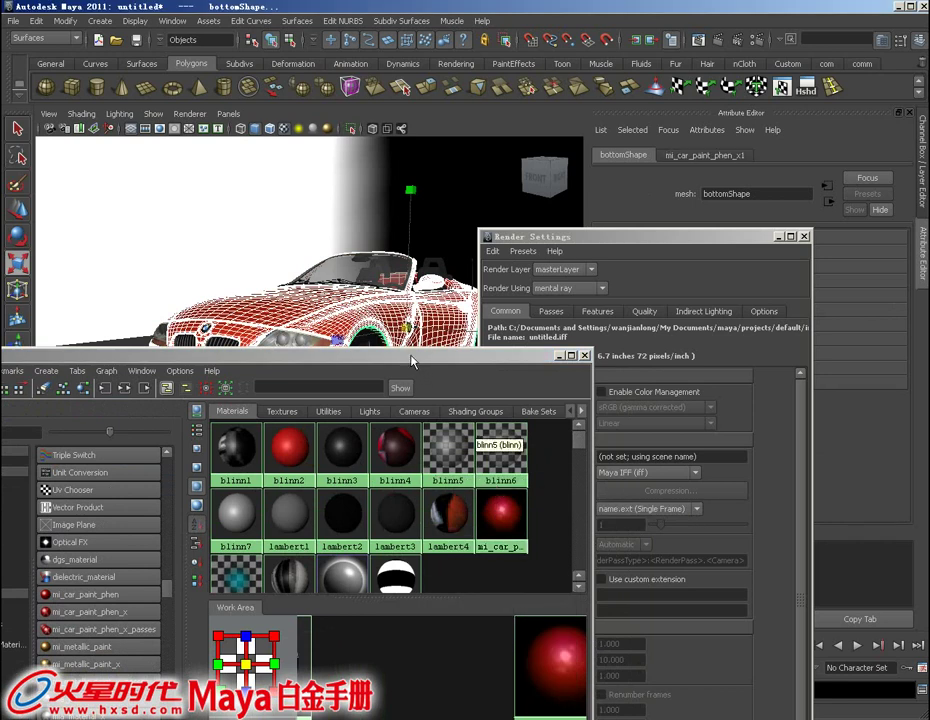
pyautogui.moveTo(412, 362)
pyautogui.mouseDown()
pyautogui.moveTo(360, 452)
pyautogui.moveTo(341, 465)
pyautogui.mouseUp()
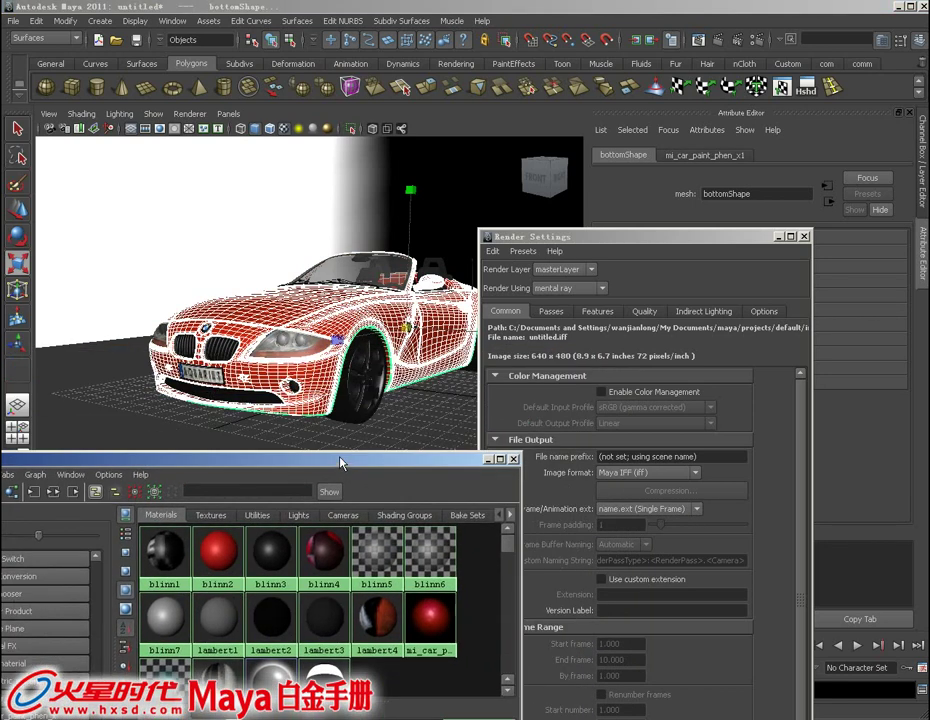
# - Orbit to a front-left view and frame the roadster inside the 640×480 resolution gate
pyautogui.keyDown('alt'); pyautogui.moveTo(368, 393); pyautogui.dragTo(418, 200); pyautogui.keyUp('alt')
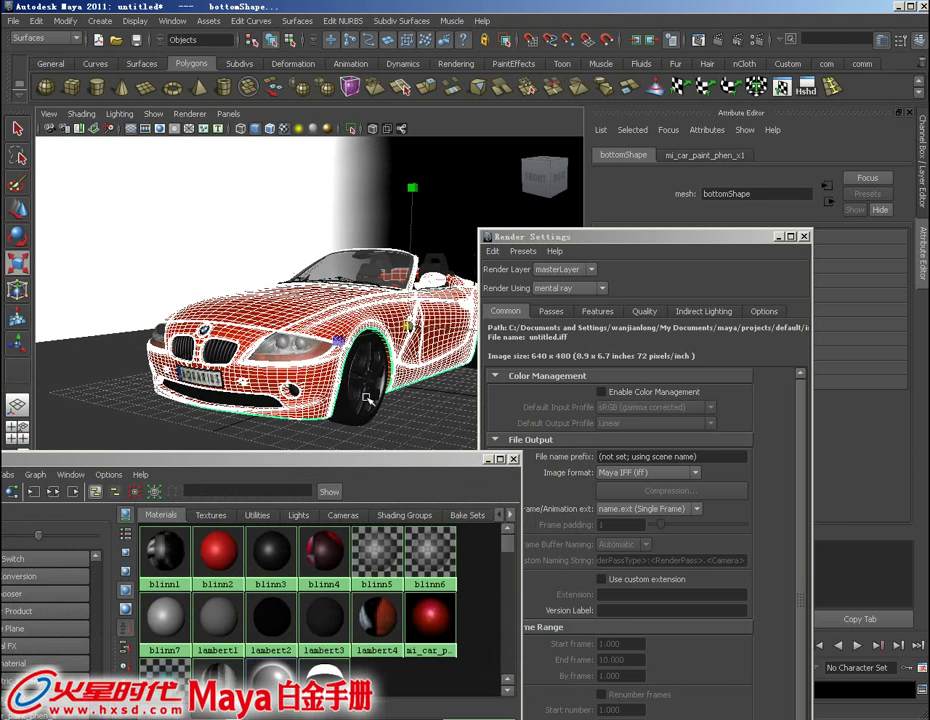
pyautogui.moveTo(581, 242)
pyautogui.mouseDown()
pyautogui.moveTo(647, 203)
pyautogui.moveTo(794, 249)
pyautogui.moveTo(886, 291)
pyautogui.mouseUp()
pyautogui.keyDown('alt'); pyautogui.moveTo(380, 352); pyautogui.dragTo(544, 222); pyautogui.keyUp('alt')
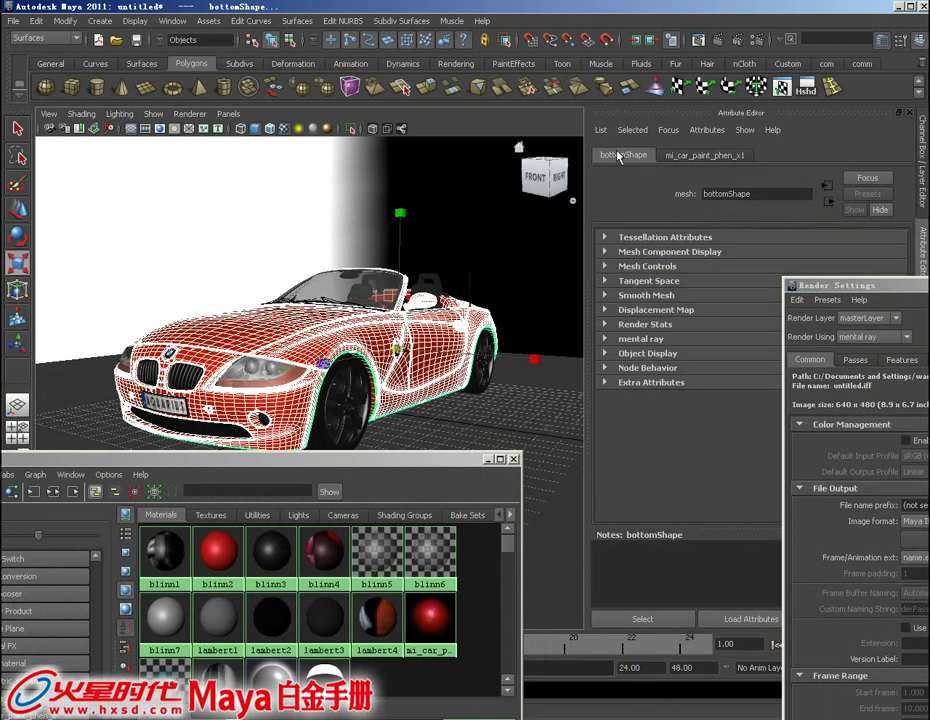
pyautogui.click(160, 128)
pyautogui.keyDown('alt'); pyautogui.moveTo(226, 220); pyautogui.dragTo(316, 325, button='right'); pyautogui.keyUp('alt')
pyautogui.moveTo(391, 459)
pyautogui.mouseDown()
pyautogui.moveTo(427, 545)
pyautogui.moveTo(427, 631)
pyautogui.mouseUp()
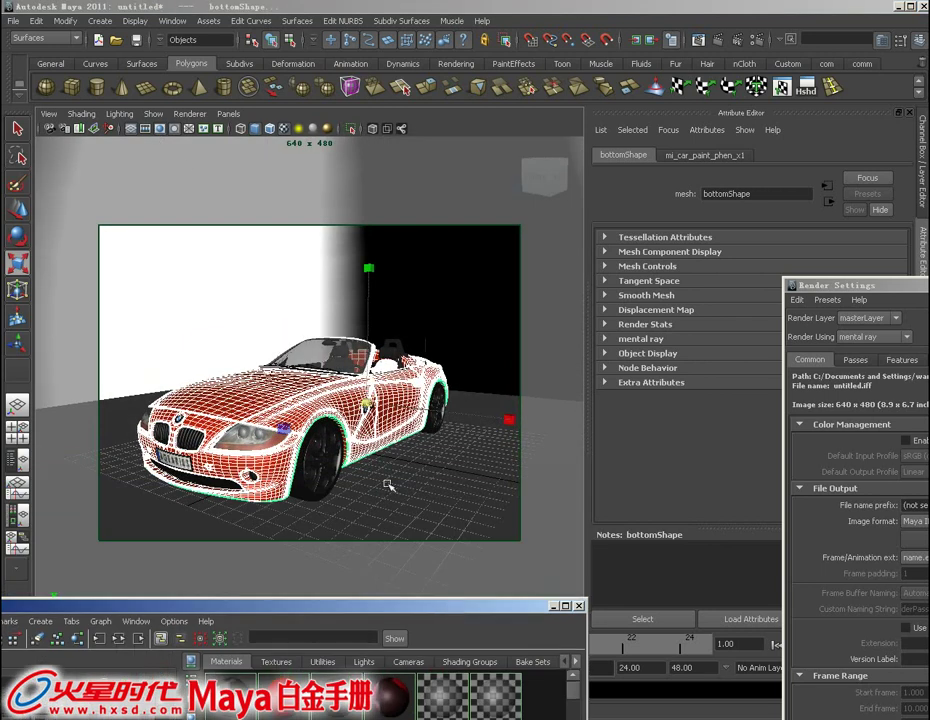
# - Face the car's front and render a 640×480 mental ray test of the red-painted roadster
pyautogui.keyDown('alt'); pyautogui.moveTo(386, 544); pyautogui.dragTo(400, 520); pyautogui.keyUp('alt')
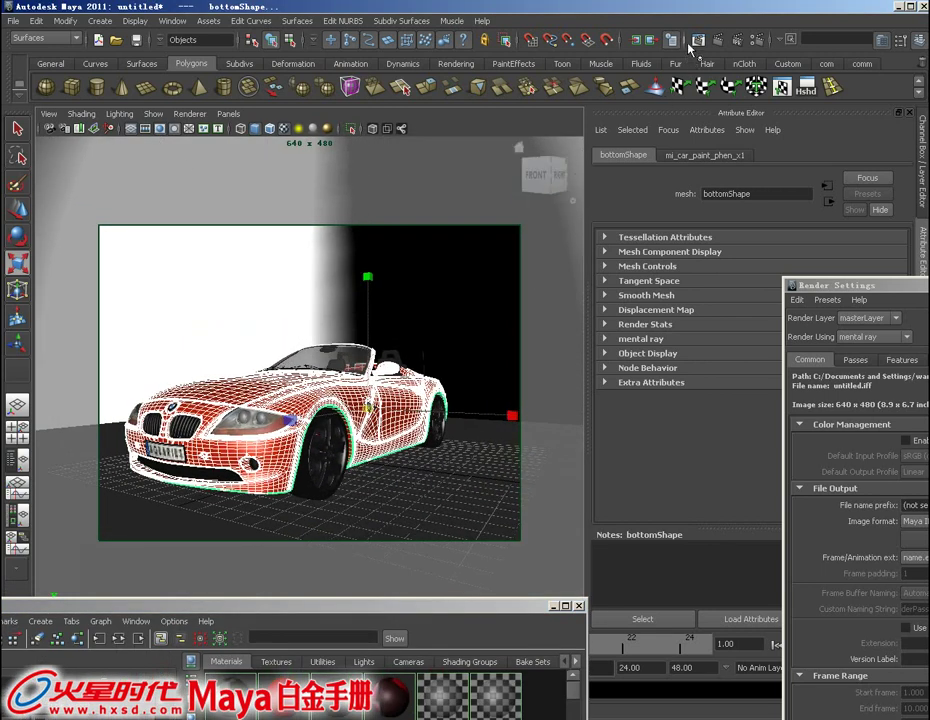
pyautogui.click(645, 41)
pyautogui.moveTo(385, 74); pyautogui.dragTo(337, 69)
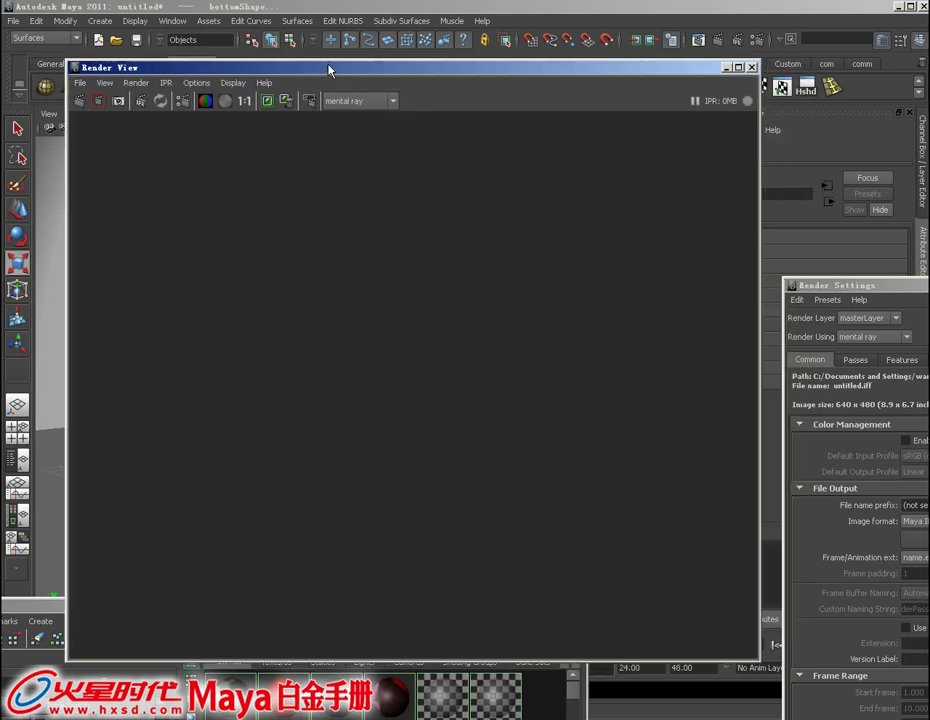
pyautogui.click(79, 104)
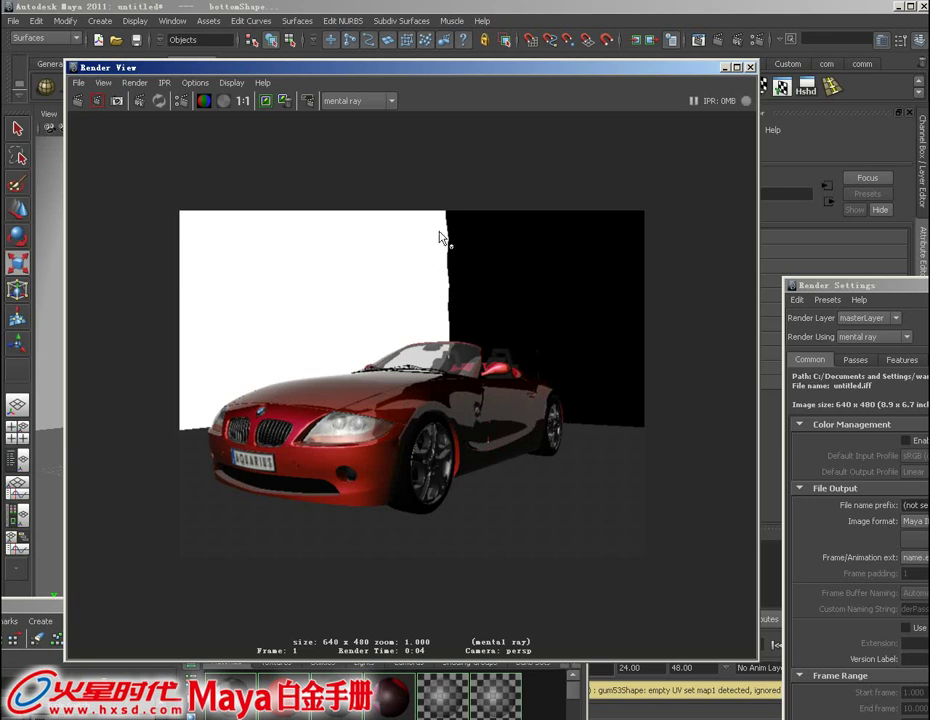
pyautogui.moveTo(443, 72)
pyautogui.mouseDown()
pyautogui.moveTo(415, 125)
pyautogui.moveTo(376, 324)
pyautogui.mouseUp()
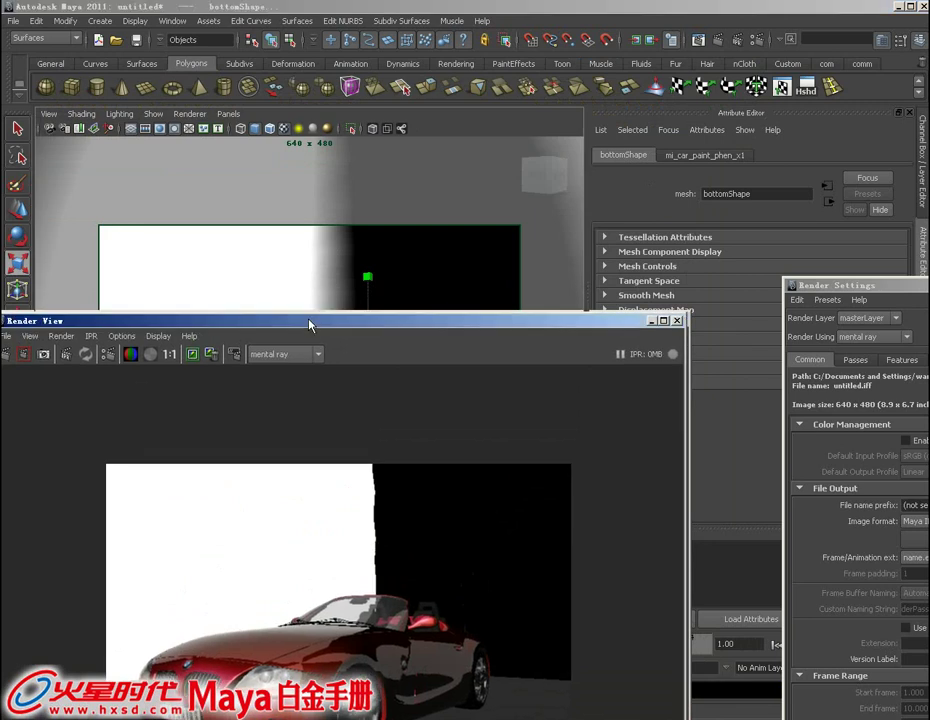
pyautogui.moveTo(311, 321)
pyautogui.mouseDown()
pyautogui.moveTo(289, 295)
pyautogui.moveTo(190, 354)
pyautogui.mouseUp()
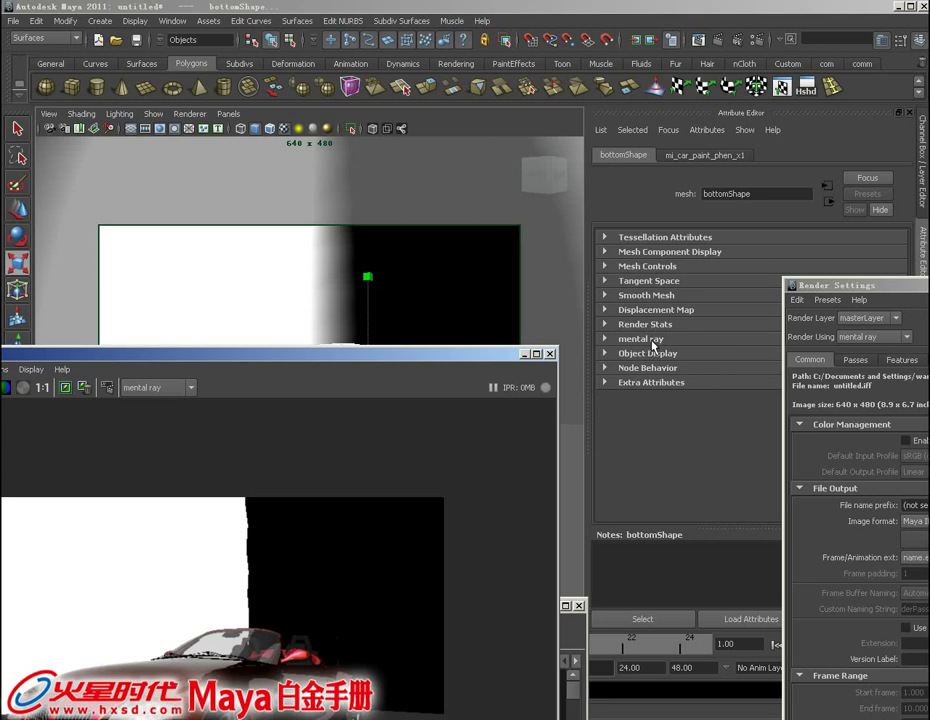
# - Select the environment sphere pSphere1 and turn off Primary Visibility in its Render Stats
pyautogui.click(705, 155)
pyautogui.click(623, 155)
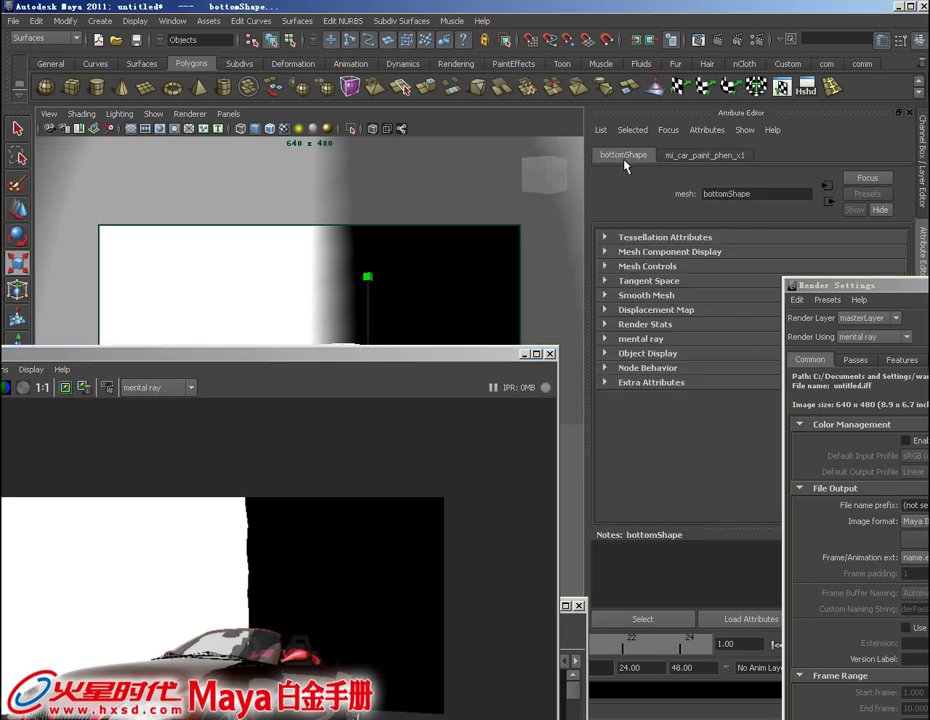
pyautogui.click(440, 292)
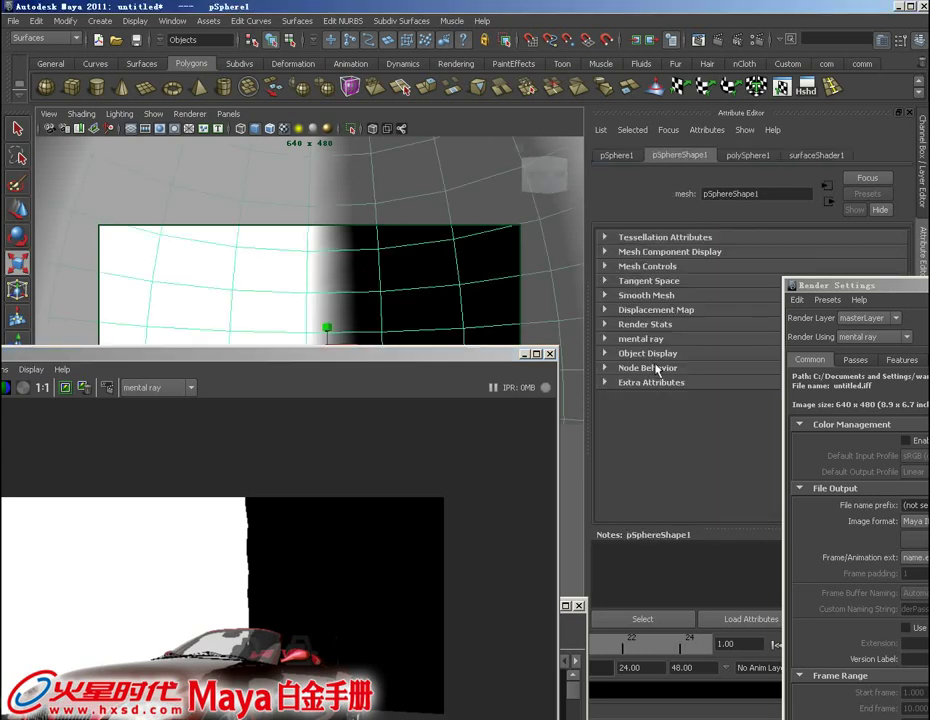
pyautogui.click(650, 325)
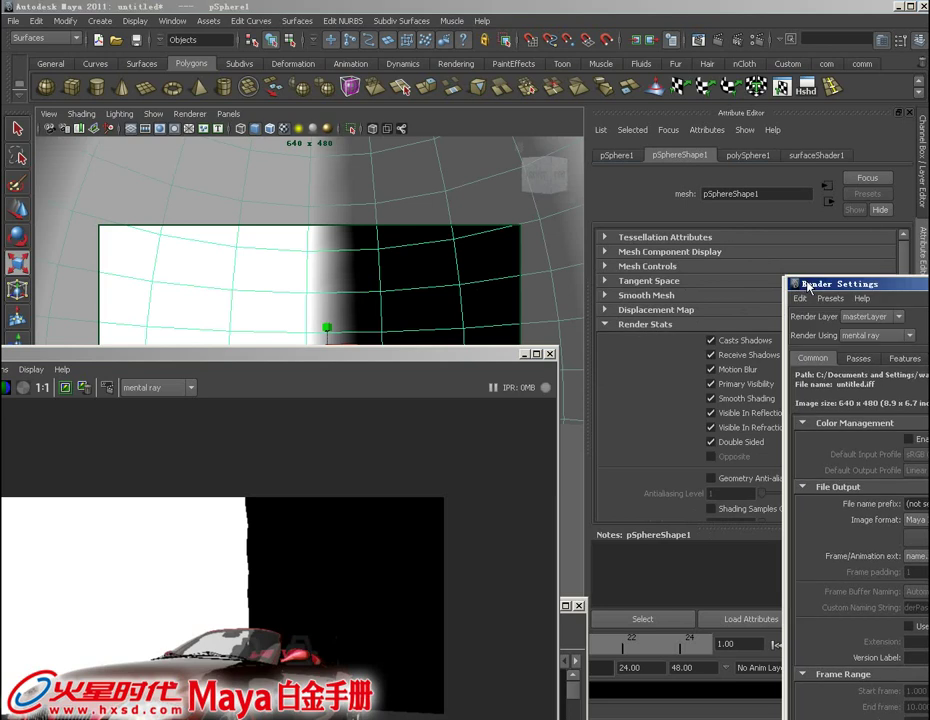
pyautogui.click(733, 386)
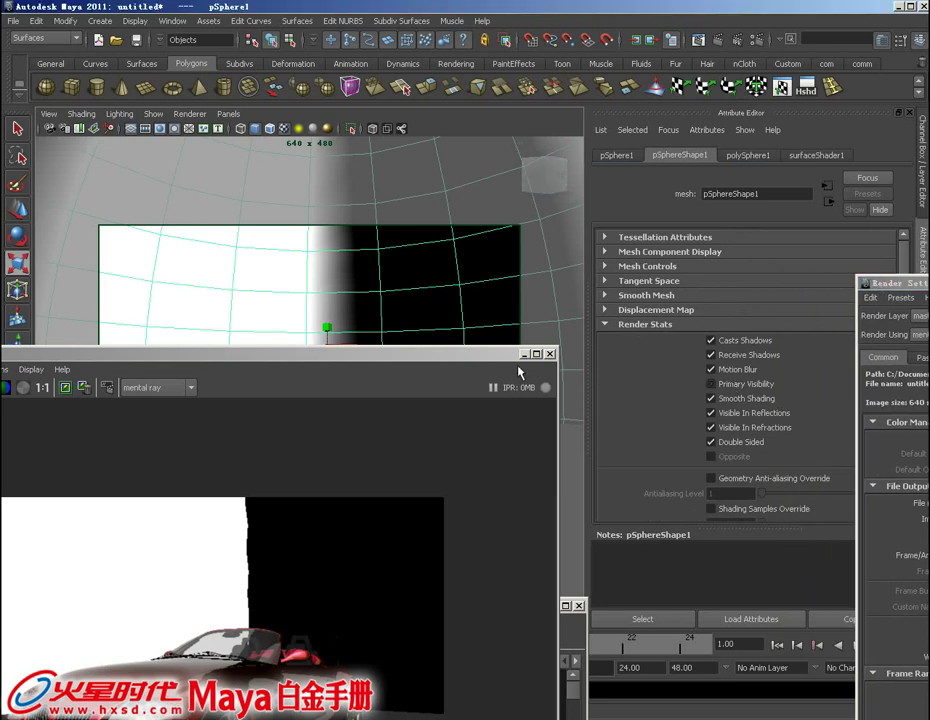
pyautogui.moveTo(455, 361); pyautogui.dragTo(676, 116)
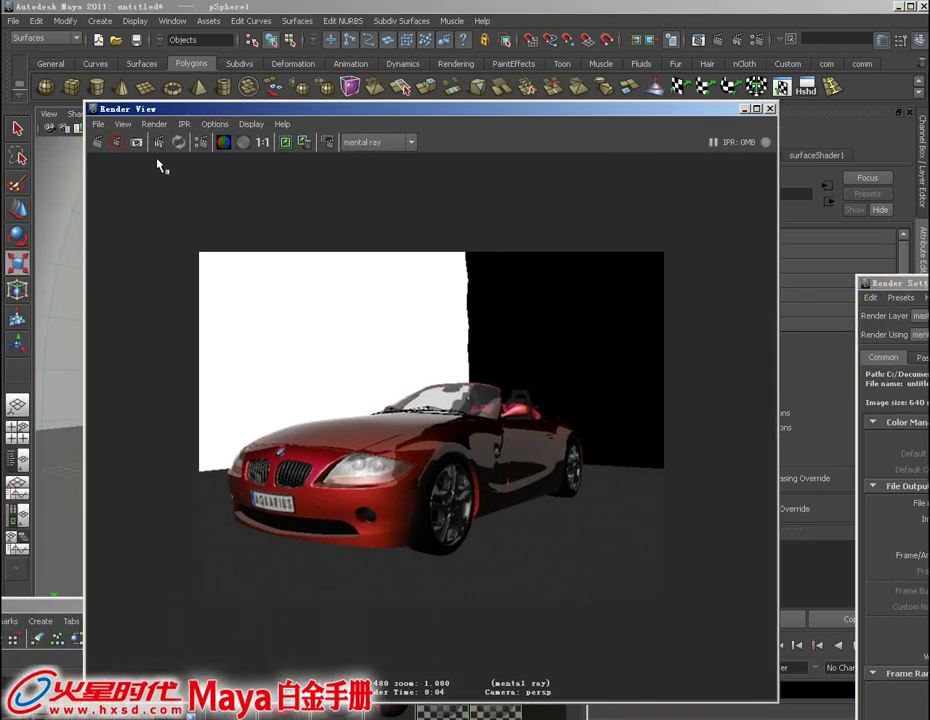
# - Re-render the roadster on black without the sphere, then bring Render Settings to the screen centre
pyautogui.click(99, 142)
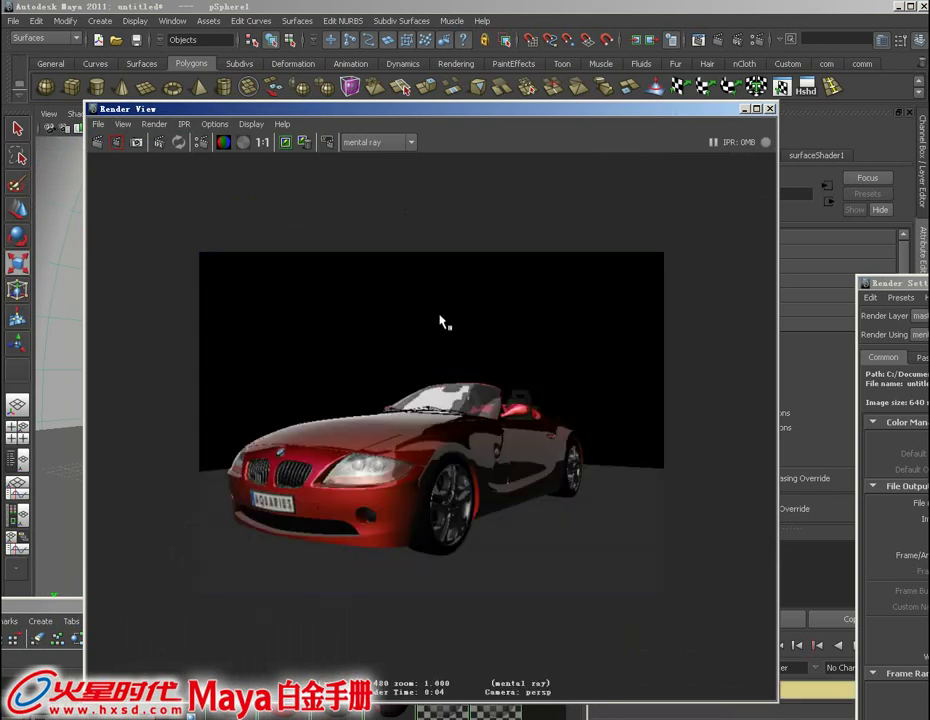
pyautogui.moveTo(291, 108); pyautogui.dragTo(238, 81)
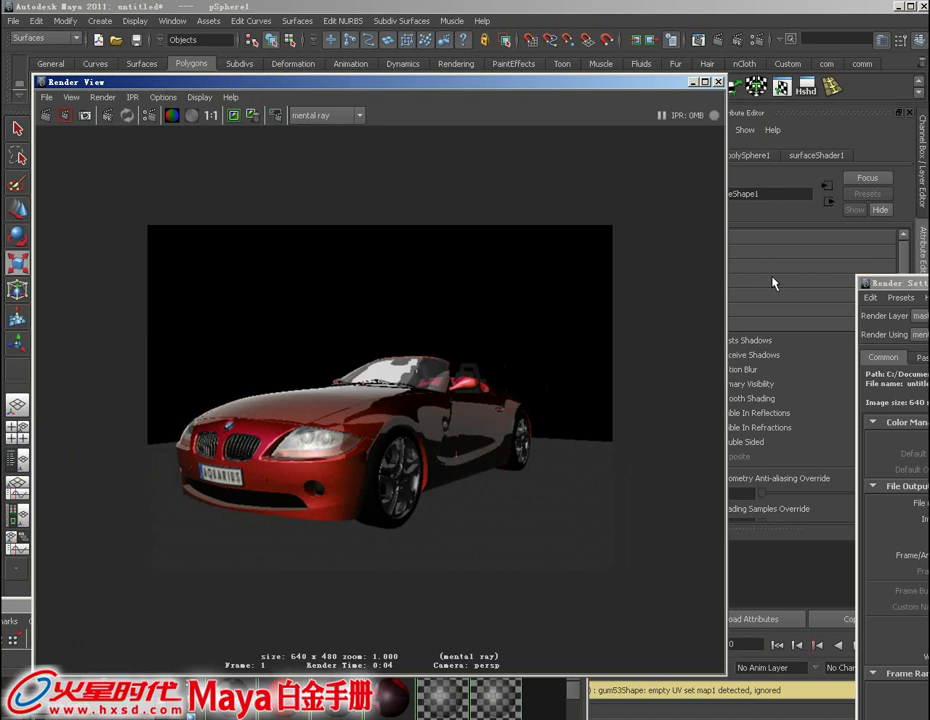
pyautogui.moveTo(895, 284)
pyautogui.mouseDown()
pyautogui.moveTo(661, 202)
pyautogui.moveTo(595, 102)
pyautogui.mouseUp()
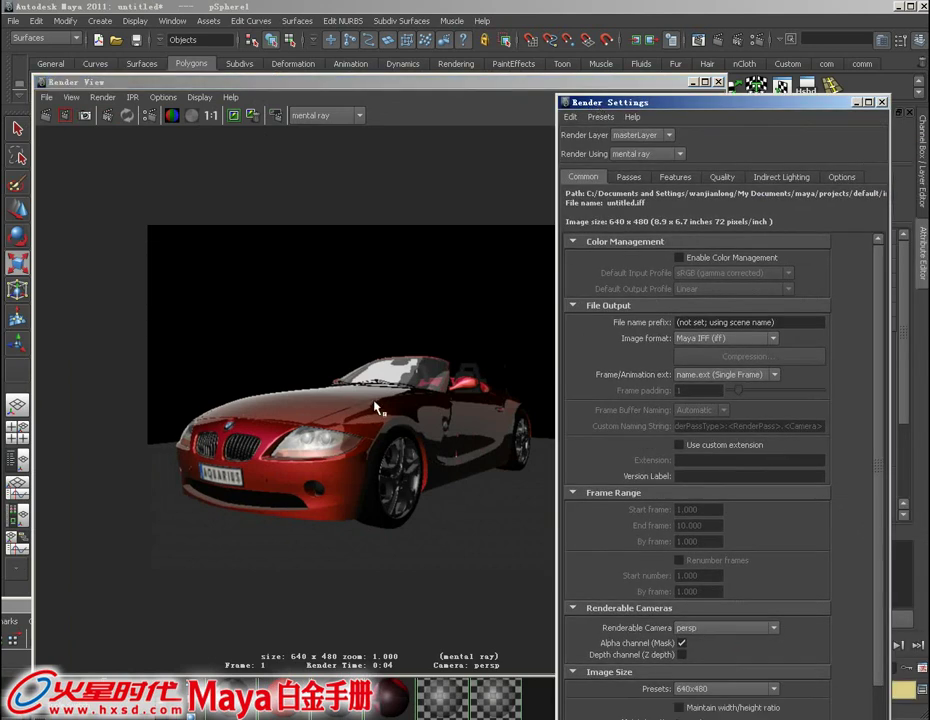
pyautogui.moveTo(679, 107); pyautogui.dragTo(650, 68)
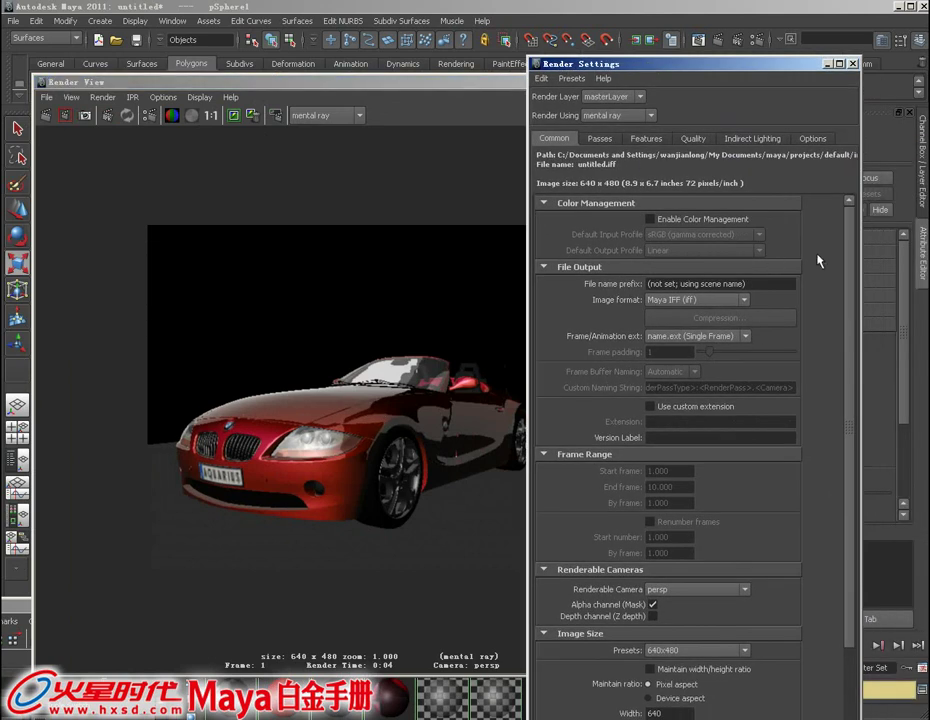
pyautogui.scroll(-3, 855, 425)
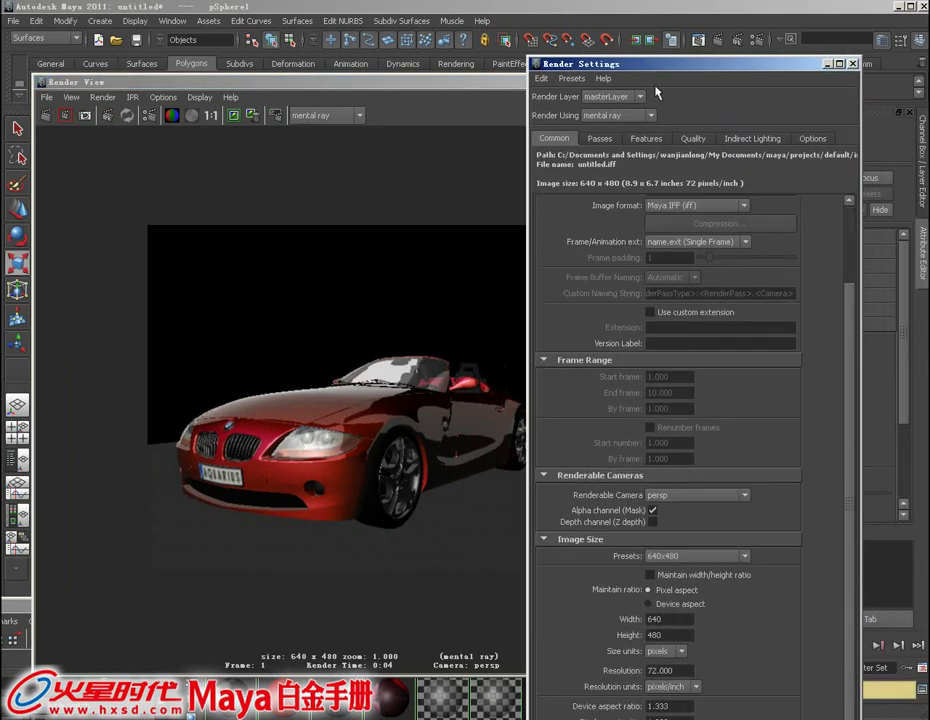
pyautogui.moveTo(663, 57); pyautogui.dragTo(639, 72)
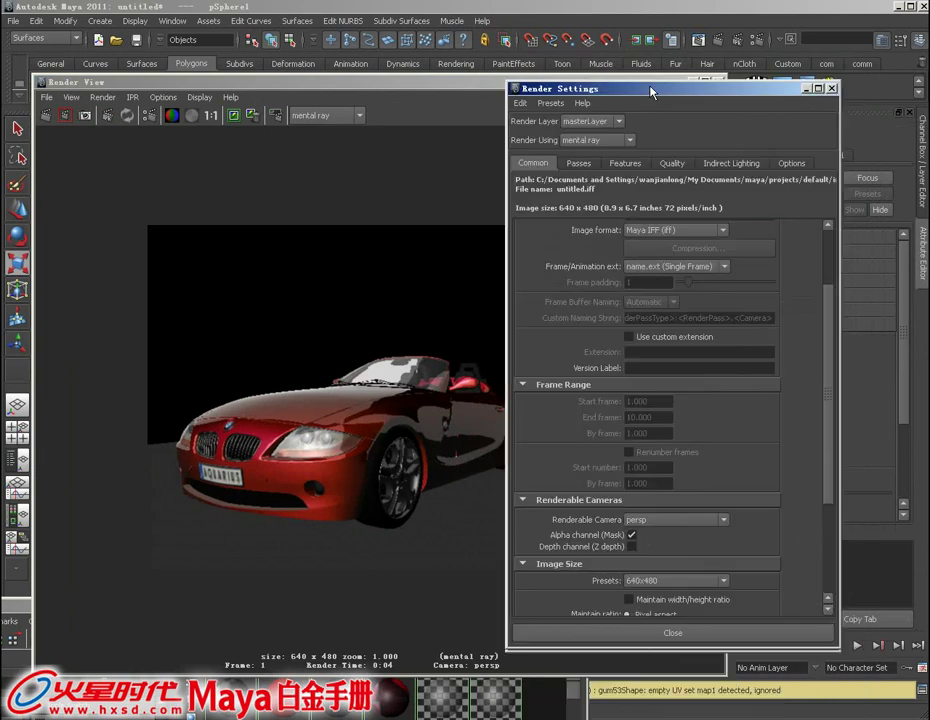
pyautogui.scroll(-1, 828, 372)
pyautogui.scroll(-5, 676, 545)
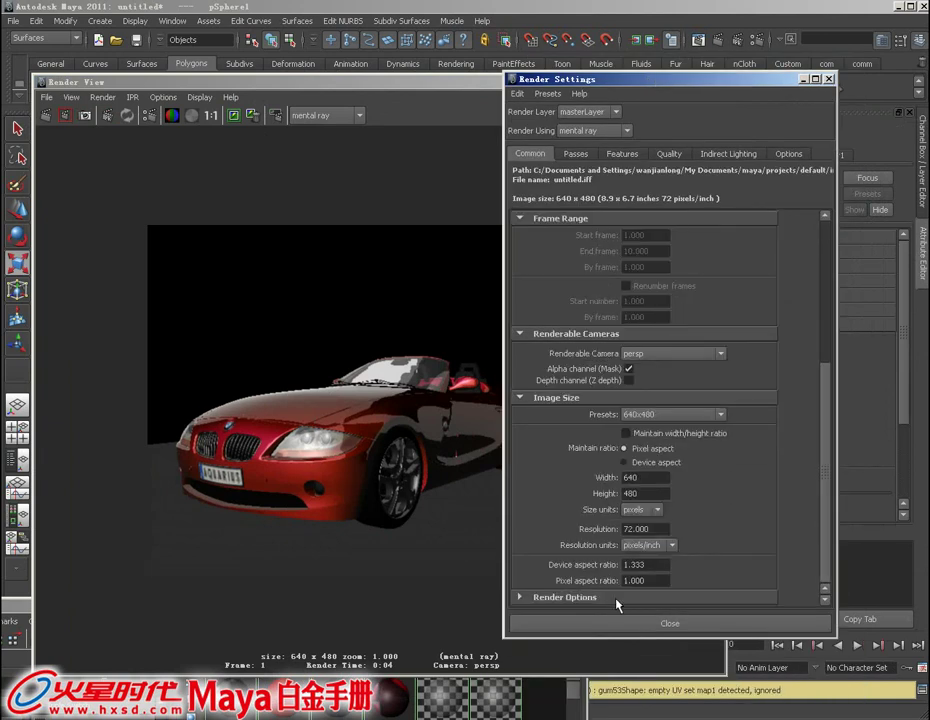
pyautogui.moveTo(818, 502); pyautogui.dragTo(816, 554)
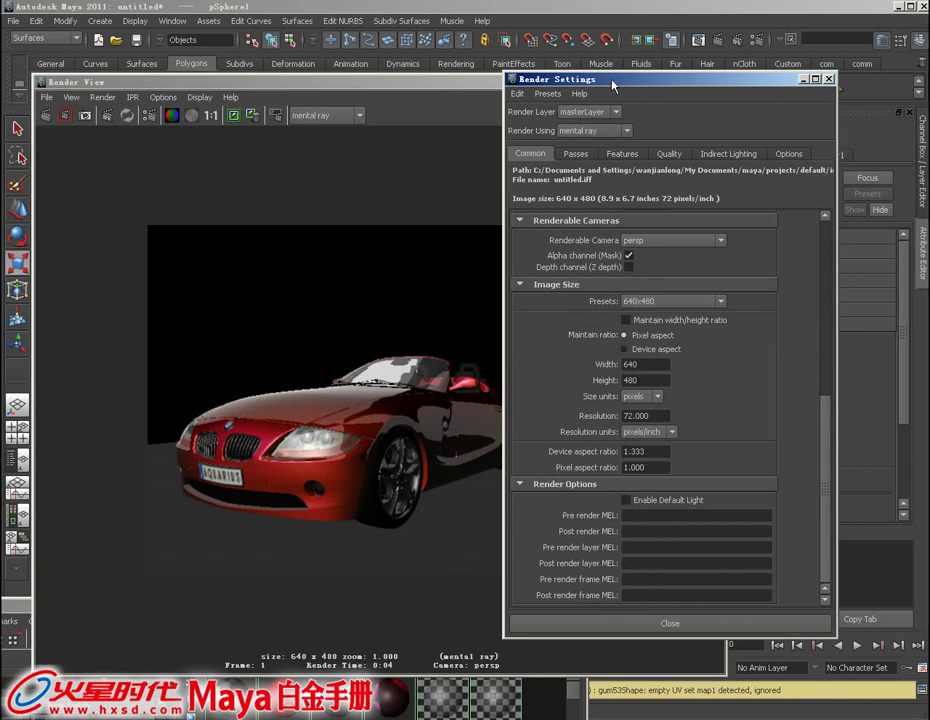
pyautogui.moveTo(613, 85); pyautogui.dragTo(883, 120)
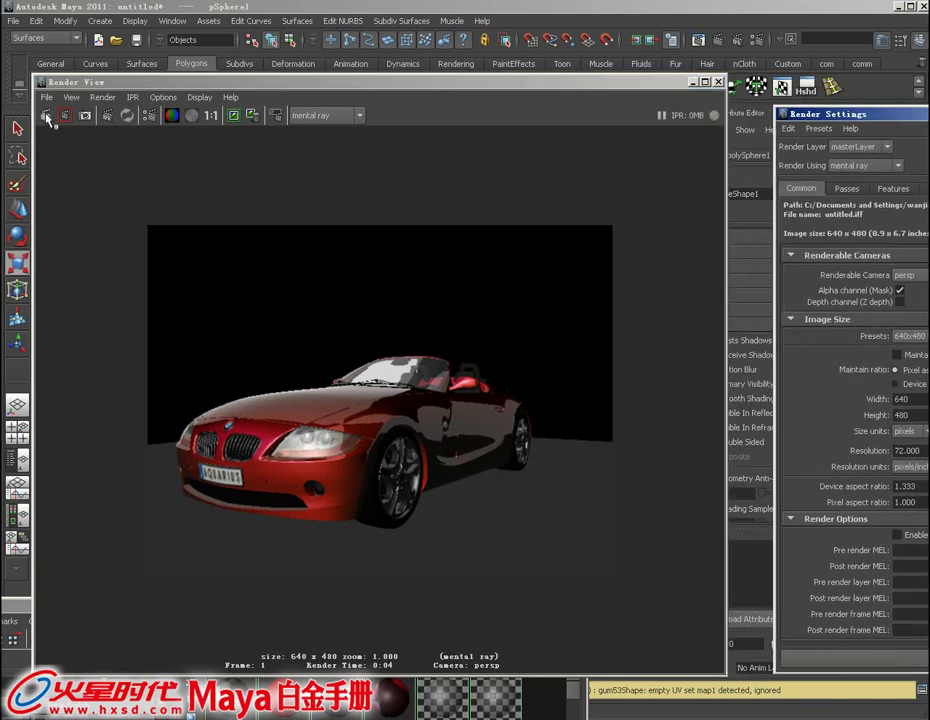
pyautogui.moveTo(832, 119); pyautogui.dragTo(479, 79)
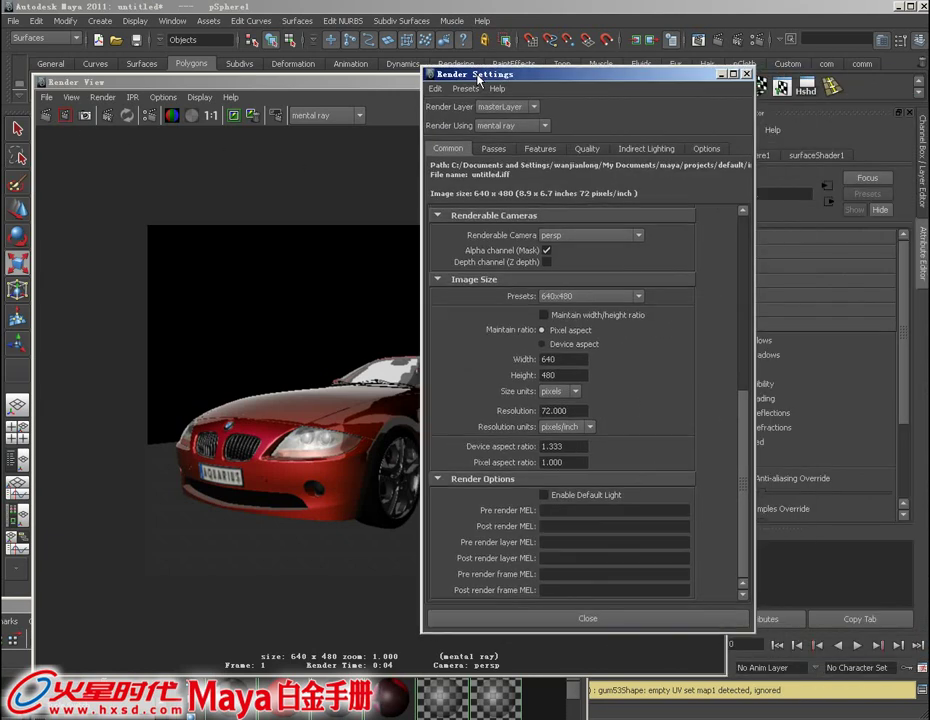
# - Enable Final Gathering in the Features tab and re-render the red roadster at 640×480
pyautogui.click(541, 149)
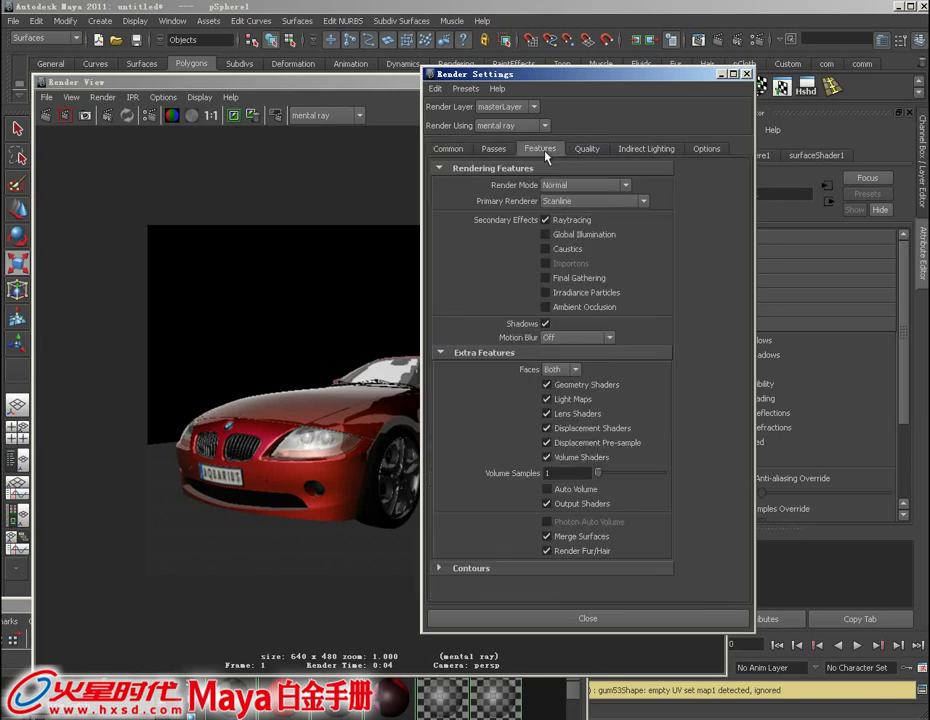
pyautogui.click(546, 278)
pyautogui.moveTo(560, 74); pyautogui.dragTo(853, 131)
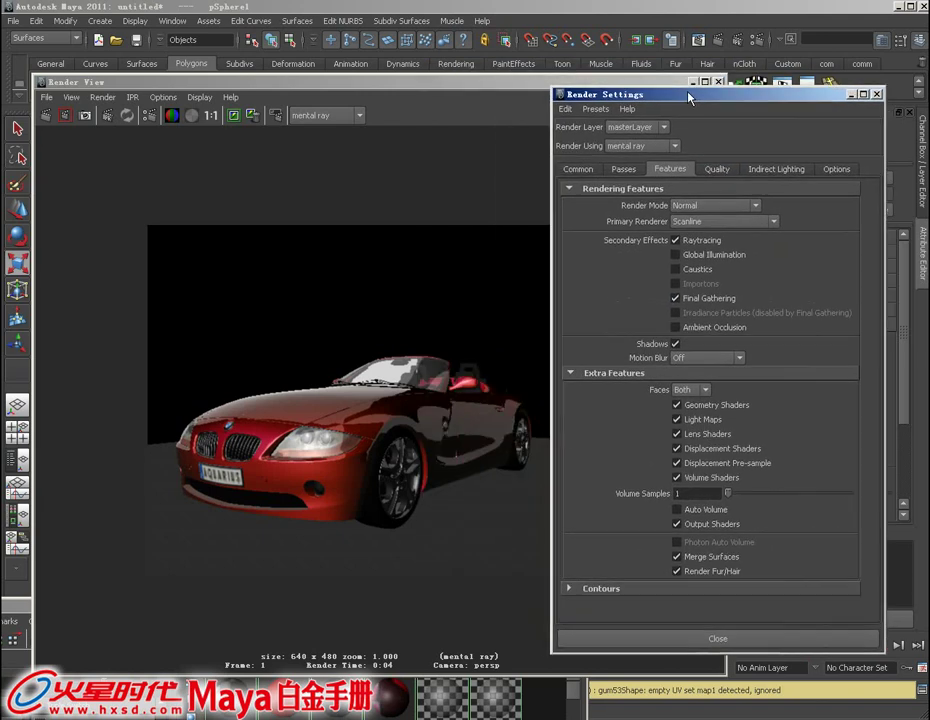
pyautogui.click(40, 82)
pyautogui.click(50, 112)
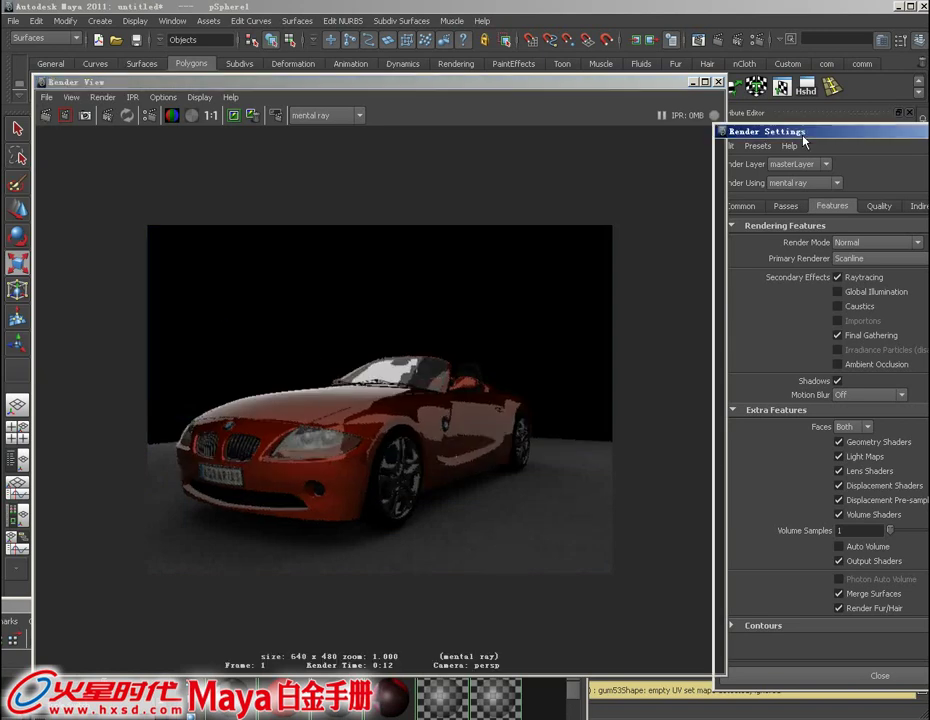
pyautogui.moveTo(770, 131); pyautogui.dragTo(929, 118)
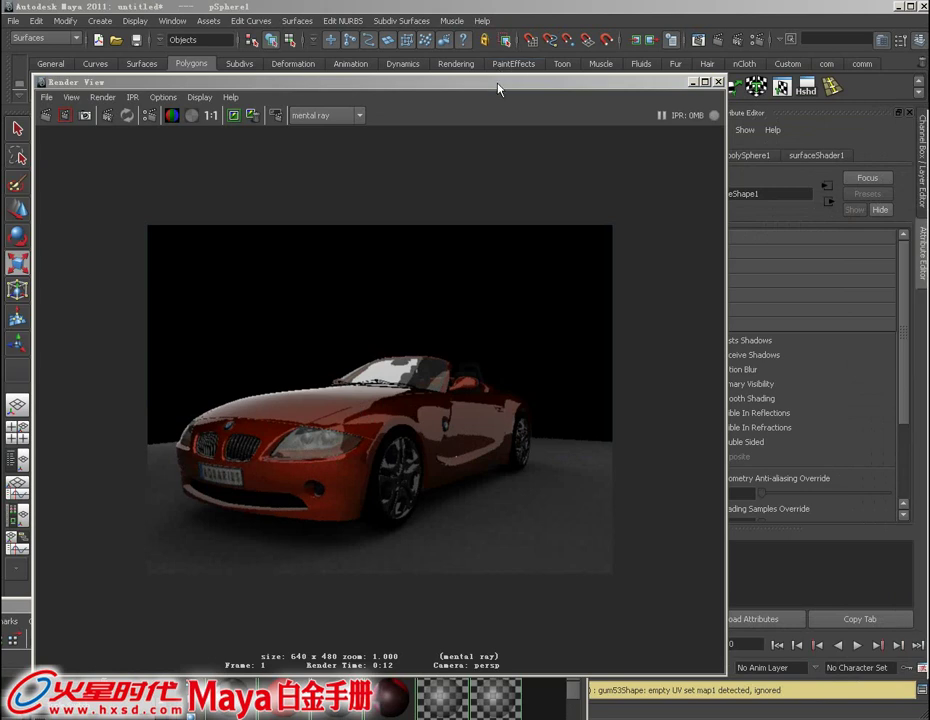
# - Rotate the environment sphere around its Y axis to shift the bright band
pyautogui.moveTo(515, 82)
pyautogui.mouseDown()
pyautogui.moveTo(639, 47)
pyautogui.moveTo(759, 42)
pyautogui.mouseUp()
pyautogui.keyDown('alt'); pyautogui.moveTo(575, 320); pyautogui.dragTo(733, 430, button='right'); pyautogui.keyUp('alt')
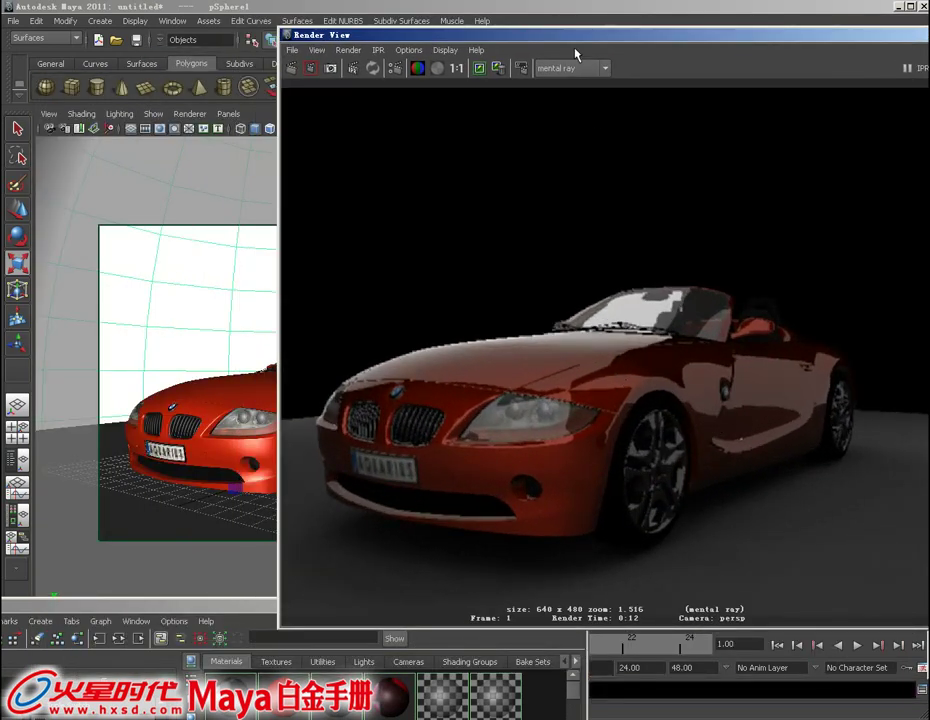
pyautogui.moveTo(573, 36); pyautogui.dragTo(816, 63)
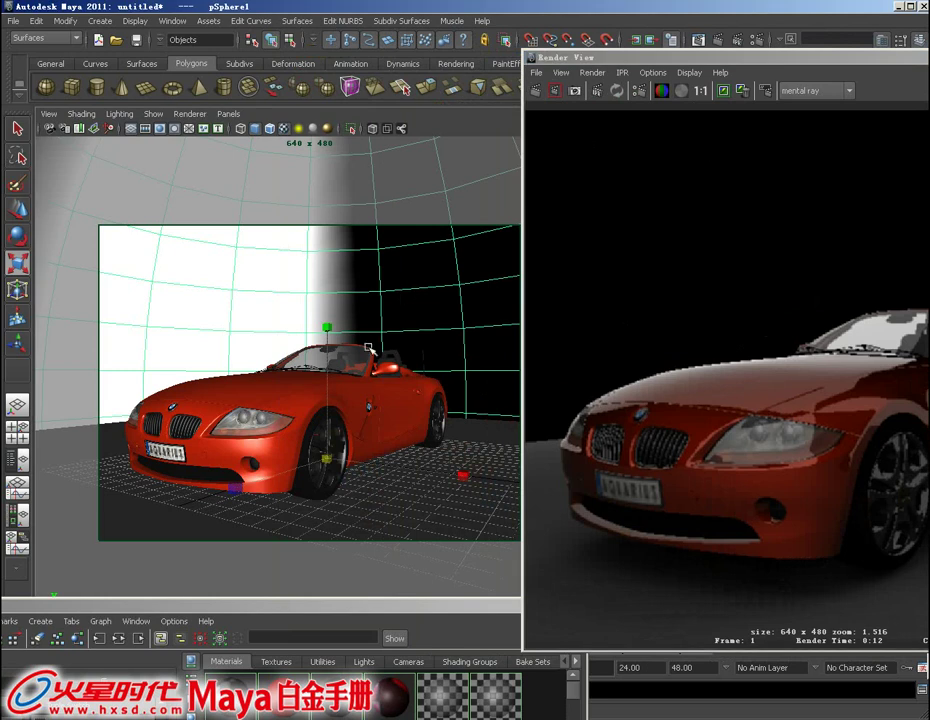
pyautogui.press('e')
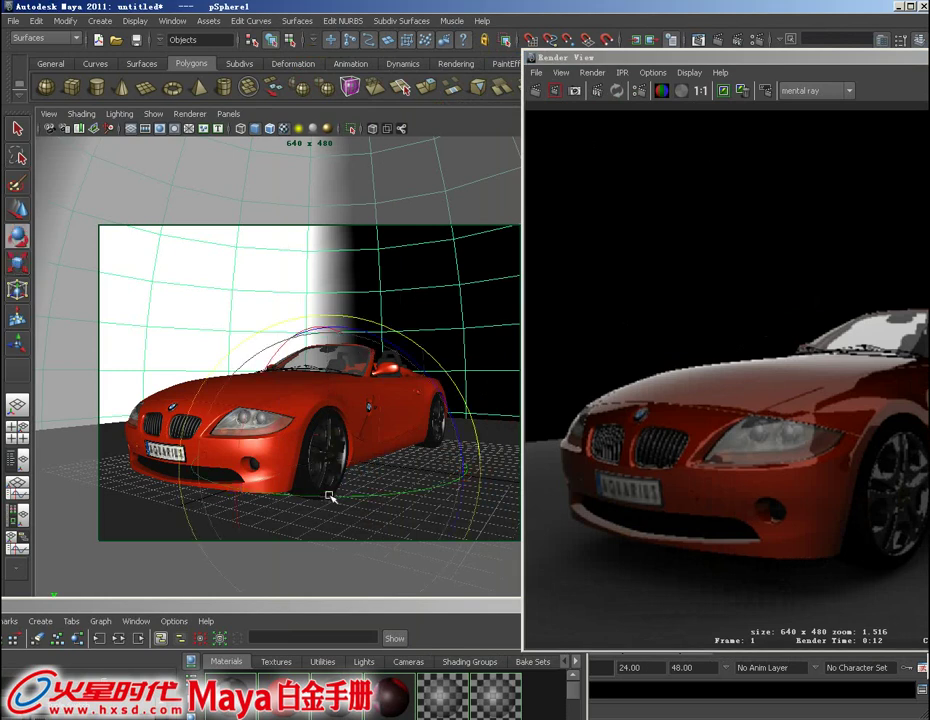
pyautogui.moveTo(352, 497)
pyautogui.mouseDown()
pyautogui.moveTo(465, 494)
pyautogui.moveTo(384, 492)
pyautogui.mouseUp()
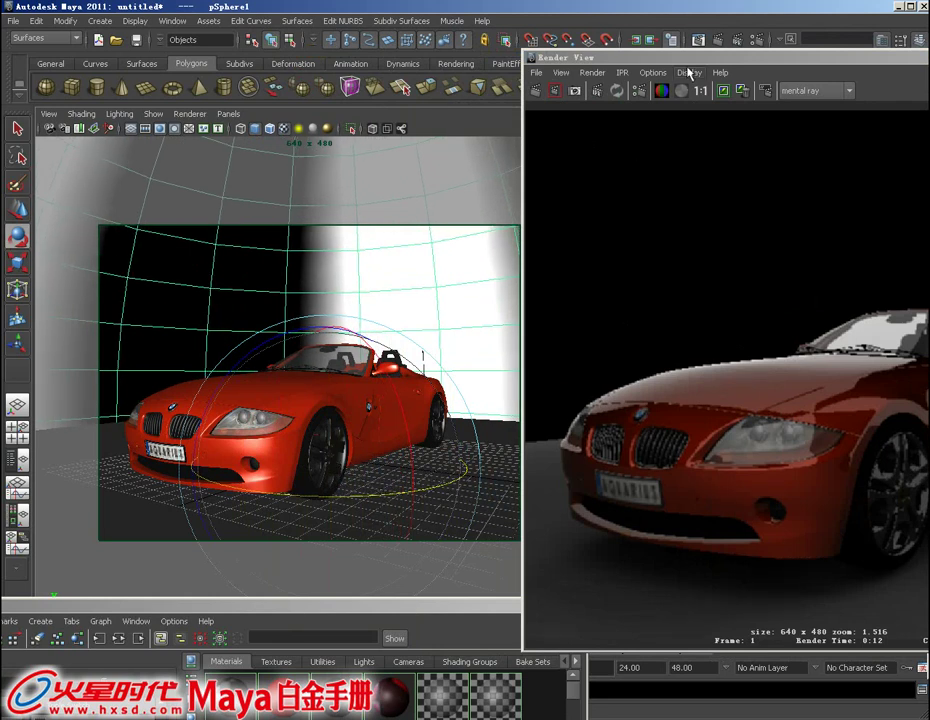
# - Re-render the car at real size with the rotated environment
pyautogui.moveTo(665, 60); pyautogui.dragTo(287, 16)
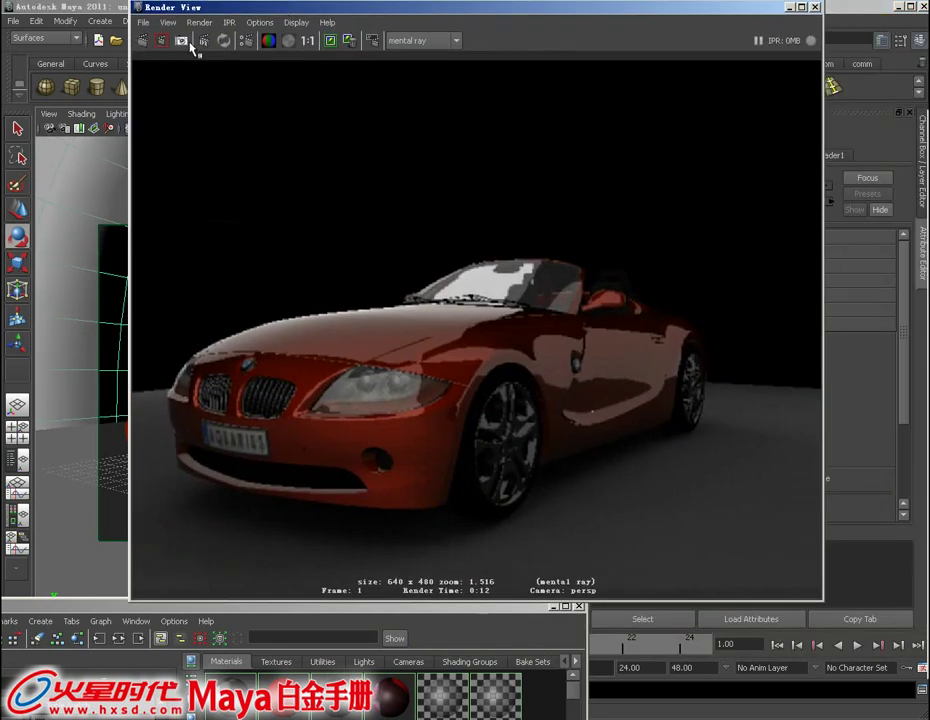
pyautogui.click(305, 42)
pyautogui.click(144, 42)
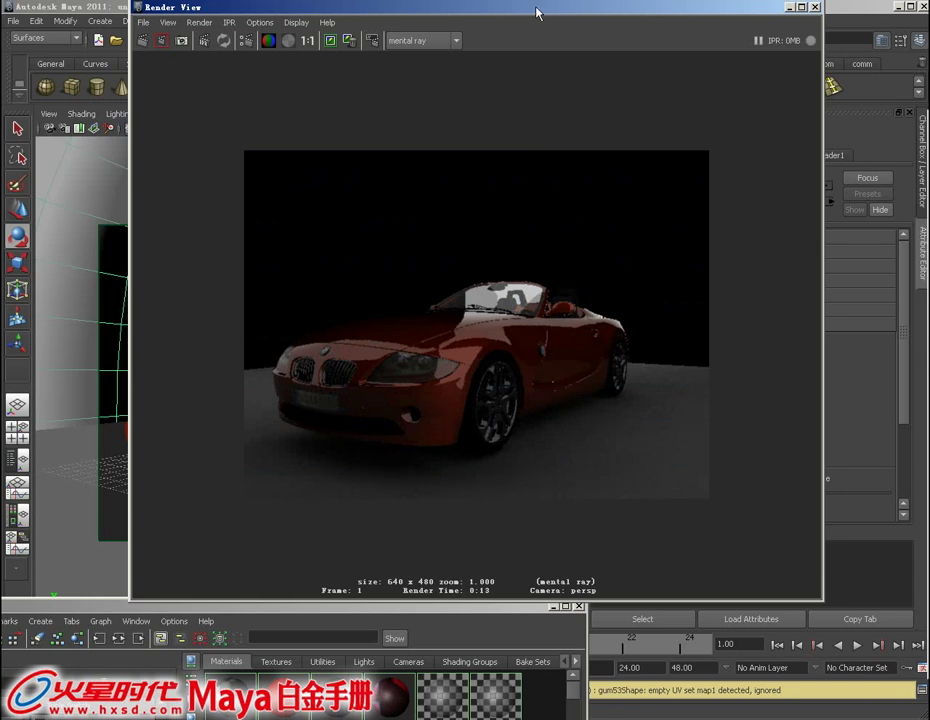
# - Open the sphere's ramp1 colour and darken its top and middle bands to dark grey
pyautogui.moveTo(537, 12); pyautogui.dragTo(390, 393)
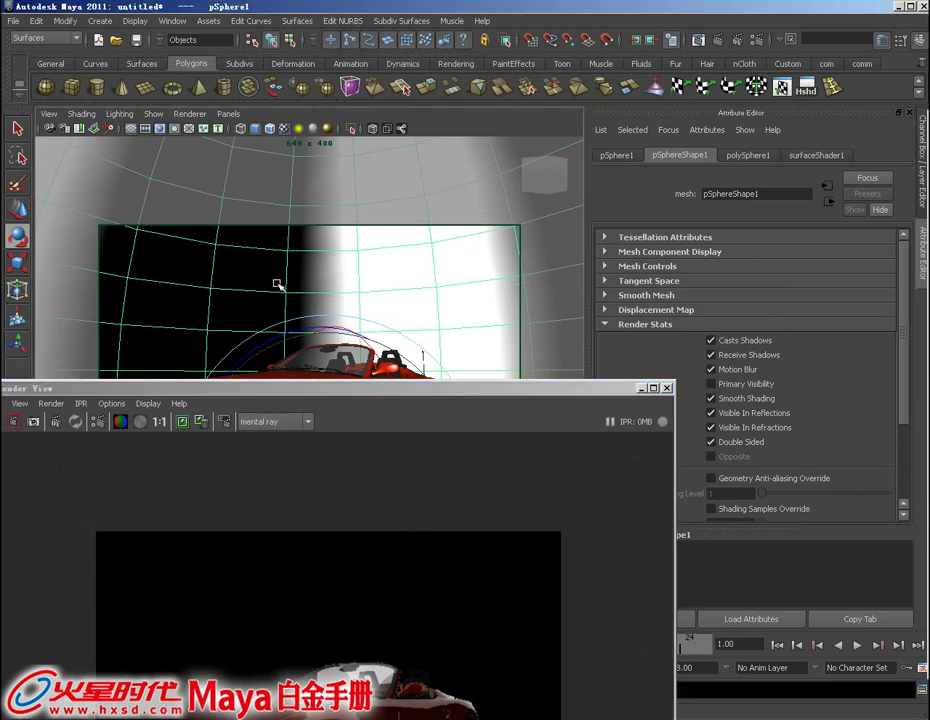
pyautogui.moveTo(262, 279); pyautogui.dragTo(280, 474, button='right')
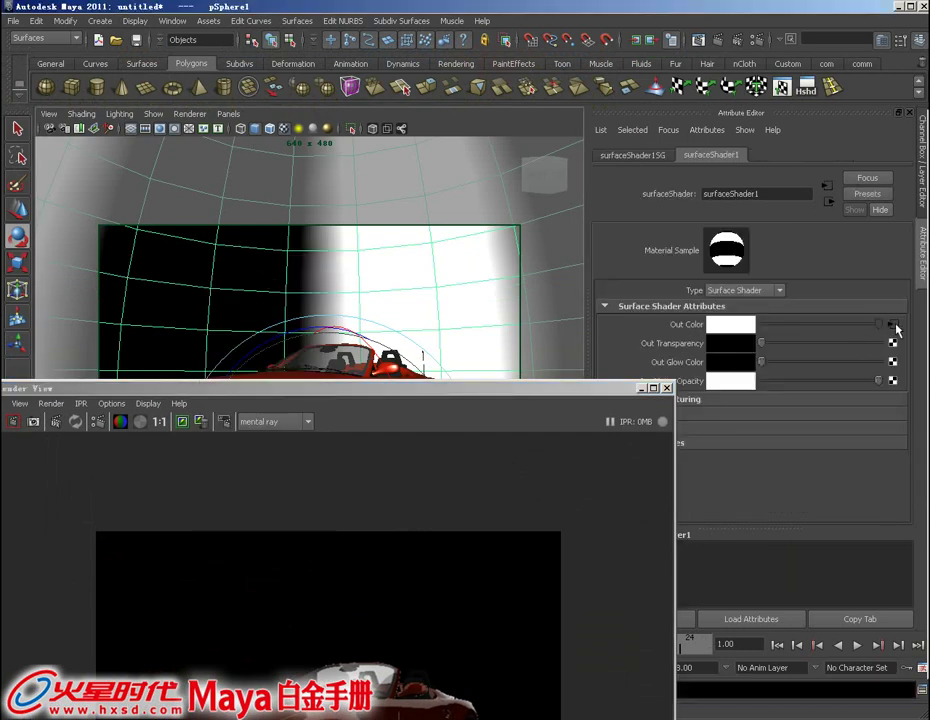
pyautogui.click(893, 325)
pyautogui.moveTo(600, 389)
pyautogui.mouseDown()
pyautogui.moveTo(564, 118)
pyautogui.moveTo(518, 58)
pyautogui.mouseUp()
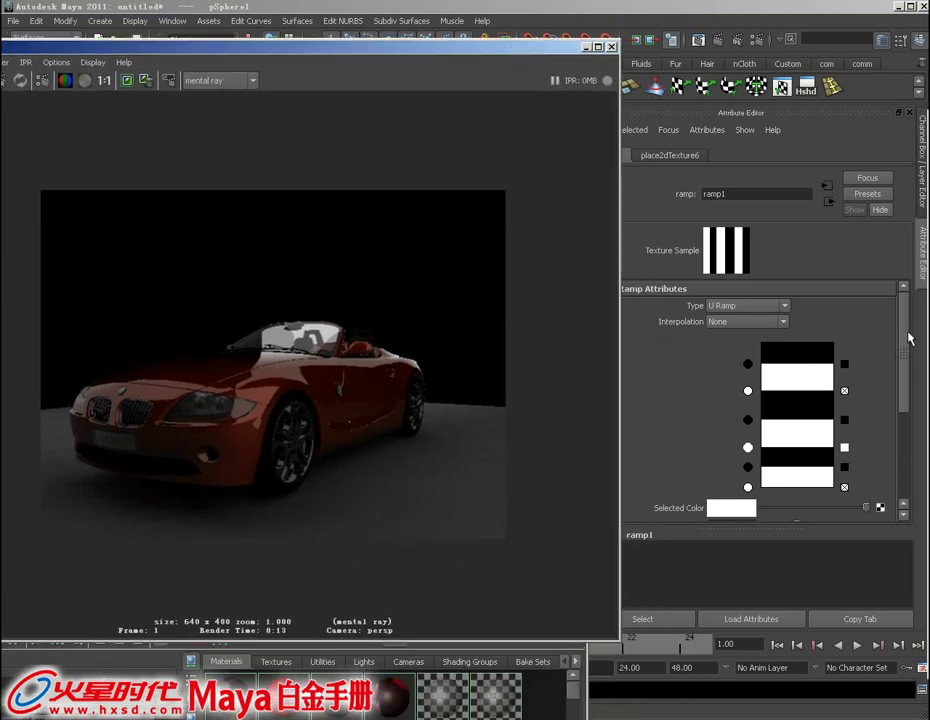
pyautogui.moveTo(910, 338); pyautogui.dragTo(910, 366)
pyautogui.click(748, 307)
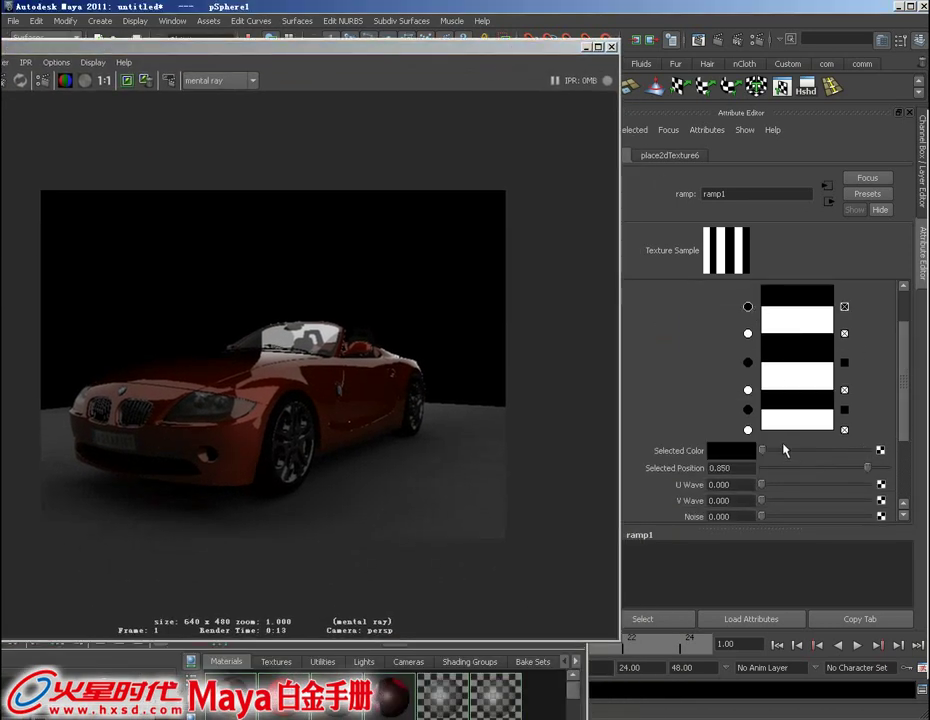
pyautogui.moveTo(762, 451); pyautogui.dragTo(784, 451)
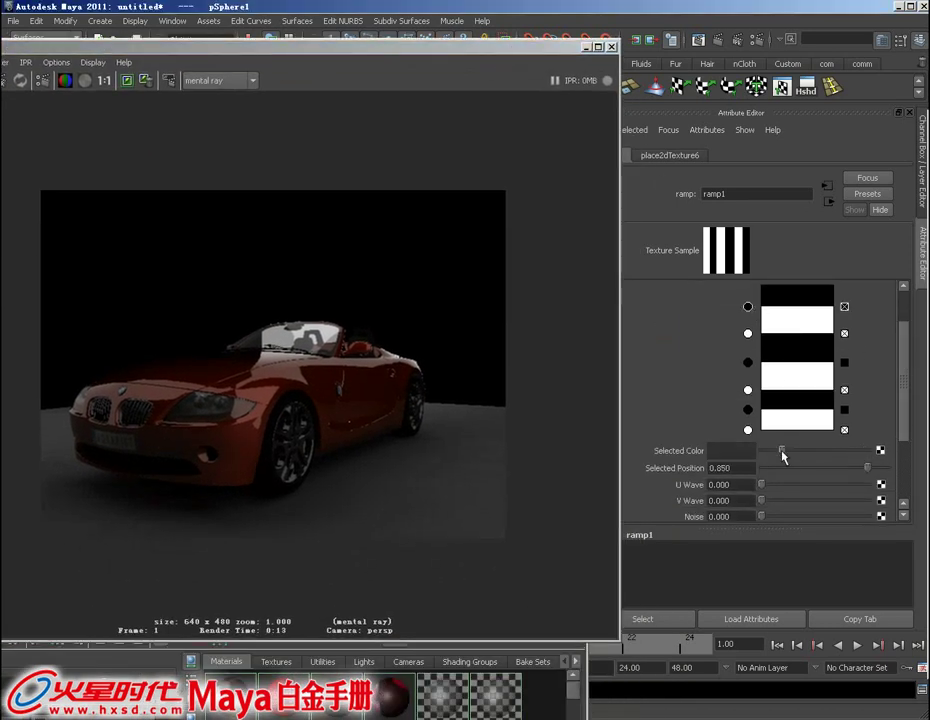
pyautogui.click(748, 362)
pyautogui.moveTo(762, 451); pyautogui.dragTo(781, 451)
pyautogui.click(748, 410)
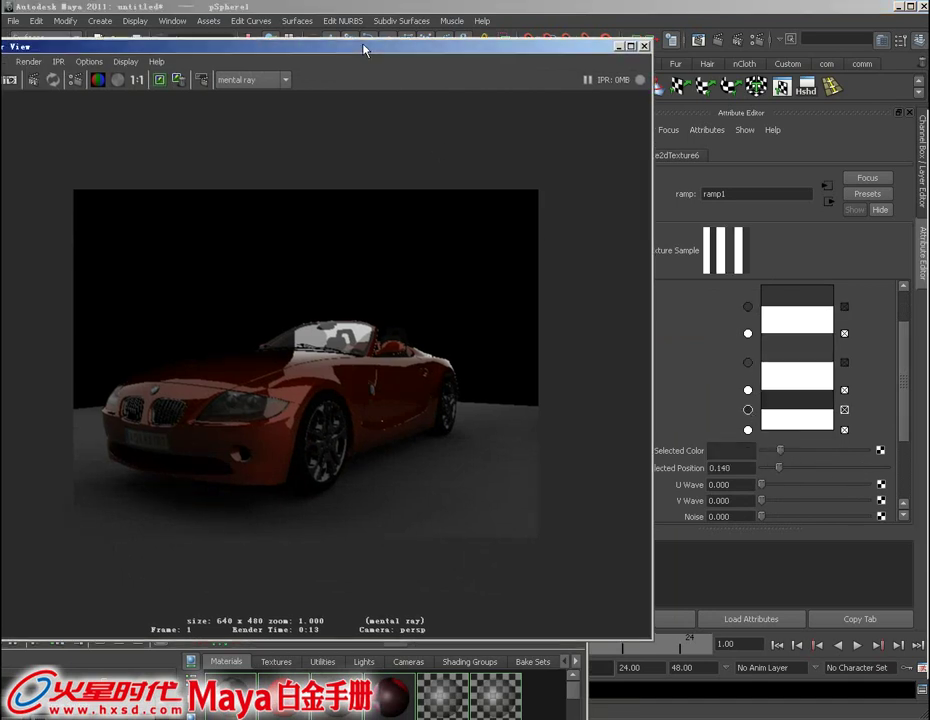
# - Render the scene again to check the darker backdrop bands
pyautogui.moveTo(249, 44); pyautogui.dragTo(372, 23)
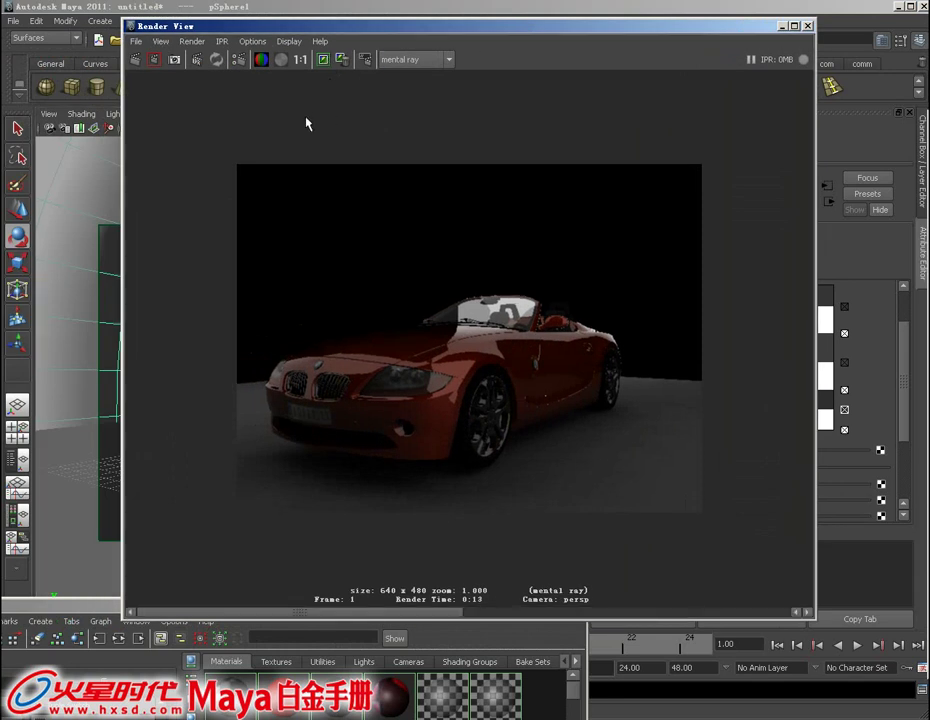
pyautogui.click(135, 58)
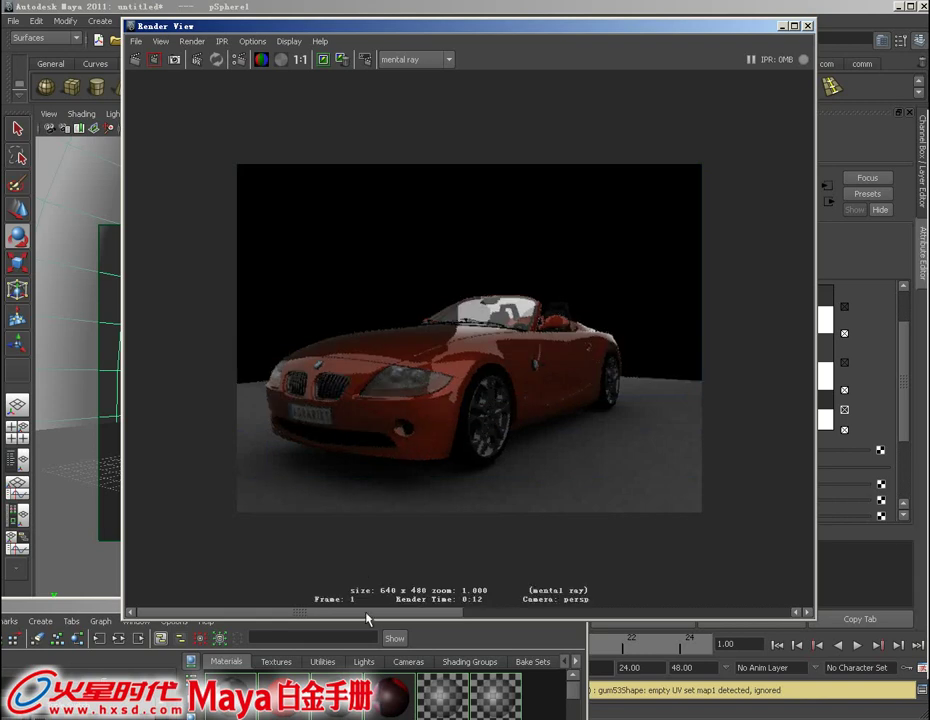
pyautogui.moveTo(498, 614)
pyautogui.mouseDown()
pyautogui.moveTo(588, 614)
pyautogui.moveTo(415, 614)
pyautogui.moveTo(598, 614)
pyautogui.moveTo(436, 614)
pyautogui.moveTo(515, 614)
pyautogui.mouseUp()
# - Darken the top ramp band to nearly black and adjust the middle band's grey
pyautogui.moveTo(425, 38); pyautogui.dragTo(332, 484)
pyautogui.click(749, 308)
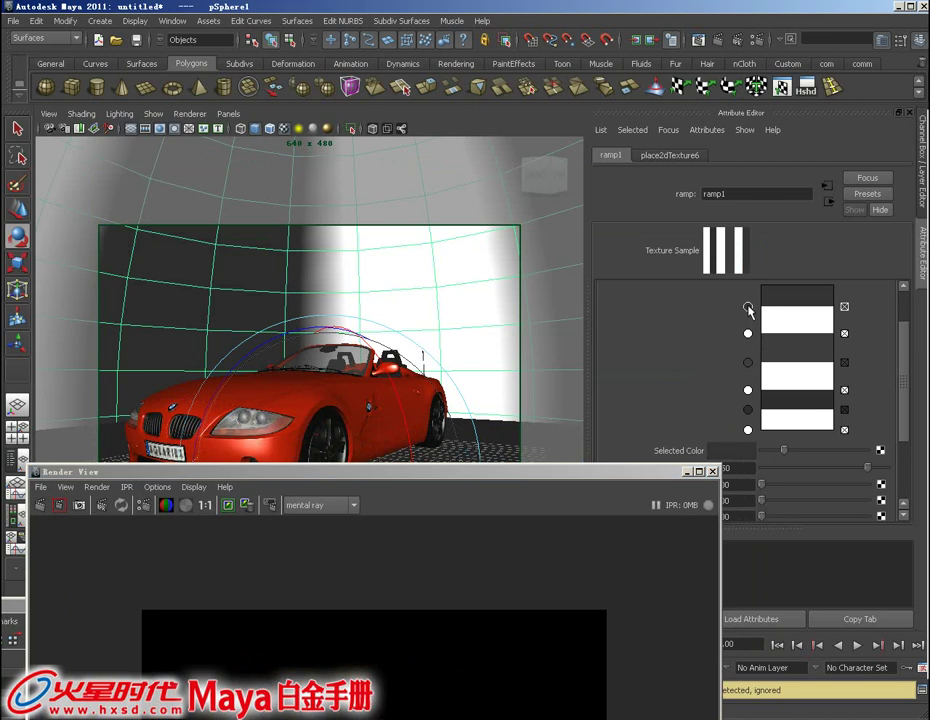
pyautogui.moveTo(784, 451); pyautogui.dragTo(768, 447)
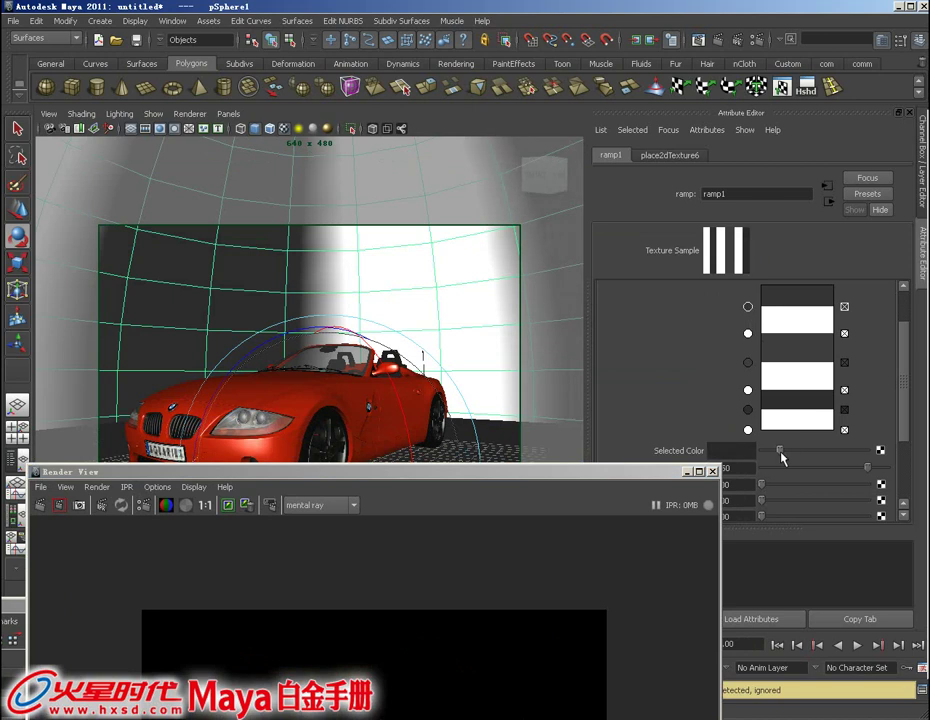
pyautogui.click(747, 362)
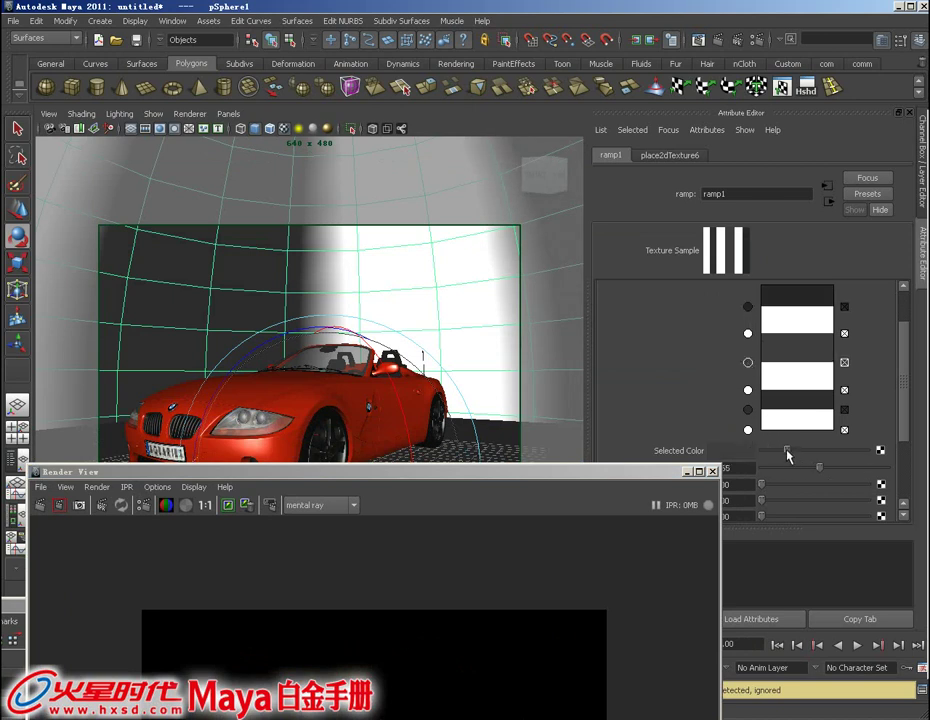
pyautogui.moveTo(787, 455); pyautogui.dragTo(771, 455)
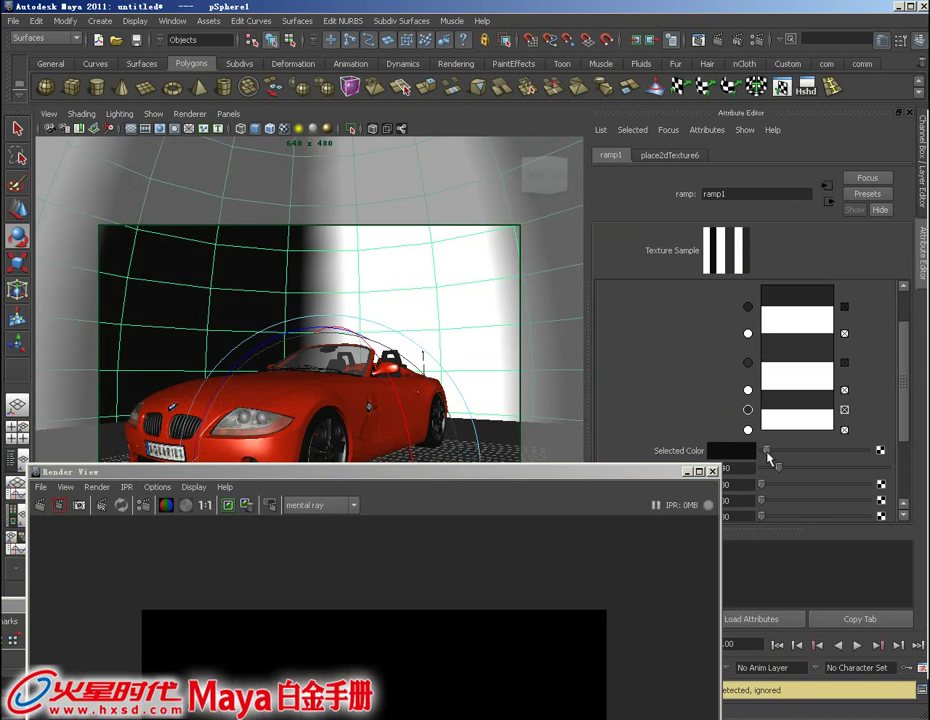
pyautogui.click(747, 362)
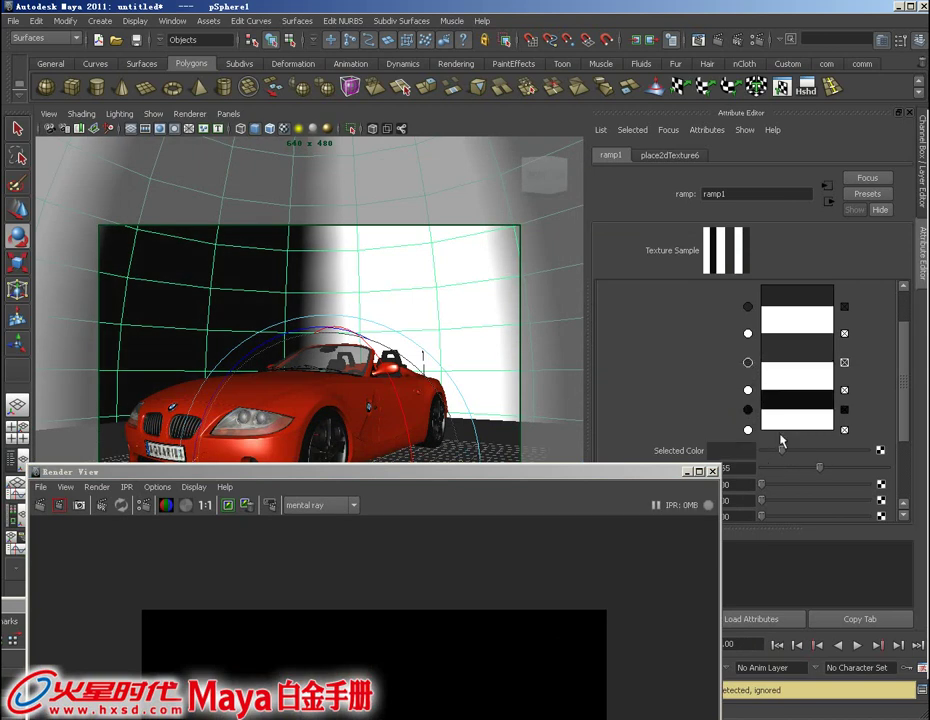
pyautogui.click(747, 307)
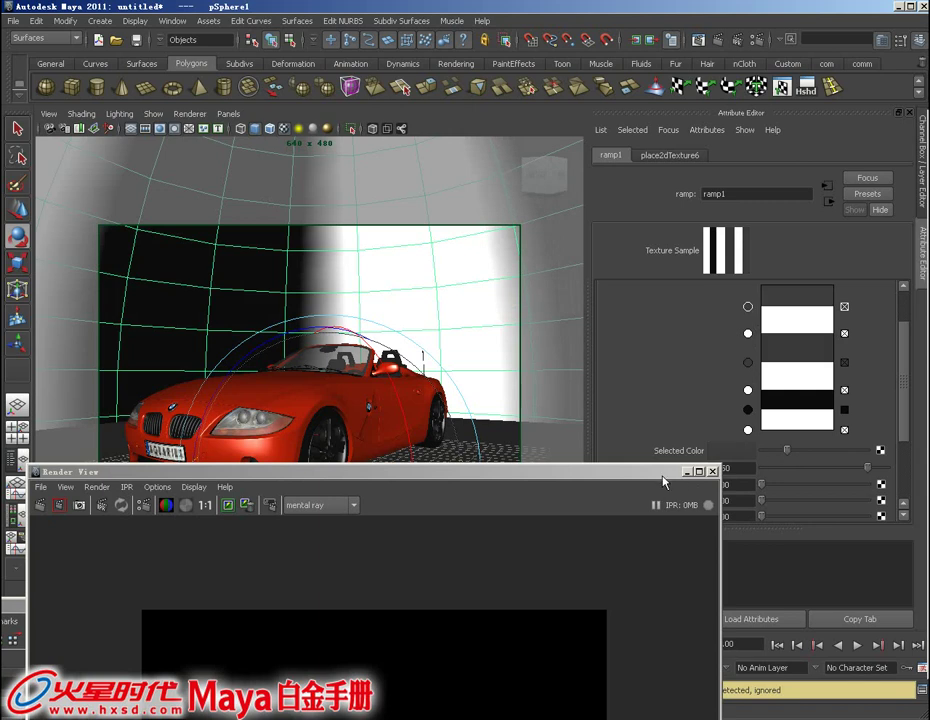
pyautogui.moveTo(664, 473); pyautogui.dragTo(700, 125)
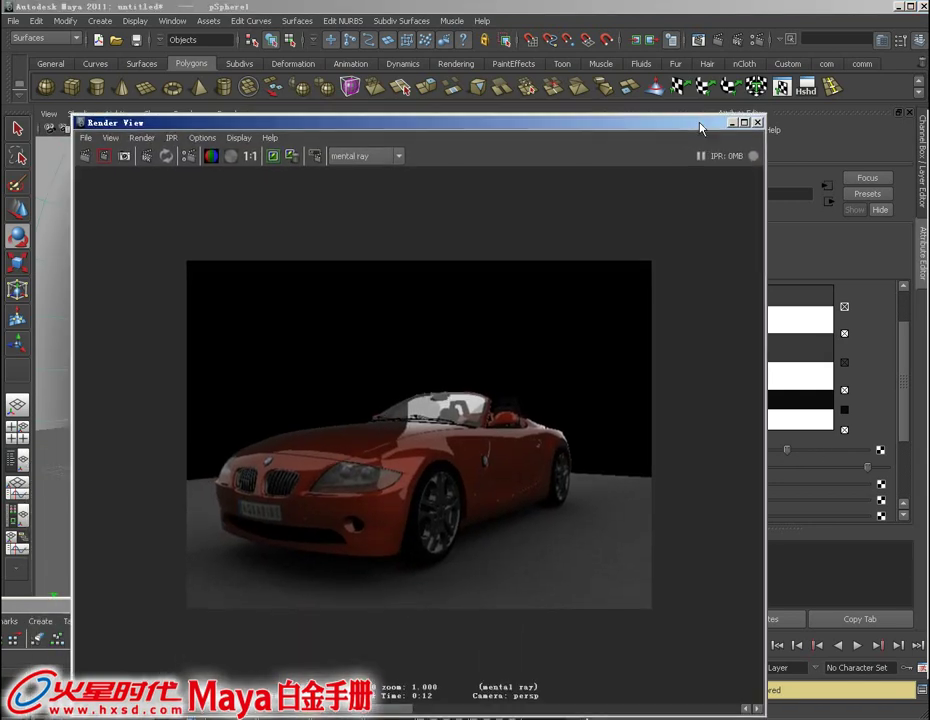
pyautogui.moveTo(700, 125)
pyautogui.mouseDown()
pyautogui.moveTo(731, 345)
pyautogui.moveTo(737, 498)
pyautogui.mouseUp()
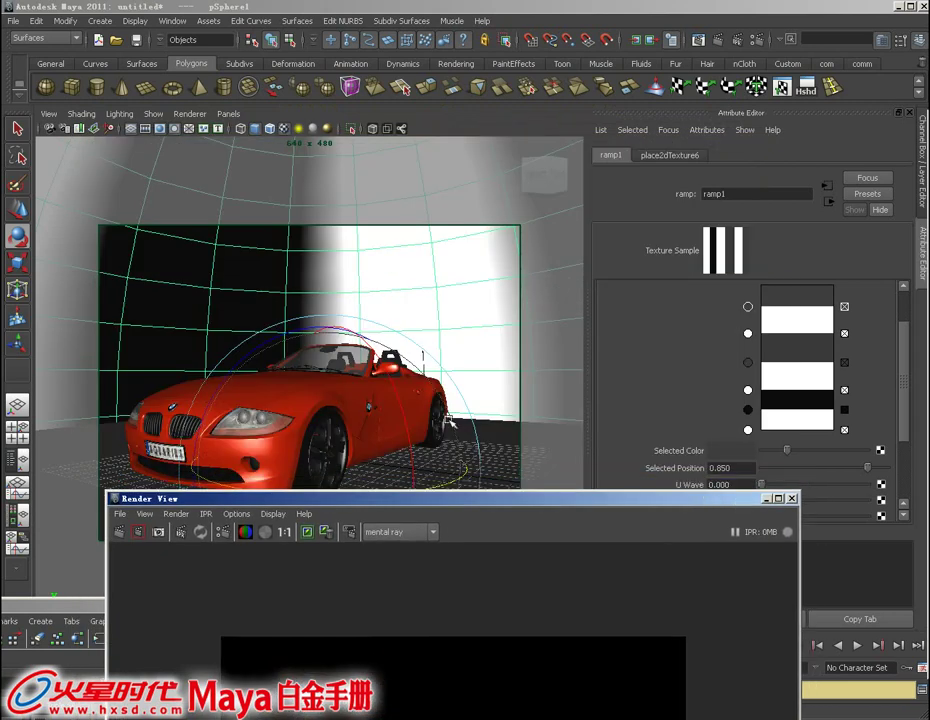
# - Select the headlight glass on the front of the car
pyautogui.keyDown('alt'); pyautogui.moveTo(448, 420); pyautogui.dragTo(303, 426); pyautogui.keyUp('alt')
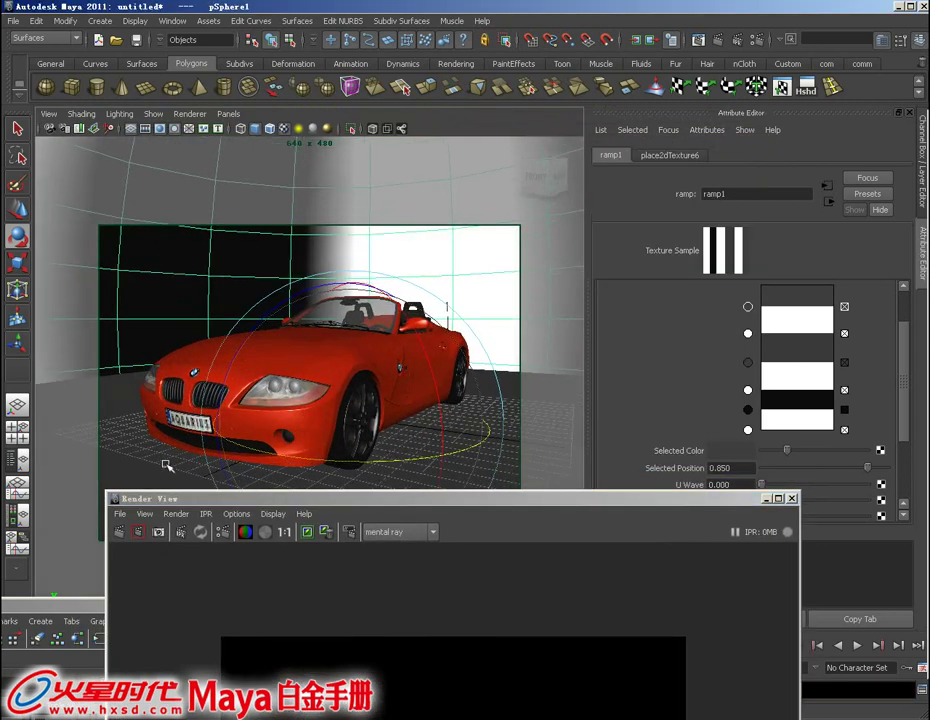
pyautogui.click(167, 466)
pyautogui.keyDown('alt'); pyautogui.moveTo(167, 466); pyautogui.dragTo(237, 499, button='right'); pyautogui.keyUp('alt')
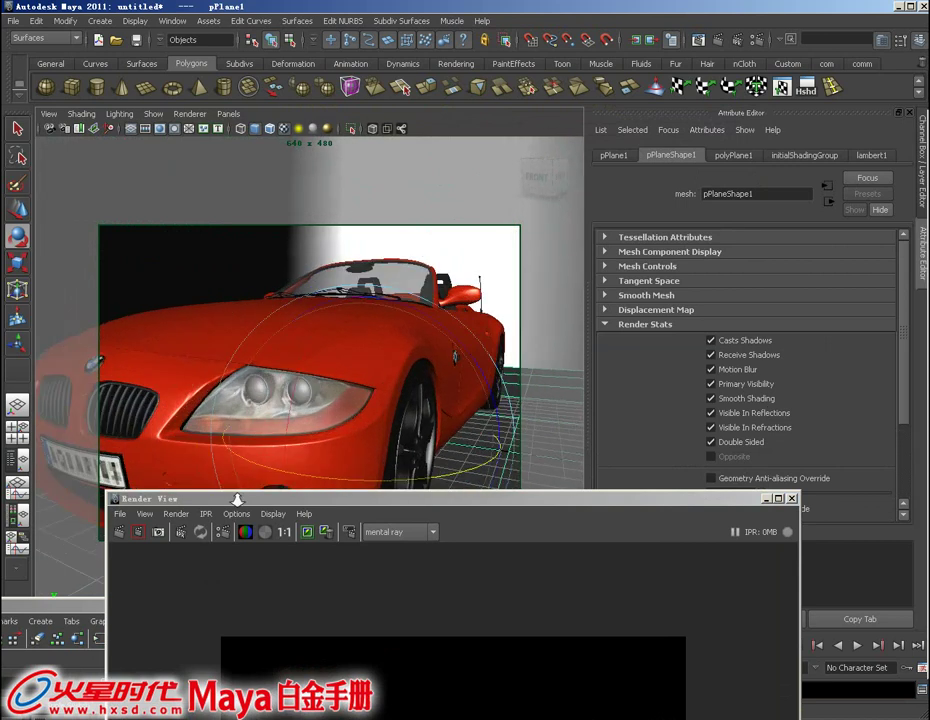
pyautogui.click(190, 420)
pyautogui.moveTo(311, 437)
pyautogui.keyDown('alt'); pyautogui.mouseDown(button='right')
pyautogui.moveTo(238, 388)
pyautogui.moveTo(280, 410)
pyautogui.moveTo(367, 553)
pyautogui.mouseUp(button='right'); pyautogui.keyUp('alt')
pyautogui.press('q')
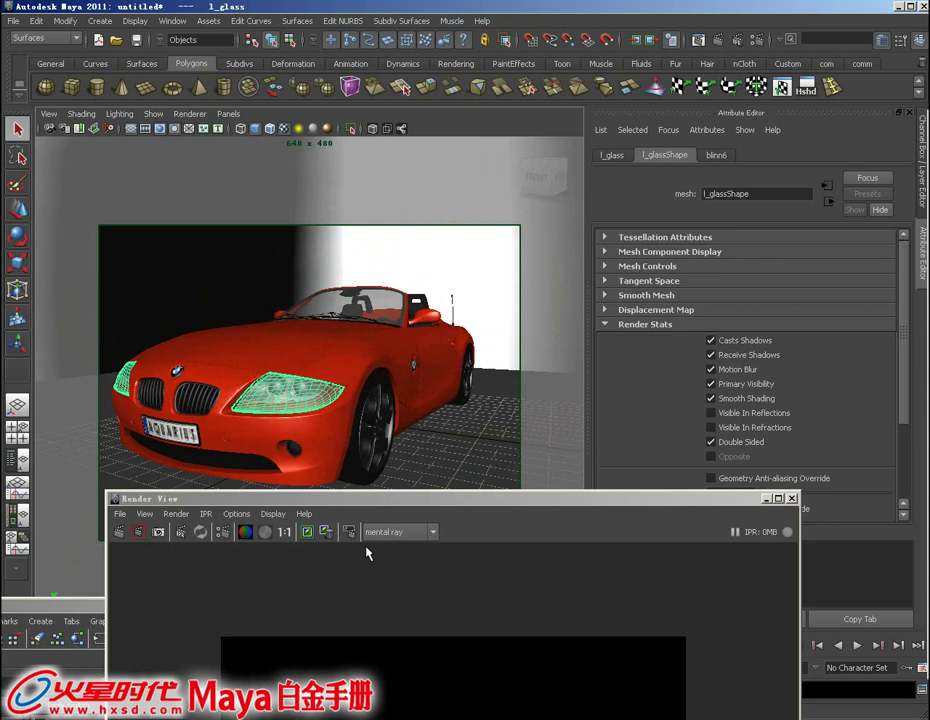
# - Set blinn6 Diffuse to 0.172, Eccentricity to 0.138 and Specular Roll Off to 0.931
pyautogui.moveTo(475, 502); pyautogui.dragTo(255, 494)
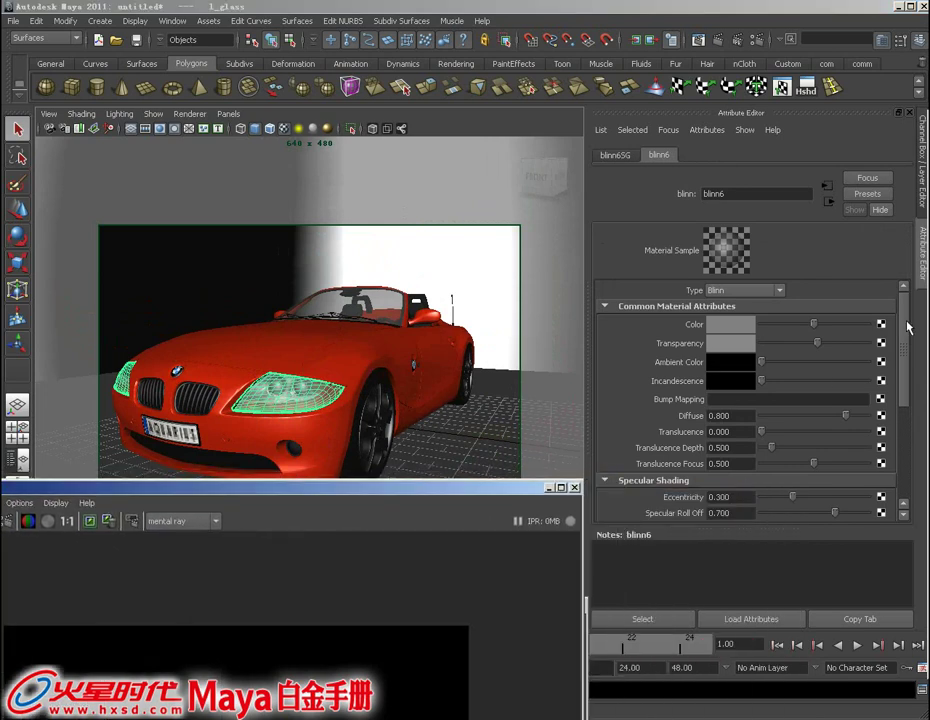
pyautogui.scroll(-2, 905, 330)
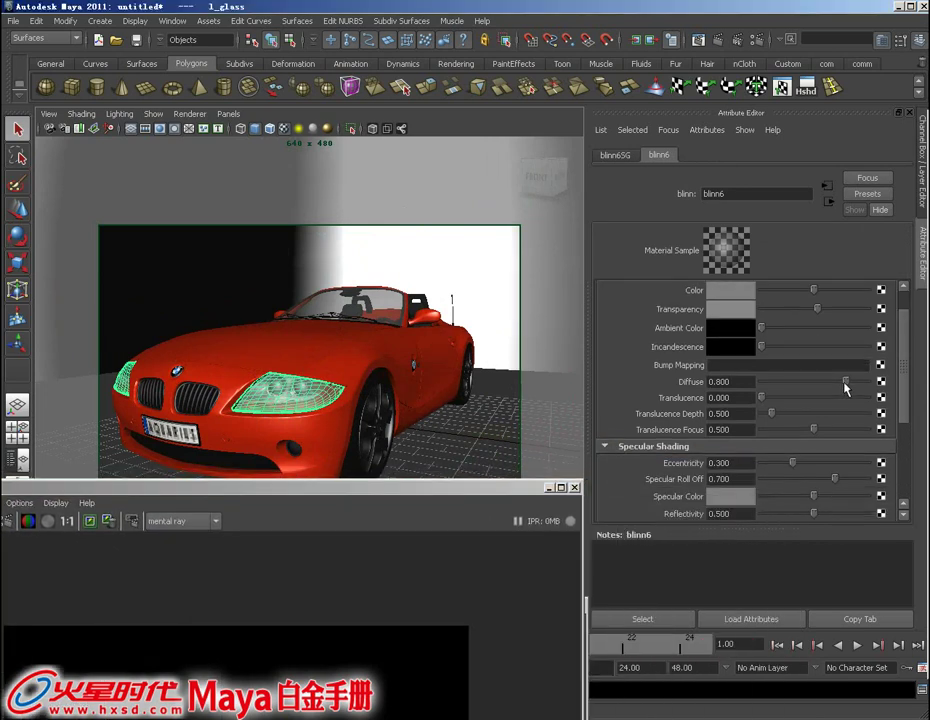
pyautogui.moveTo(845, 388); pyautogui.dragTo(778, 396)
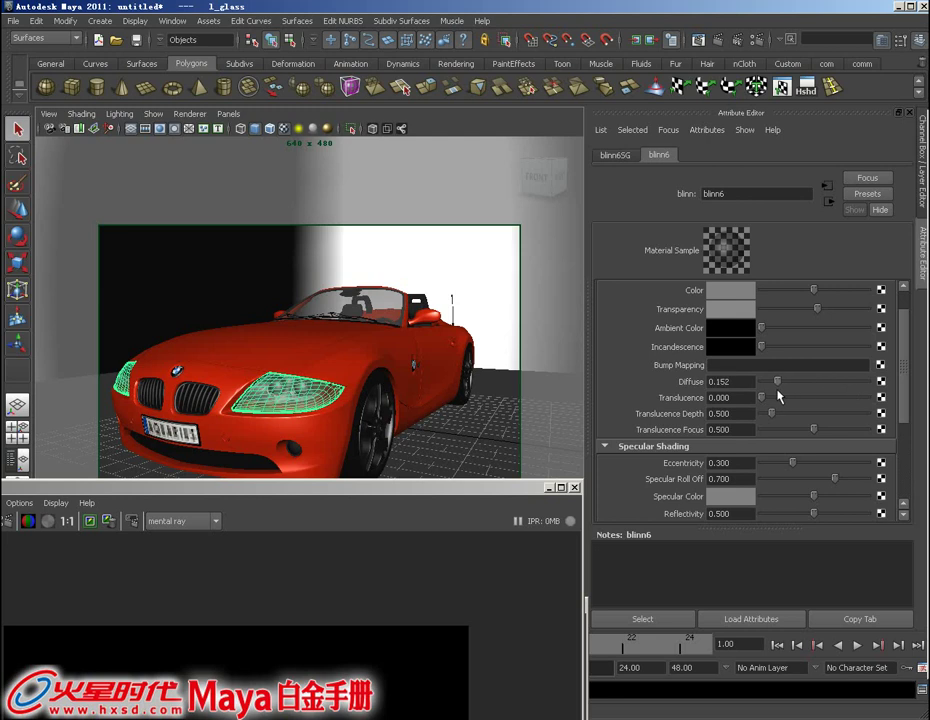
pyautogui.scroll(2, 780, 380)
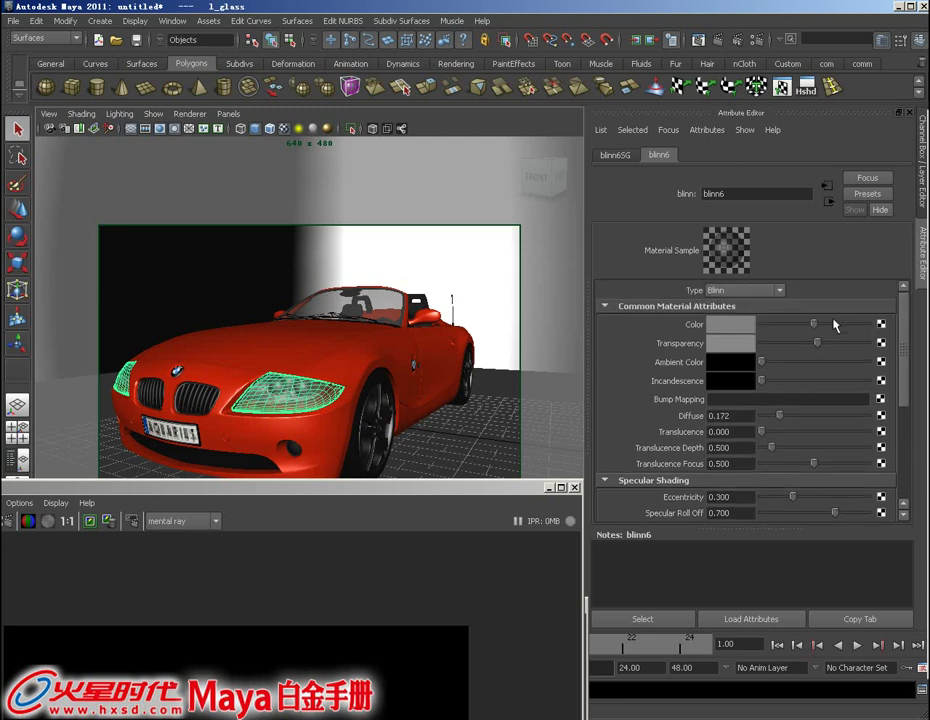
pyautogui.moveTo(830, 324); pyautogui.dragTo(786, 325)
pyautogui.moveTo(903, 349); pyautogui.dragTo(909, 418)
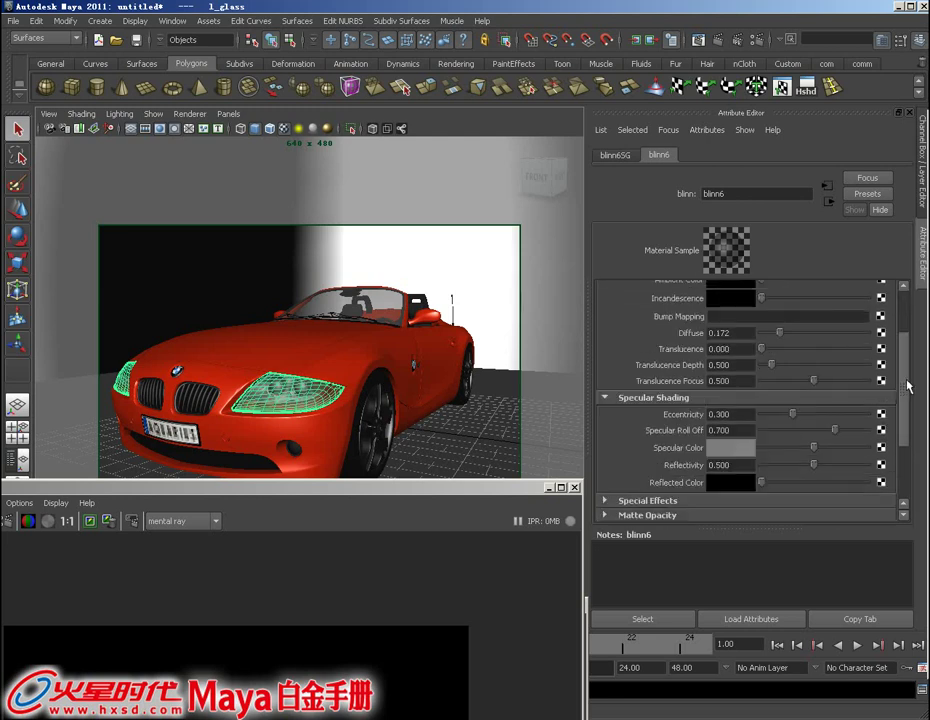
pyautogui.scroll(1, 836, 377)
pyautogui.moveTo(790, 383); pyautogui.dragTo(776, 385)
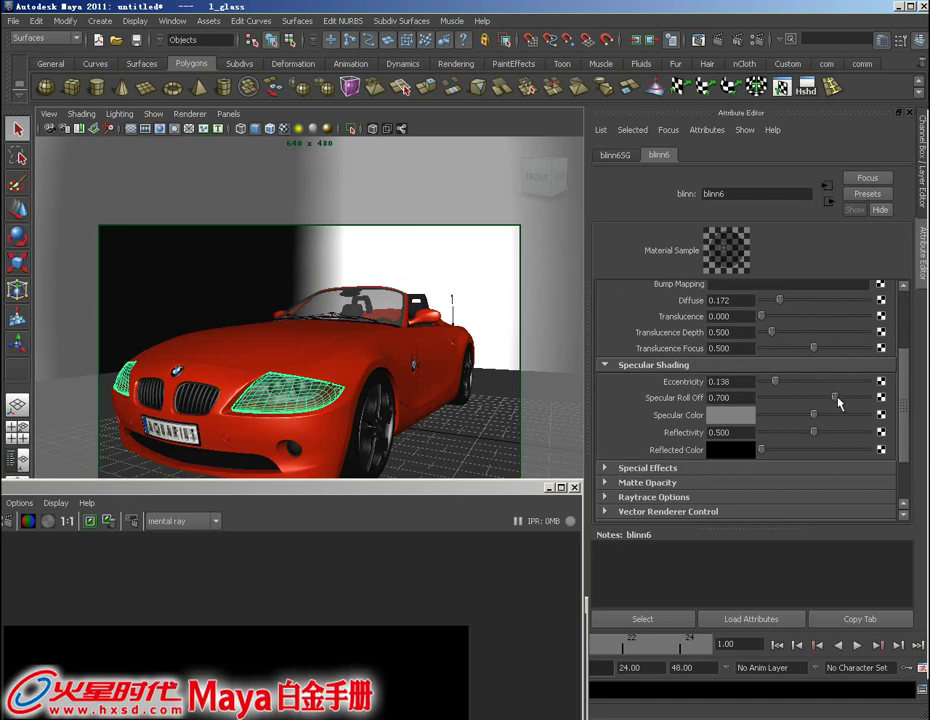
pyautogui.moveTo(836, 397)
pyautogui.mouseDown()
pyautogui.moveTo(858, 398)
pyautogui.moveTo(857, 418)
pyautogui.moveTo(907, 419)
pyautogui.mouseUp()
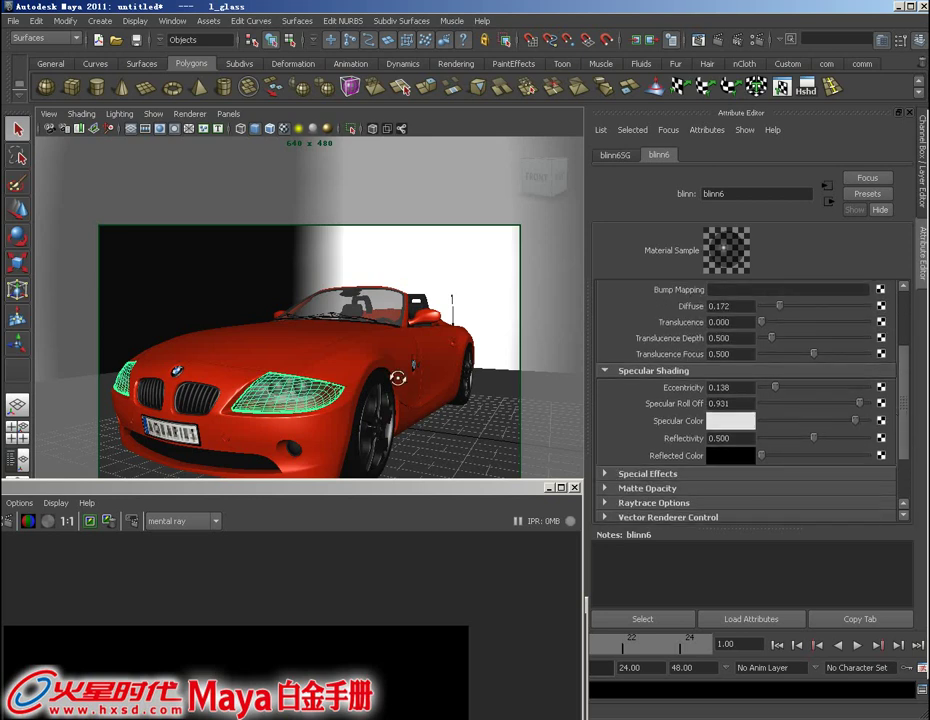
pyautogui.keyDown('alt'); pyautogui.moveTo(300, 330); pyautogui.dragTo(383, 423); pyautogui.keyUp('alt')
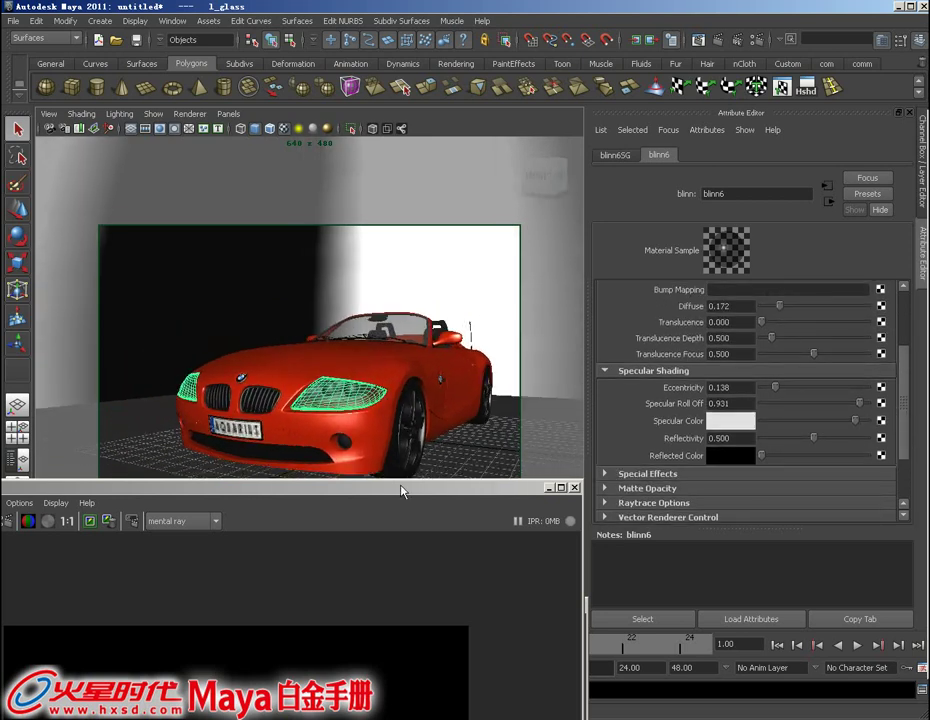
pyautogui.moveTo(403, 490); pyautogui.dragTo(775, 127)
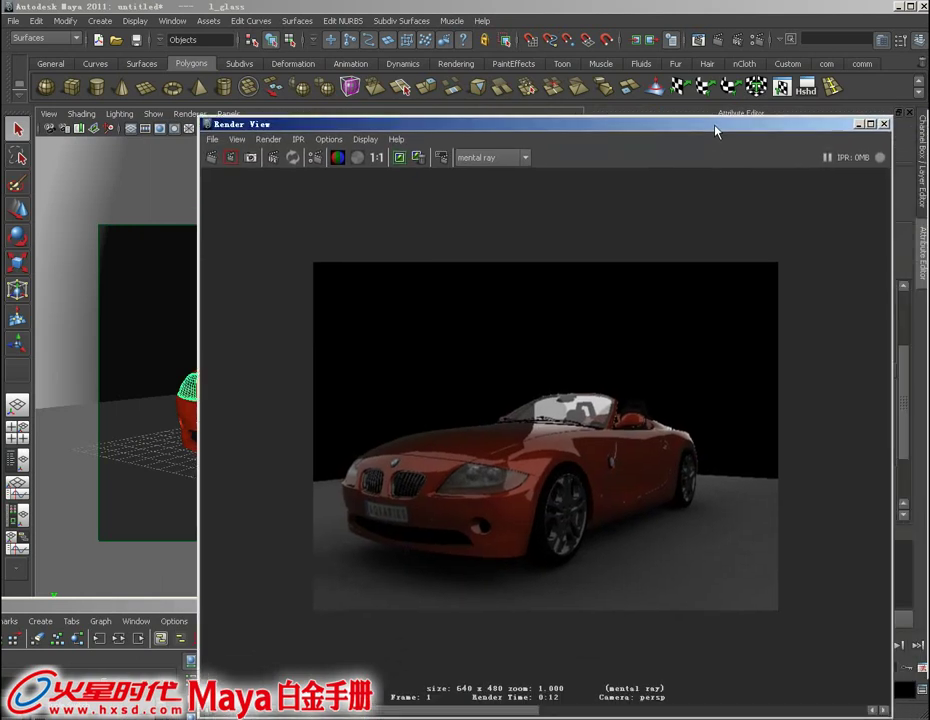
# - Re-render the roadster at 640×480 to check the darker, glossier headlight glass
pyautogui.moveTo(775, 127); pyautogui.dragTo(709, 115)
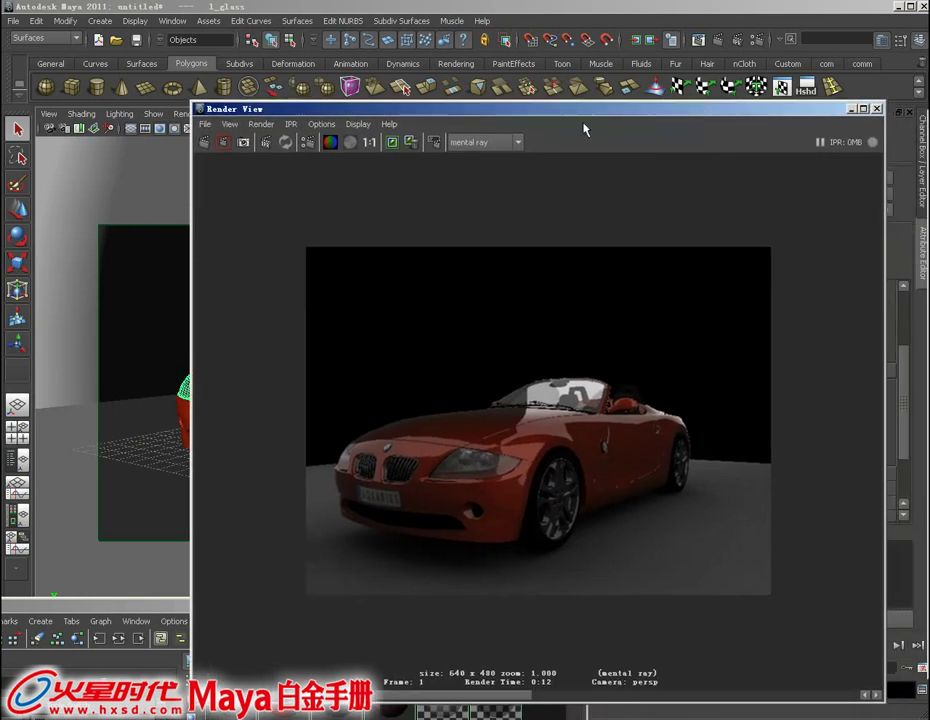
pyautogui.click(205, 142)
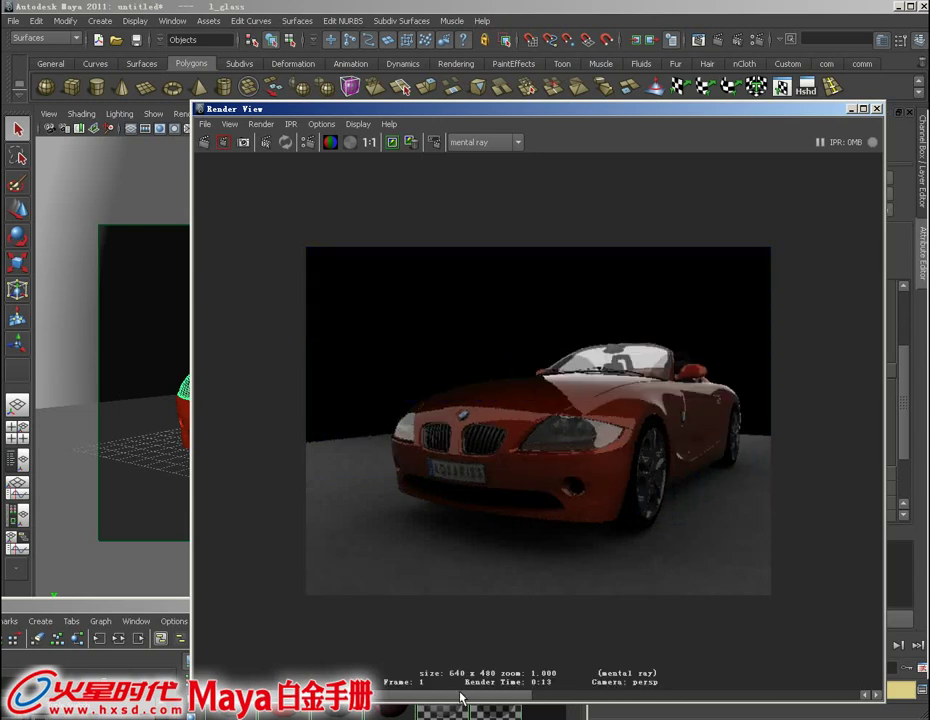
pyautogui.moveTo(461, 697)
pyautogui.mouseDown()
pyautogui.moveTo(659, 702)
pyautogui.moveTo(544, 712)
pyautogui.moveTo(660, 712)
pyautogui.moveTo(544, 712)
pyautogui.mouseUp()
# - Select the windshield glass and show its blinn5 material attributes
pyautogui.moveTo(448, 117)
pyautogui.mouseDown()
pyautogui.moveTo(389, 190)
pyautogui.moveTo(265, 445)
pyautogui.mouseUp()
pyautogui.click(405, 340)
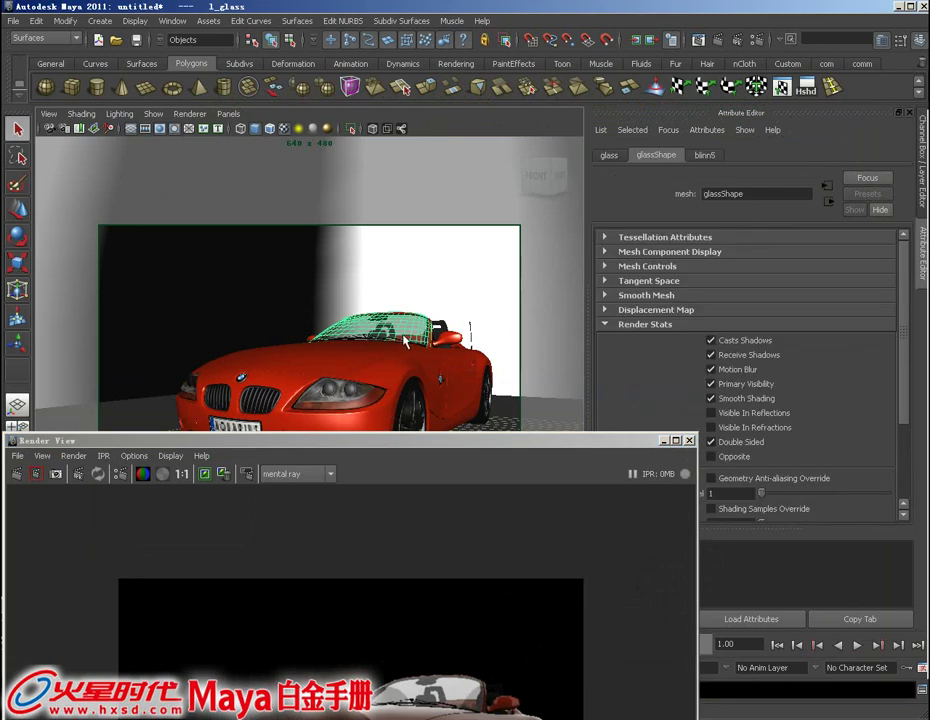
pyautogui.moveTo(405, 340); pyautogui.dragTo(385, 521, button='right')
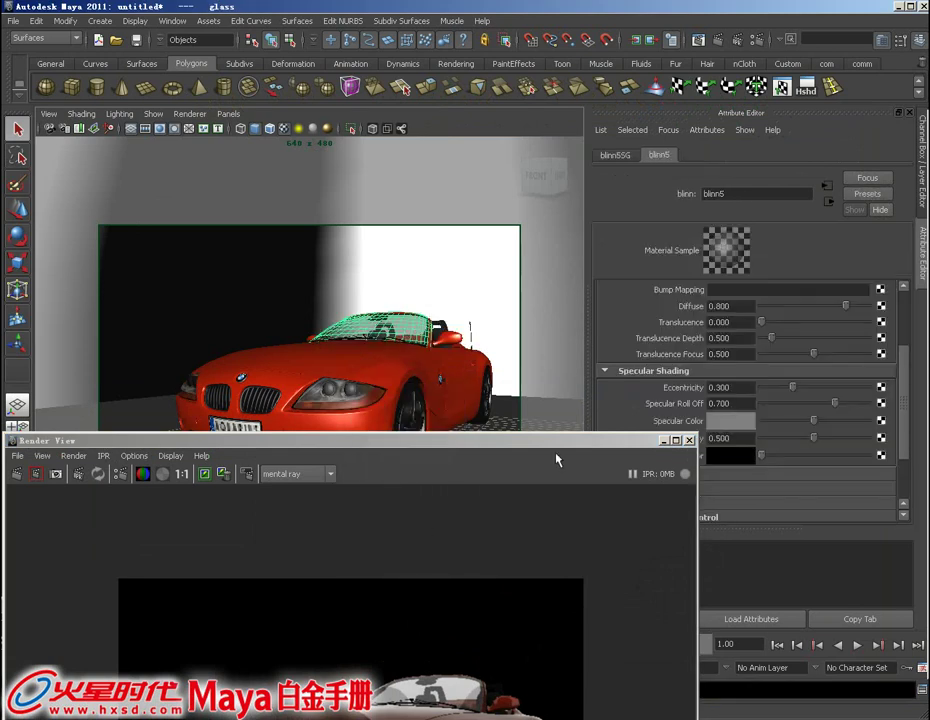
pyautogui.moveTo(562, 440); pyautogui.dragTo(435, 457)
# - Set blinn5 Eccentricity to 0.090, Specular Roll Off to 1.000, Diffuse to 0.172, colour black
pyautogui.moveTo(792, 387); pyautogui.dragTo(771, 390)
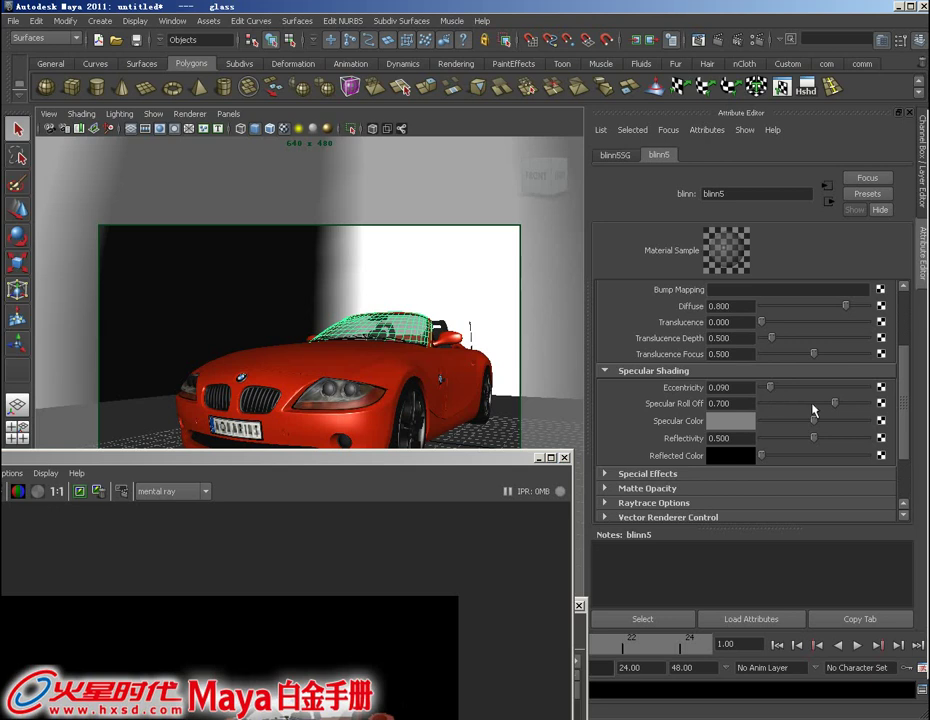
pyautogui.moveTo(836, 404); pyautogui.dragTo(903, 415)
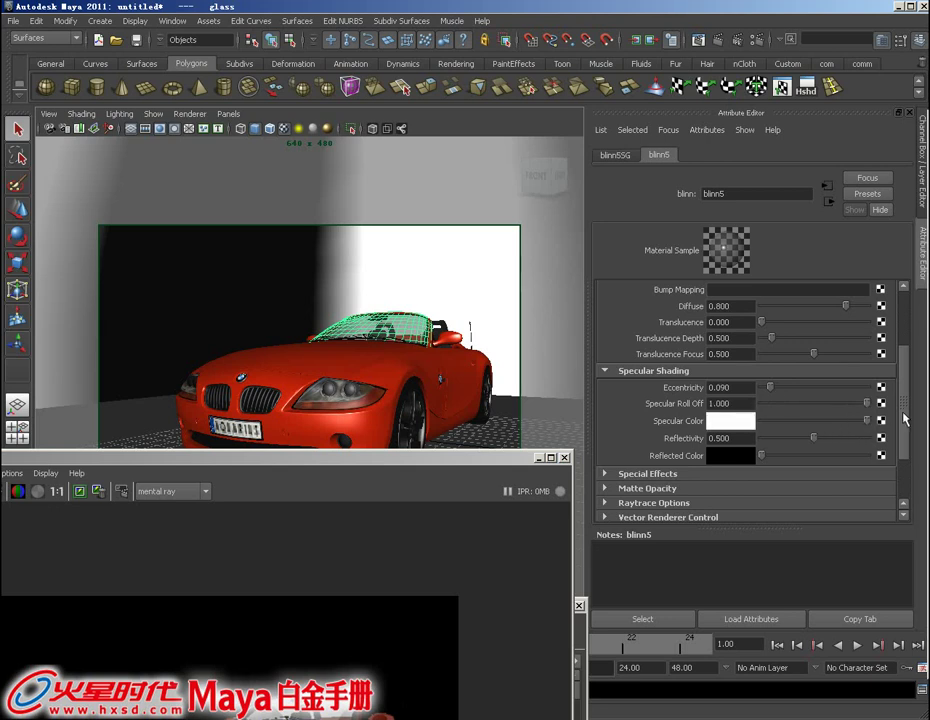
pyautogui.scroll(3, 905, 420)
pyautogui.moveTo(845, 383); pyautogui.dragTo(777, 380)
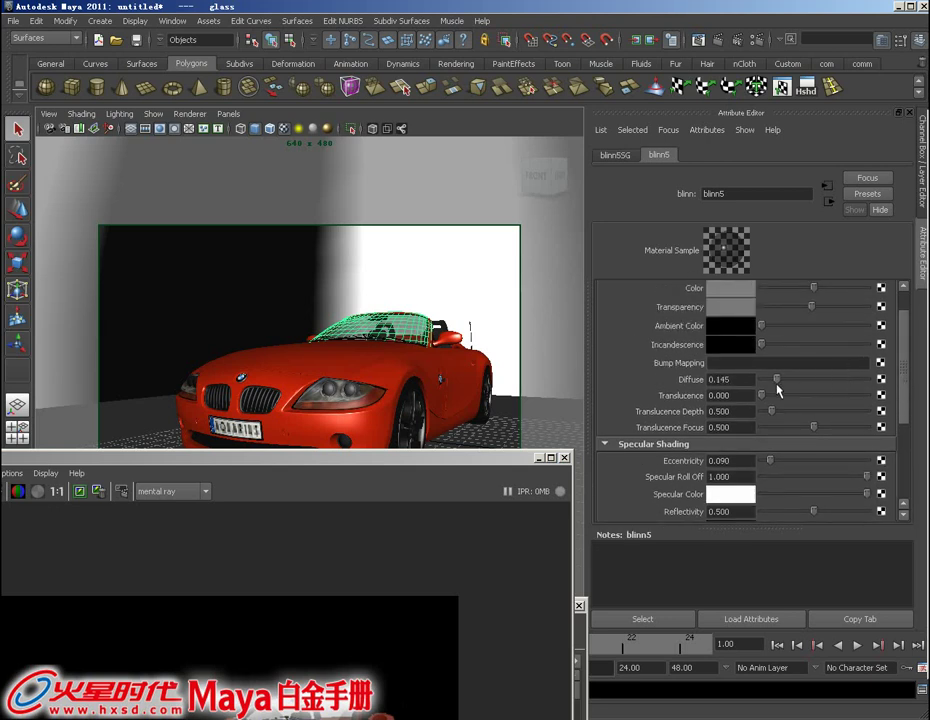
pyautogui.moveTo(806, 289); pyautogui.dragTo(760, 289)
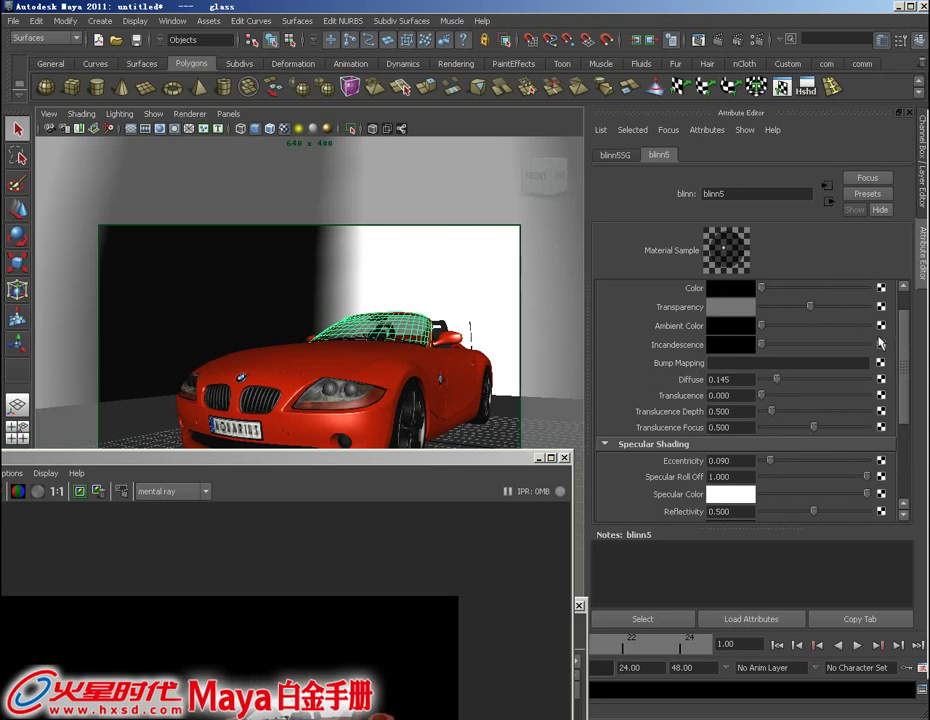
pyautogui.click(779, 382)
pyautogui.moveTo(464, 460); pyautogui.dragTo(607, 151)
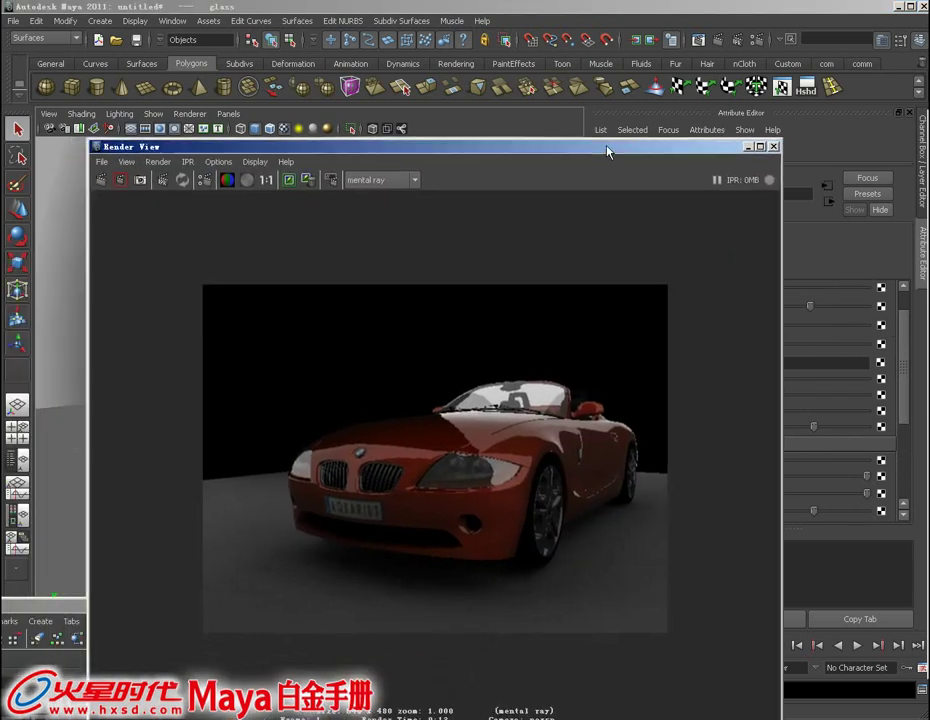
# - Mark a region over the windshield and render just that area to view the darker glass
pyautogui.moveTo(418, 350); pyautogui.dragTo(587, 436)
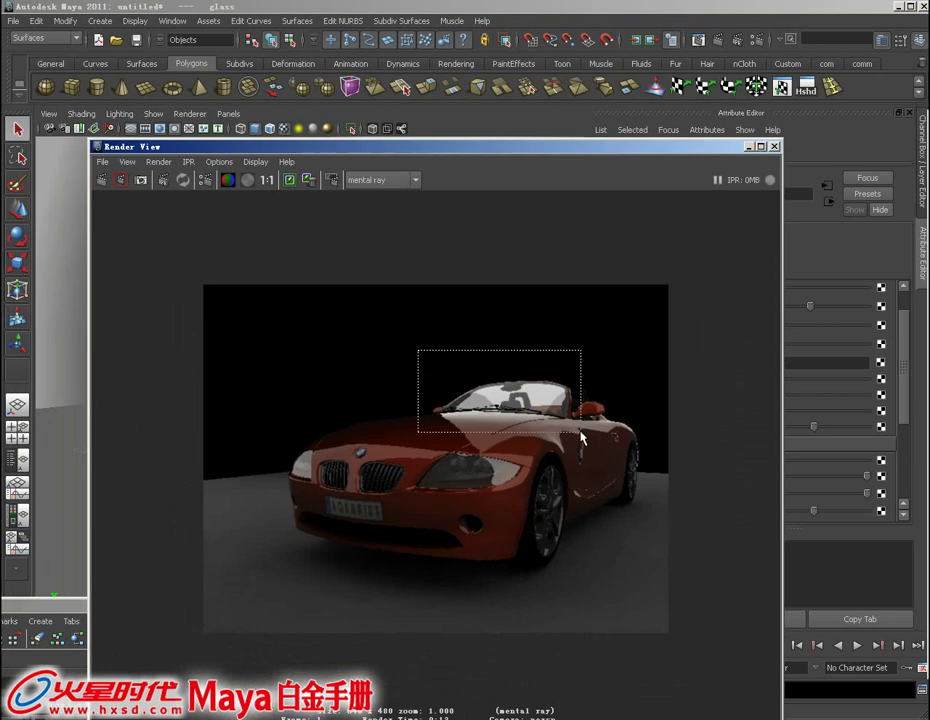
pyautogui.click(119, 181)
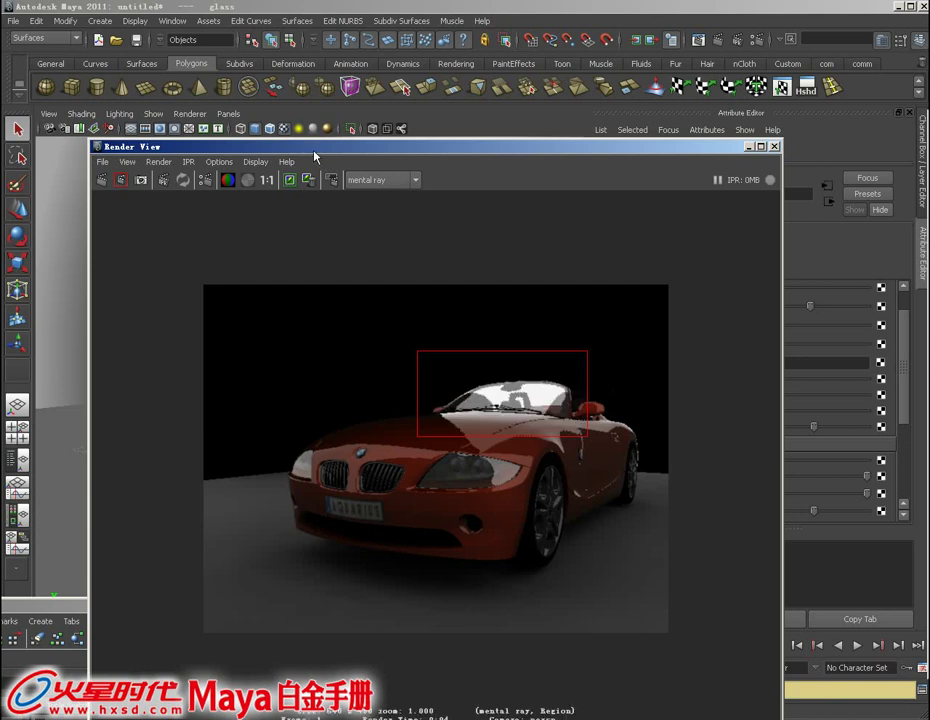
pyautogui.moveTo(313, 152); pyautogui.dragTo(292, 66)
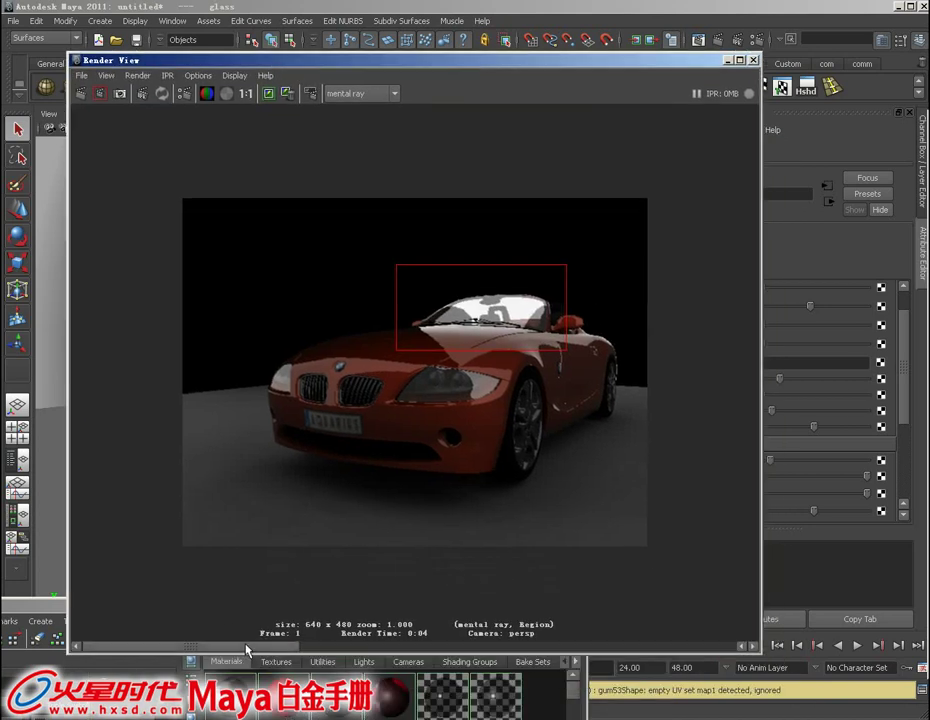
pyautogui.moveTo(378, 649); pyautogui.dragTo(312, 649)
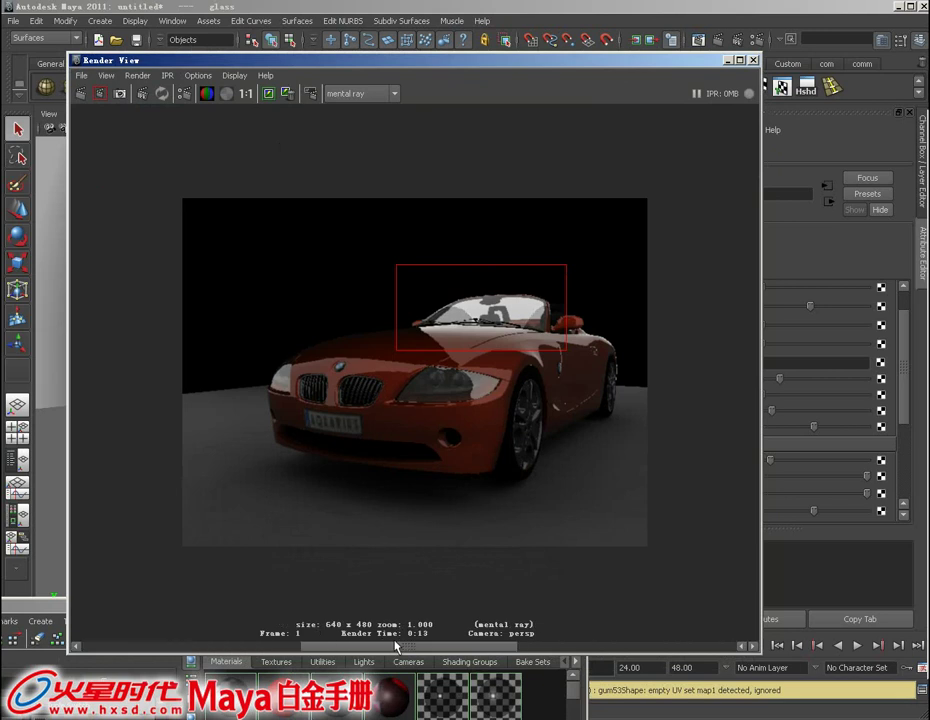
pyautogui.moveTo(292, 646)
pyautogui.mouseDown()
pyautogui.moveTo(401, 646)
pyautogui.moveTo(300, 646)
pyautogui.mouseUp()
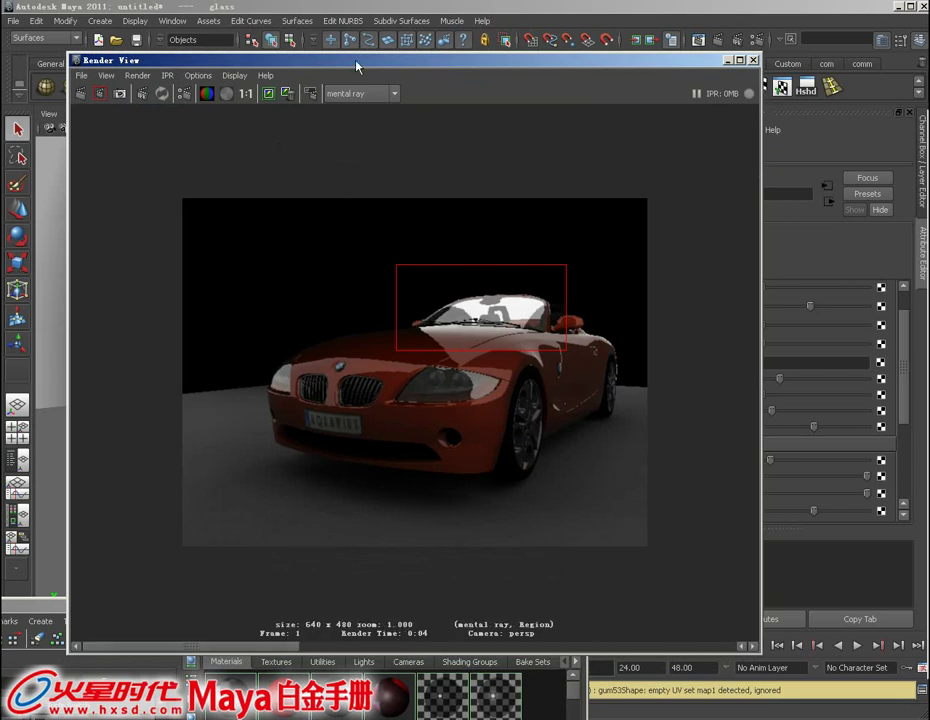
pyautogui.moveTo(359, 68); pyautogui.dragTo(310, 478)
# - Select the left grille piece and open its blinn3 chrome material attributes
pyautogui.click(259, 404)
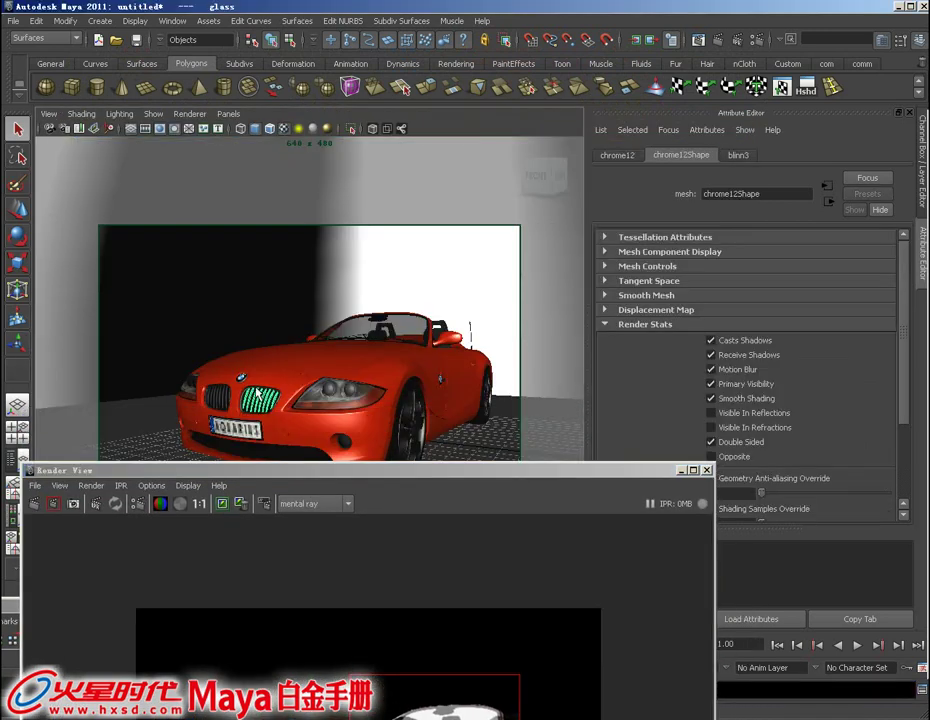
pyautogui.click(220, 404)
pyautogui.rightClick(222, 397)
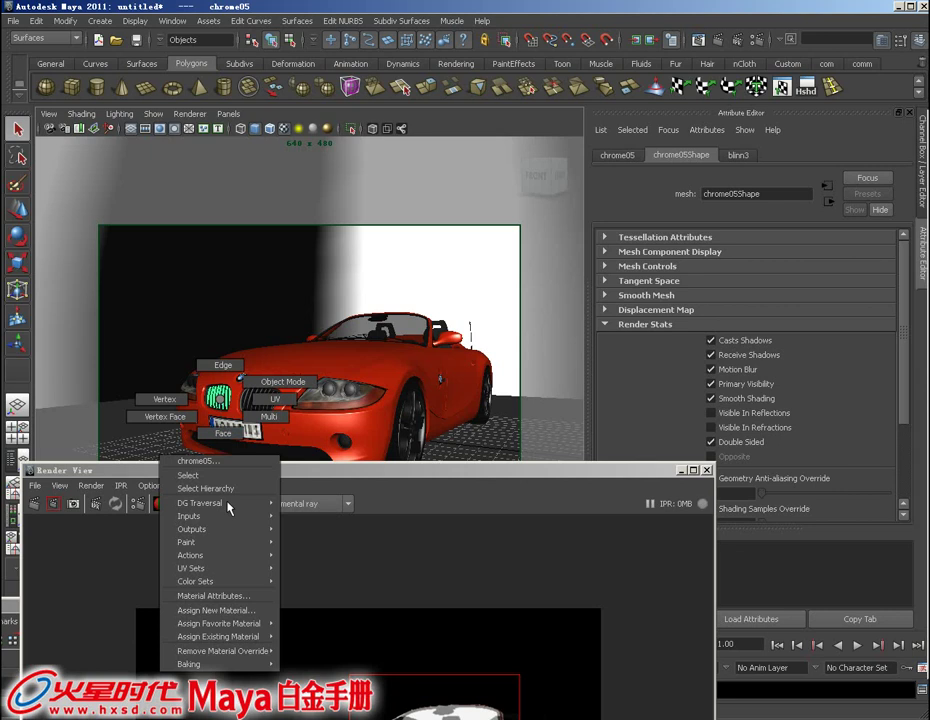
pyautogui.click(220, 595)
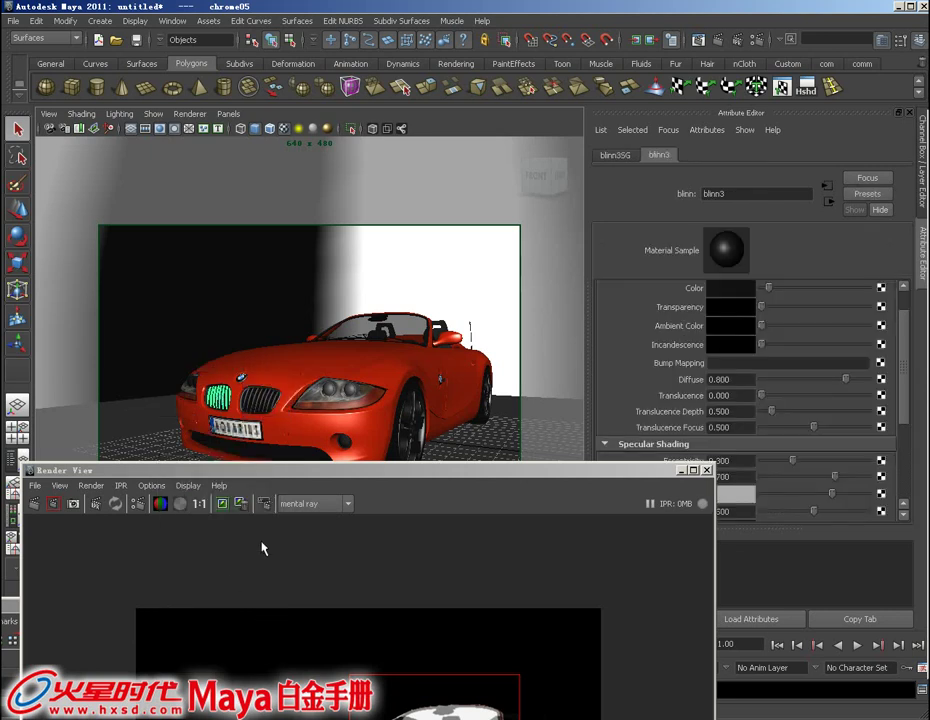
# - Set blinn3 diffuse 0.241, eccentricity about 0.19, specular roll off 0.952, and a brighter specular colour
pyautogui.moveTo(447, 474); pyautogui.dragTo(371, 471)
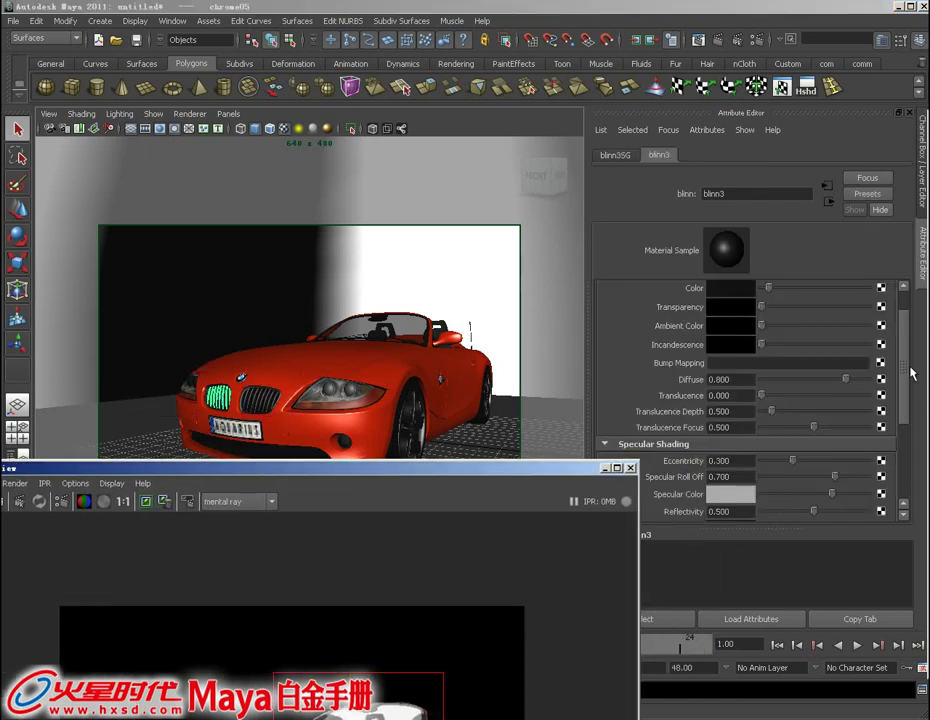
pyautogui.scroll(2, 912, 373)
pyautogui.scroll(-1, 840, 387)
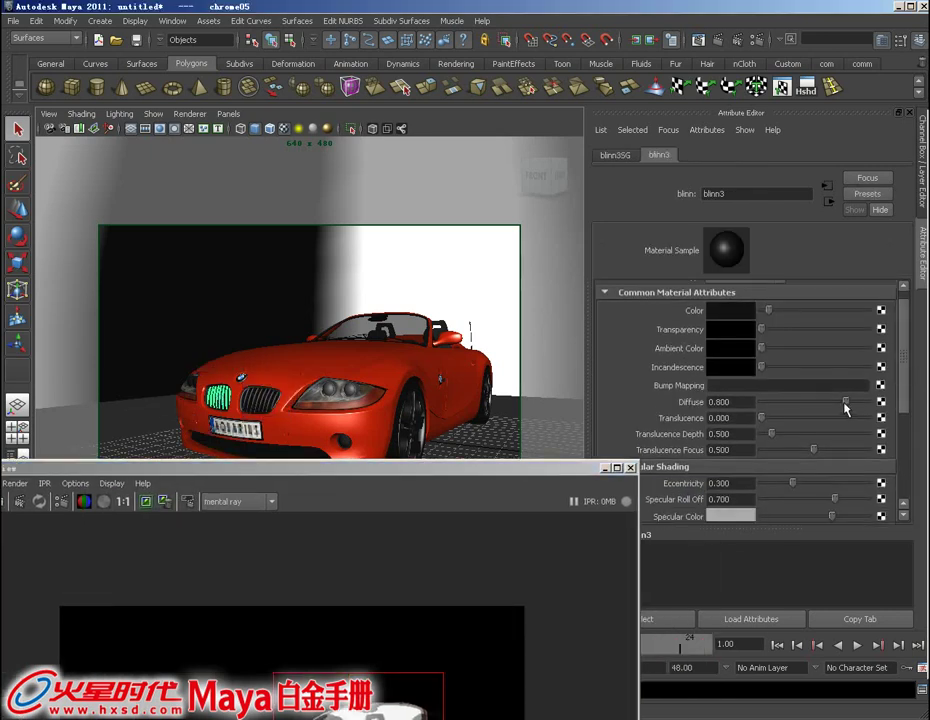
pyautogui.moveTo(846, 404); pyautogui.dragTo(789, 410)
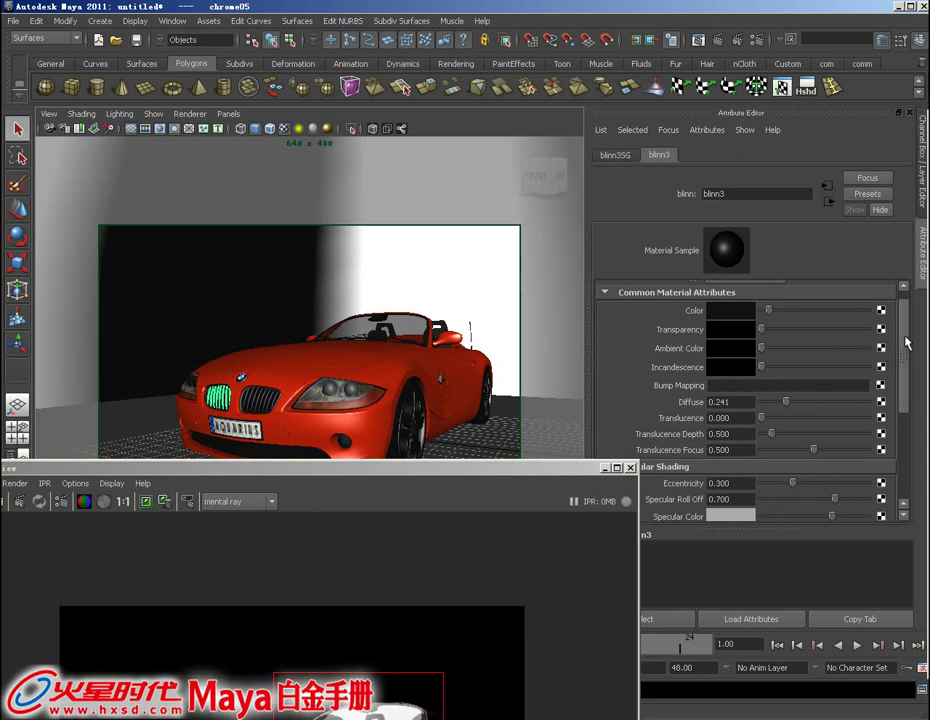
pyautogui.scroll(-3, 857, 398)
pyautogui.moveTo(792, 415); pyautogui.dragTo(781, 414)
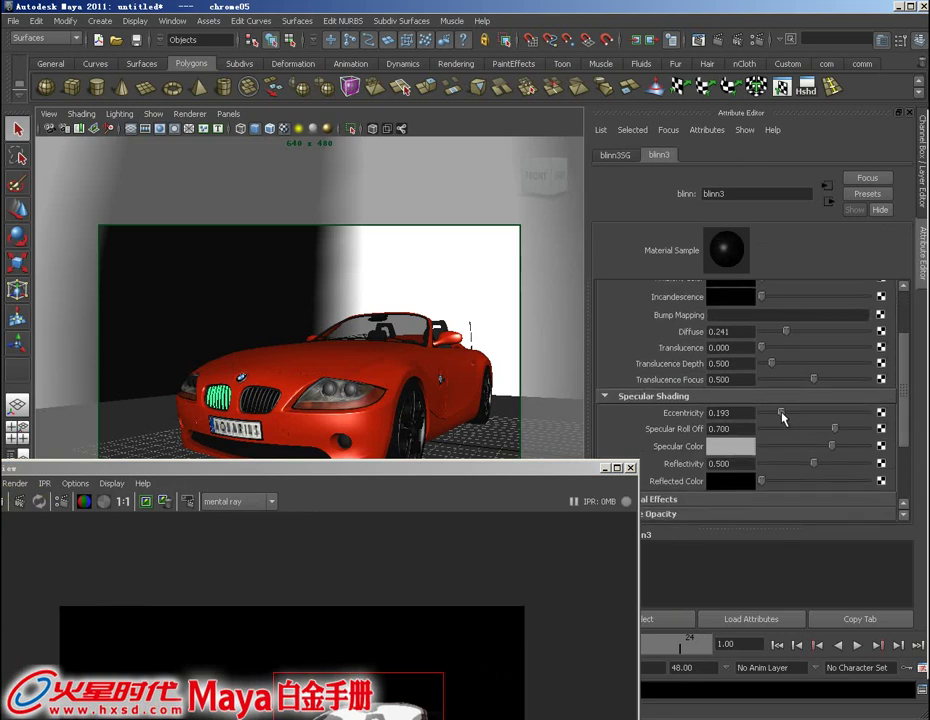
pyautogui.moveTo(833, 430)
pyautogui.mouseDown()
pyautogui.moveTo(859, 427)
pyautogui.moveTo(848, 453)
pyautogui.moveTo(861, 453)
pyautogui.mouseUp()
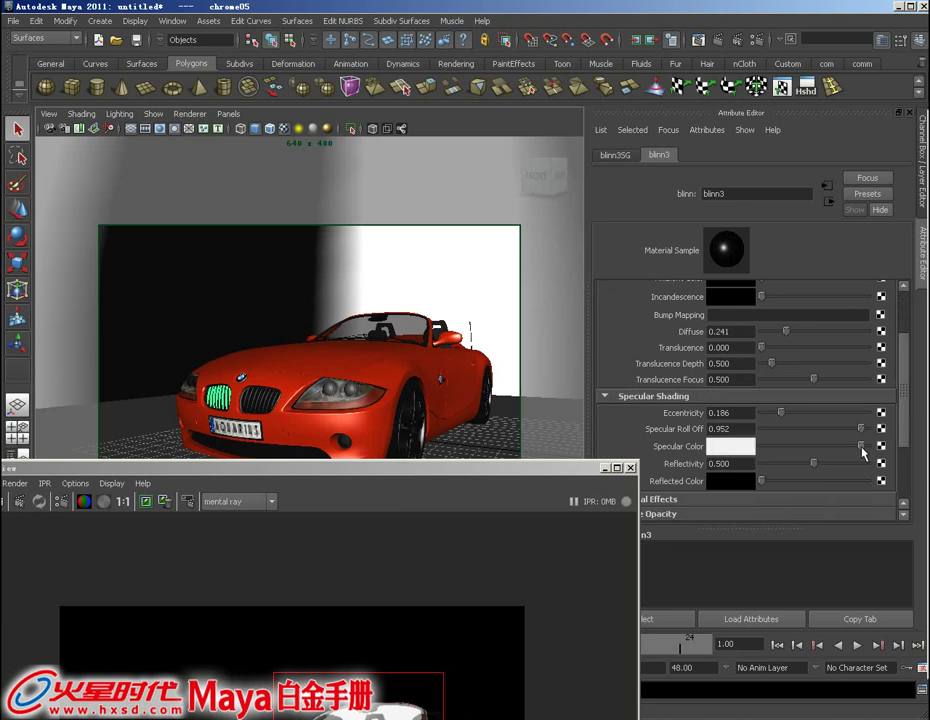
pyautogui.moveTo(556, 471)
pyautogui.mouseDown()
pyautogui.moveTo(565, 400)
pyautogui.moveTo(664, 158)
pyautogui.mouseUp()
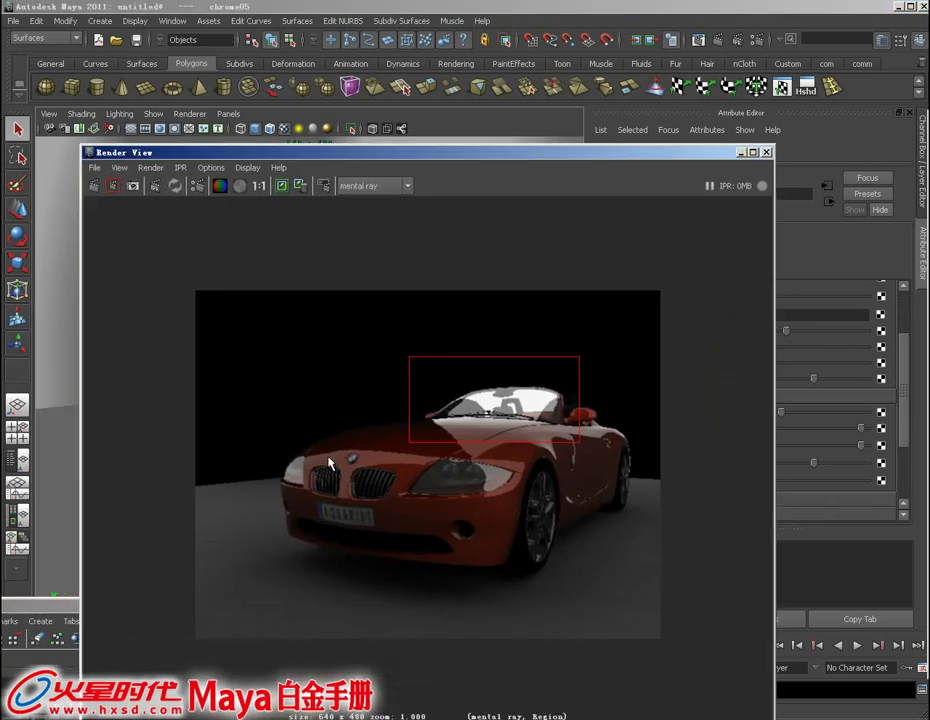
# - Render only a region box around the front grille to preview the shinier chrome
pyautogui.moveTo(292, 449); pyautogui.dragTo(403, 515)
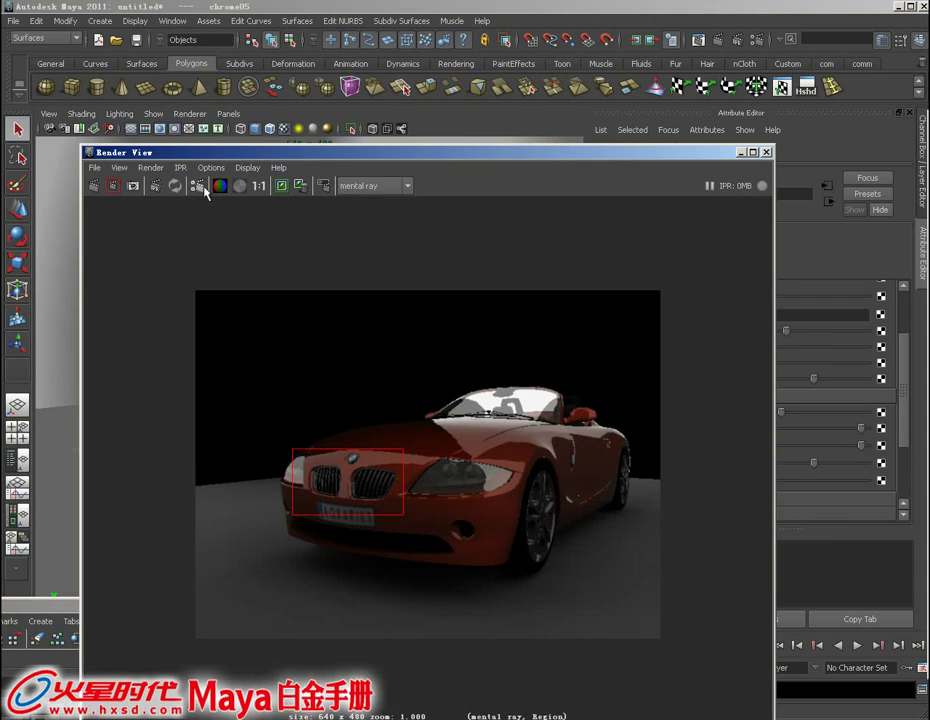
pyautogui.click(114, 187)
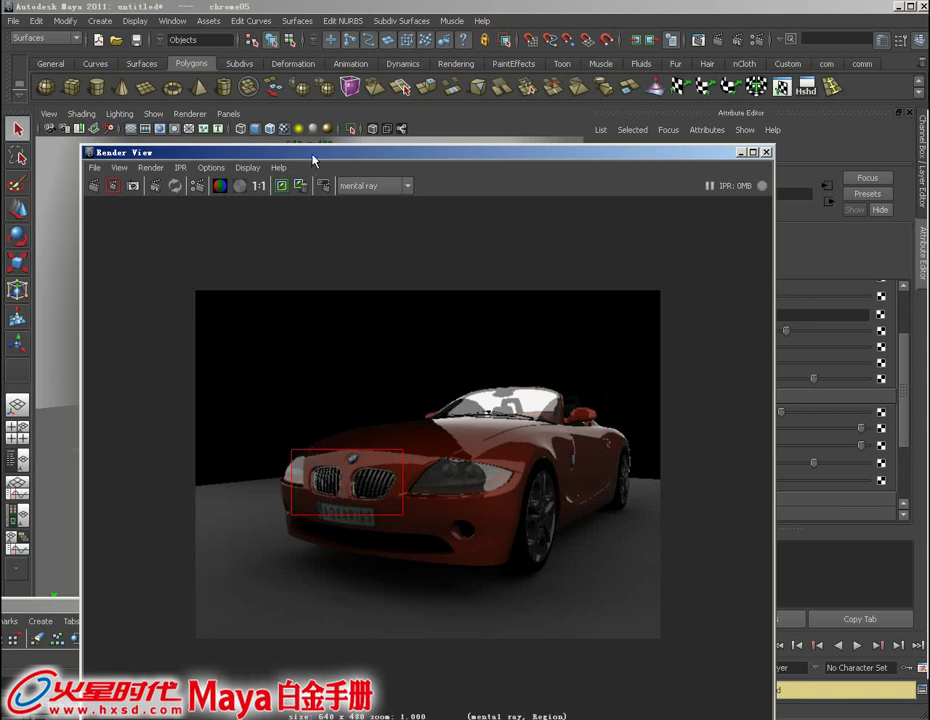
pyautogui.moveTo(313, 160); pyautogui.dragTo(286, 70)
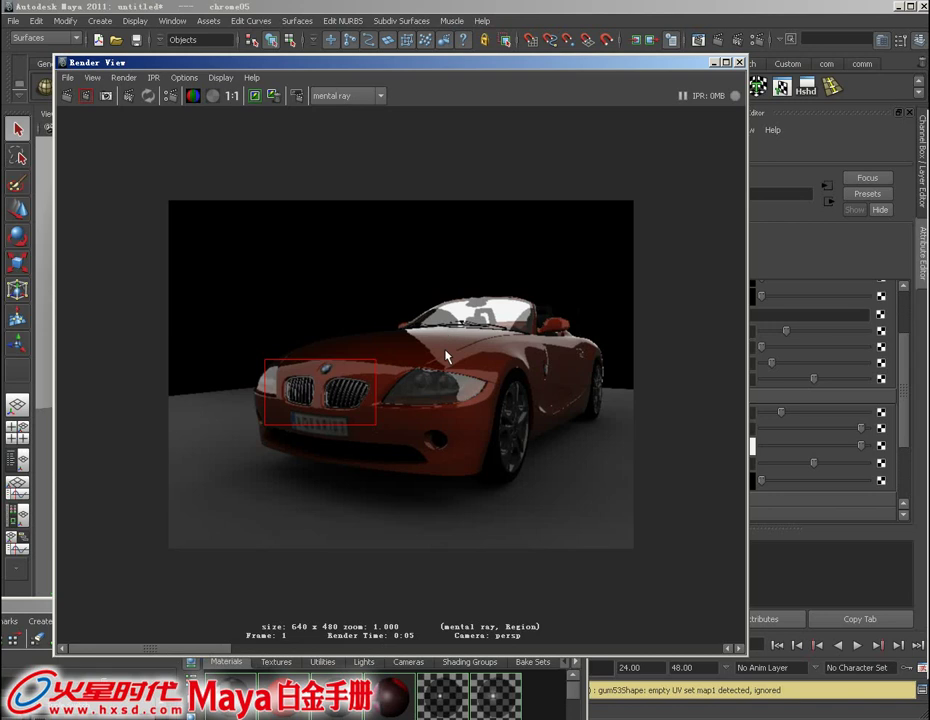
pyautogui.moveTo(408, 68); pyautogui.dragTo(345, 557)
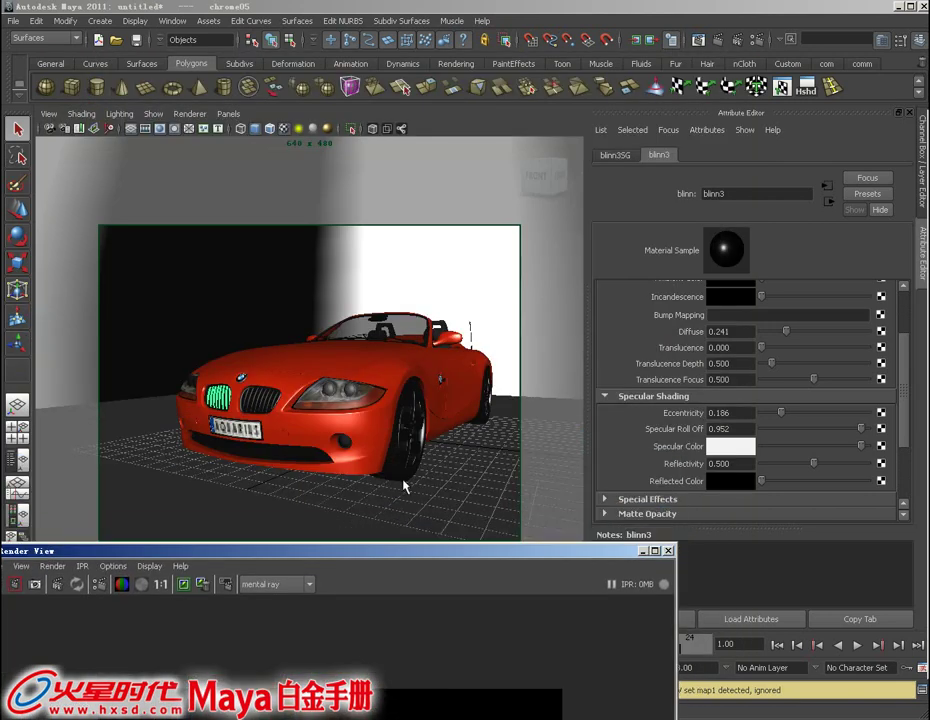
# - On the wheel rim's blinn3 material, drop both diffuse and eccentricity to 0.124
pyautogui.click(413, 455)
pyautogui.moveTo(413, 455); pyautogui.dragTo(416, 654, button='right')
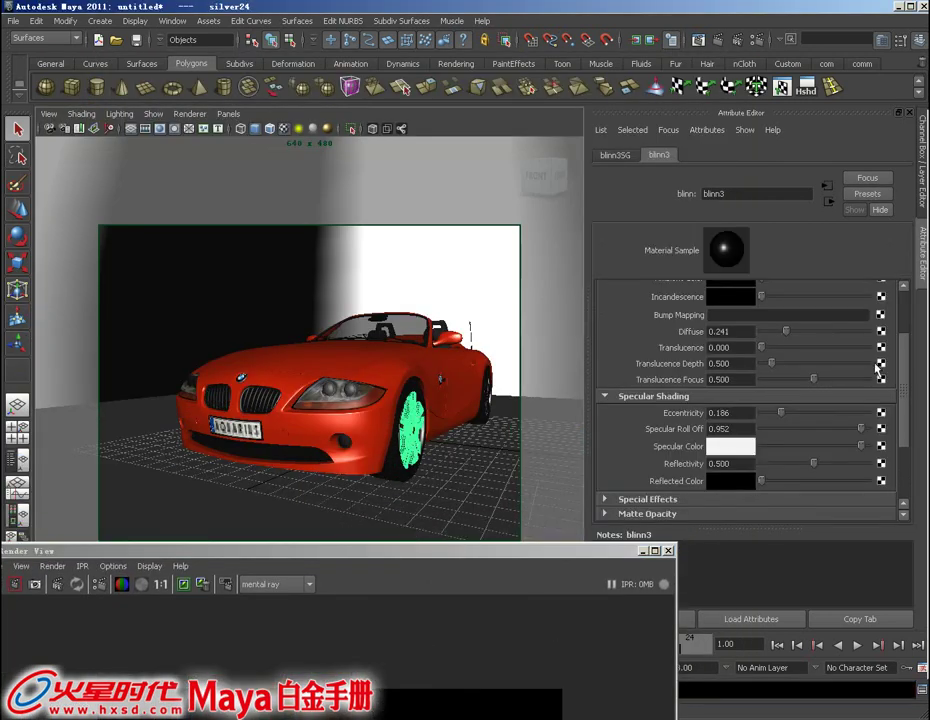
pyautogui.scroll(1, 902, 367)
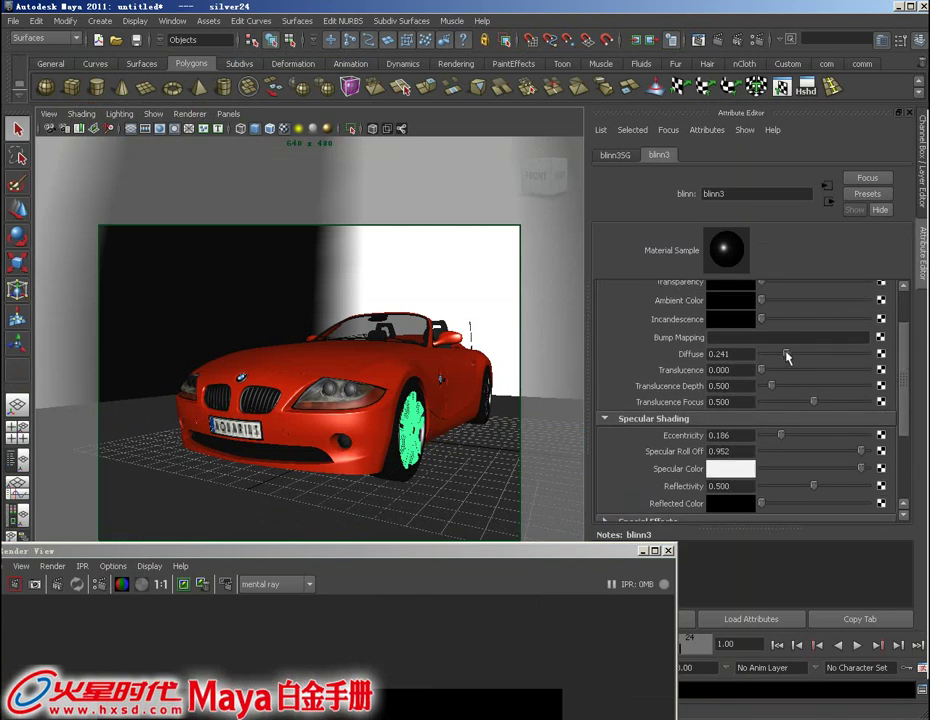
pyautogui.moveTo(787, 357); pyautogui.dragTo(776, 364)
pyautogui.click(775, 436)
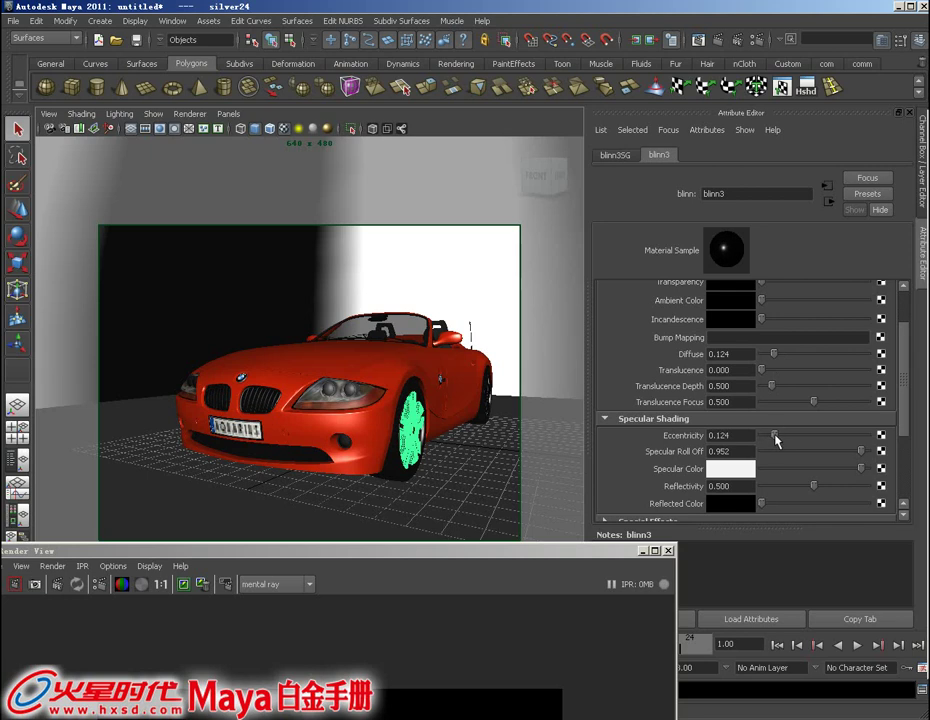
pyautogui.moveTo(902, 381); pyautogui.dragTo(904, 370)
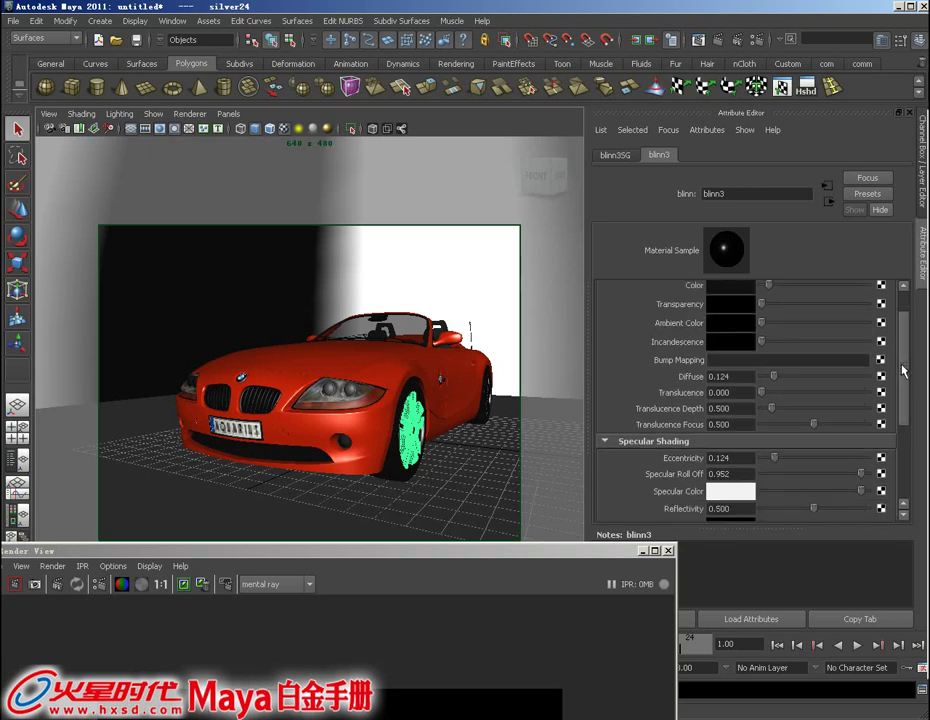
pyautogui.moveTo(617, 550); pyautogui.dragTo(613, 499)
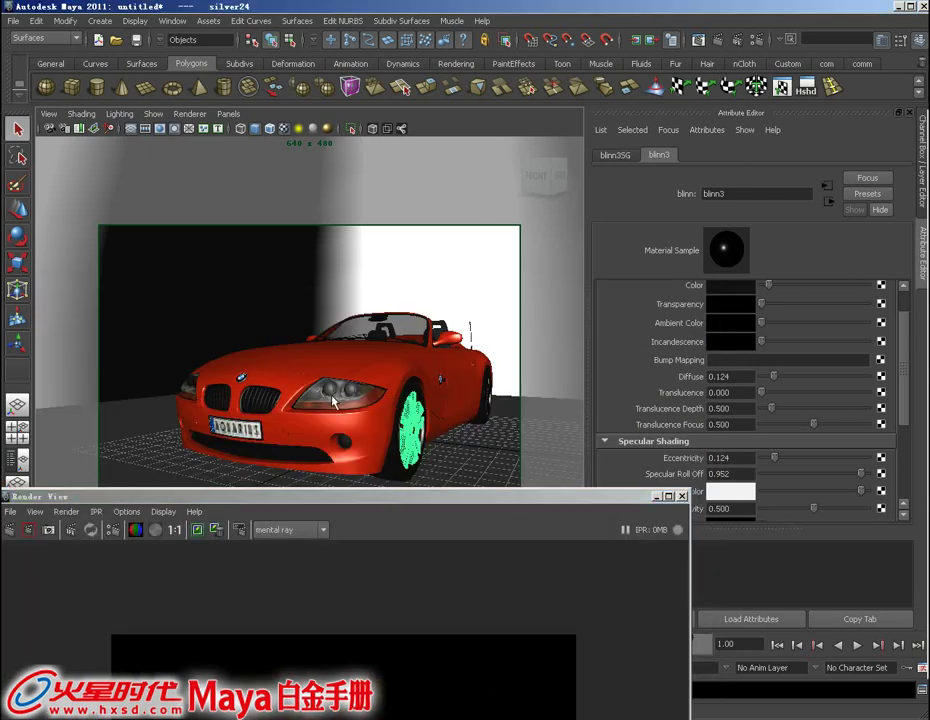
pyautogui.click(345, 393)
# - Hide the glass display layer and open the headlight glass4 object's blinn7 material
pyautogui.click(921, 46)
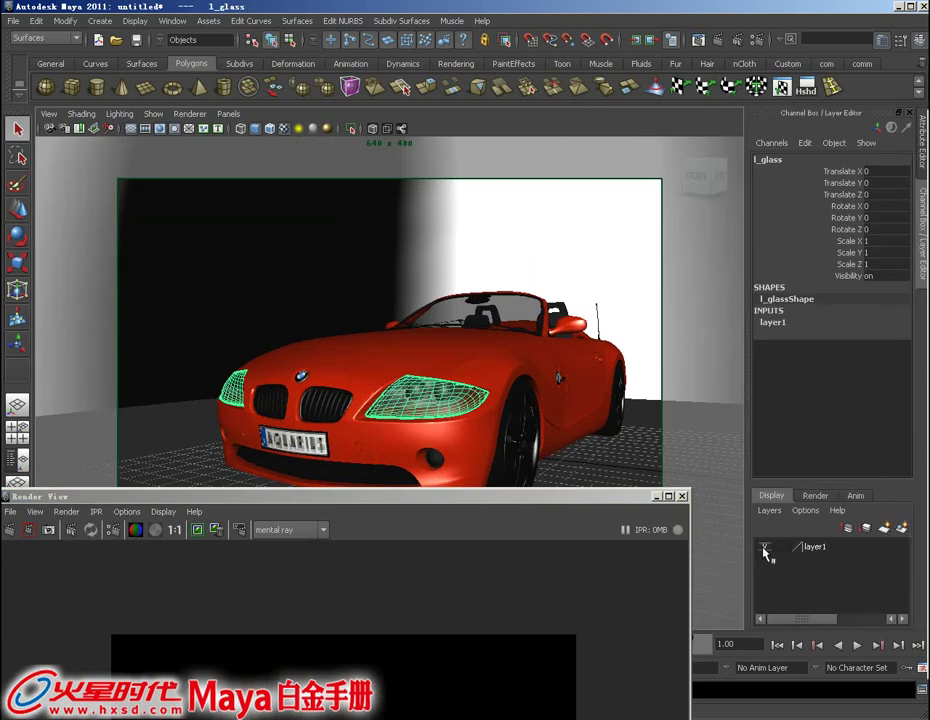
pyautogui.click(764, 547)
pyautogui.click(441, 398)
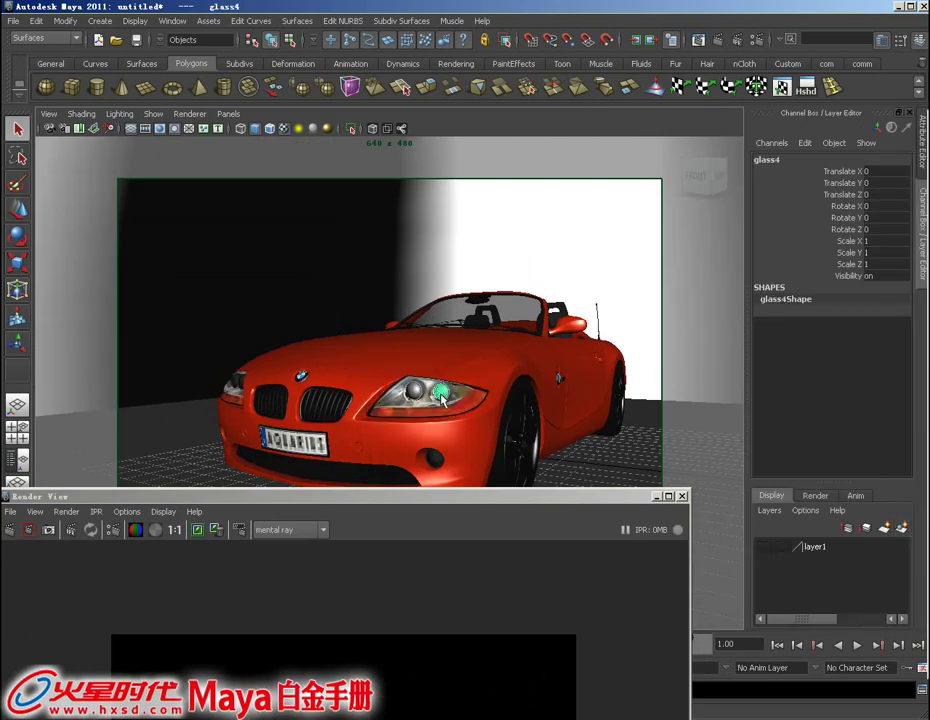
pyautogui.moveTo(441, 398); pyautogui.dragTo(432, 537, button='right')
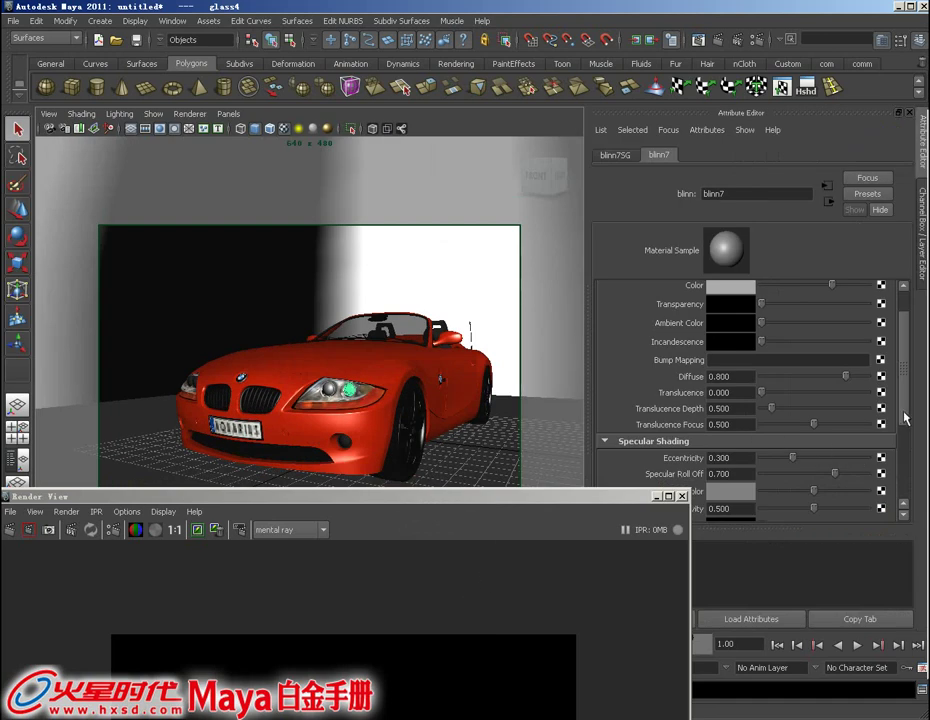
# - Set blinn7 eccentricity to 0.159, specular roll off to 1.000 and specular colour to white
pyautogui.scroll(1, 870, 450)
pyautogui.moveTo(846, 401); pyautogui.dragTo(777, 401)
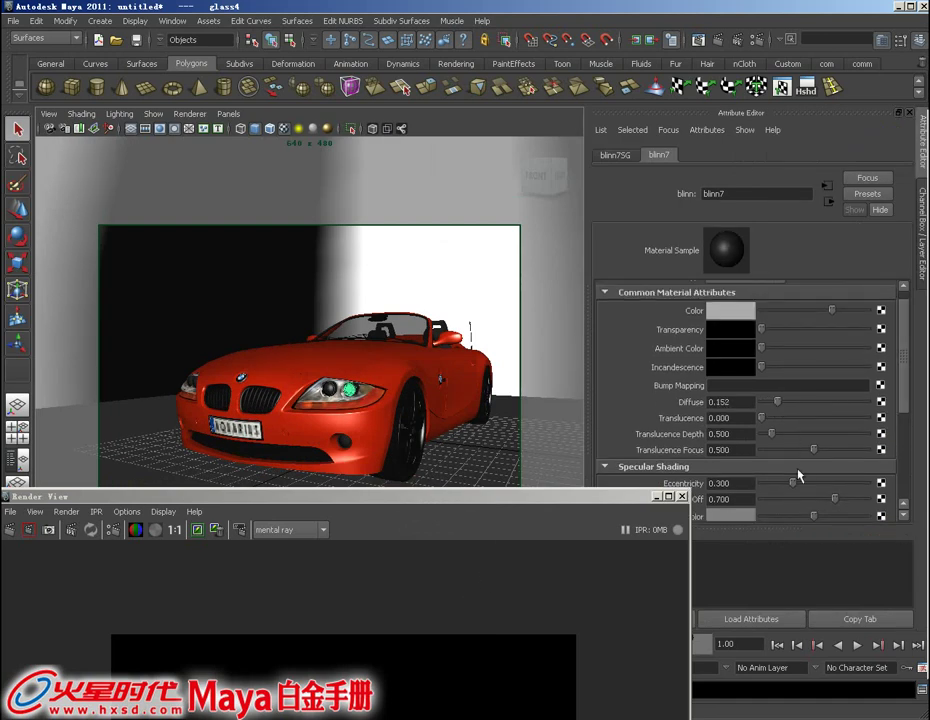
pyautogui.moveTo(798, 476); pyautogui.dragTo(777, 488)
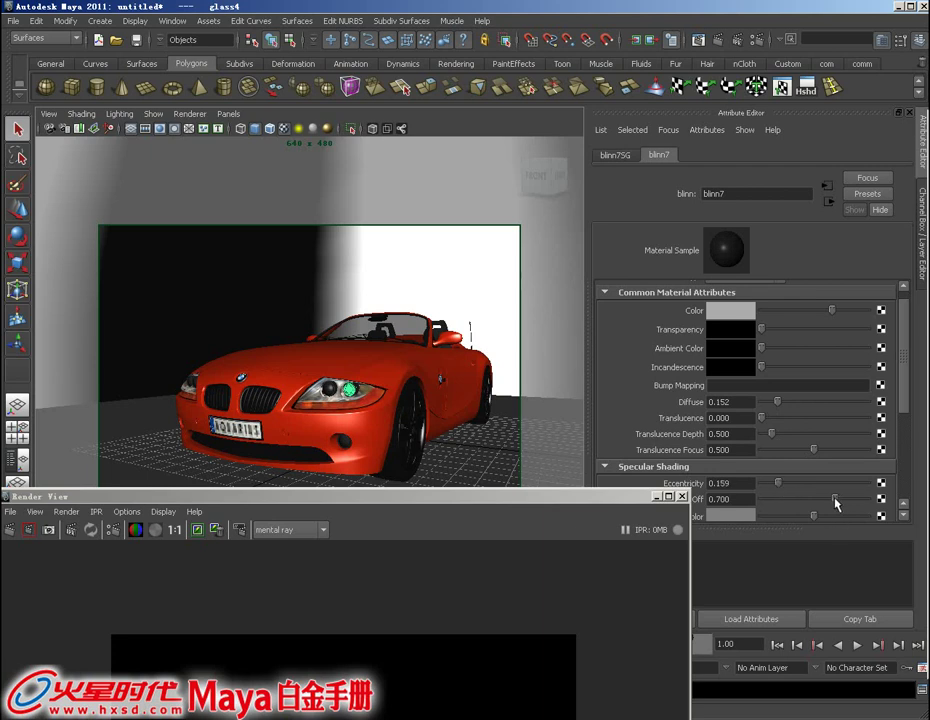
pyautogui.moveTo(836, 503); pyautogui.dragTo(860, 499)
pyautogui.scroll(-1, 904, 445)
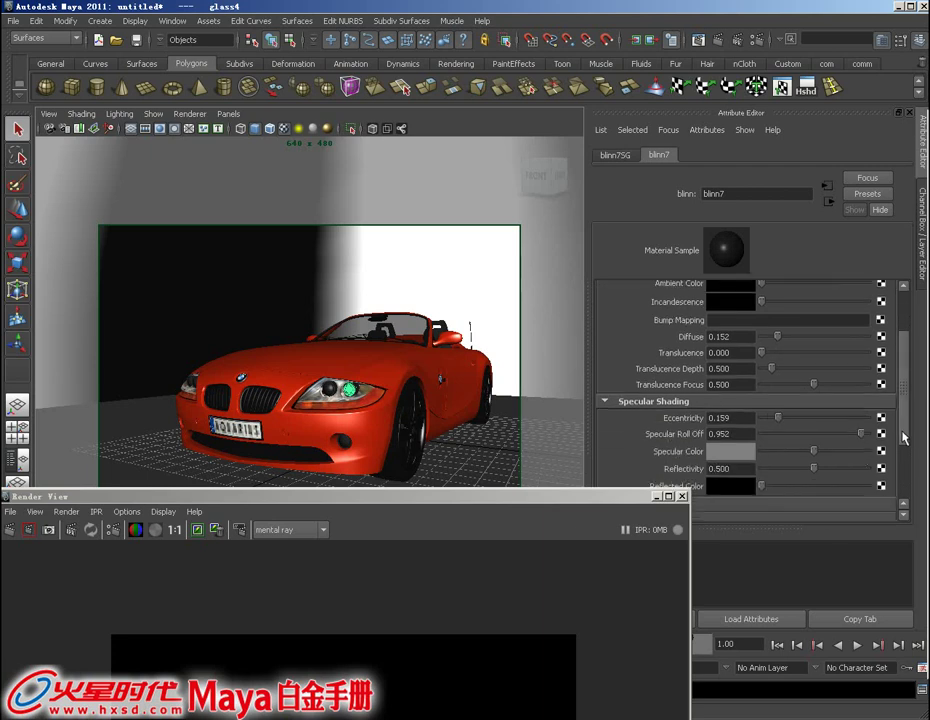
pyautogui.moveTo(815, 453)
pyautogui.mouseDown()
pyautogui.moveTo(860, 453)
pyautogui.moveTo(878, 434)
pyautogui.mouseUp()
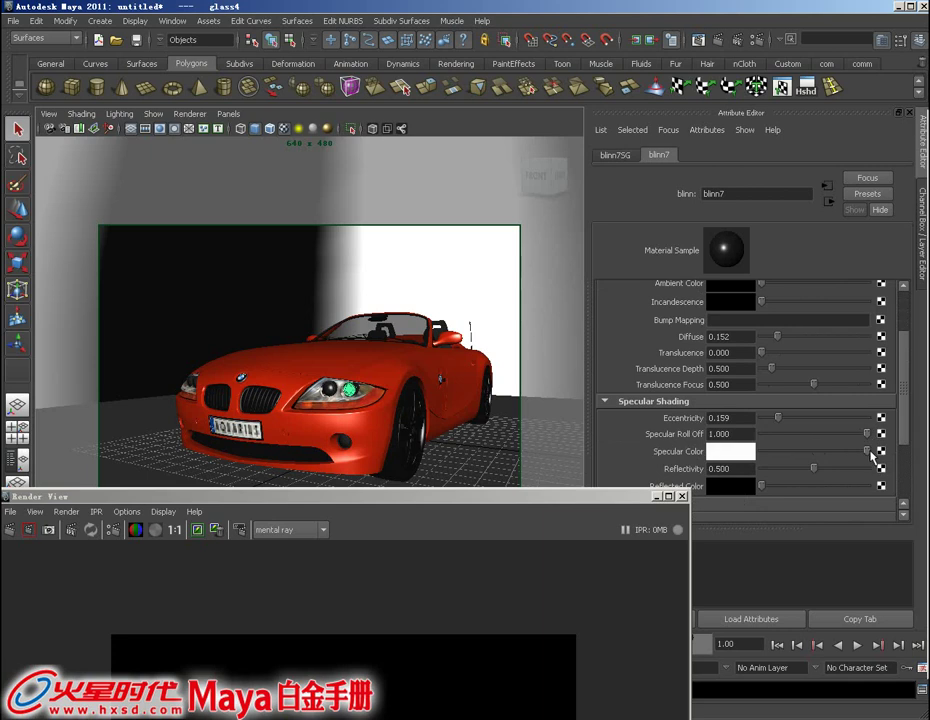
# - Lower the blinn7 diffuse to 0.110 and switch back to the Channel Box
pyautogui.scroll(-1, 903, 400)
pyautogui.scroll(2, 903, 427)
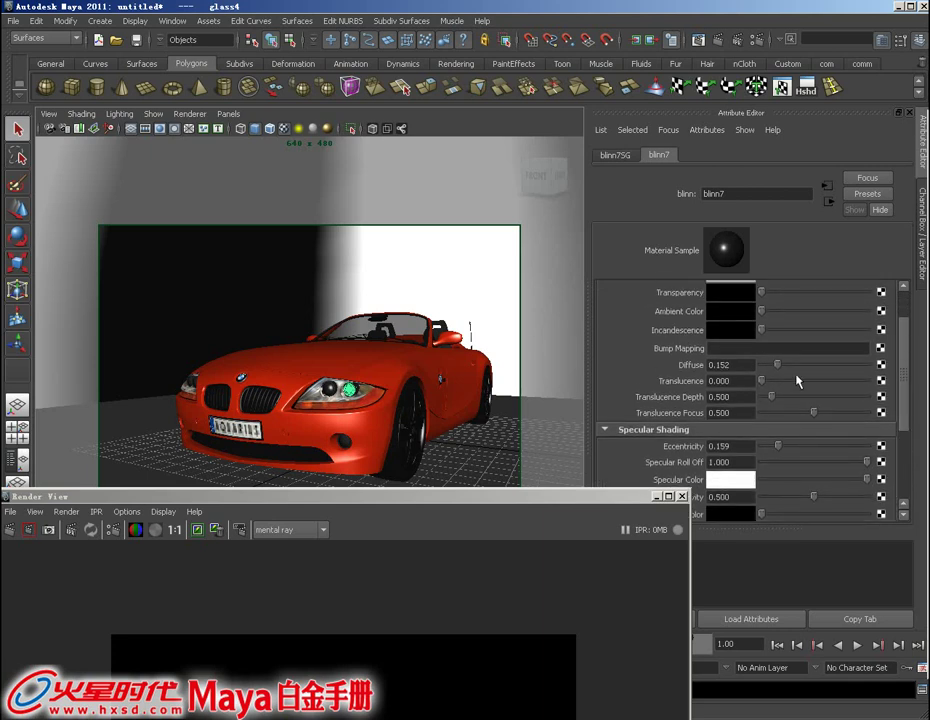
pyautogui.moveTo(777, 365); pyautogui.dragTo(772, 365)
pyautogui.click(925, 40)
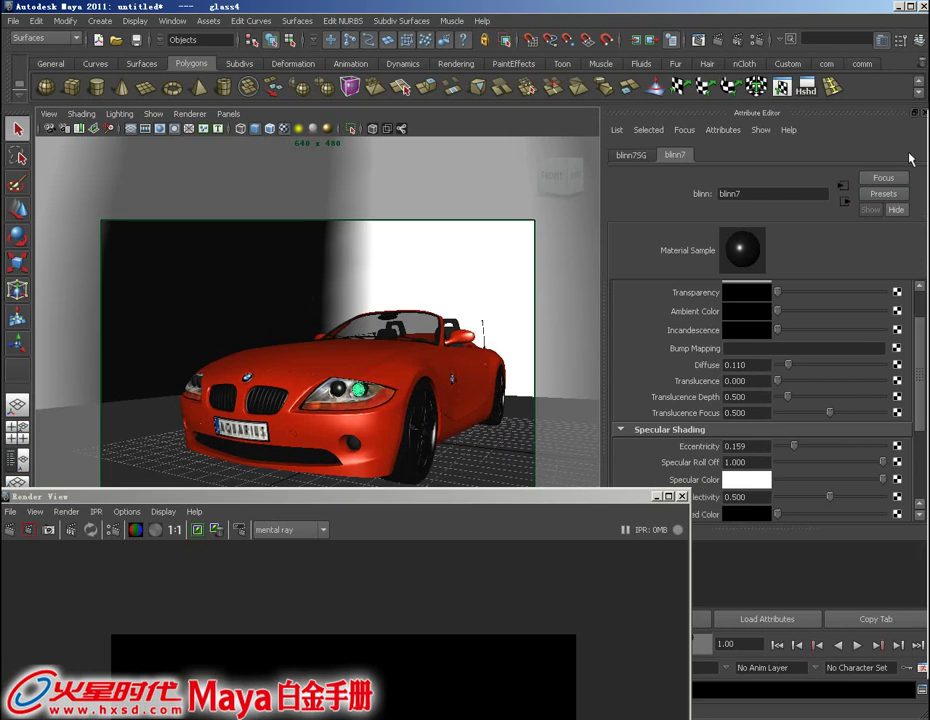
pyautogui.click(921, 40)
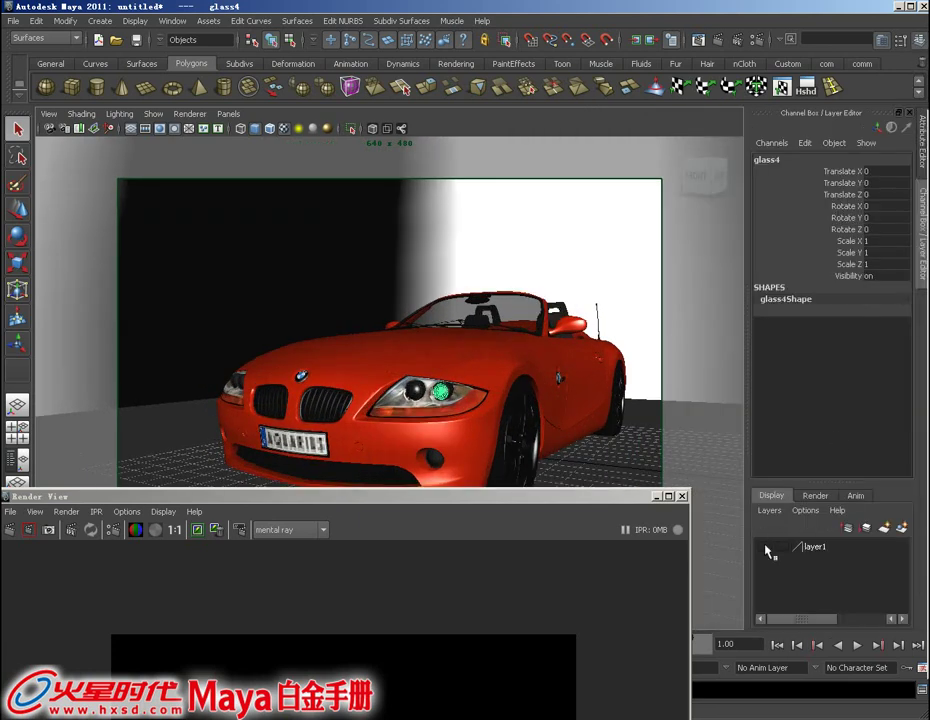
pyautogui.moveTo(578, 504)
pyautogui.mouseDown()
pyautogui.moveTo(623, 452)
pyautogui.moveTo(668, 253)
pyautogui.moveTo(666, 153)
pyautogui.moveTo(664, 168)
pyautogui.moveTo(675, 137)
pyautogui.moveTo(641, 591)
pyautogui.moveTo(630, 619)
pyautogui.moveTo(504, 479)
pyautogui.moveTo(460, 513)
pyautogui.moveTo(473, 483)
pyautogui.moveTo(488, 483)
pyautogui.moveTo(453, 482)
pyautogui.moveTo(460, 494)
pyautogui.mouseUp()
# - Save the current camera view as a new bookmark named cameraView1
pyautogui.click(48, 114)
pyautogui.moveTo(100, 256)
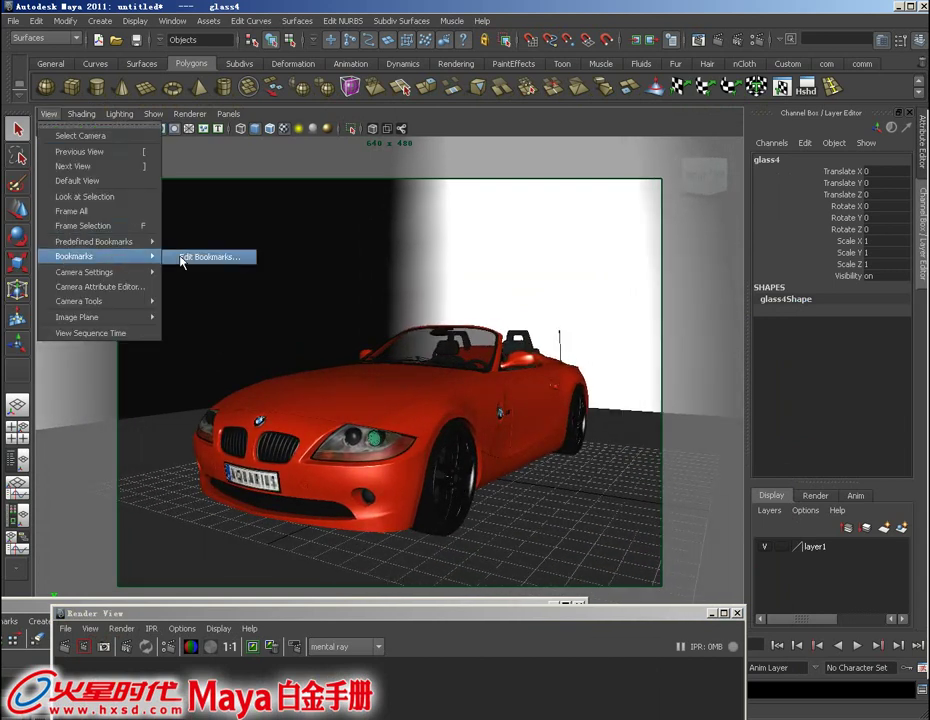
pyautogui.click(432, 314)
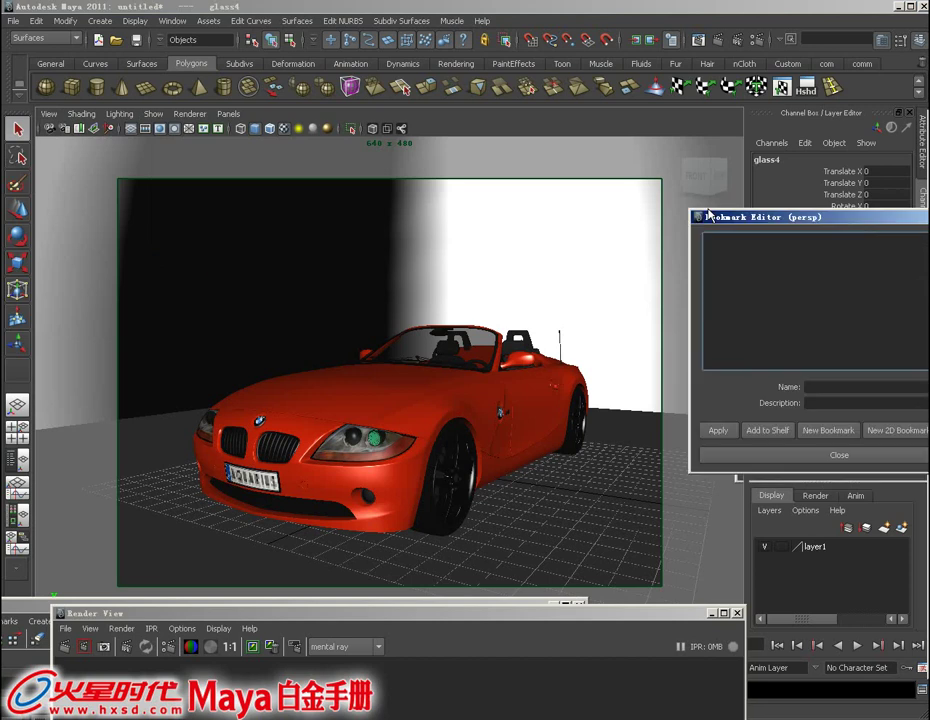
pyautogui.click(427, 387)
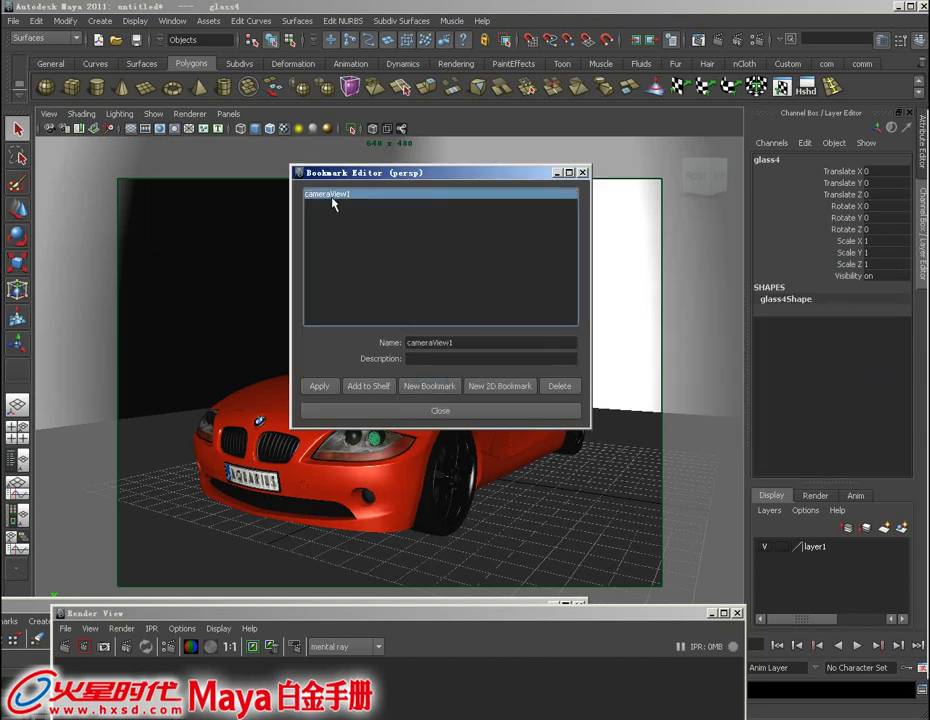
pyautogui.doubleClick(461, 342)
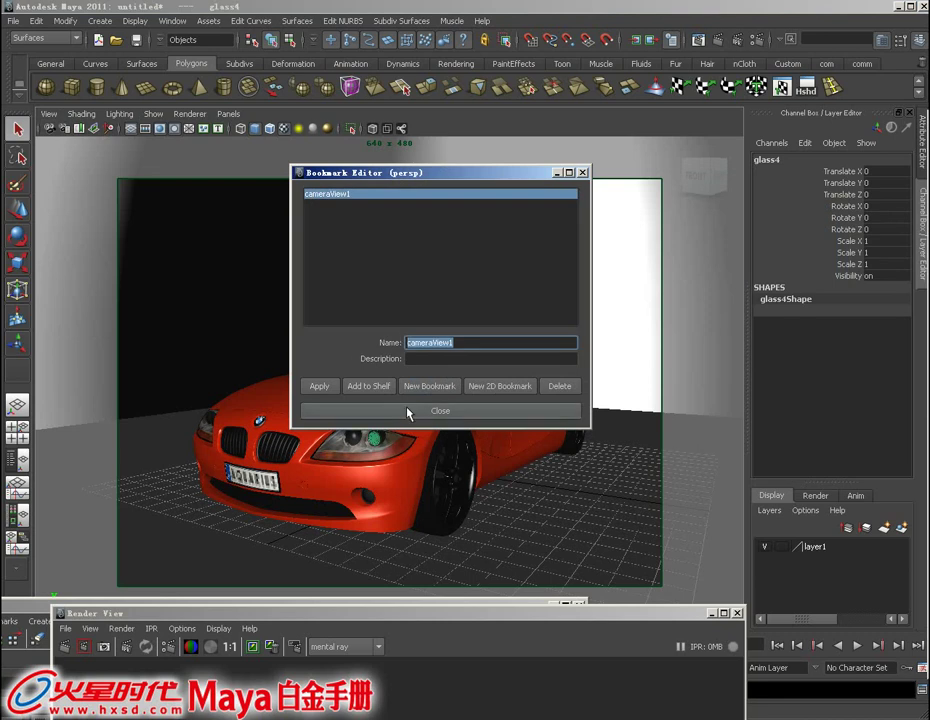
pyautogui.click(436, 409)
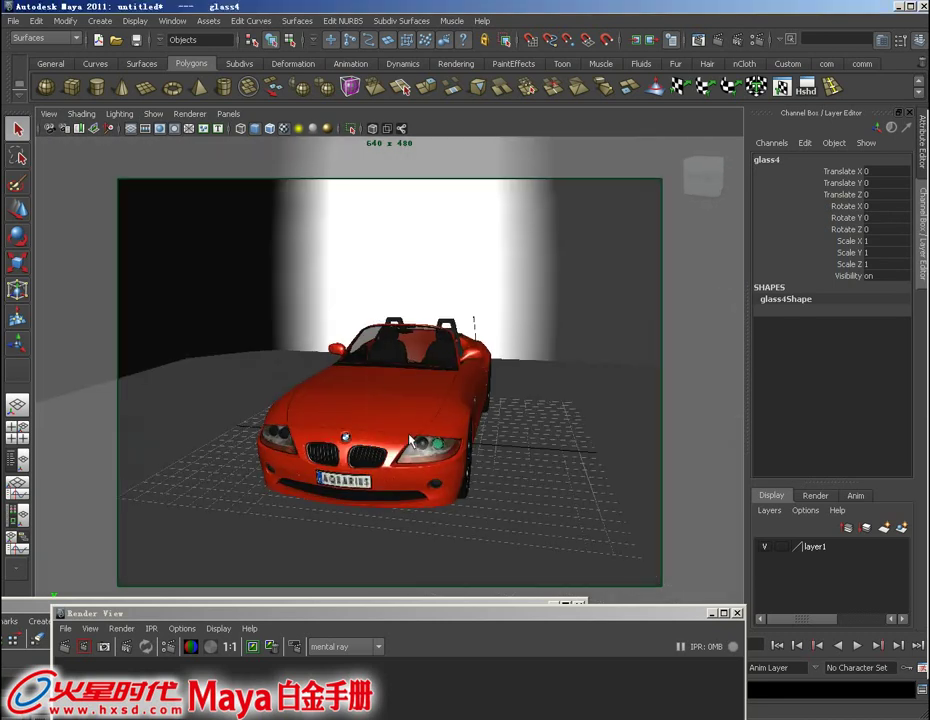
# - Restore the cameraView1 bookmark and render the car at 640 x 480 in mental ray
pyautogui.click(50, 116)
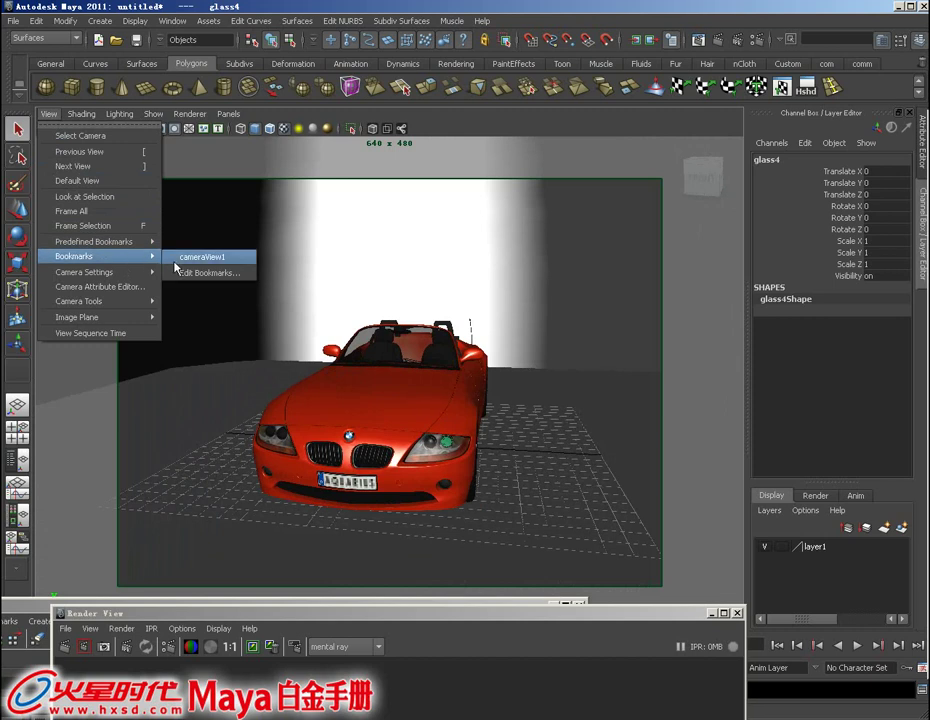
pyautogui.click(183, 260)
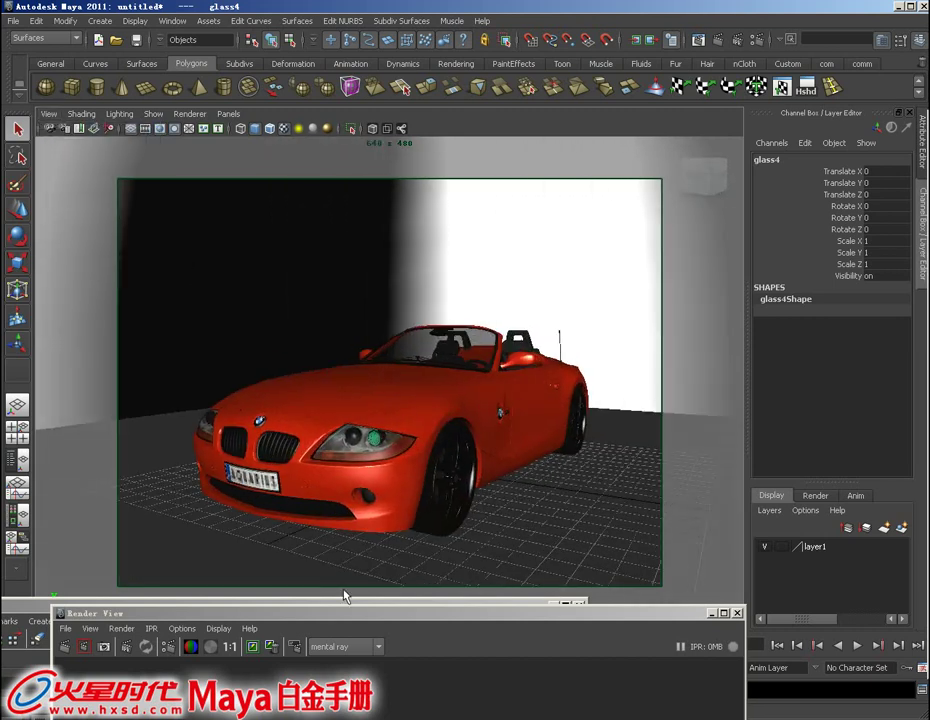
pyautogui.moveTo(353, 621); pyautogui.dragTo(363, 141)
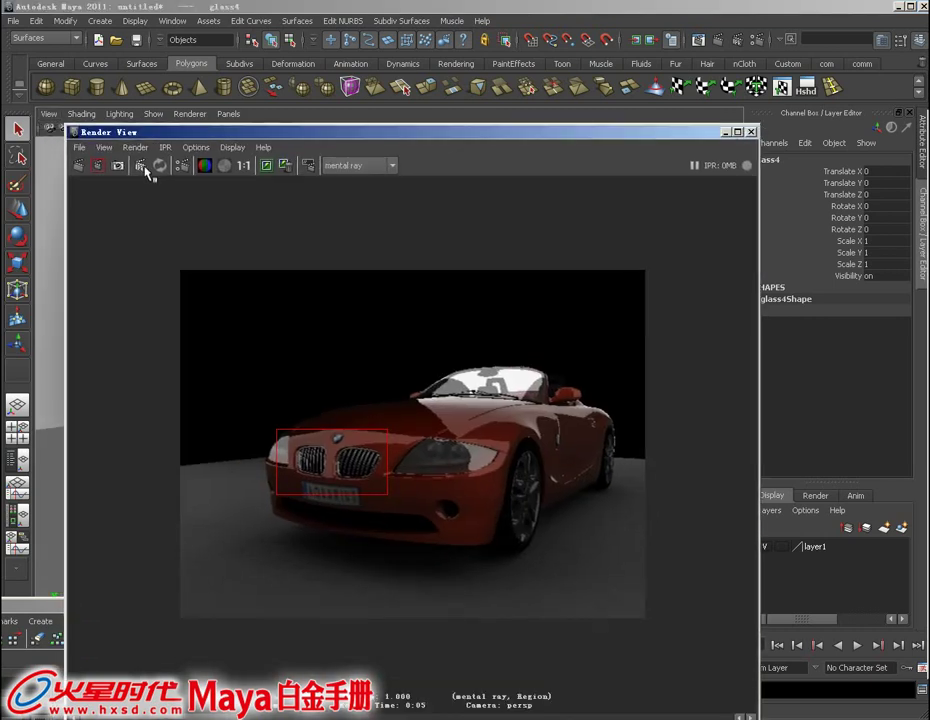
pyautogui.click(78, 165)
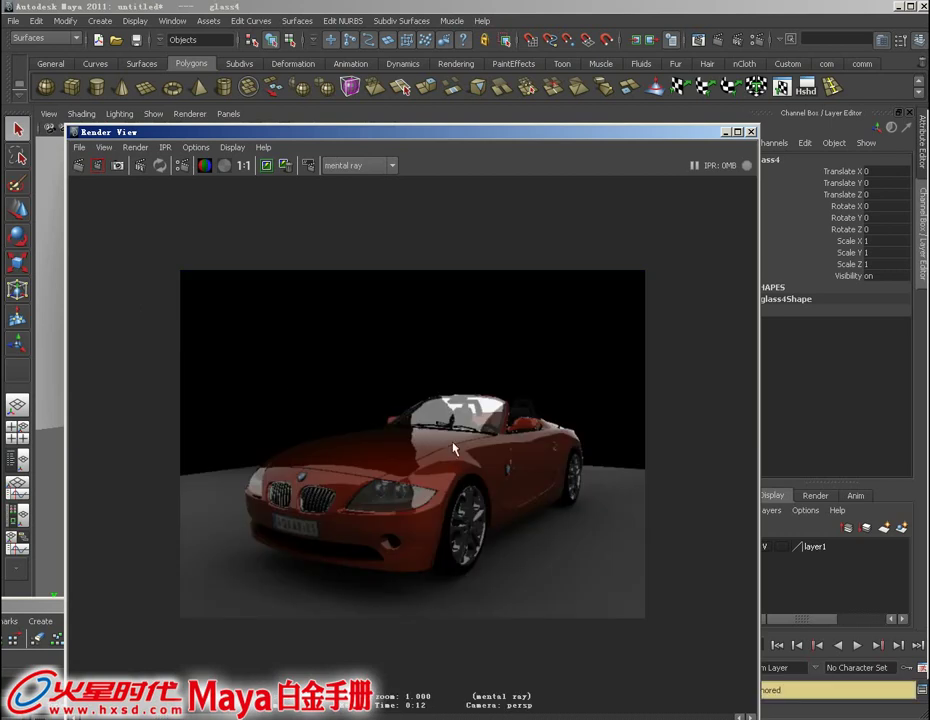
pyautogui.moveTo(421, 138)
pyautogui.mouseDown()
pyautogui.moveTo(410, 106)
pyautogui.moveTo(386, 137)
pyautogui.mouseUp()
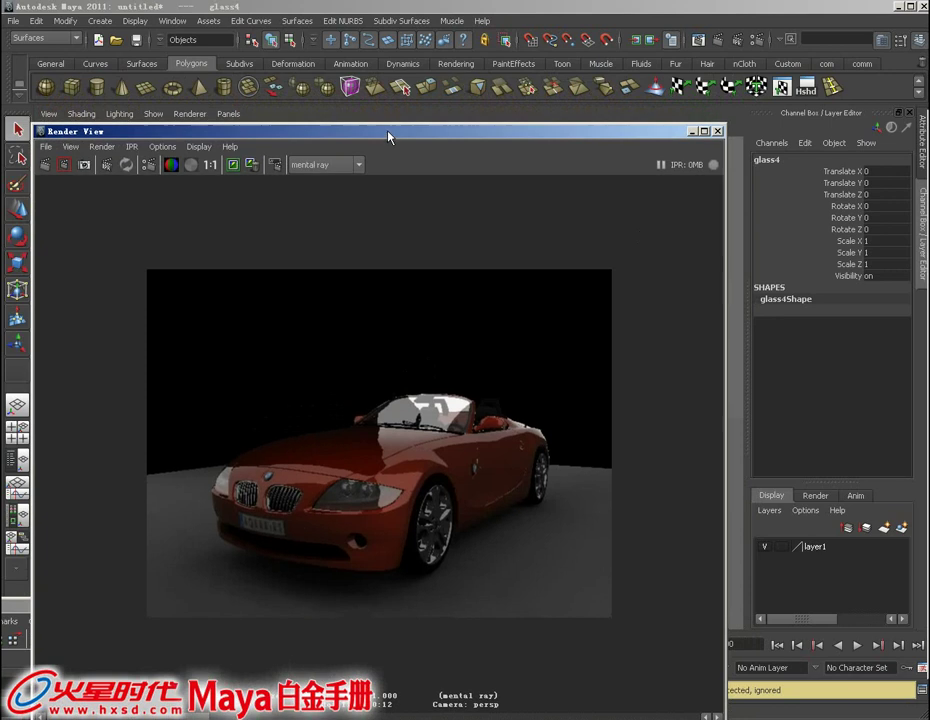
pyautogui.moveTo(677, 131); pyautogui.dragTo(546, 394)
pyautogui.moveTo(469, 384); pyautogui.dragTo(582, 164)
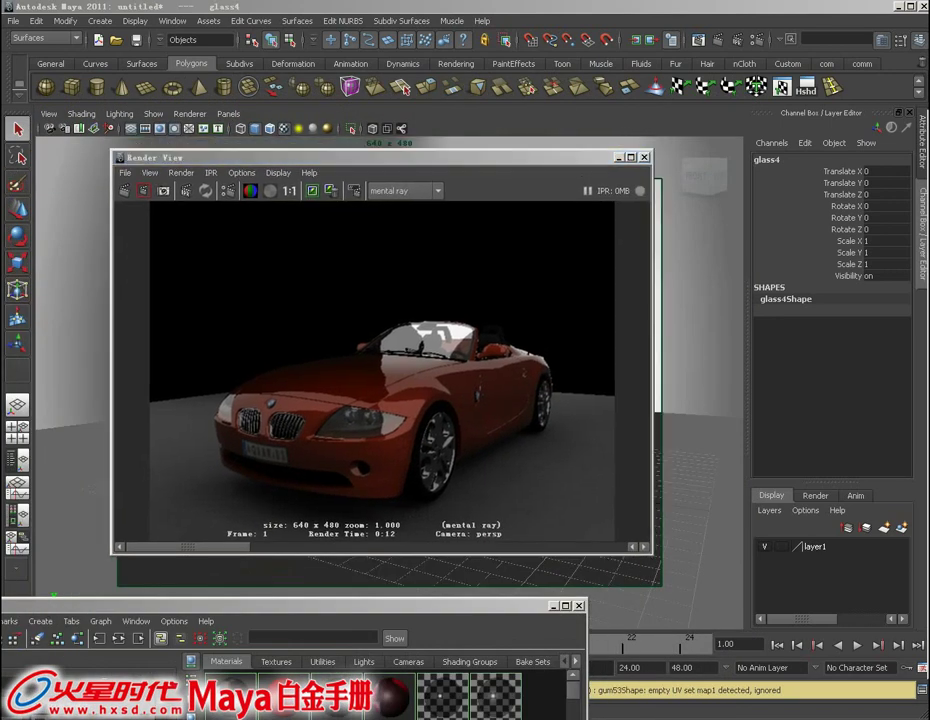
pyautogui.moveTo(516, 167); pyautogui.dragTo(562, 405)
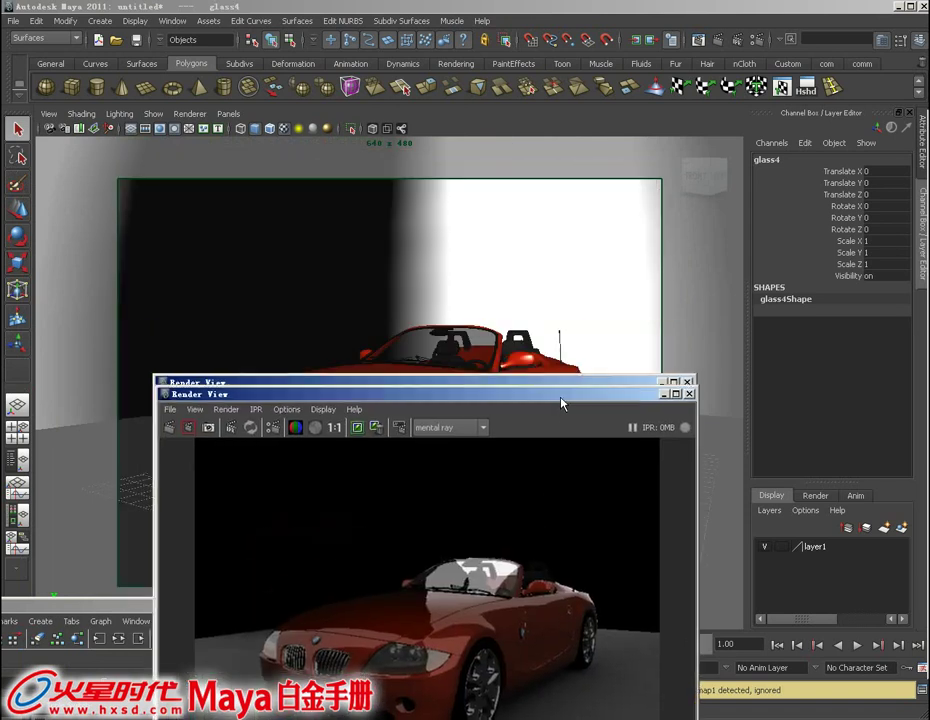
# - Select pSphere1, restore cameraView1, and rotate the sphere to 9.516 / 49.066 / 1.665
pyautogui.click(530, 284)
pyautogui.moveTo(539, 293)
pyautogui.keyDown('alt'); pyautogui.mouseDown(button='middle')
pyautogui.moveTo(519, 288)
pyautogui.moveTo(515, 305)
pyautogui.moveTo(507, 290)
pyautogui.mouseUp(button='middle'); pyautogui.keyUp('alt')
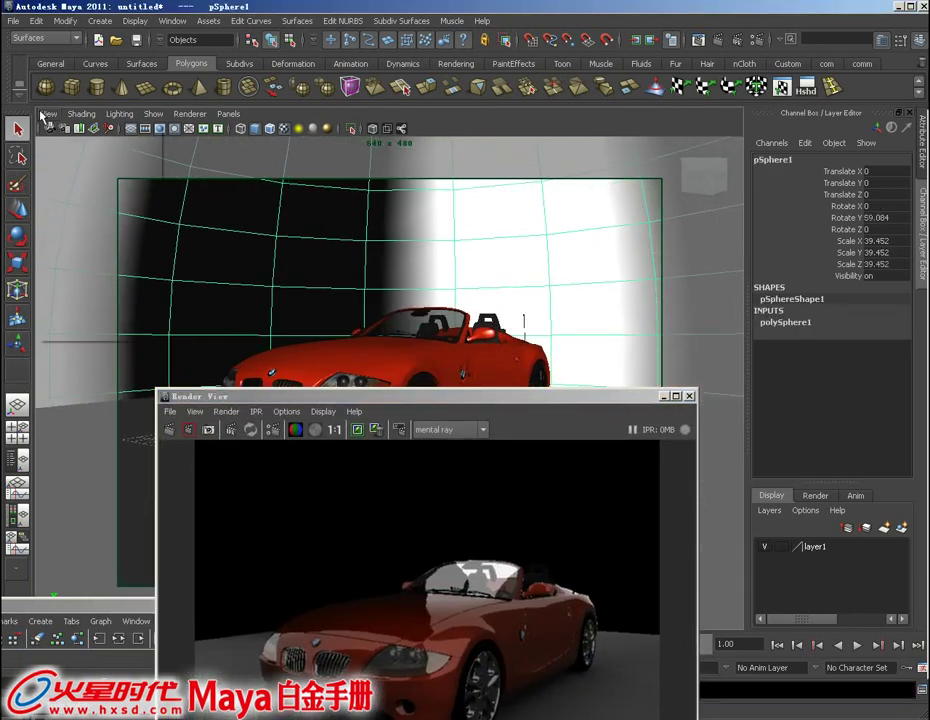
pyautogui.click(48, 113)
pyautogui.click(200, 257)
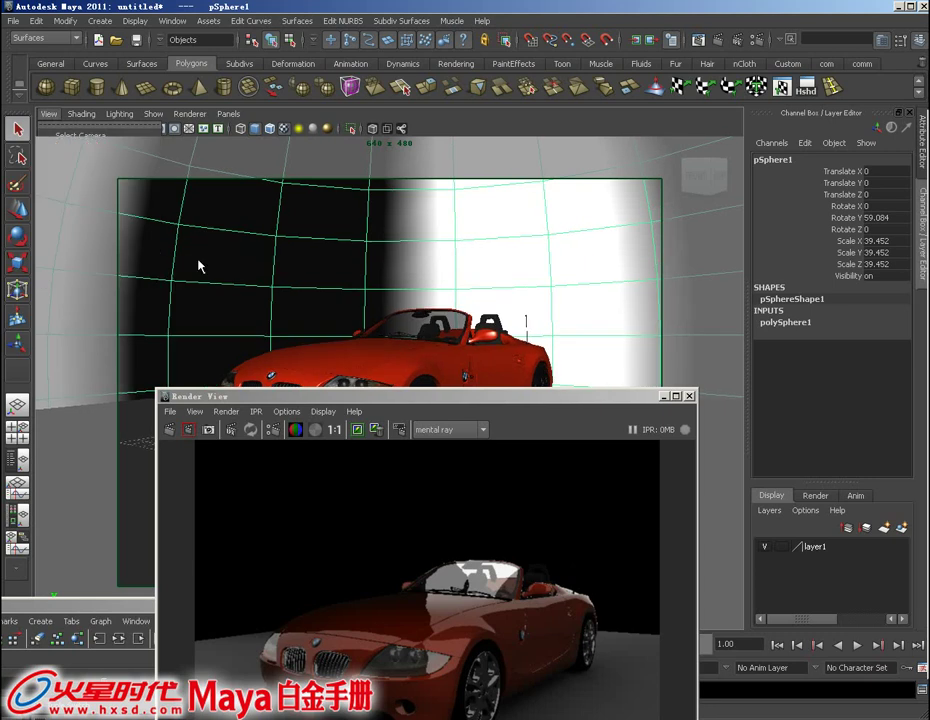
pyautogui.moveTo(445, 398); pyautogui.dragTo(409, 474)
pyautogui.press('e')
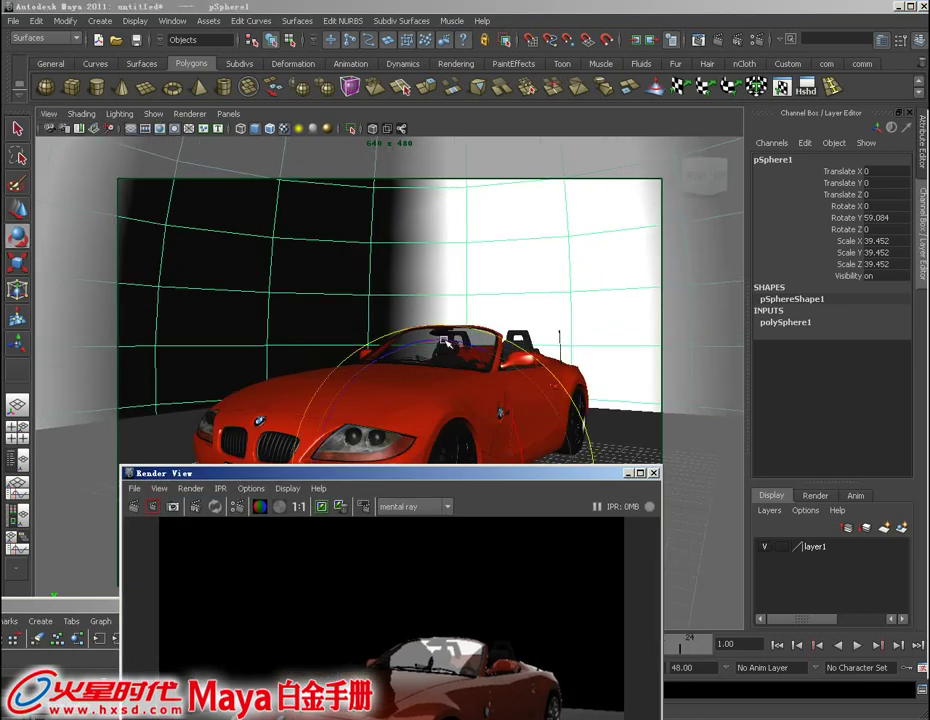
pyautogui.moveTo(477, 482)
pyautogui.mouseDown()
pyautogui.moveTo(687, 79)
pyautogui.moveTo(798, 17)
pyautogui.mouseUp()
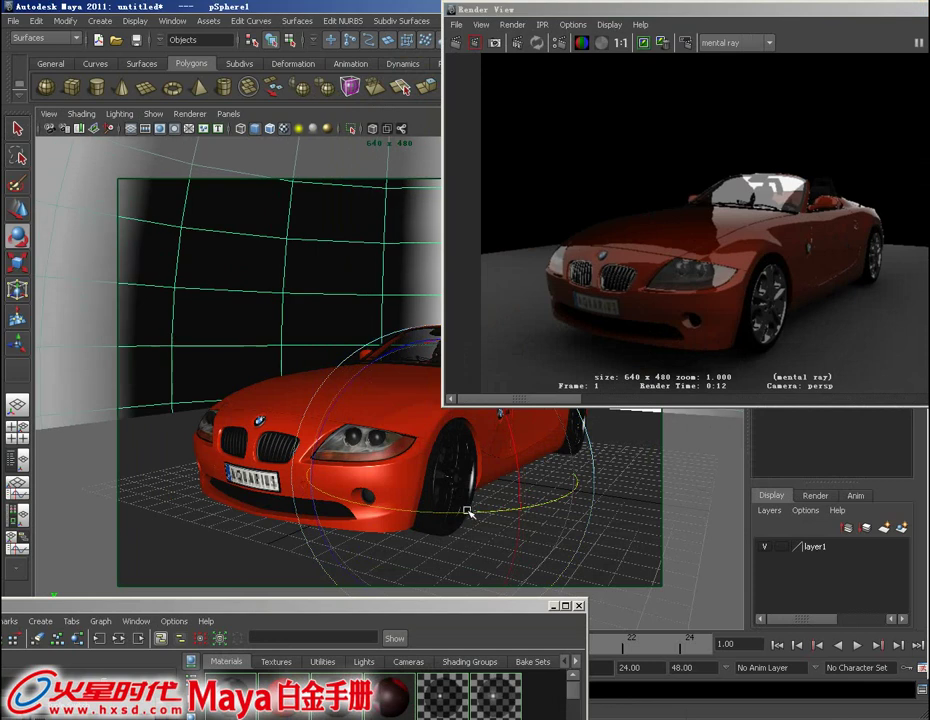
pyautogui.moveTo(472, 514)
pyautogui.mouseDown()
pyautogui.moveTo(521, 484)
pyautogui.moveTo(481, 485)
pyautogui.moveTo(566, 151)
pyautogui.mouseUp()
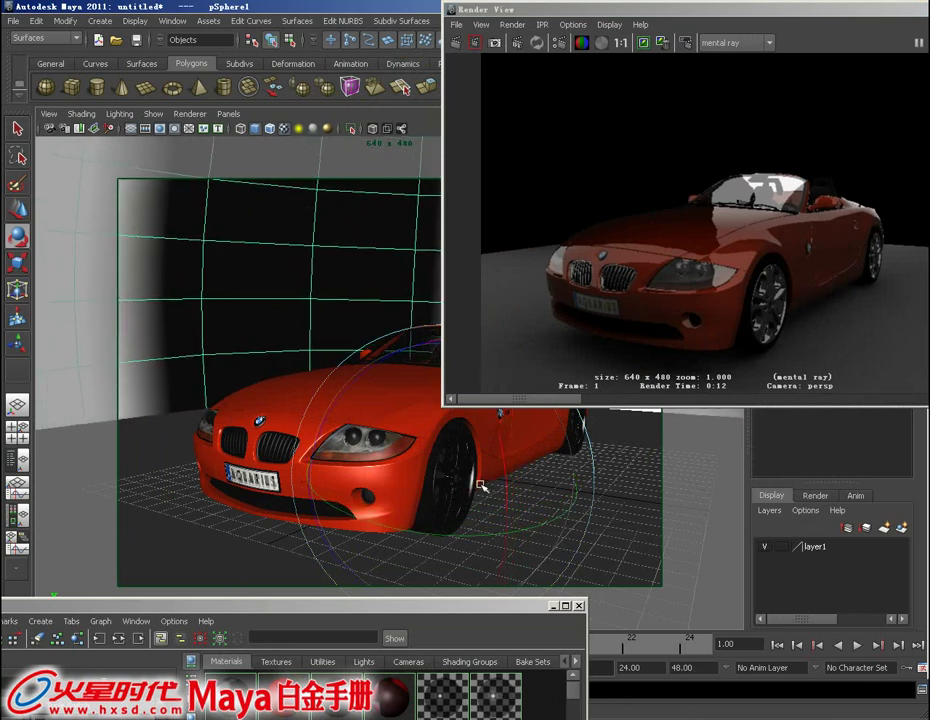
# - Re-render the roadster to check the reflections from the rotated environment sphere
pyautogui.moveTo(578, 20); pyautogui.dragTo(205, 76)
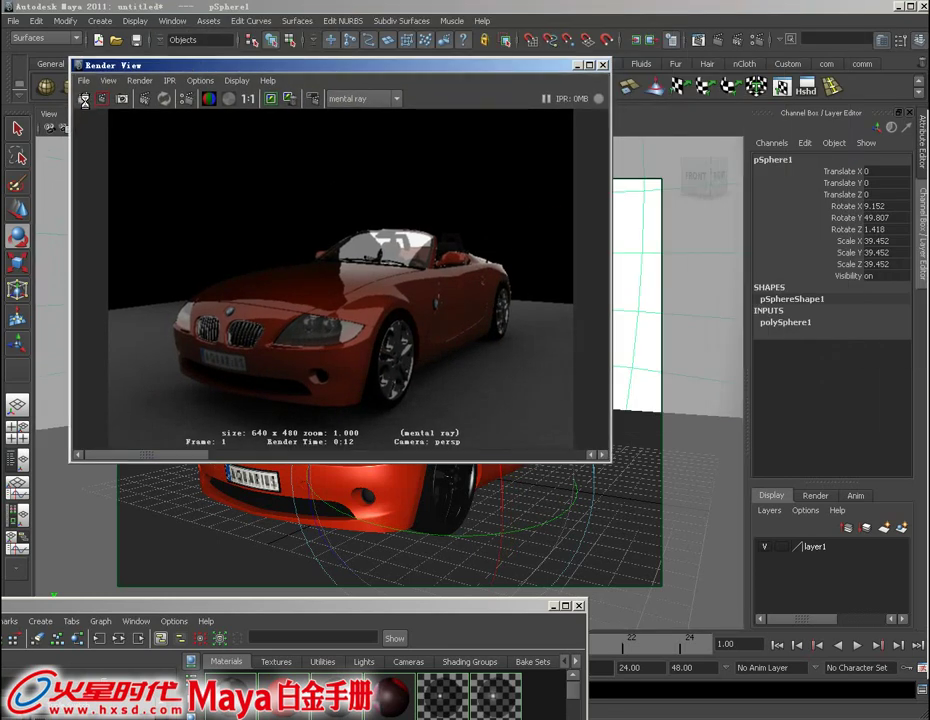
pyautogui.click(85, 98)
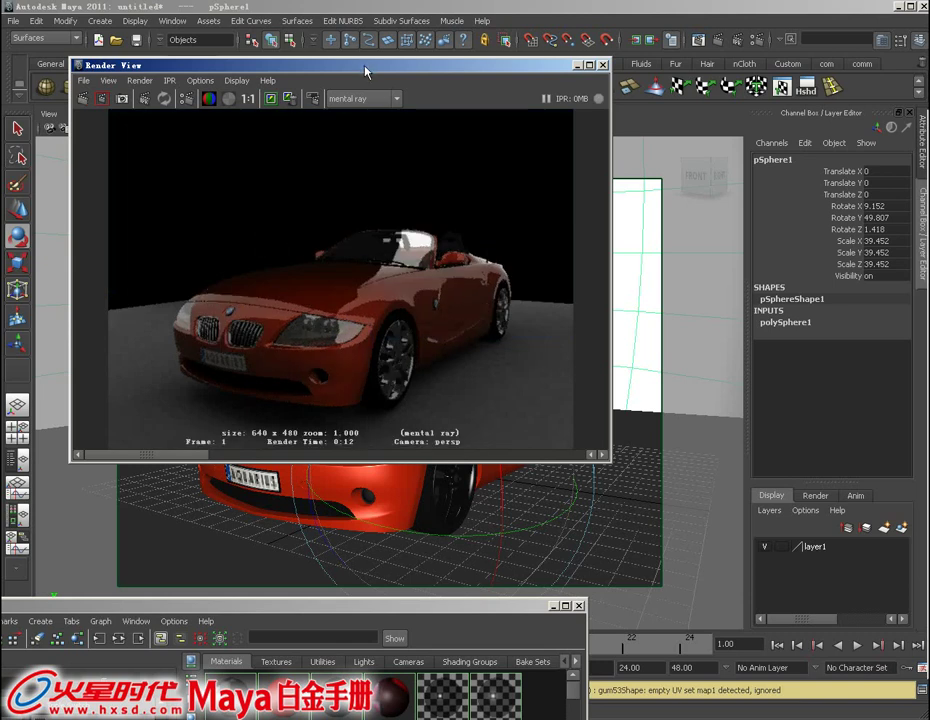
pyautogui.moveTo(365, 72); pyautogui.dragTo(342, 45)
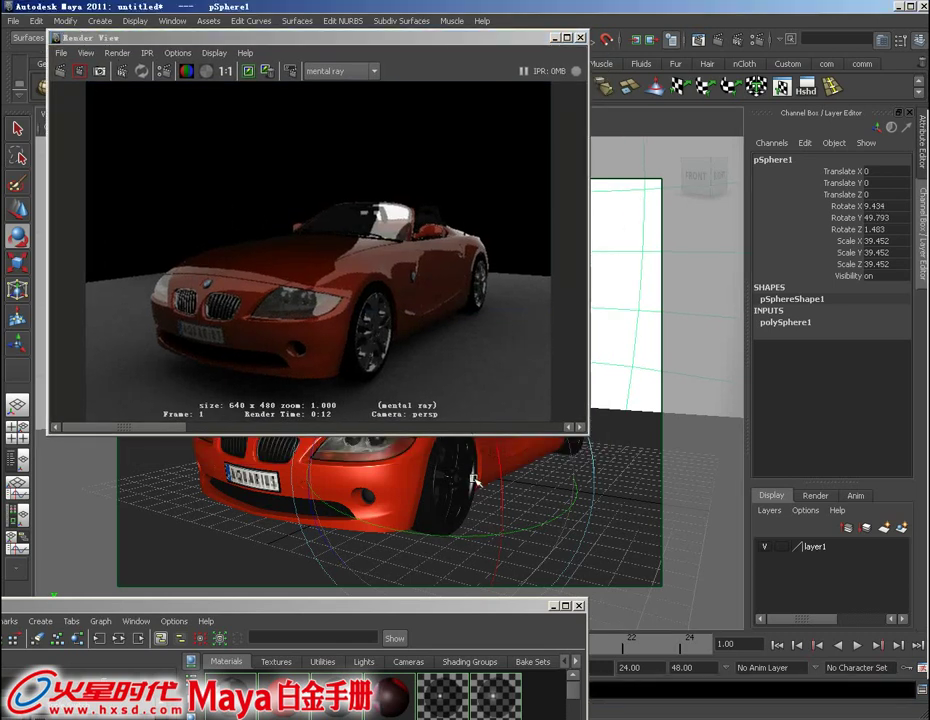
pyautogui.click(62, 71)
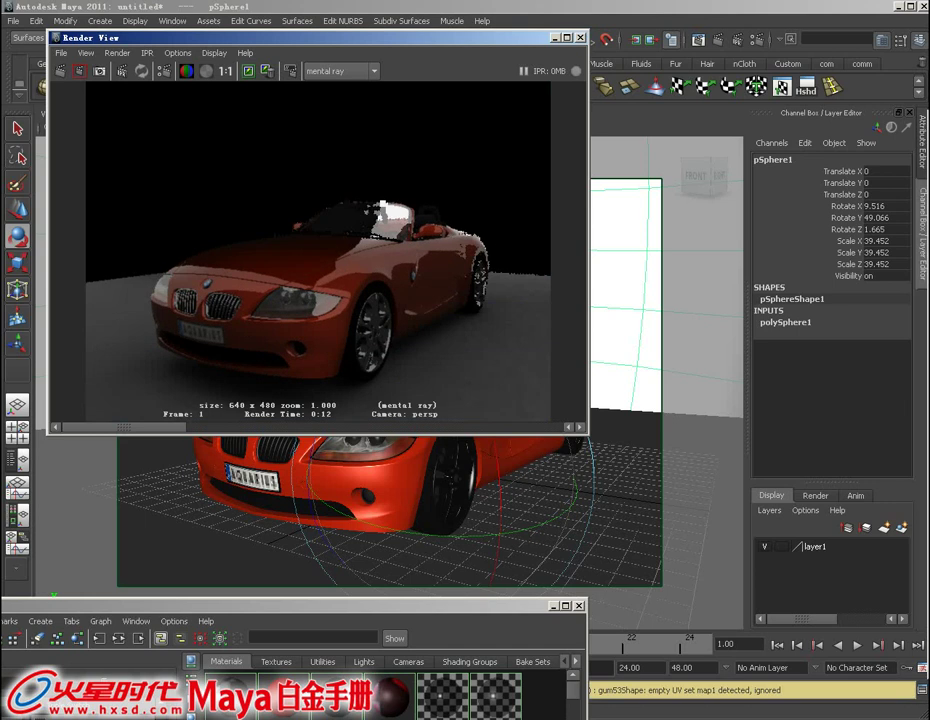
# - Choose the Production quality preset, enable Final Gathering, and set image size to 1k Square (1024 x 1024)
pyautogui.moveTo(560, 92); pyautogui.dragTo(498, 74)
pyautogui.click(596, 147)
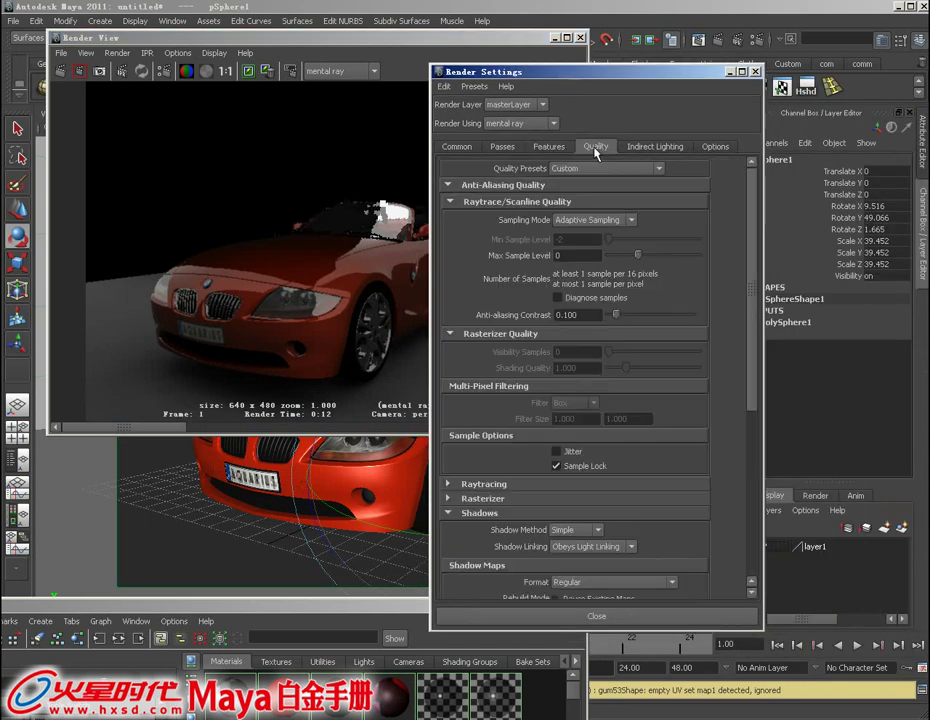
pyautogui.click(588, 170)
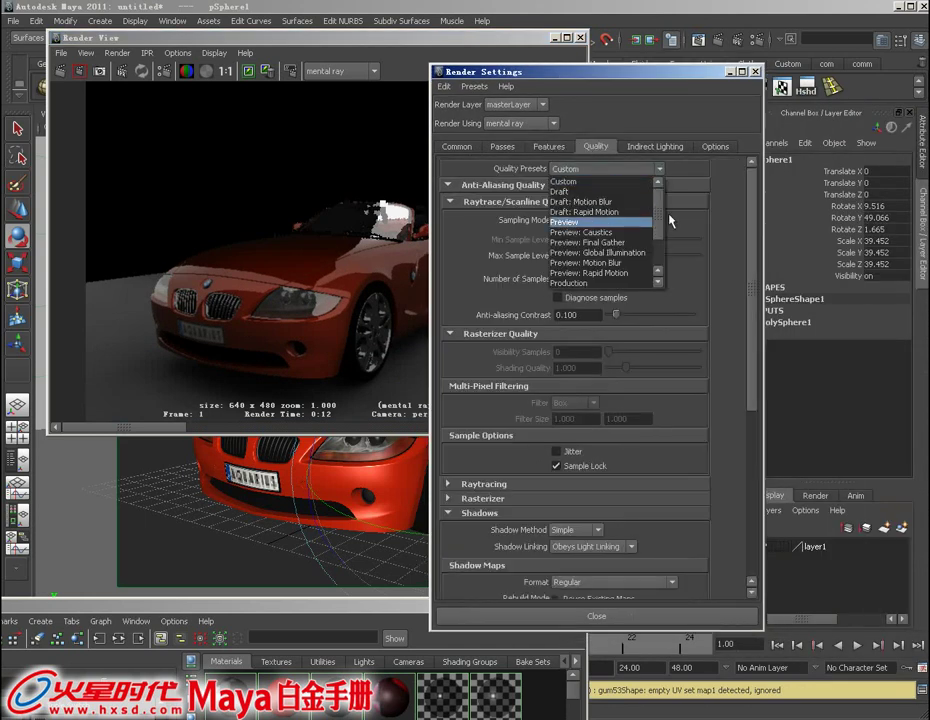
pyautogui.scroll(-2, 611, 230)
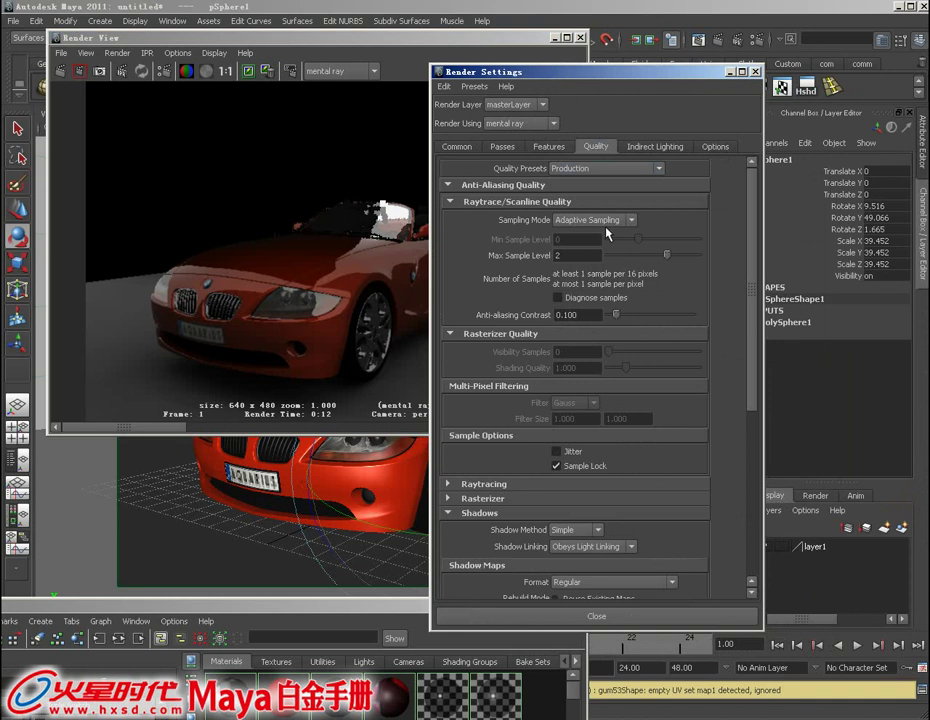
pyautogui.click(548, 146)
pyautogui.click(555, 275)
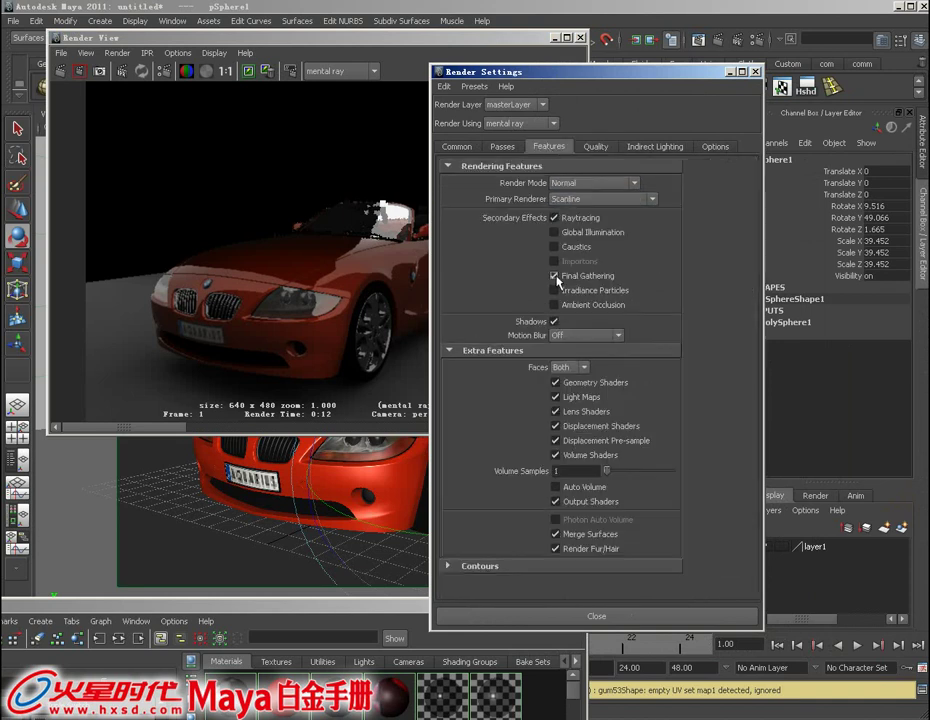
pyautogui.click(457, 146)
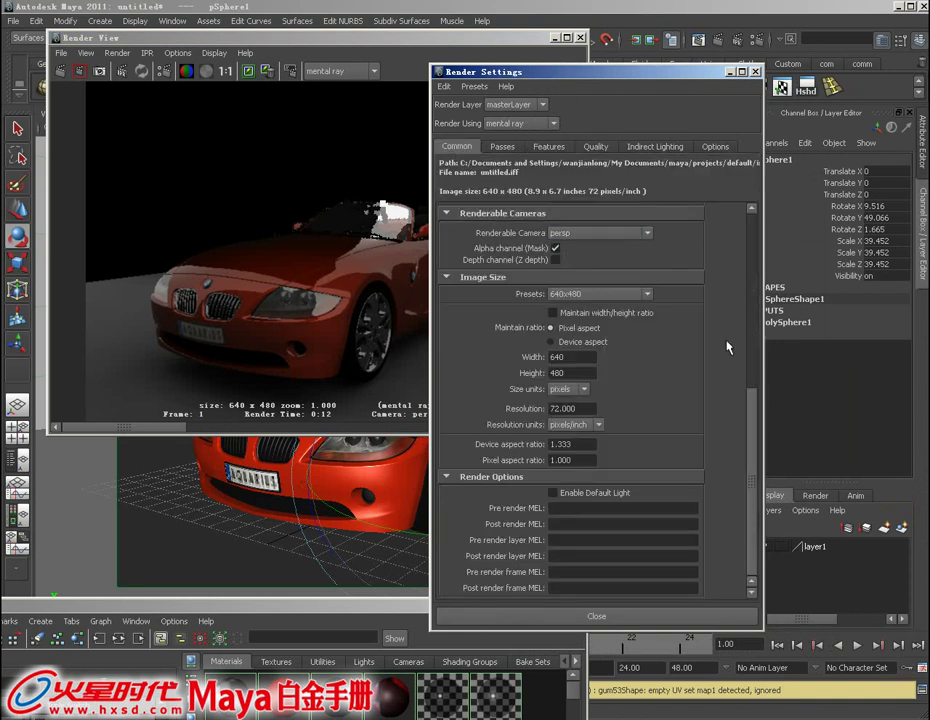
pyautogui.click(588, 296)
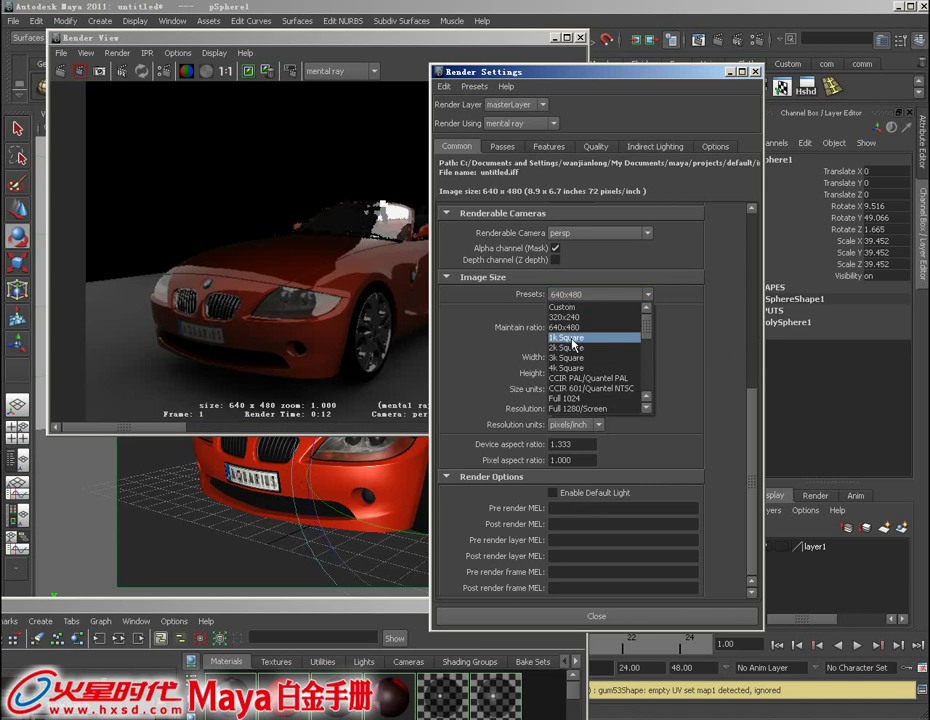
pyautogui.click(580, 337)
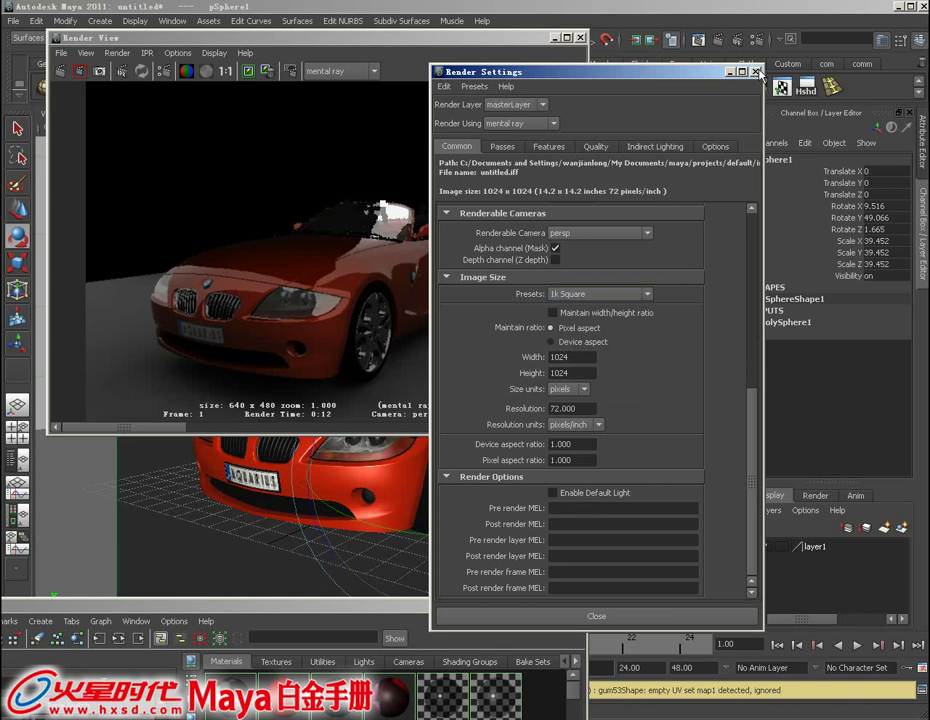
# - Close Render Settings and render the current frame at 1024 x 1024
pyautogui.click(755, 72)
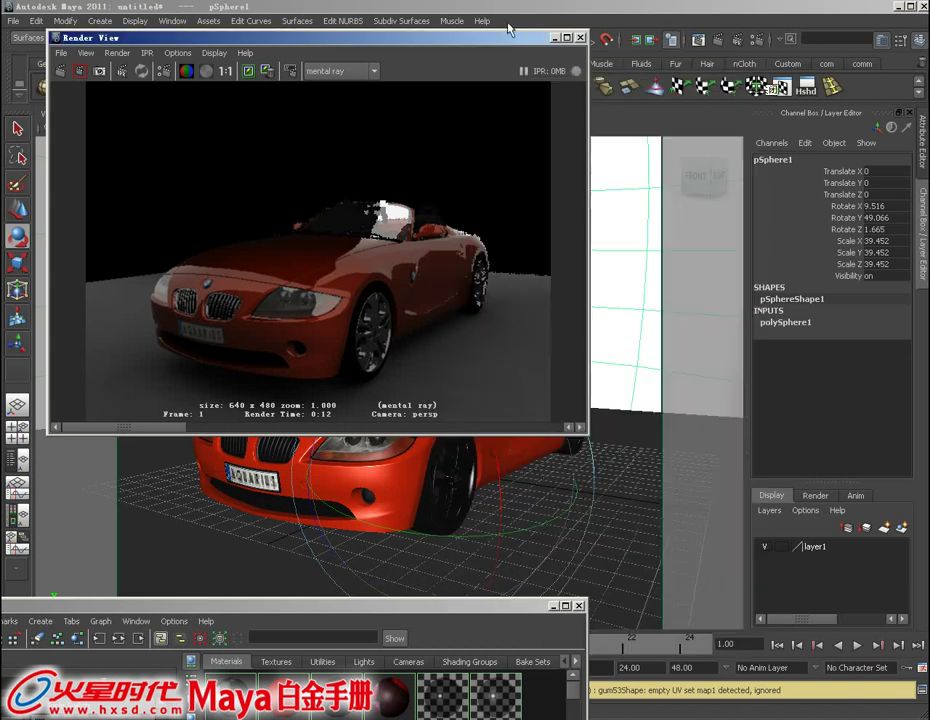
pyautogui.moveTo(508, 30)
pyautogui.mouseDown()
pyautogui.moveTo(646, 213)
pyautogui.moveTo(624, 268)
pyautogui.mouseUp()
pyautogui.click(706, 262)
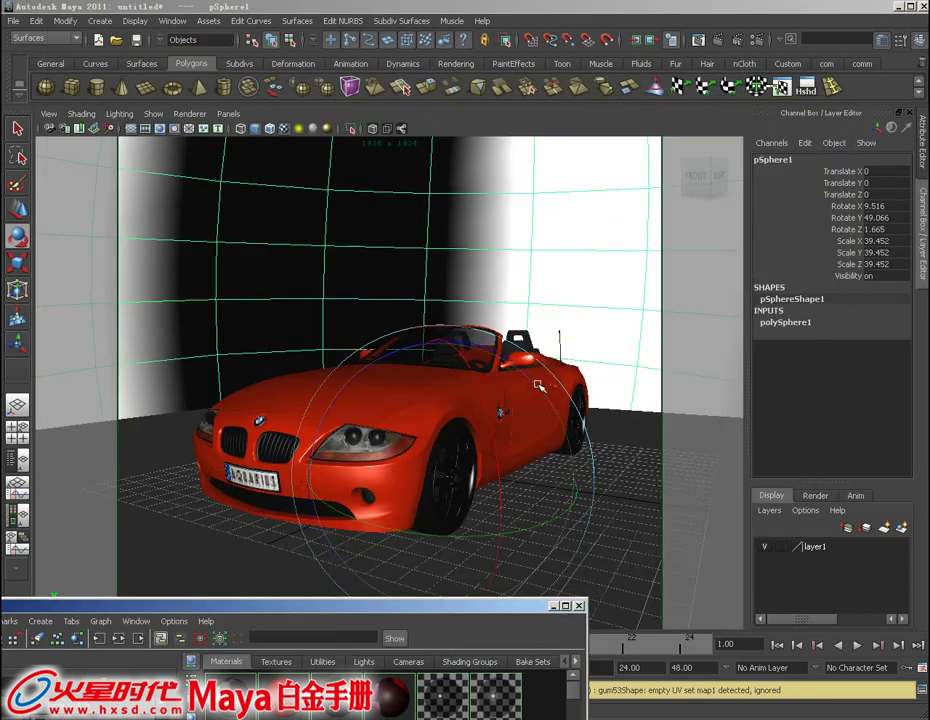
pyautogui.click(697, 39)
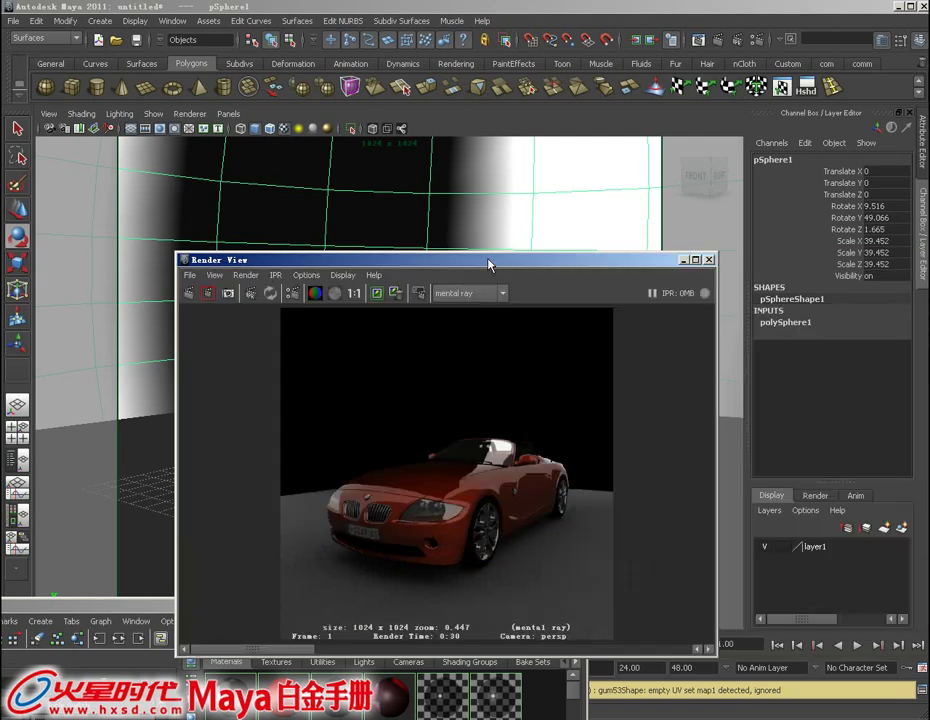
# - Enlarge and zoom the Render View to inspect the finished render, then minimize it
pyautogui.moveTo(490, 263); pyautogui.dragTo(383, 97)
pyautogui.moveTo(605, 485); pyautogui.dragTo(800, 677)
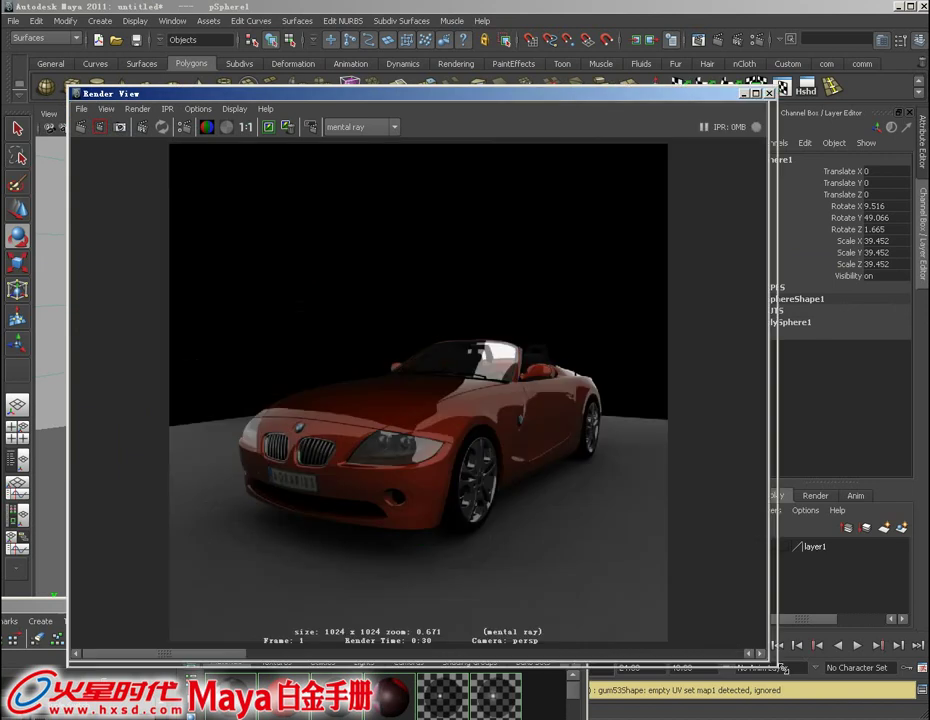
pyautogui.scroll(5, 585, 532)
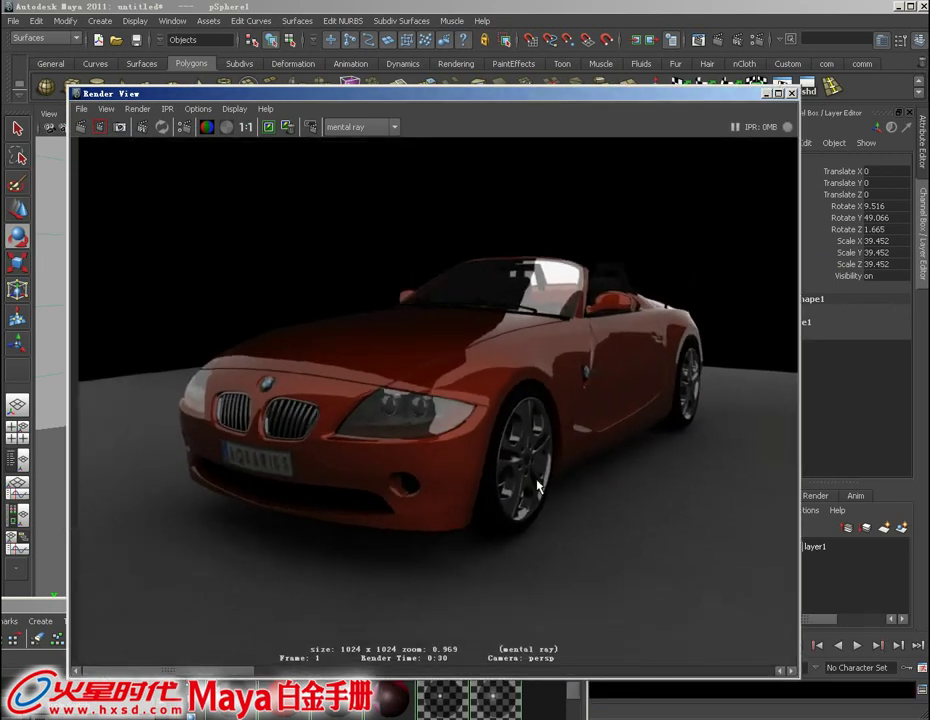
pyautogui.keyDown('alt'); pyautogui.moveTo(585, 532); pyautogui.dragTo(514, 508, button='right'); pyautogui.keyUp('alt')
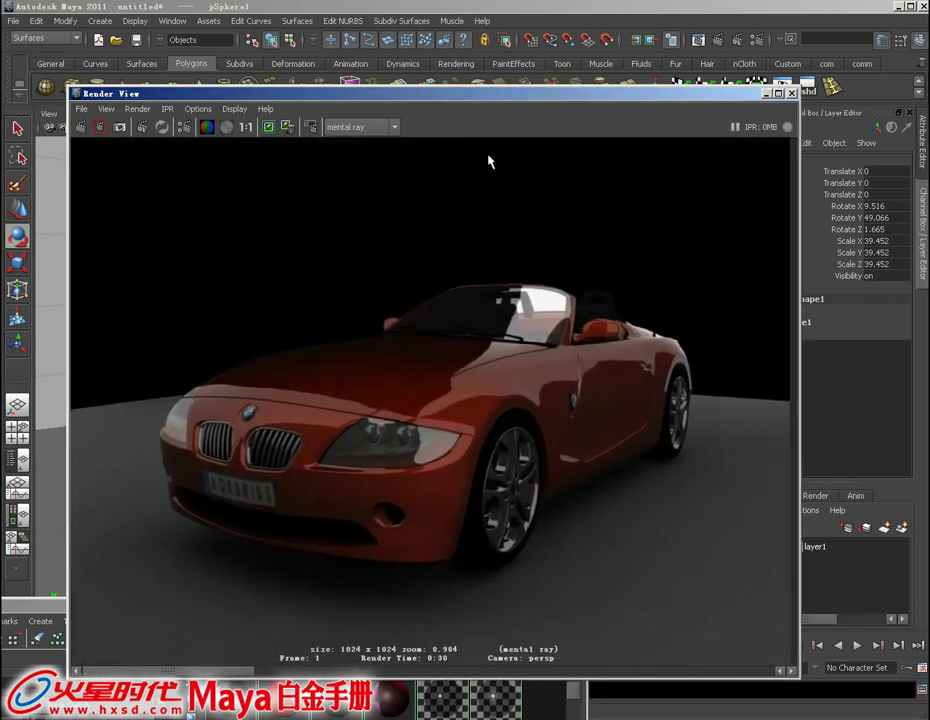
pyautogui.moveTo(478, 100); pyautogui.dragTo(475, 108)
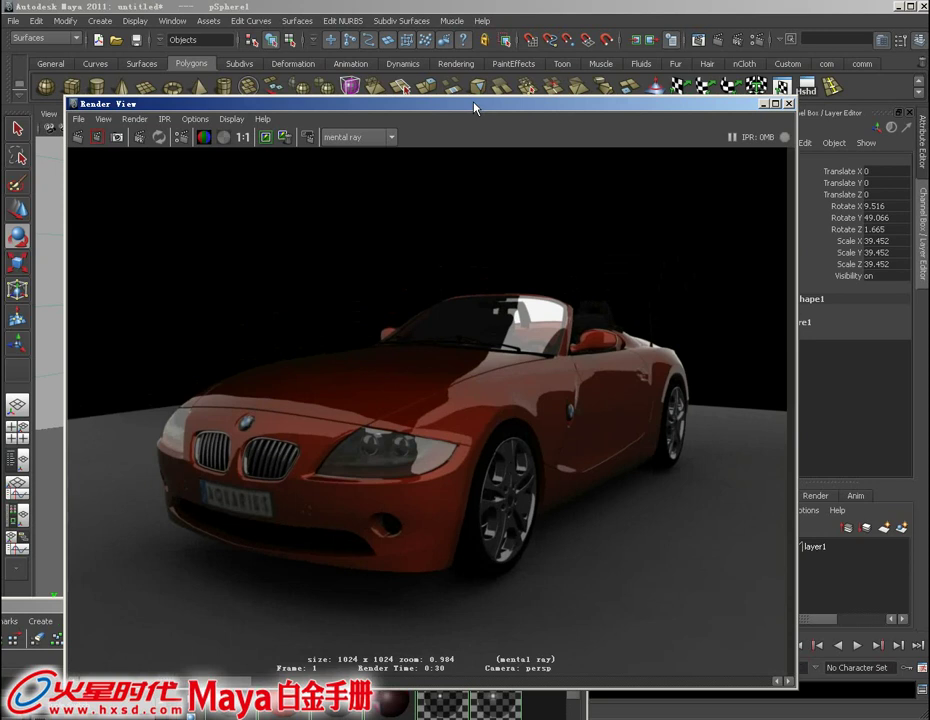
pyautogui.moveTo(475, 108); pyautogui.dragTo(493, 100)
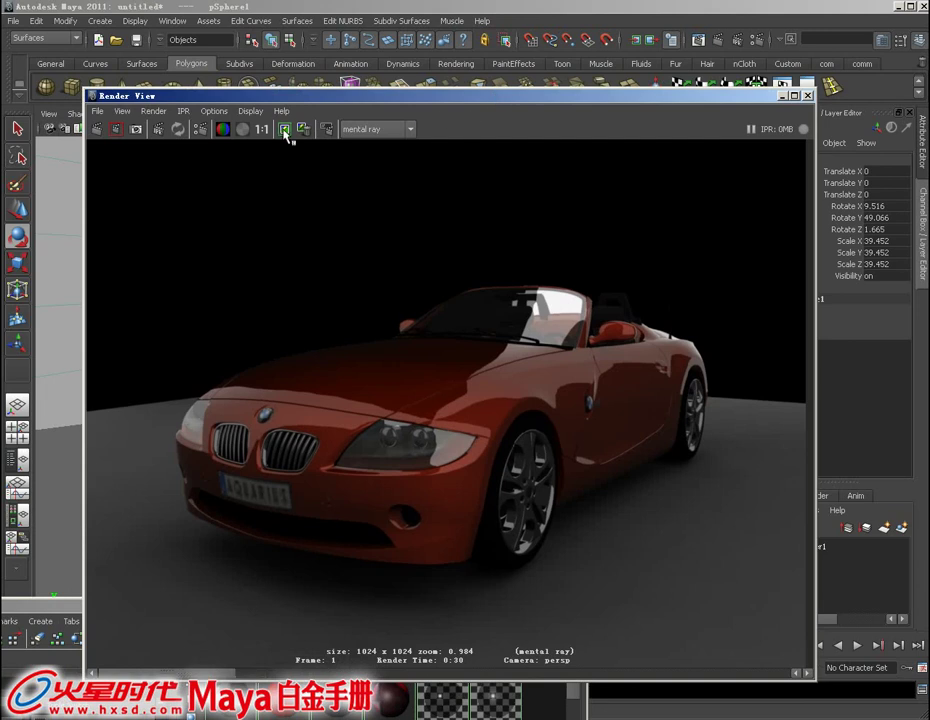
pyautogui.moveTo(322, 102); pyautogui.dragTo(308, 84)
pyautogui.moveTo(702, 84); pyautogui.dragTo(673, 102)
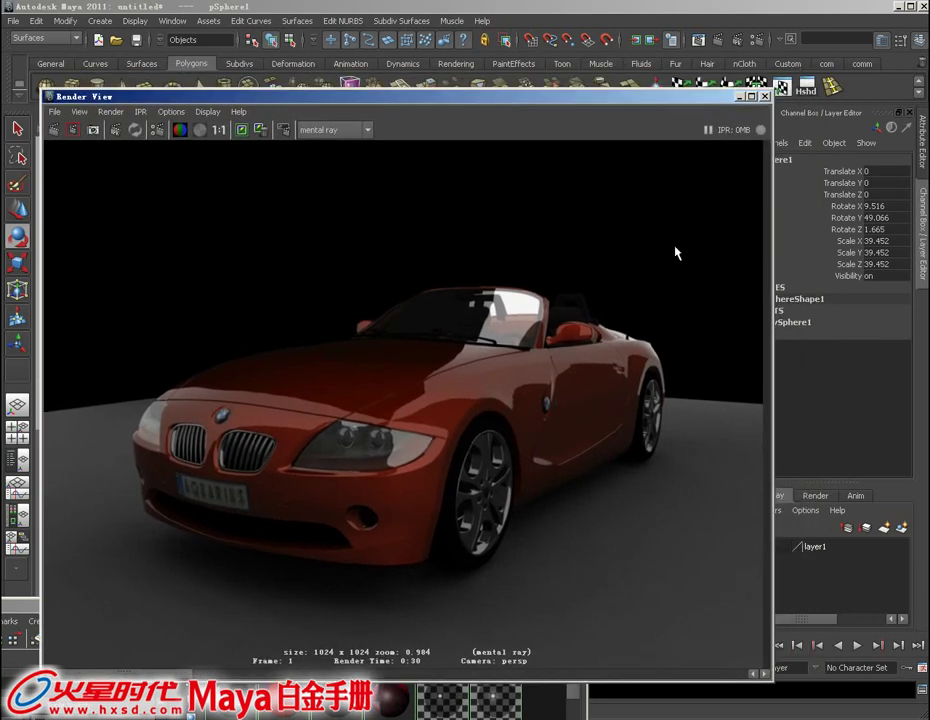
pyautogui.moveTo(641, 100); pyautogui.dragTo(614, 133)
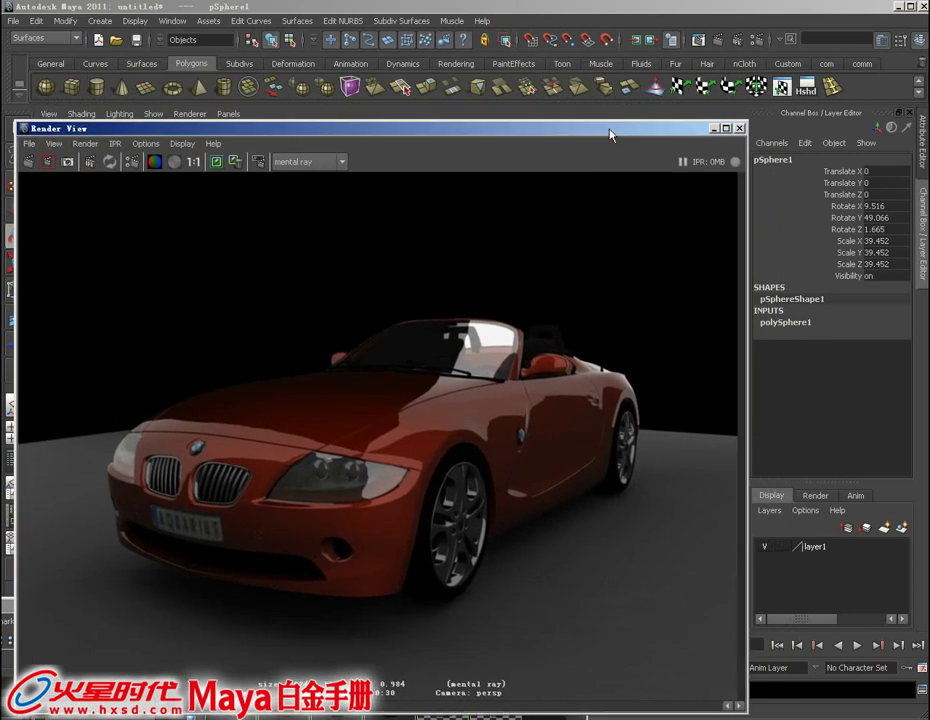
pyautogui.click(713, 129)
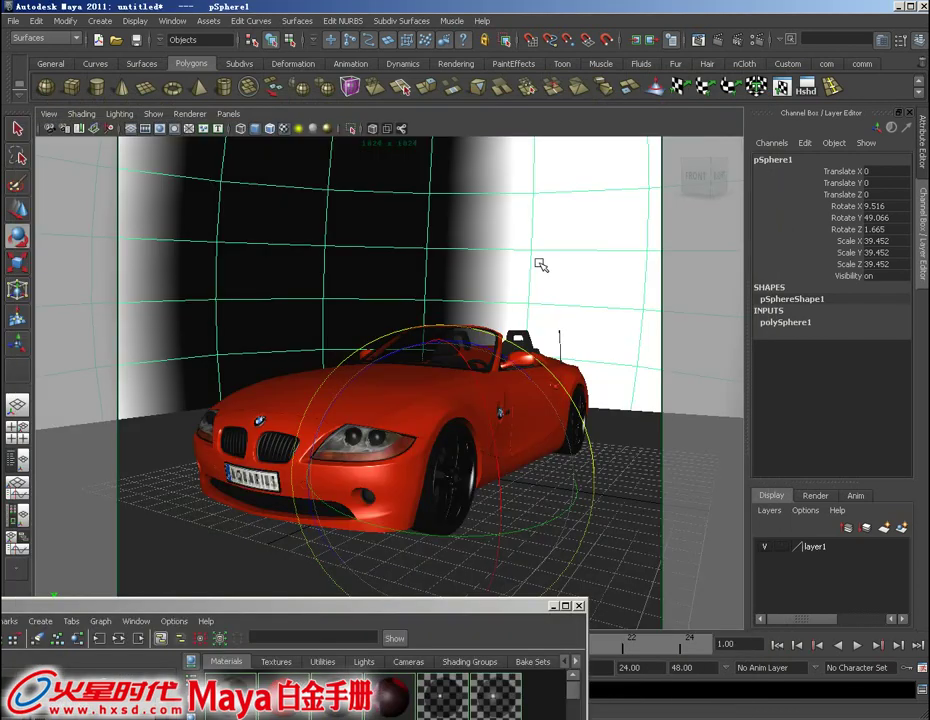
# - Hide pSphere1, then create a useBackground1 shader and assign it to the floor plane pPlane1
pyautogui.press('Delete')
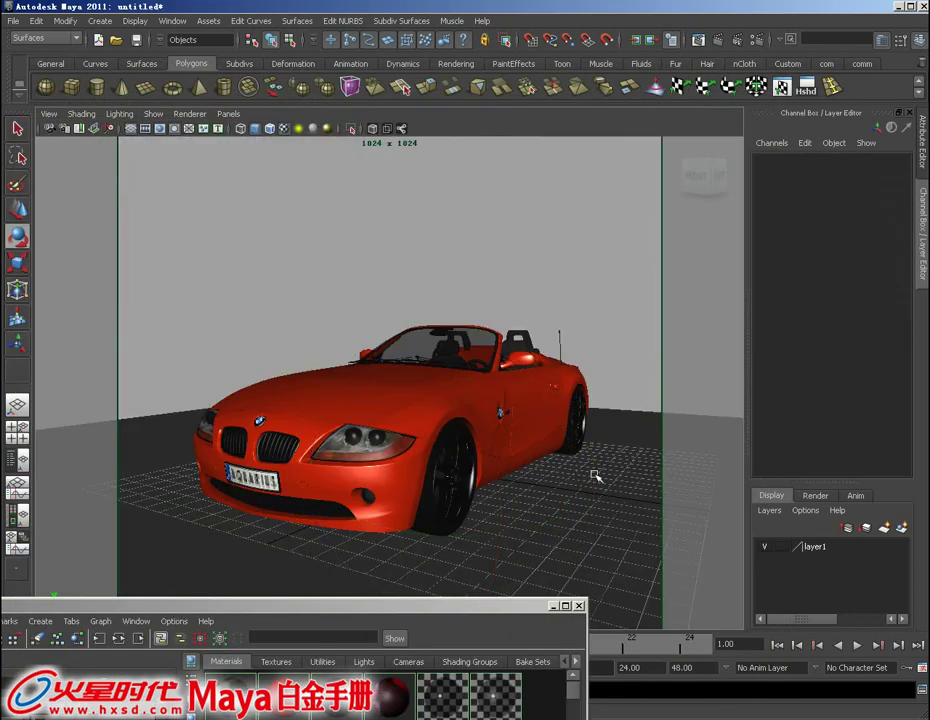
pyautogui.click(596, 494)
pyautogui.rightClick(604, 470)
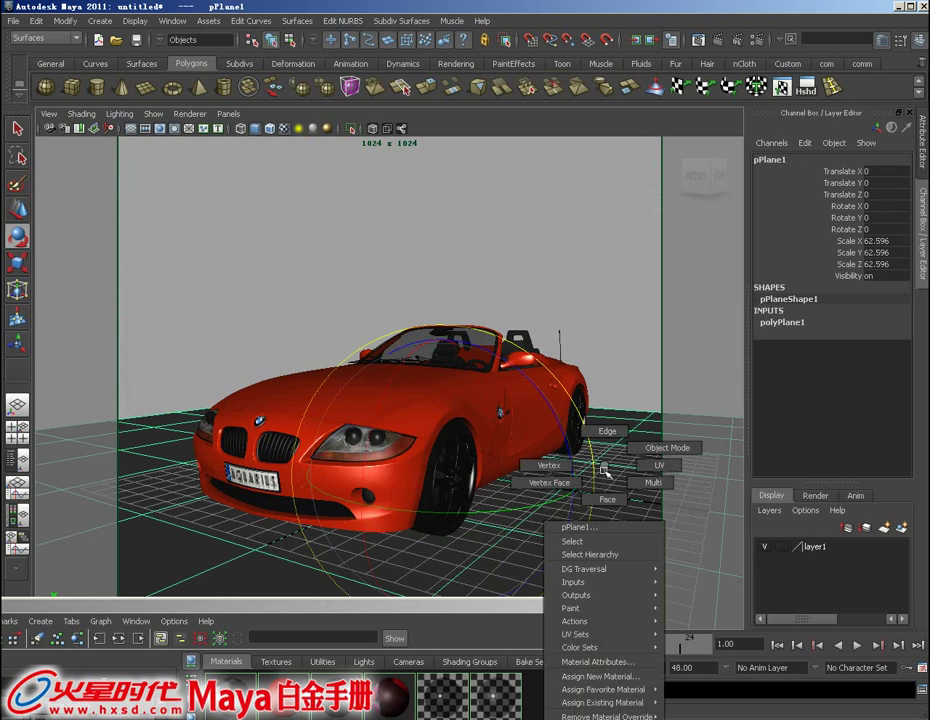
pyautogui.moveTo(470, 605); pyautogui.dragTo(745, 82)
pyautogui.moveTo(436, 311); pyautogui.dragTo(436, 188)
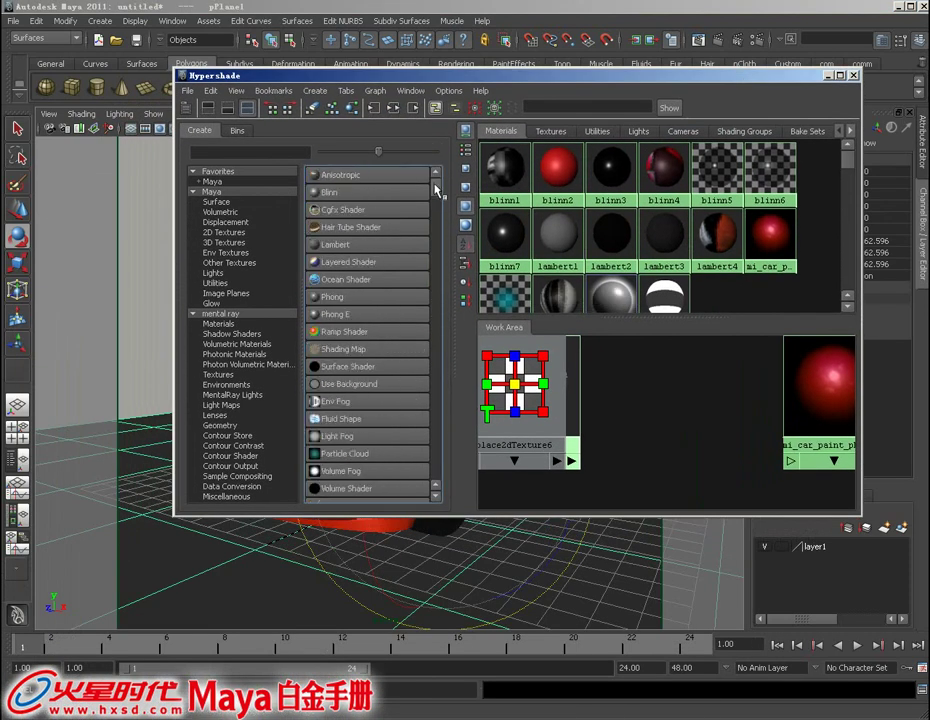
pyautogui.click(362, 384)
pyautogui.moveTo(533, 424); pyautogui.dragTo(657, 425)
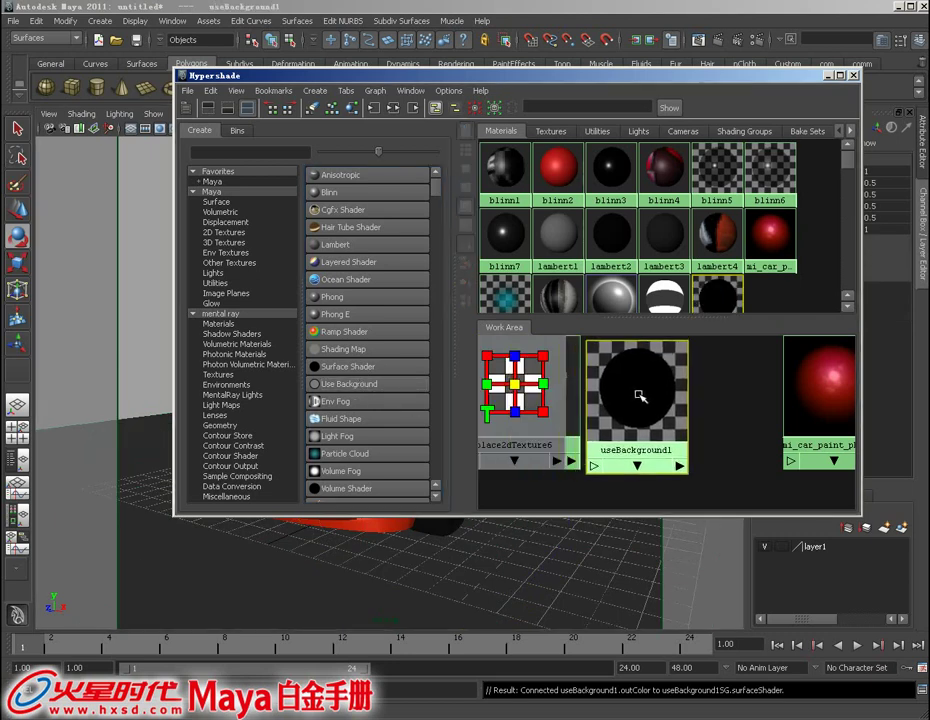
pyautogui.moveTo(657, 425); pyautogui.dragTo(604, 566, button='middle')
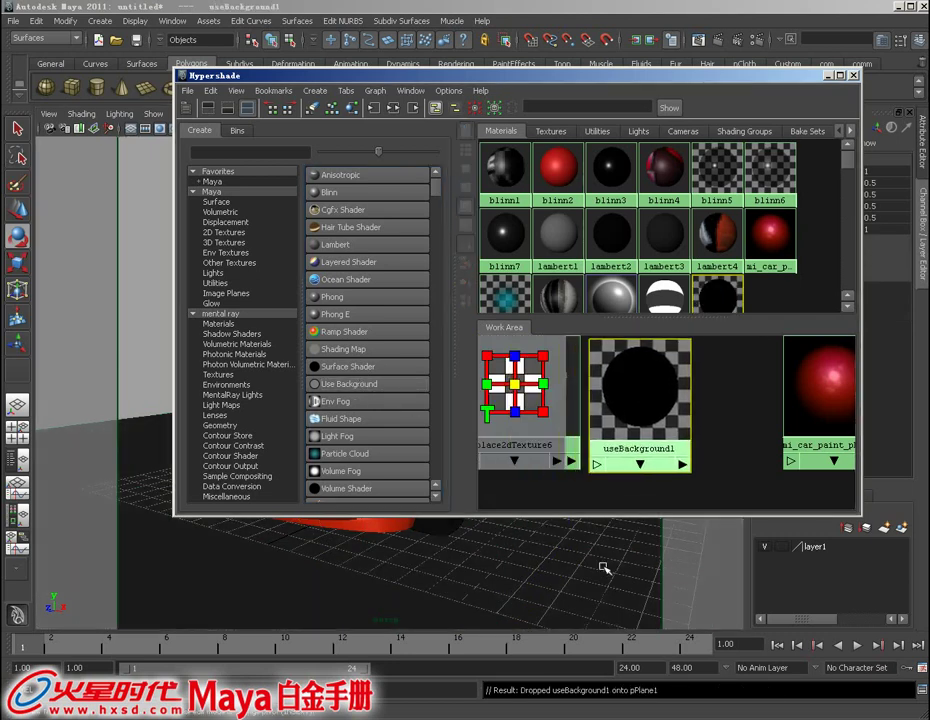
# - Set useBackground1's Reflectivity and Reflection Limit to 0
pyautogui.moveTo(578, 76); pyautogui.dragTo(255, 116)
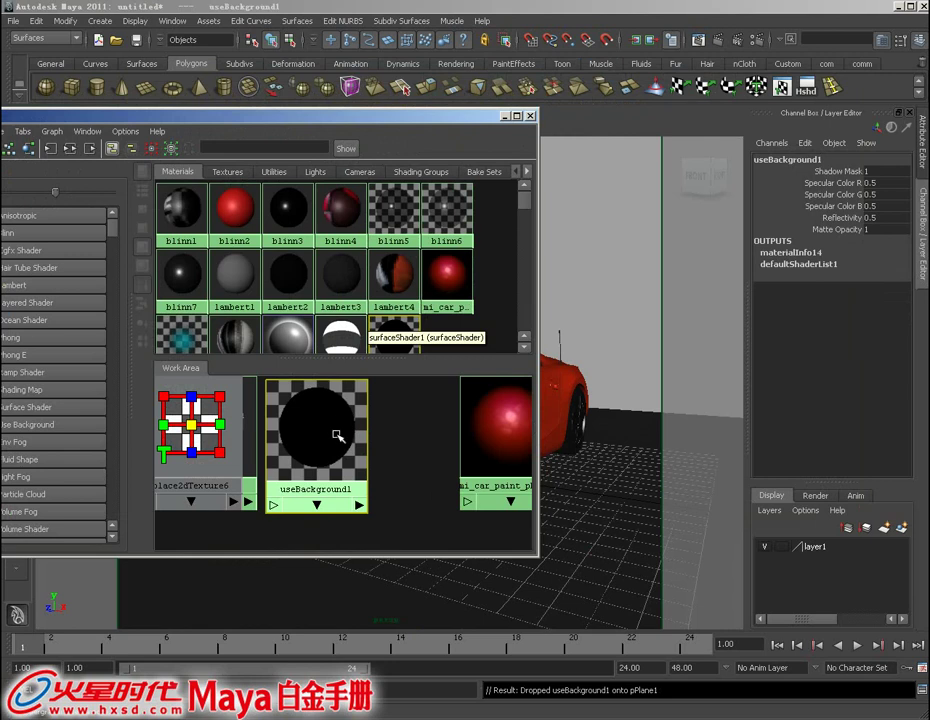
pyautogui.doubleClick(332, 433)
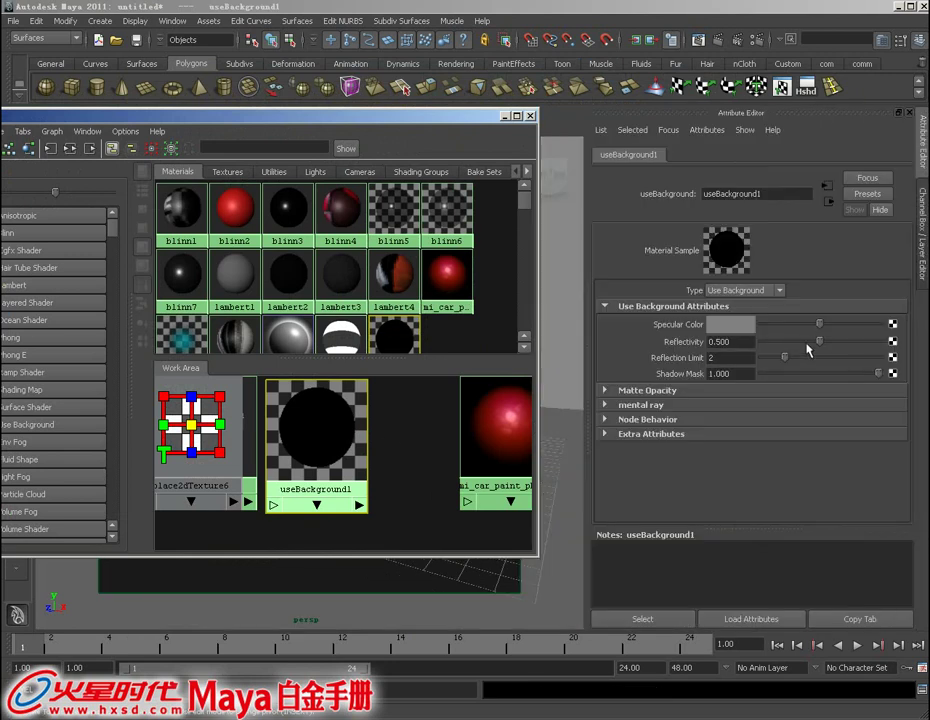
pyautogui.moveTo(812, 341)
pyautogui.mouseDown()
pyautogui.moveTo(761, 341)
pyautogui.moveTo(757, 362)
pyautogui.mouseUp()
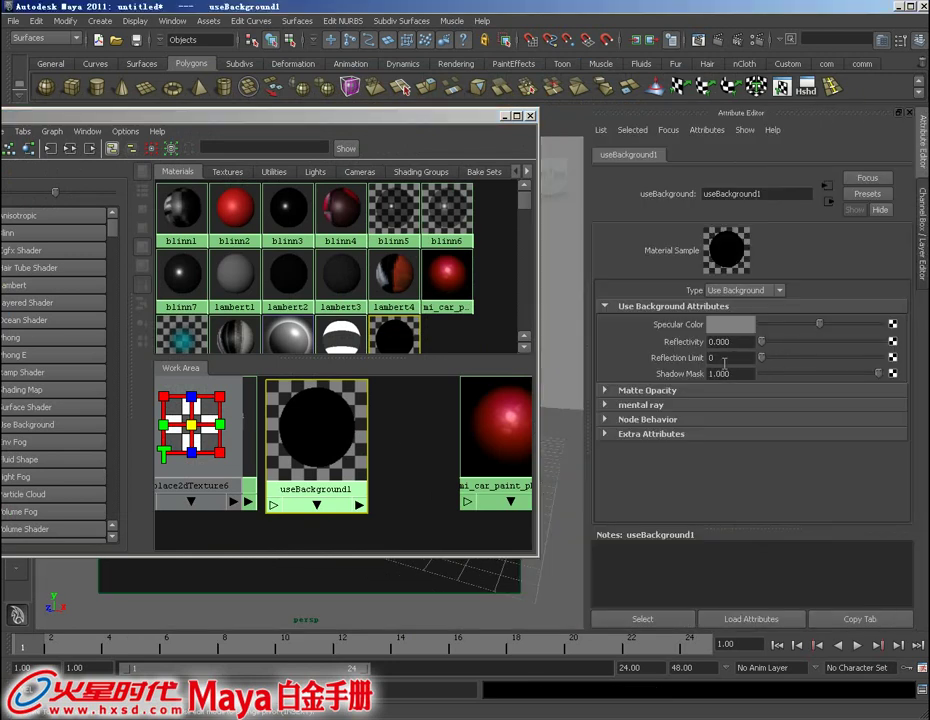
pyautogui.click(368, 95)
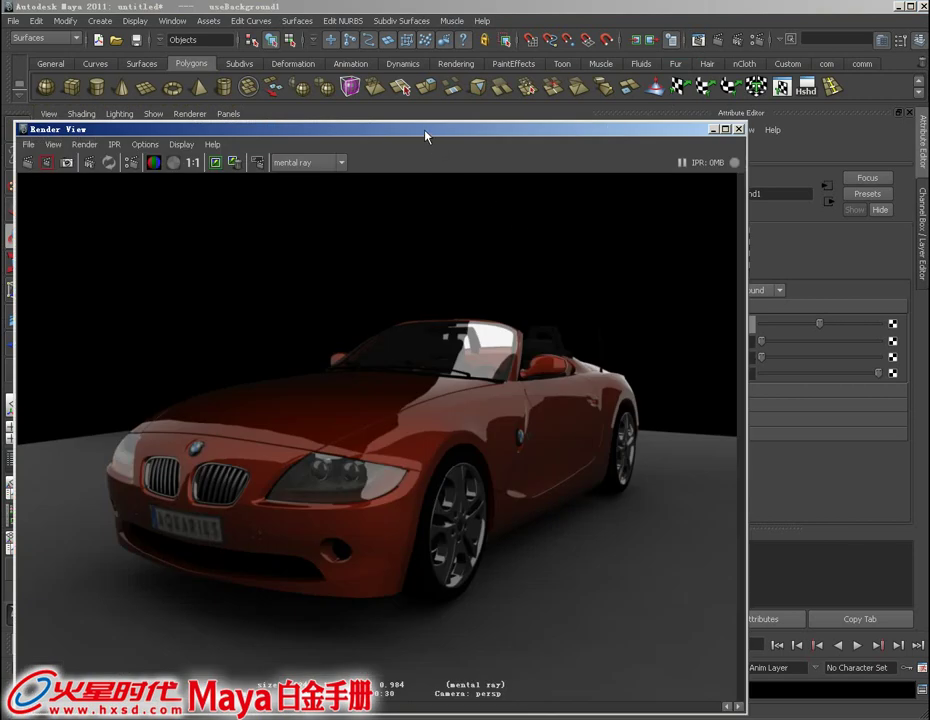
# - Render the current frame in Render View to preview the Use Background floor
pyautogui.moveTo(425, 131); pyautogui.dragTo(542, 35)
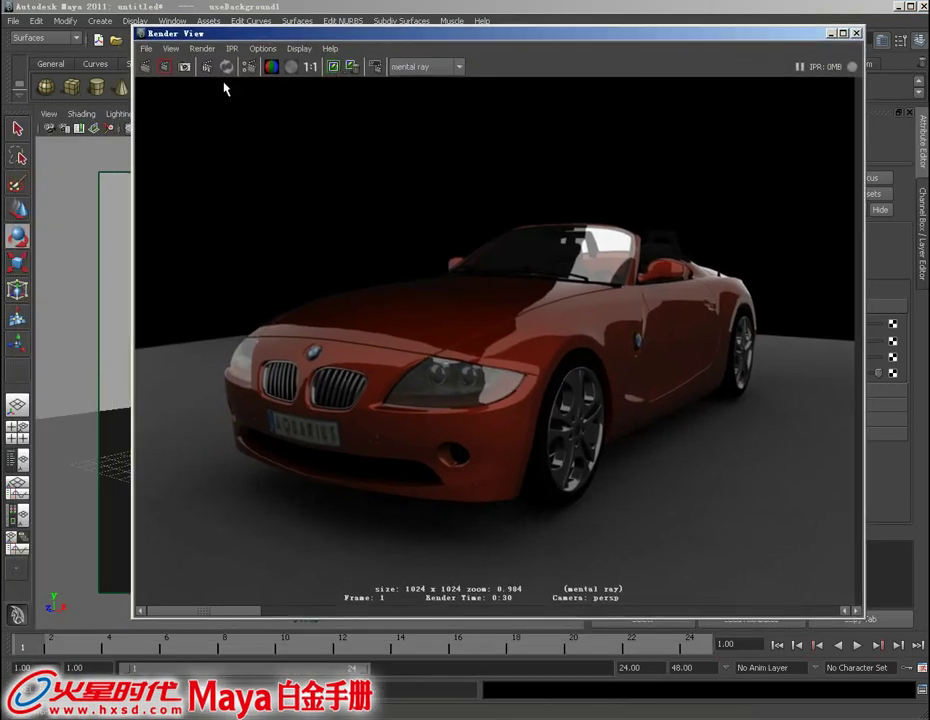
pyautogui.click(147, 67)
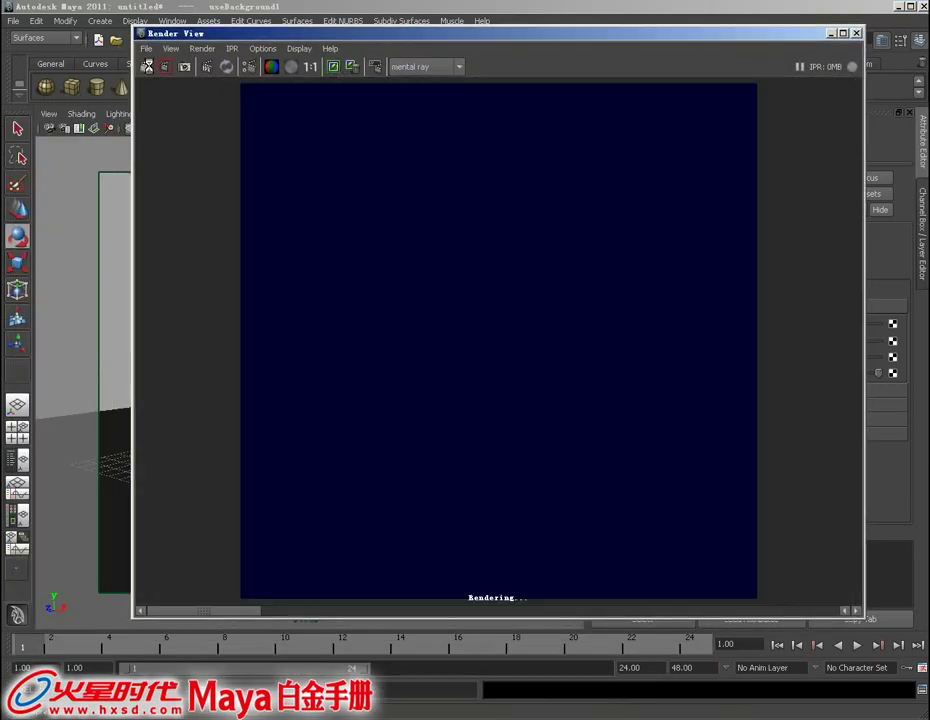
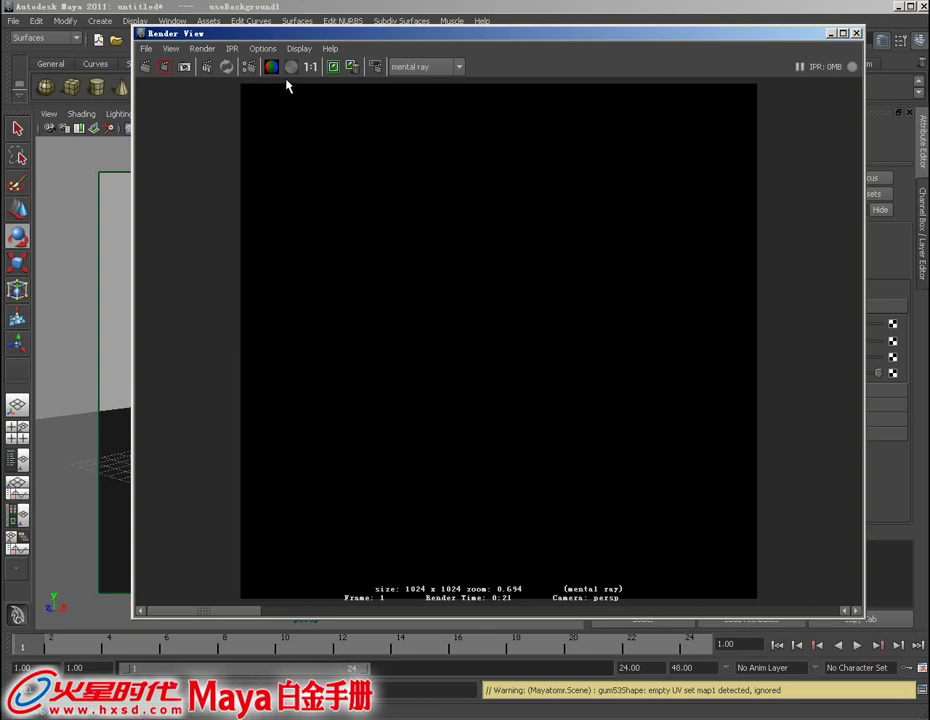
# - Display the render's alpha channel and save it to the desktop as Targa image m1
pyautogui.click(291, 66)
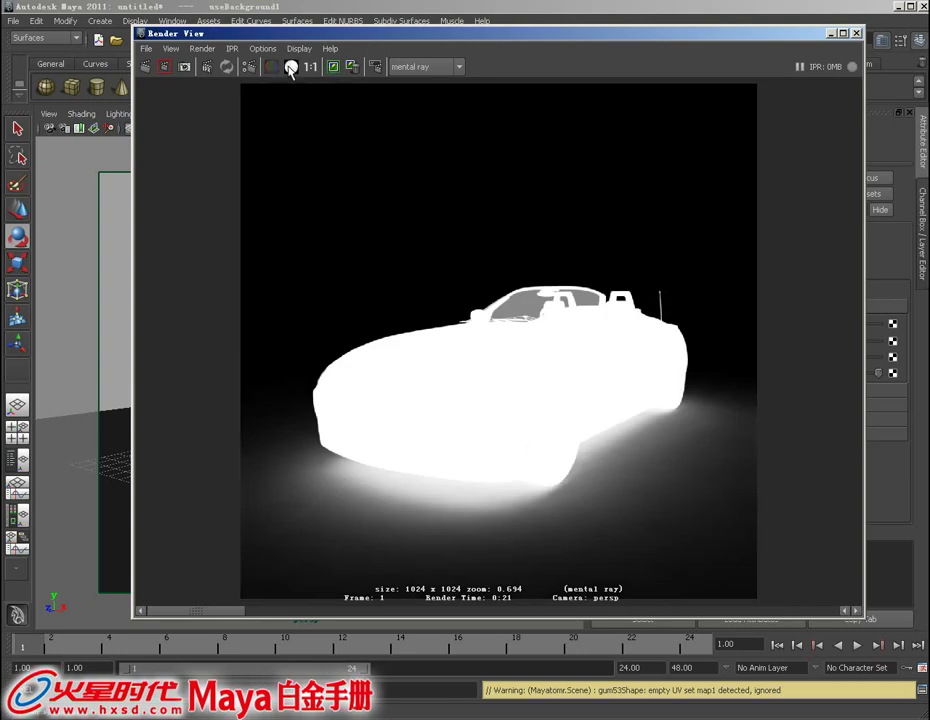
pyautogui.moveTo(346, 38)
pyautogui.mouseDown()
pyautogui.moveTo(331, 68)
pyautogui.moveTo(293, 64)
pyautogui.mouseUp()
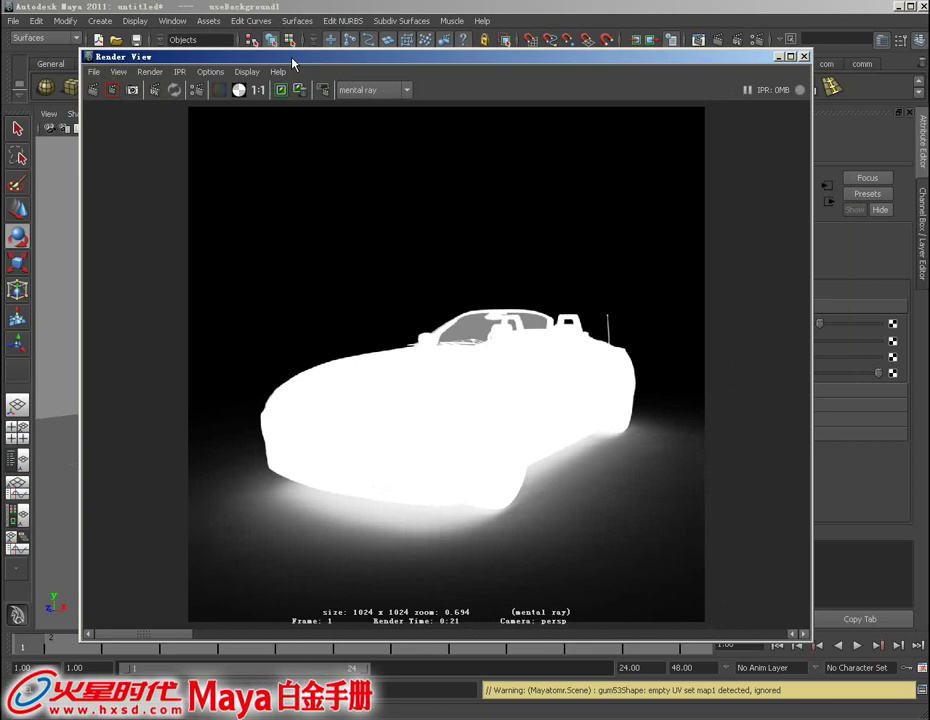
pyautogui.click(94, 72)
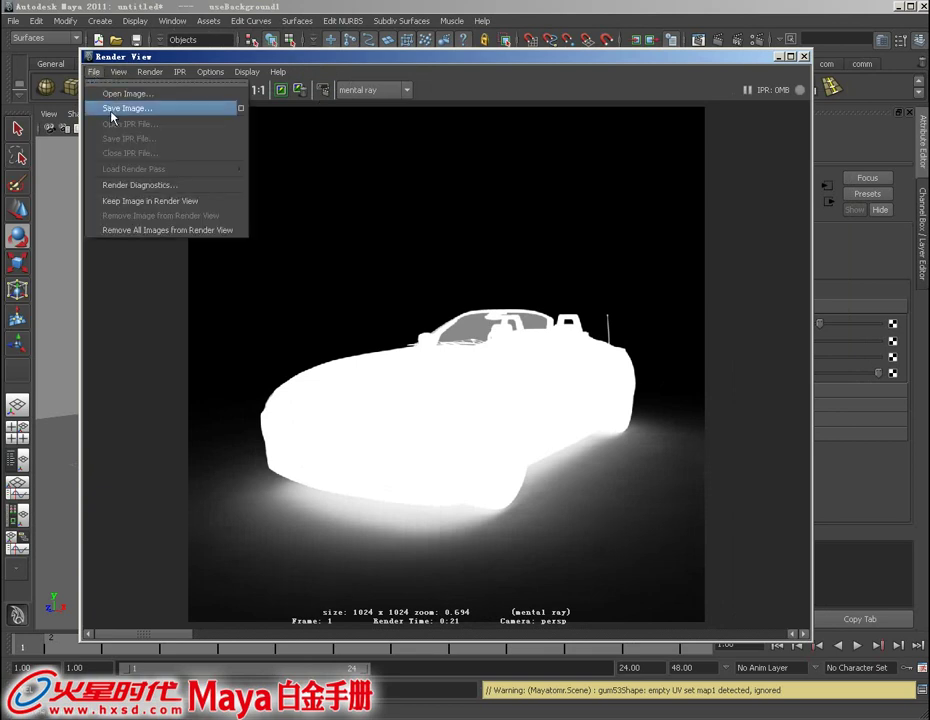
pyautogui.click(112, 108)
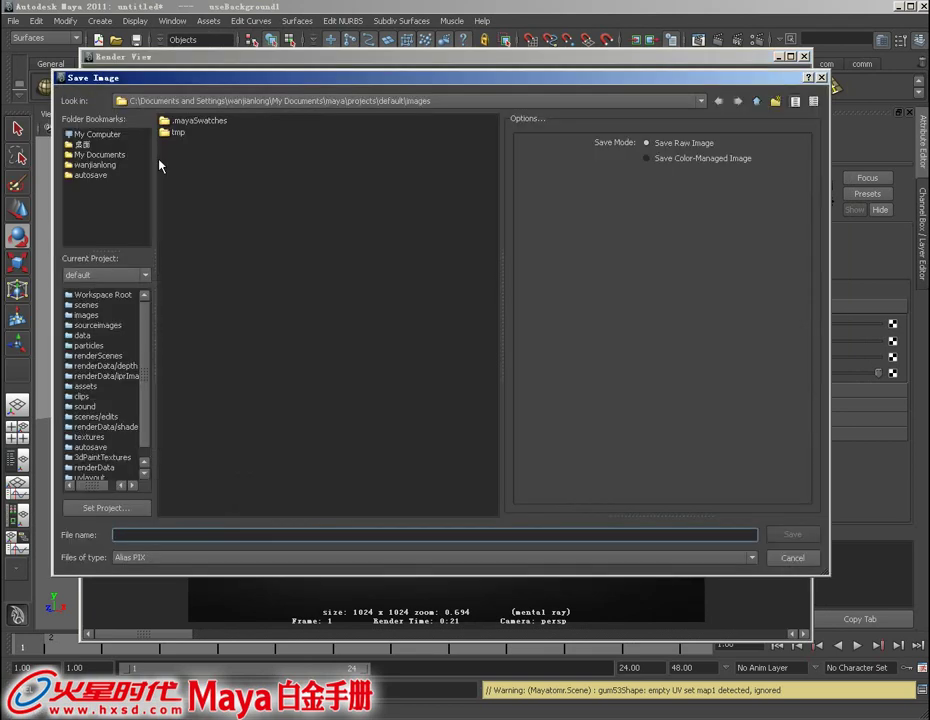
pyautogui.click(82, 144)
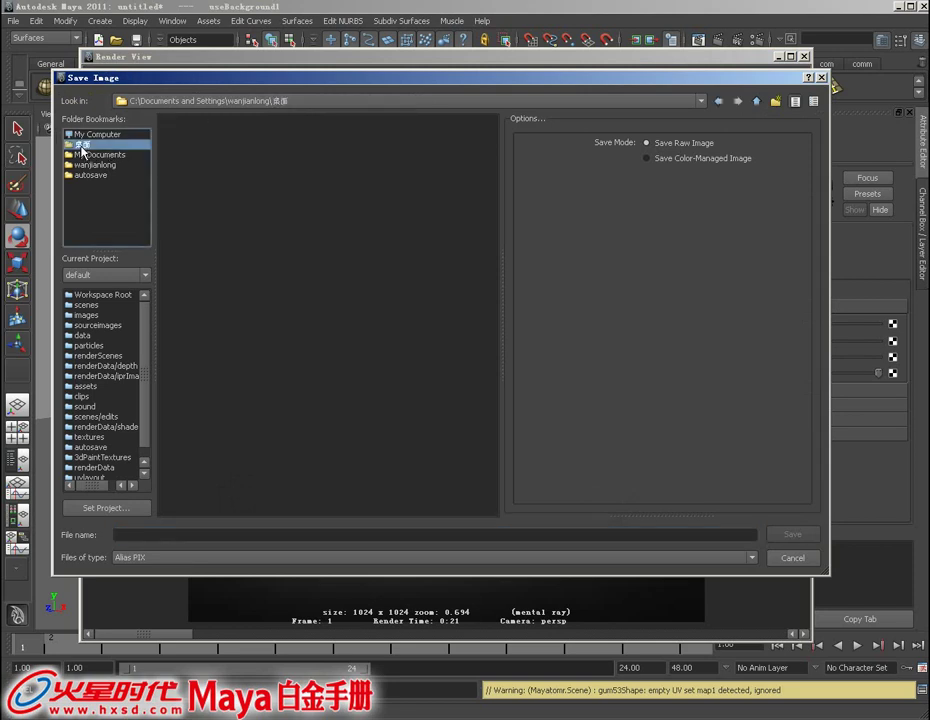
pyautogui.click(128, 536)
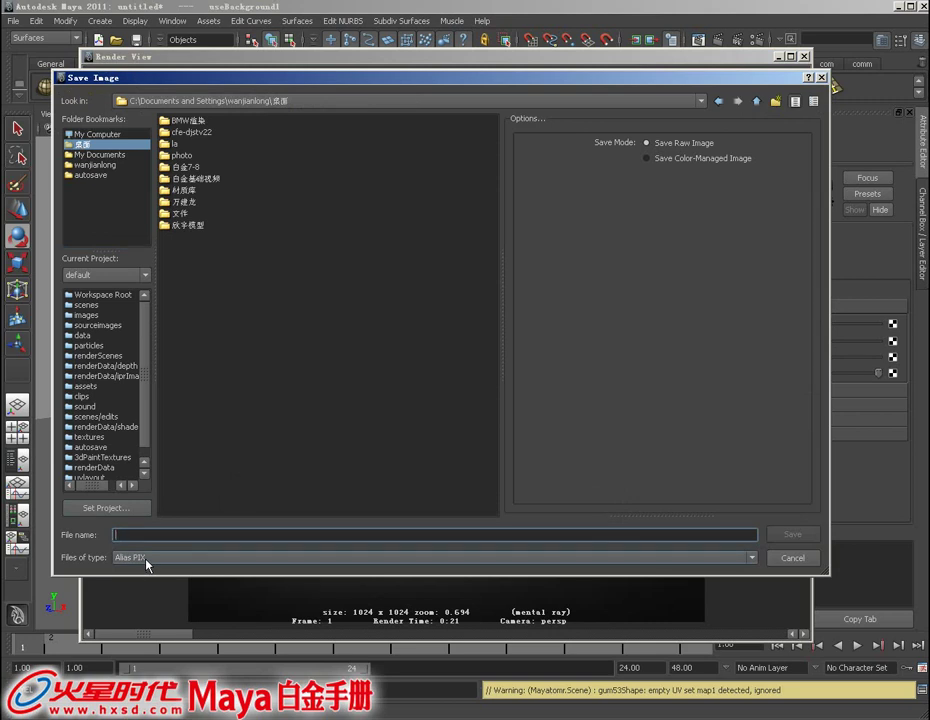
pyautogui.write('m1')
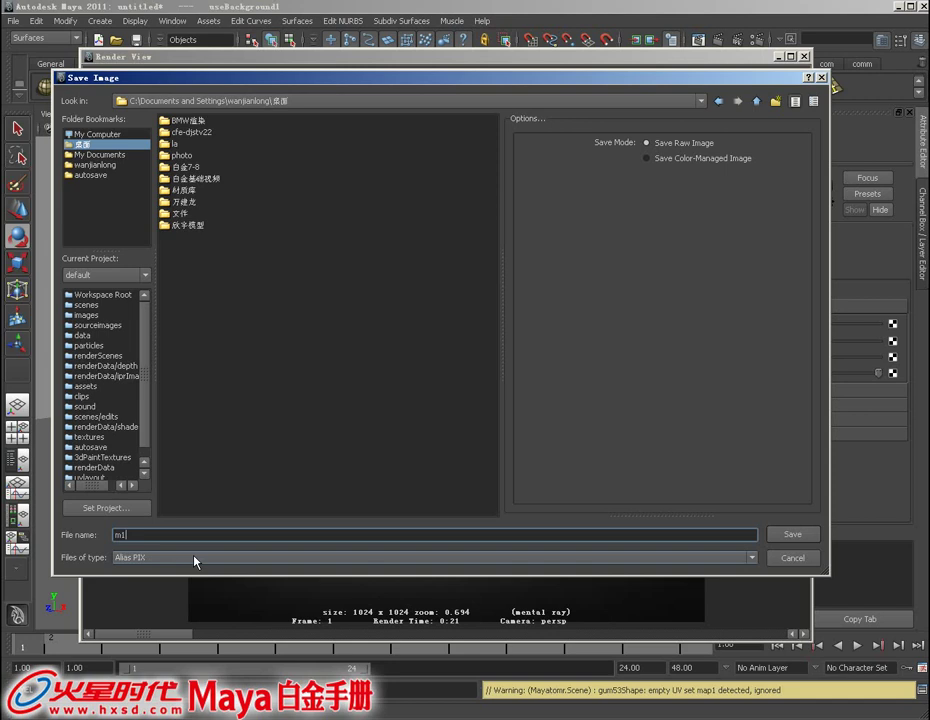
pyautogui.click(193, 558)
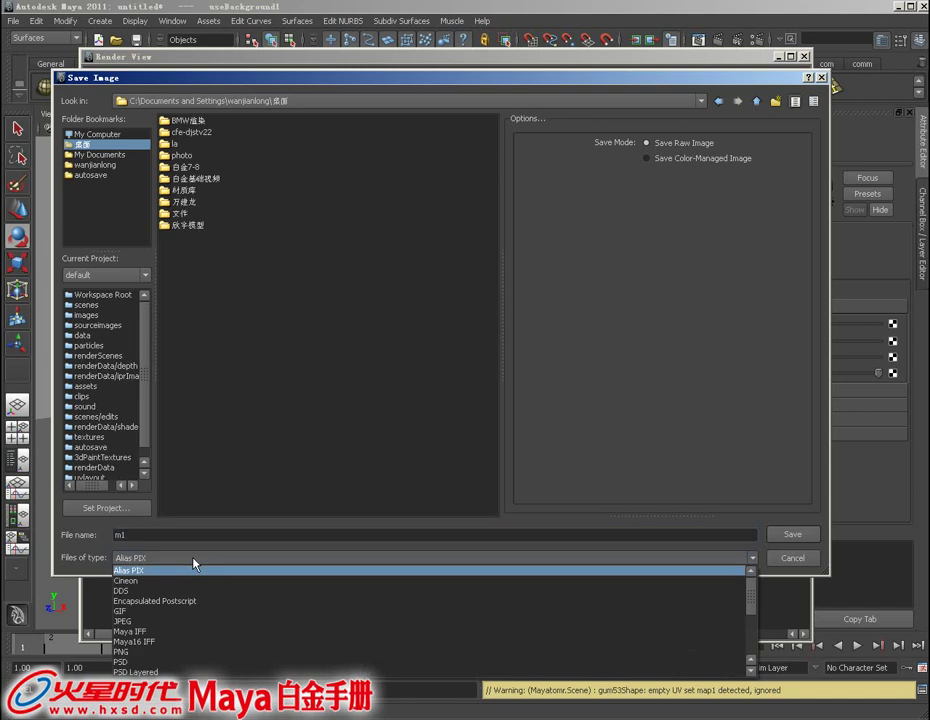
pyautogui.scroll(-1, 195, 615)
pyautogui.scroll(-3, 195, 617)
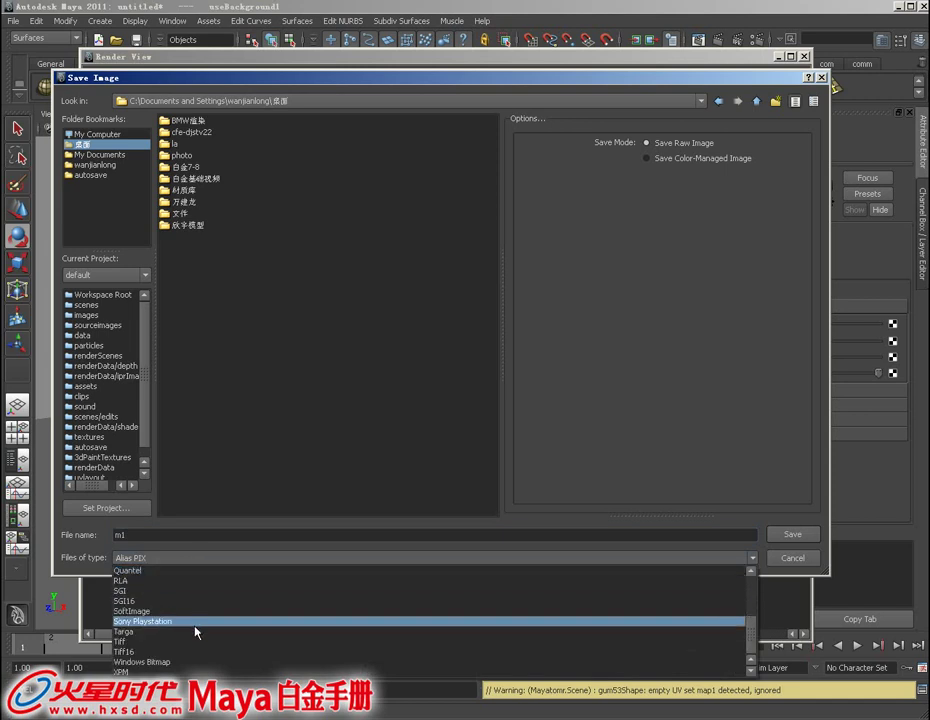
pyautogui.click(178, 631)
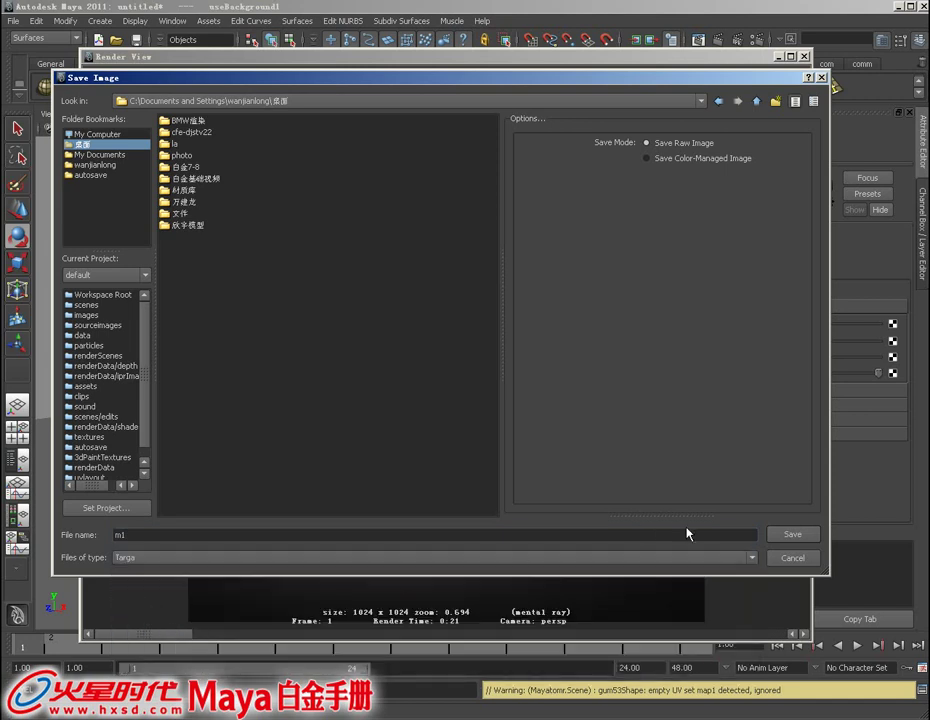
pyautogui.click(792, 538)
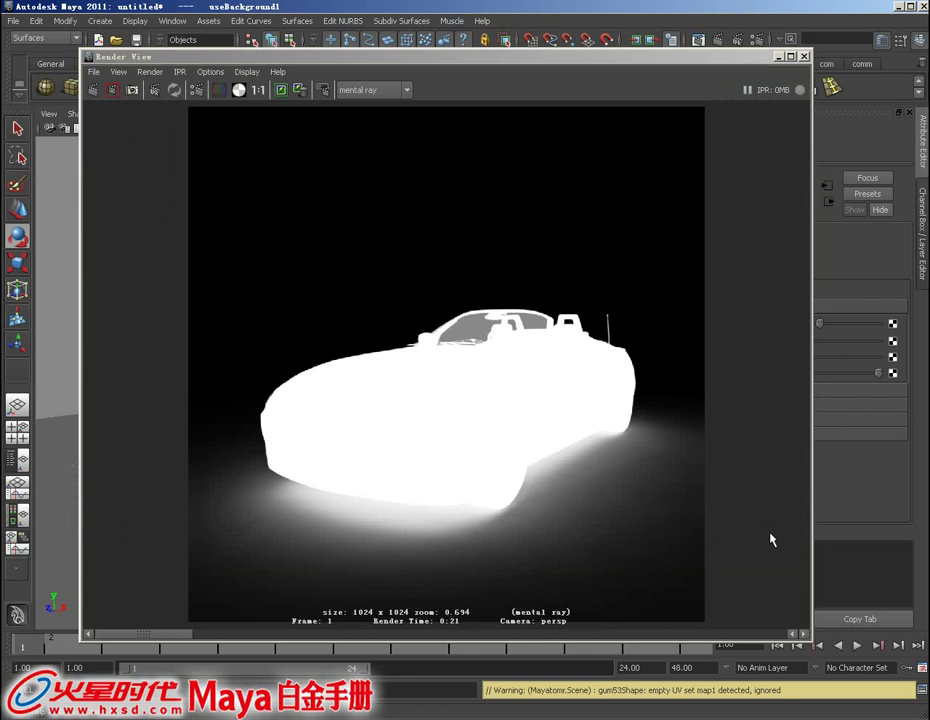
# - Switch Render View back to RGB and save the car render as Targa image 'color'
pyautogui.moveTo(178, 634); pyautogui.dragTo(251, 634)
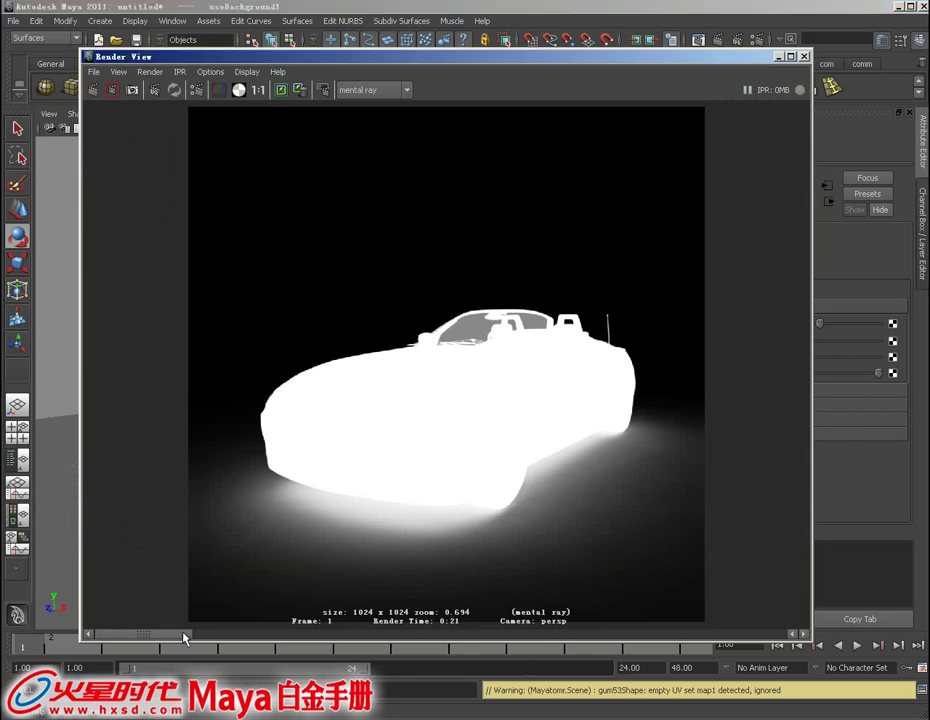
pyautogui.click(219, 89)
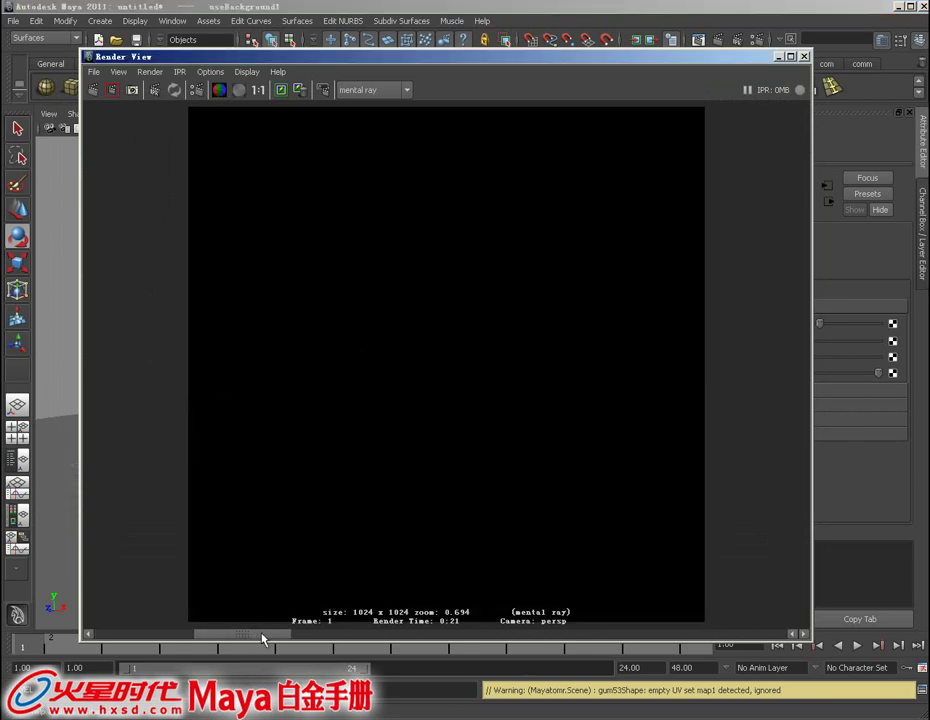
pyautogui.moveTo(263, 639); pyautogui.dragTo(331, 639)
pyautogui.click(93, 72)
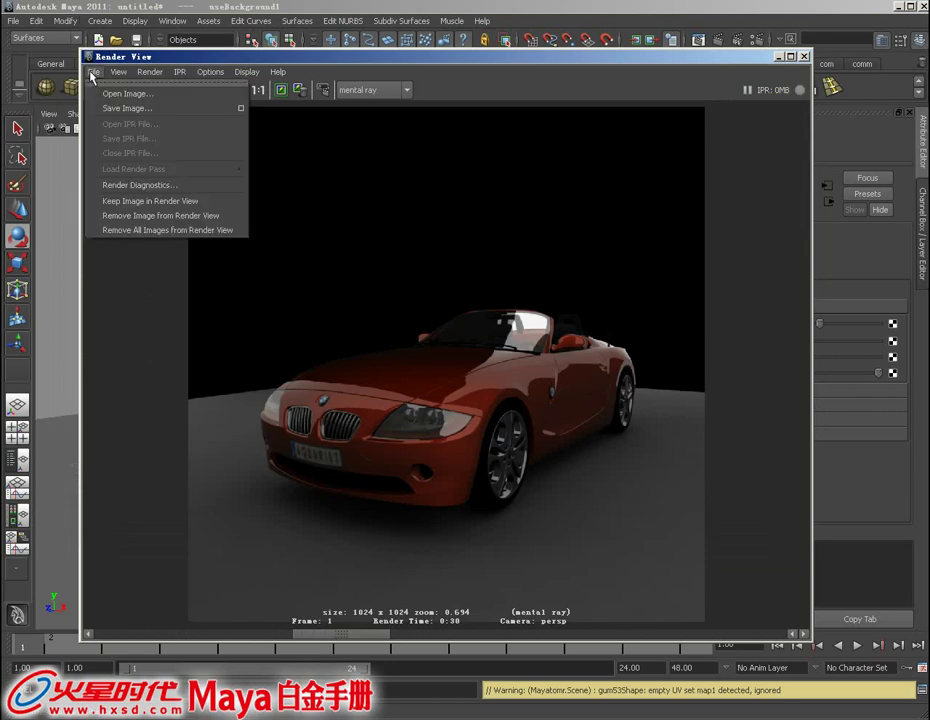
pyautogui.click(110, 108)
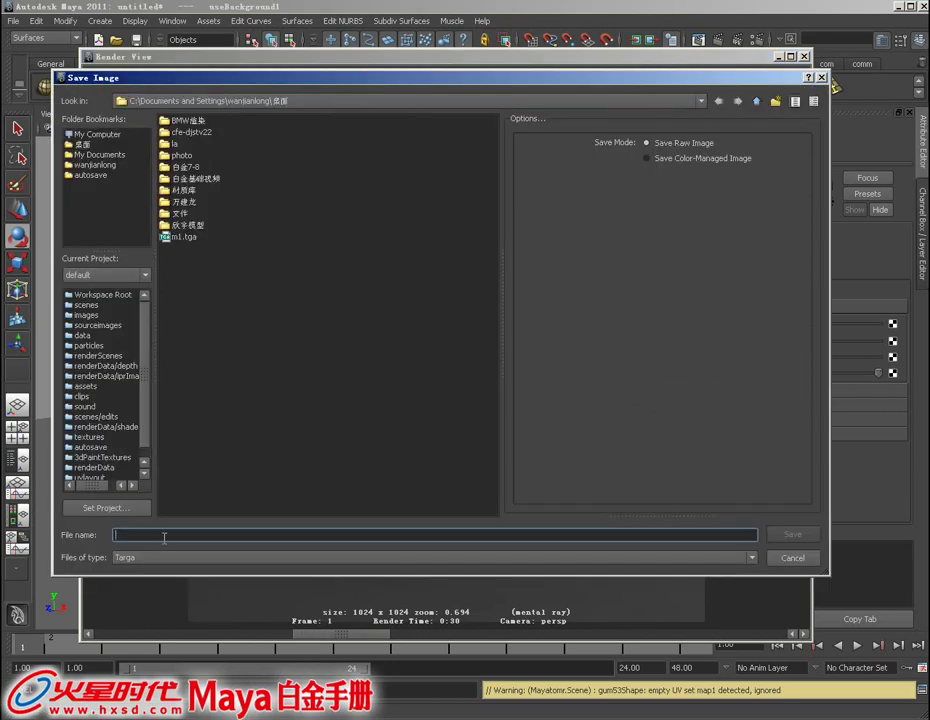
pyautogui.write('color')
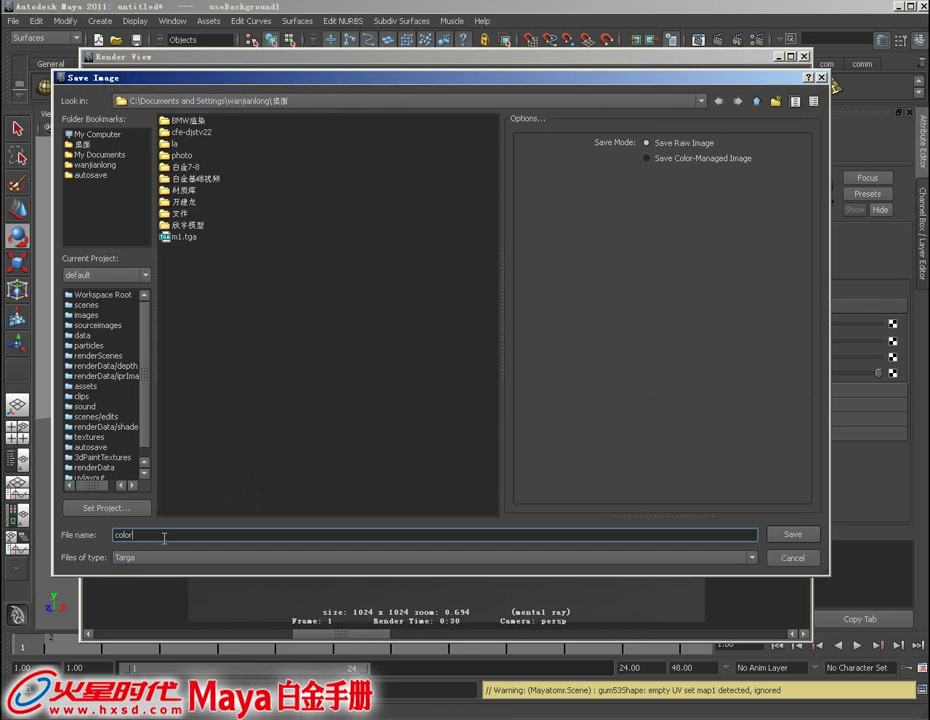
pyautogui.click(790, 537)
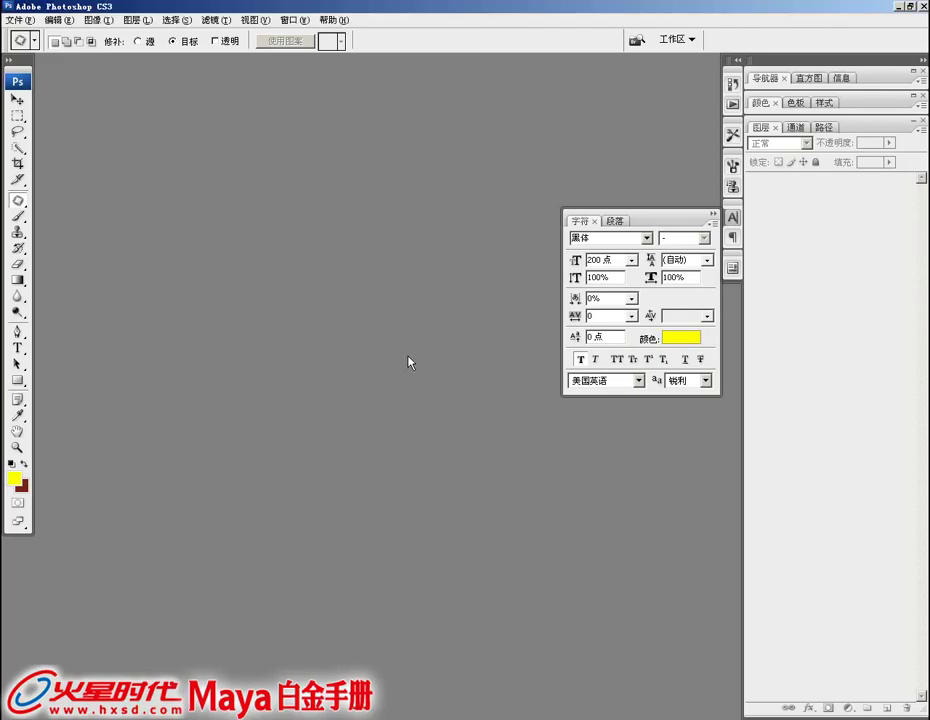
# - Open both color.tga and m1.tga from the desktop in one go
pyautogui.doubleClick(409, 361)
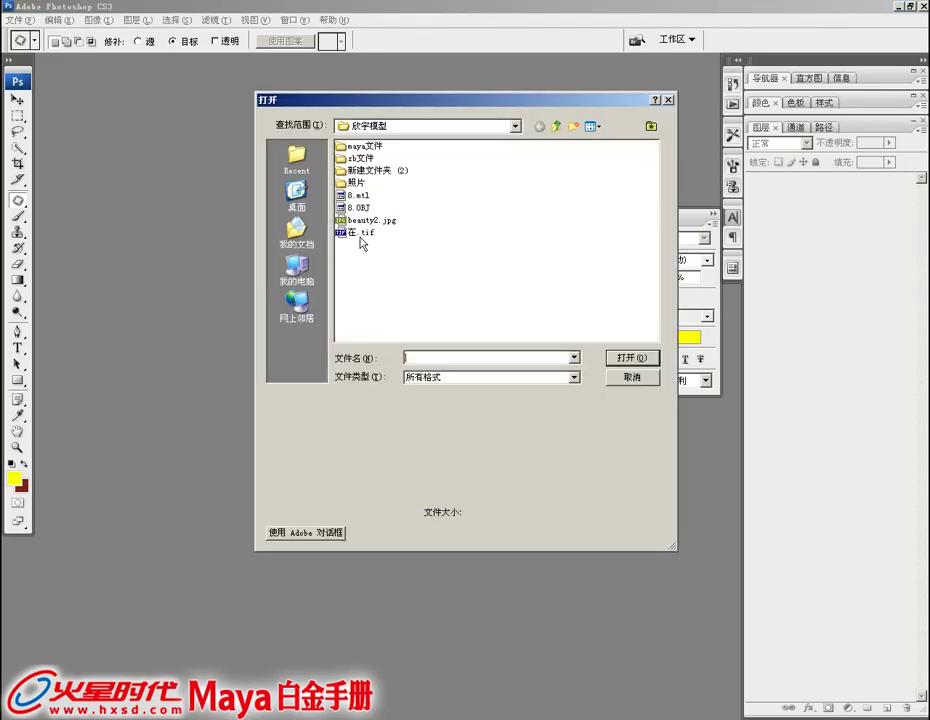
pyautogui.click(358, 232)
pyautogui.click(360, 220)
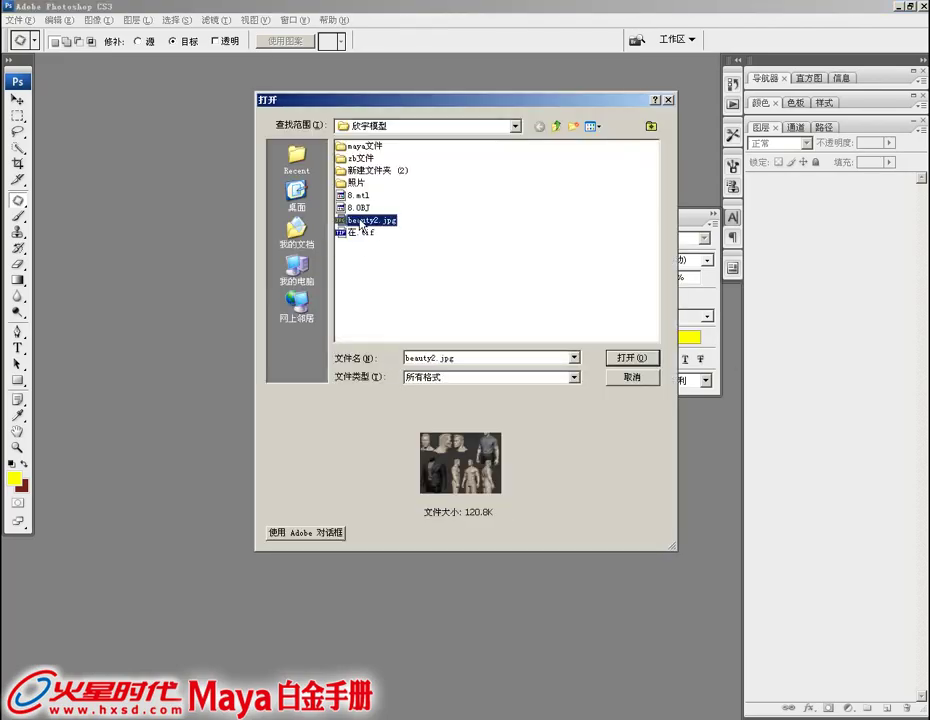
pyautogui.click(297, 195)
pyautogui.click(366, 319)
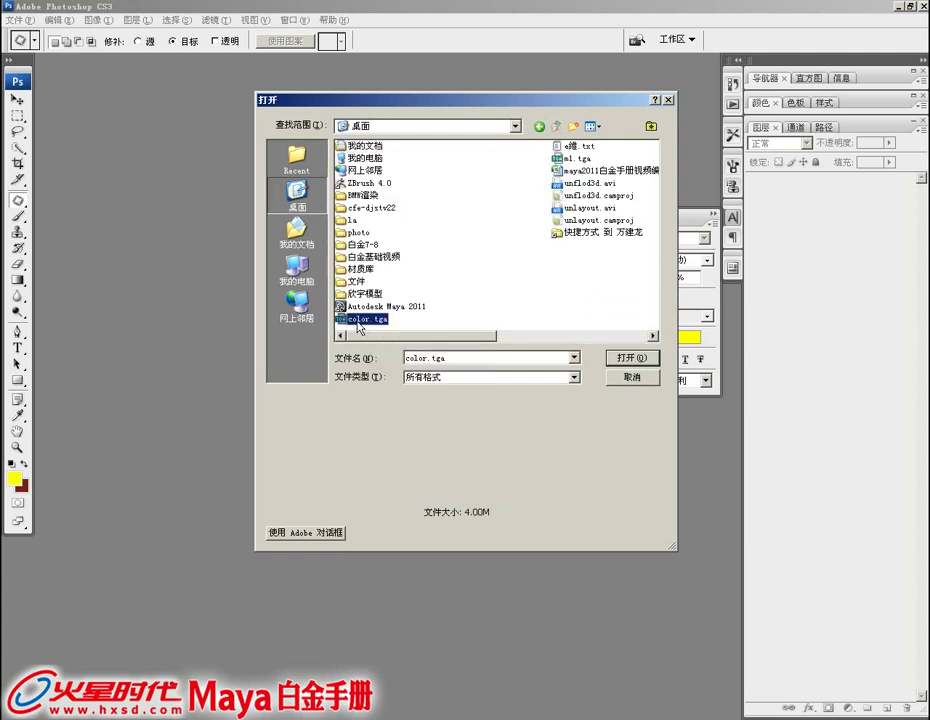
pyautogui.keyDown('ctrl'); pyautogui.click(570, 158); pyautogui.keyUp('ctrl')
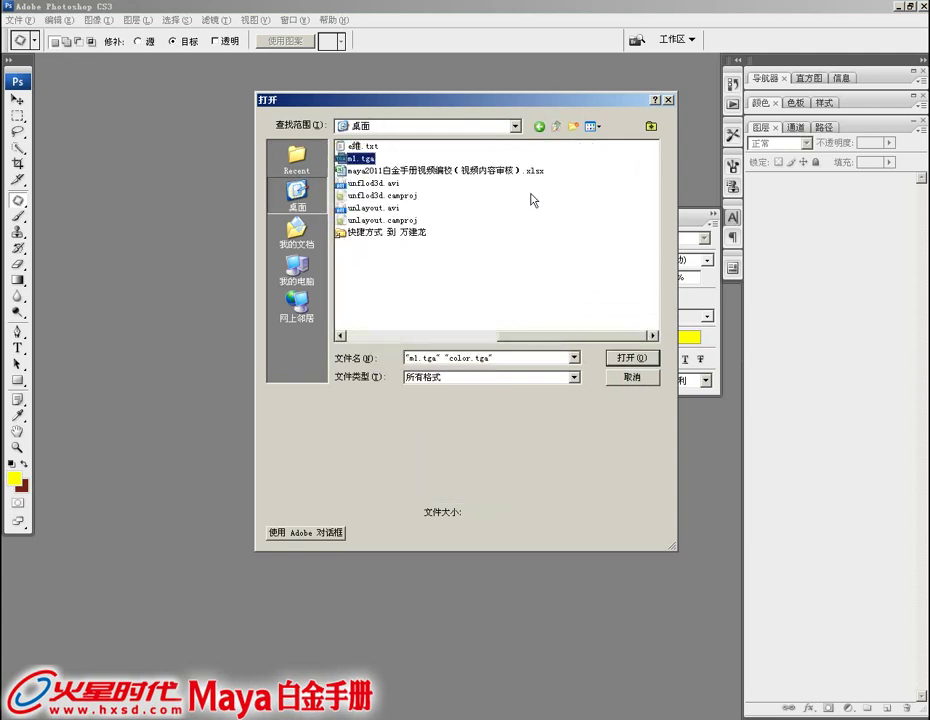
pyautogui.click(628, 357)
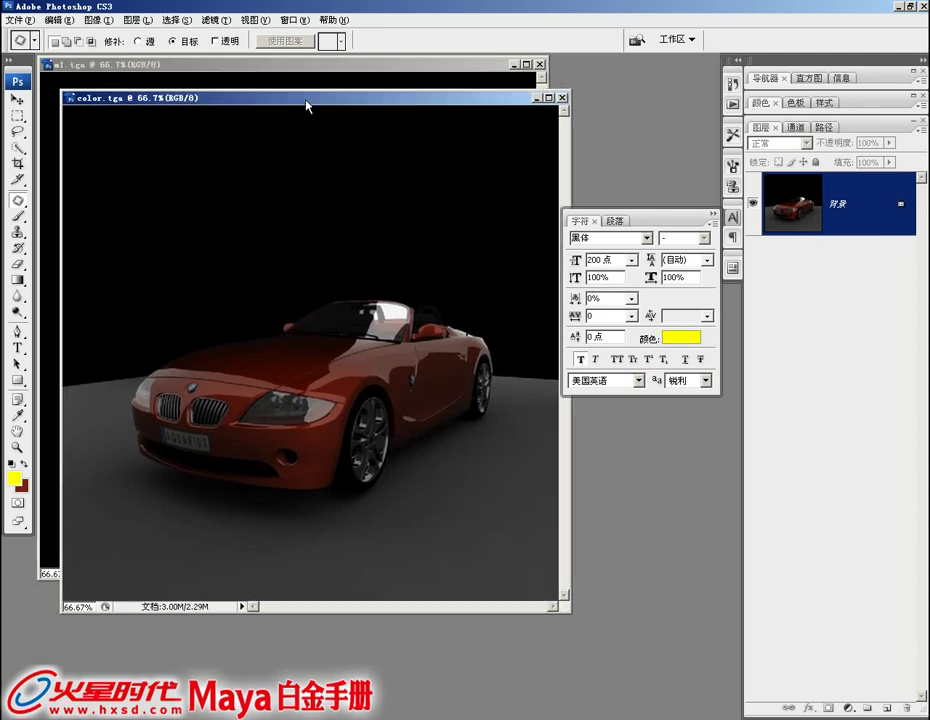
# - Arrange the two document windows and display m1.tga's Alpha 1 car mask channel
pyautogui.moveTo(290, 80); pyautogui.dragTo(328, 147)
pyautogui.moveTo(306, 71); pyautogui.dragTo(308, 401)
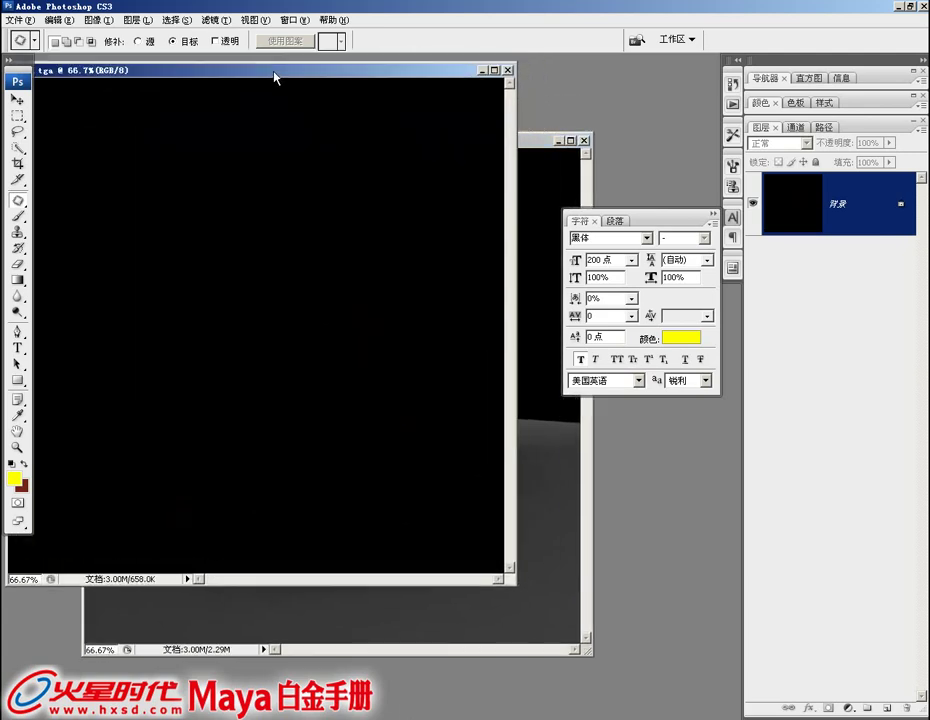
pyautogui.moveTo(320, 141); pyautogui.dragTo(307, 21)
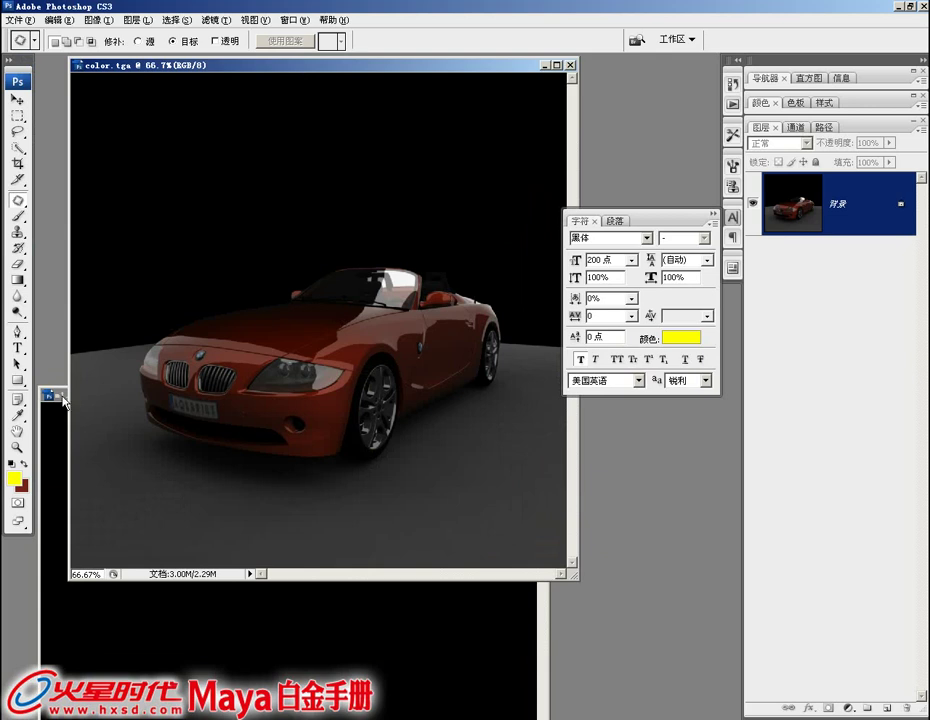
pyautogui.moveTo(60, 396); pyautogui.dragTo(76, 231)
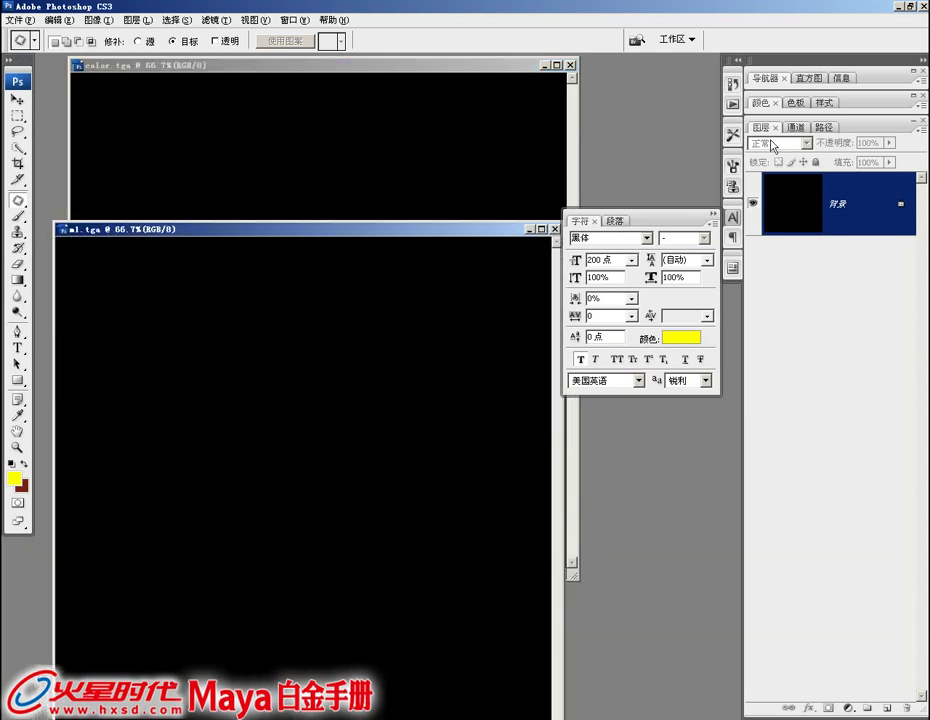
pyautogui.click(794, 127)
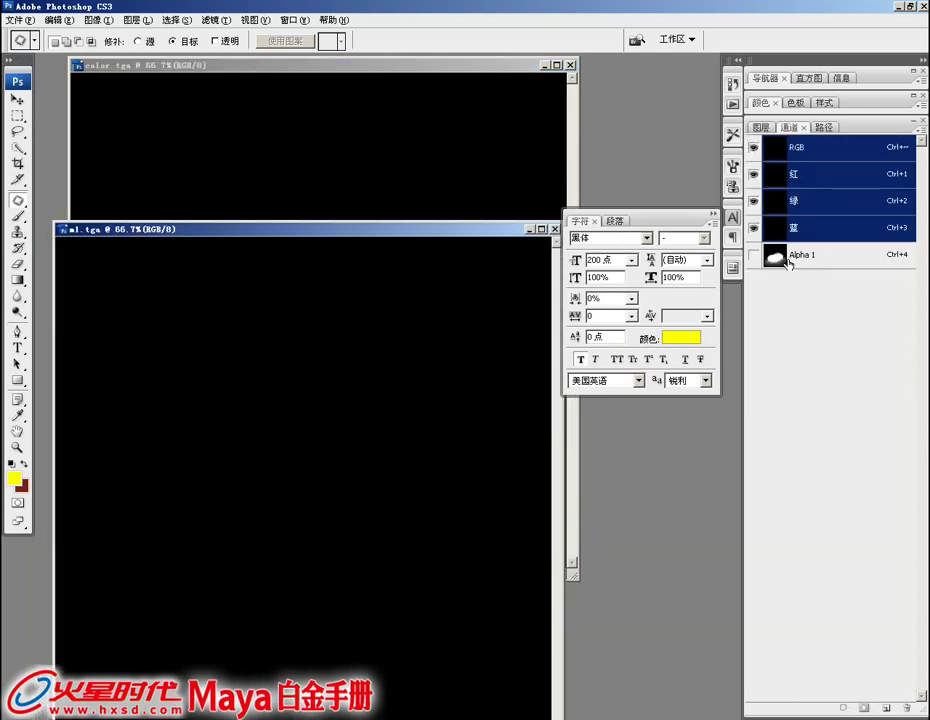
pyautogui.click(789, 262)
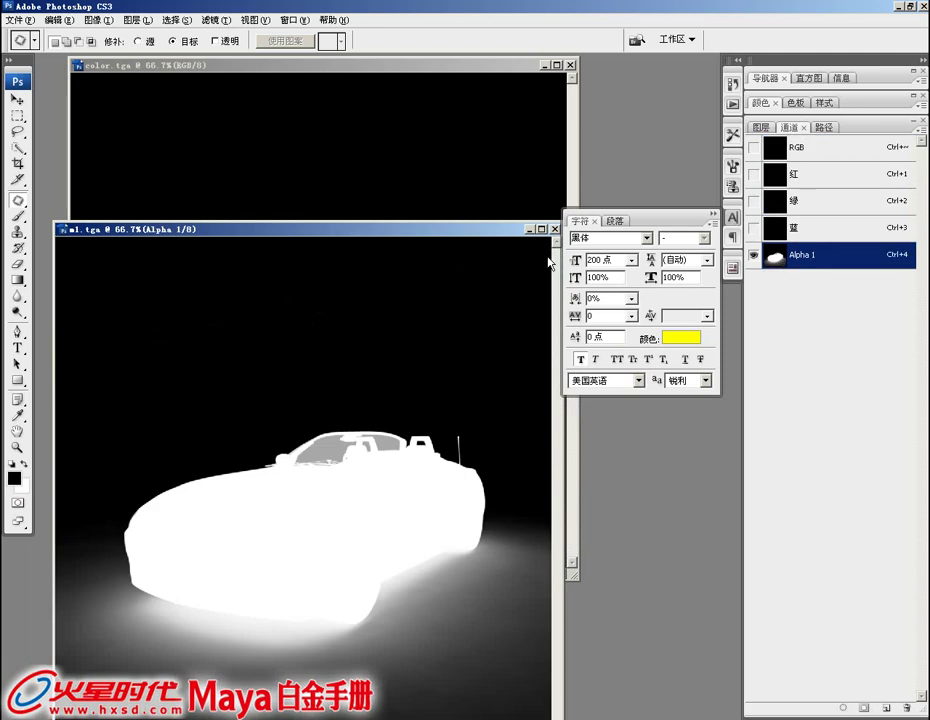
# - Select all of m1.tga's mask and paste it into a new channel in color.tga
pyautogui.moveTo(471, 232); pyautogui.dragTo(471, 154)
pyautogui.hotkey('ctrl', 'a')
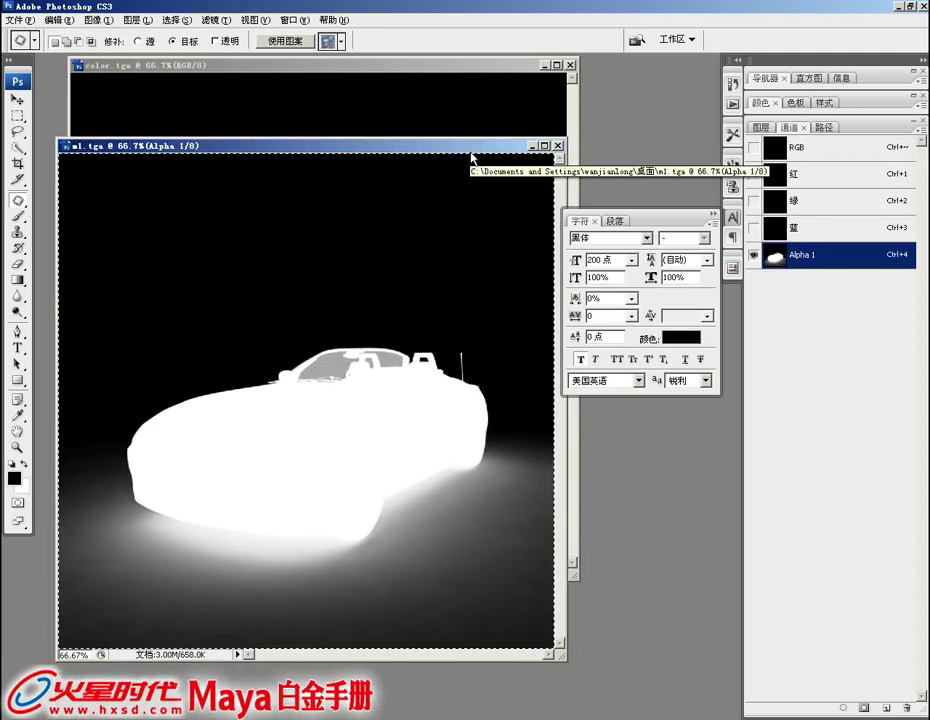
pyautogui.moveTo(415, 66); pyautogui.dragTo(405, 84)
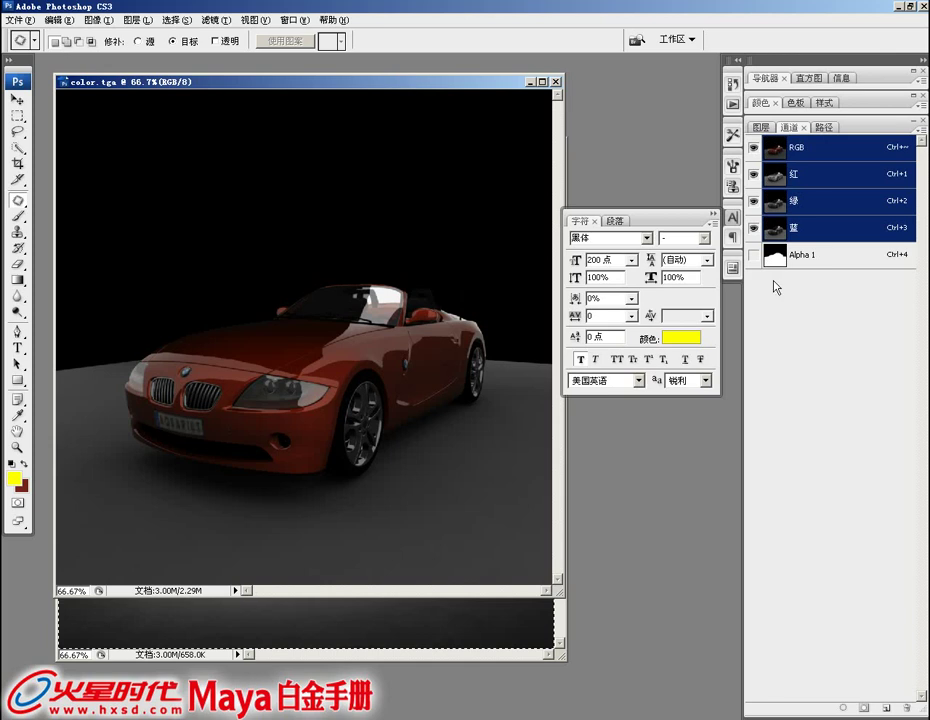
pyautogui.click(886, 709)
pyautogui.hotkey('ctrl', 'v')
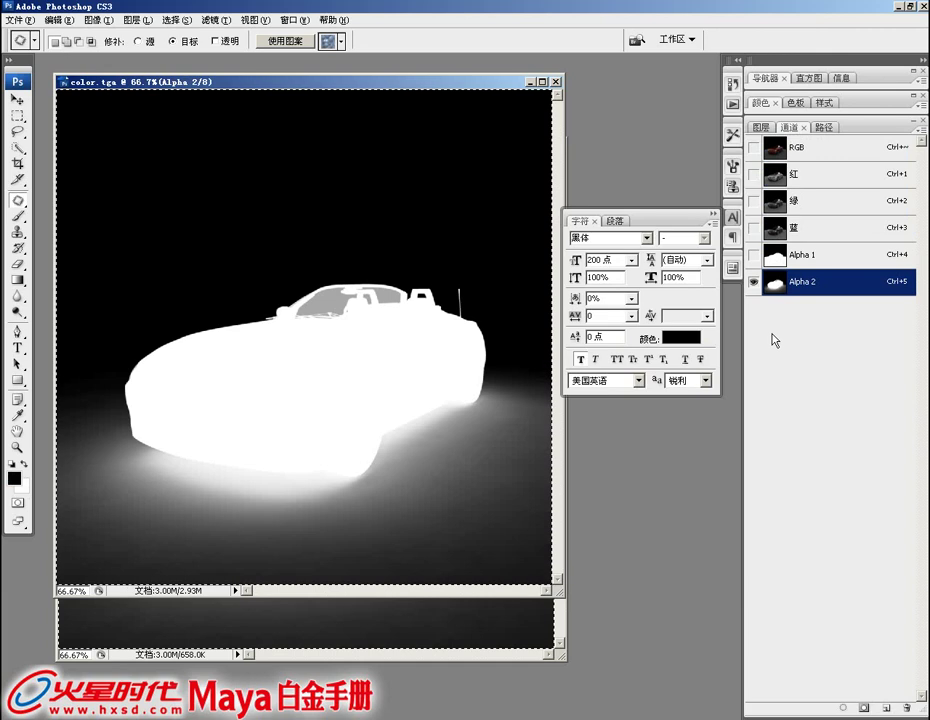
# - Convert color.tga's locked Background into the editable layer 图层 0
pyautogui.click(761, 127)
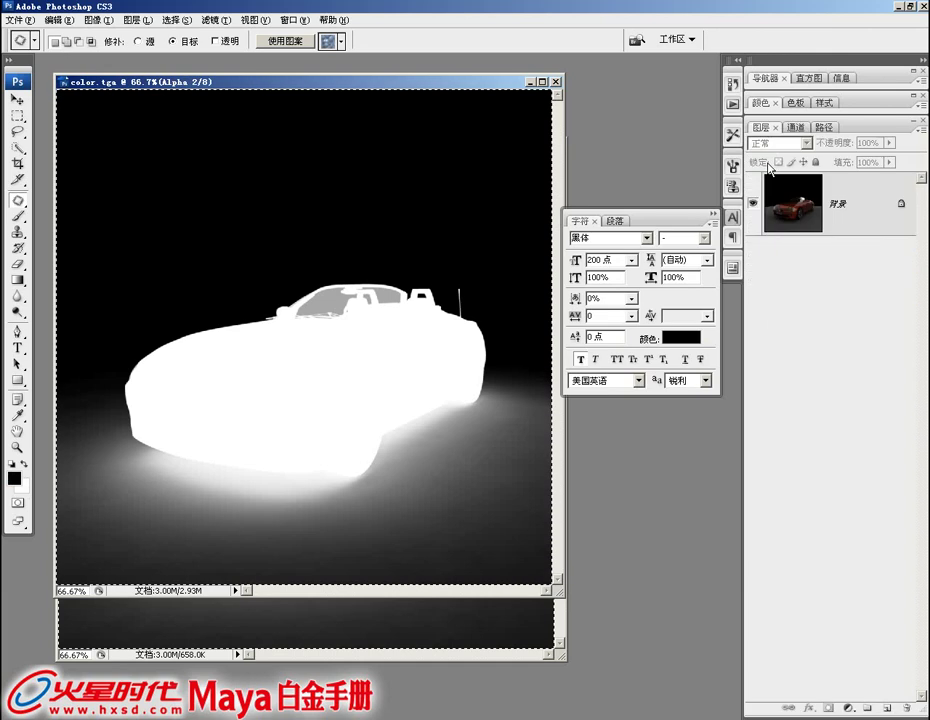
pyautogui.doubleClick(789, 215)
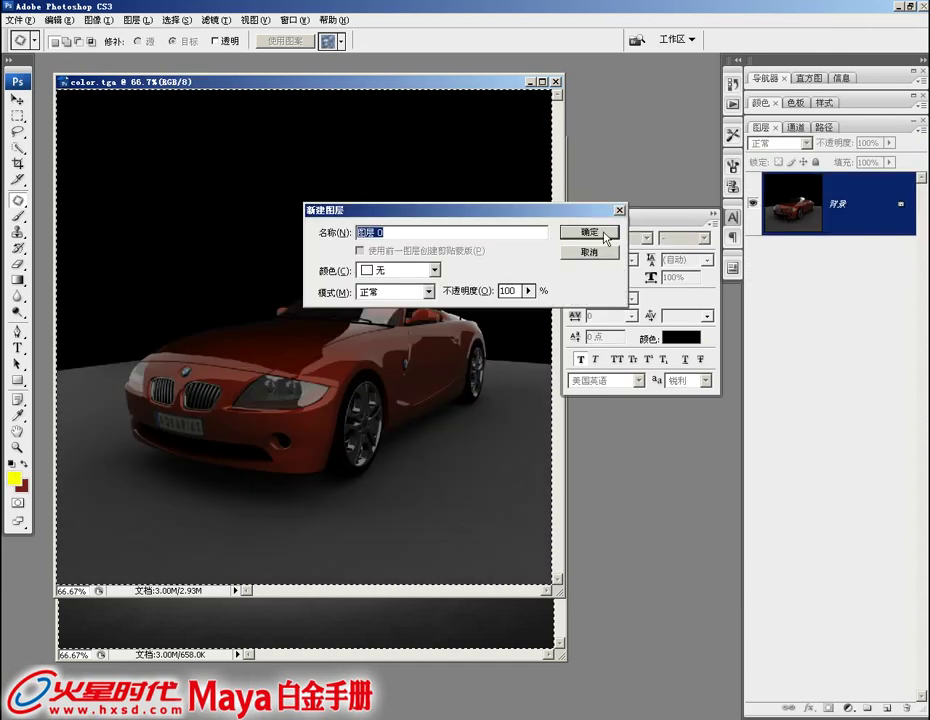
pyautogui.click(605, 234)
# - Load the Alpha 2 channel as a selection and add it as 图层 0's layer mask
pyautogui.click(789, 127)
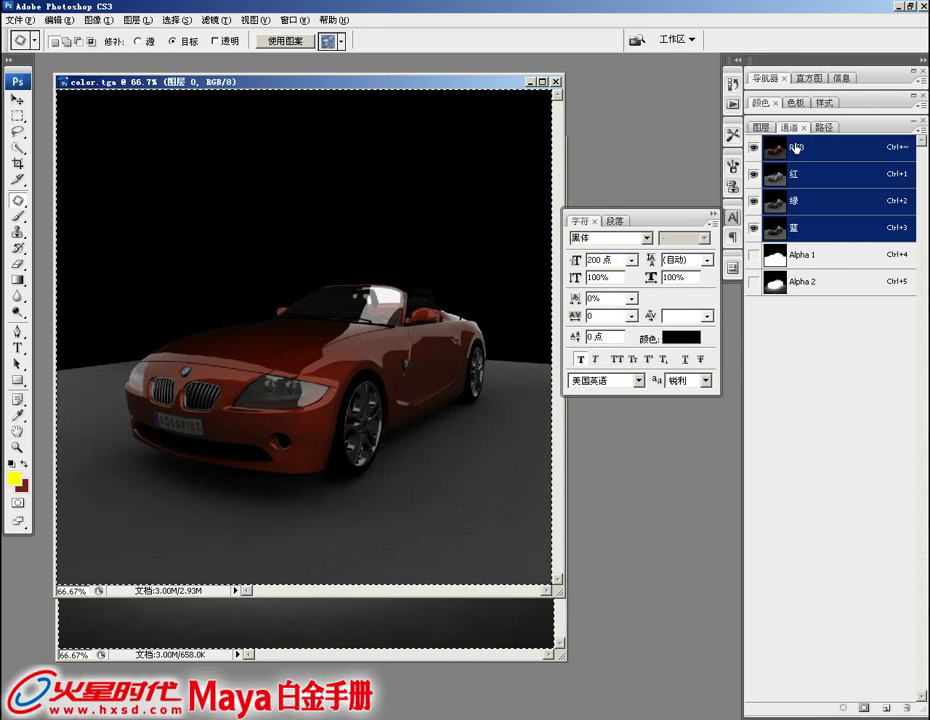
pyautogui.keyDown('ctrl'); pyautogui.click(776, 286); pyautogui.keyUp('ctrl')
pyautogui.click(761, 128)
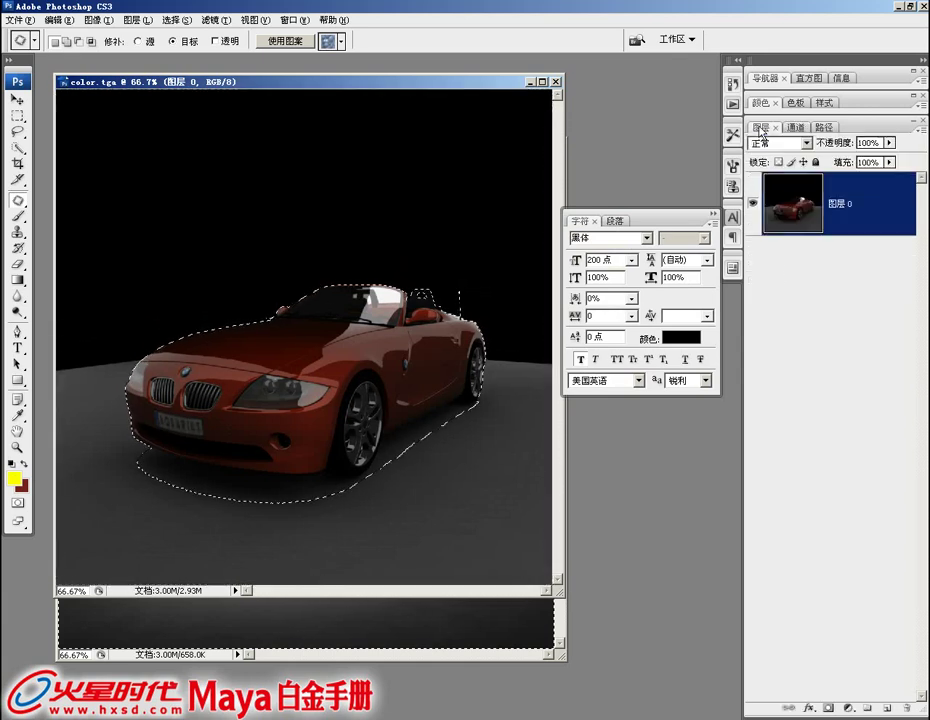
pyautogui.click(827, 707)
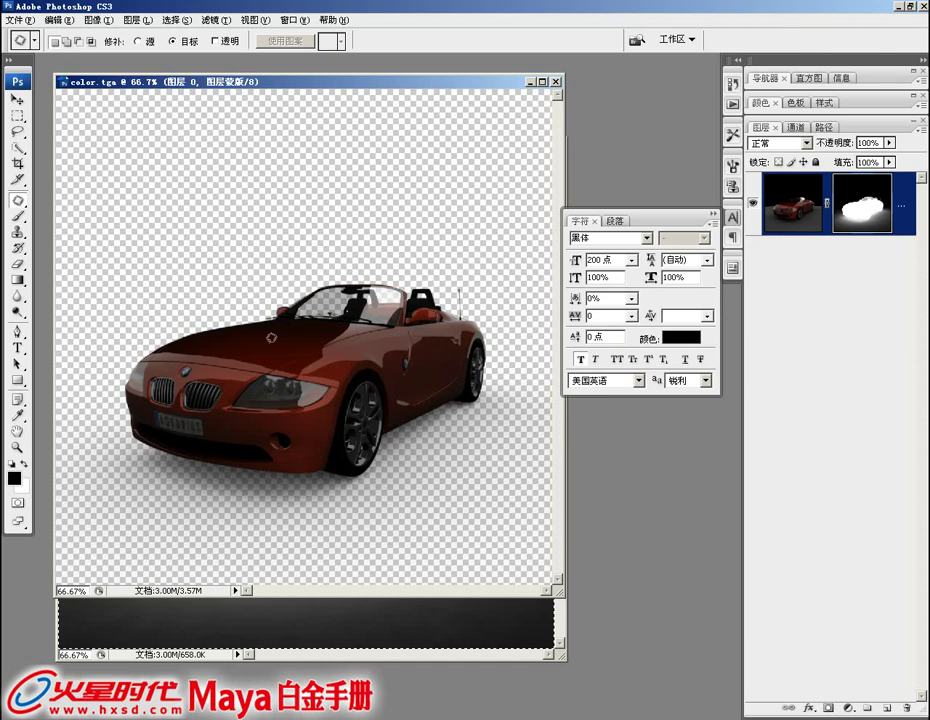
# - Target 图层 0's image rather than its mask and start brightening it in Levels
pyautogui.moveTo(333, 88); pyautogui.dragTo(330, 88)
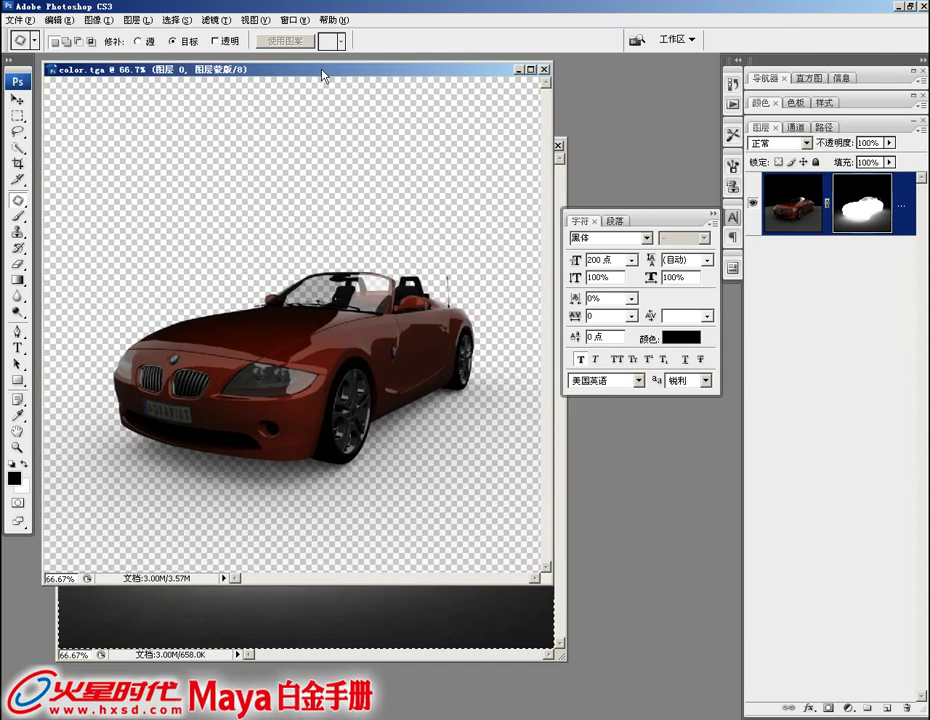
pyautogui.click(779, 221)
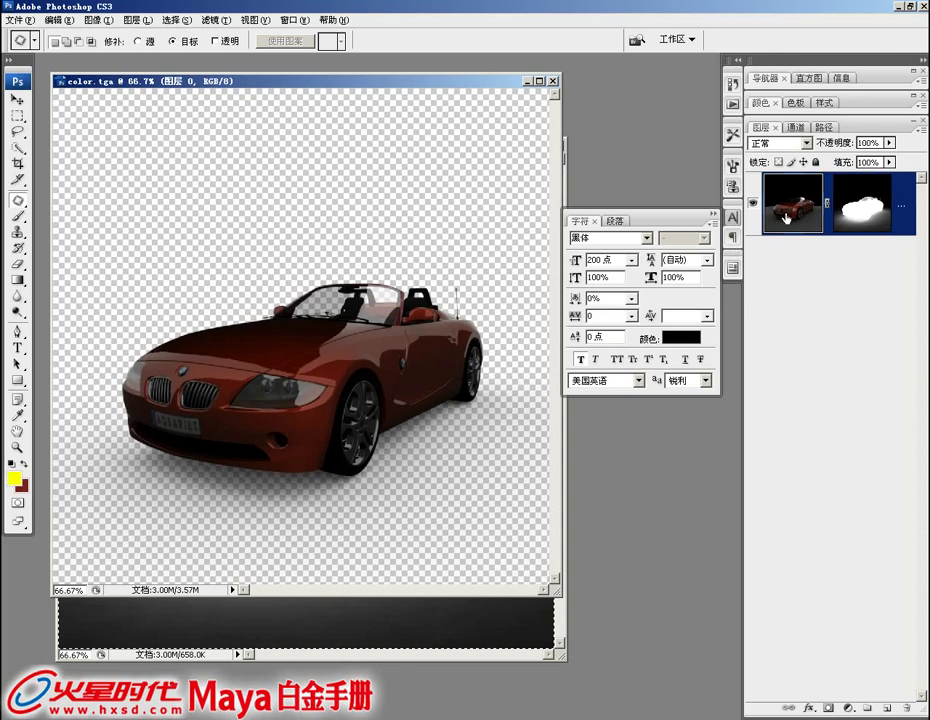
pyautogui.click(97, 20)
pyautogui.moveTo(133, 62)
pyautogui.click(250, 53)
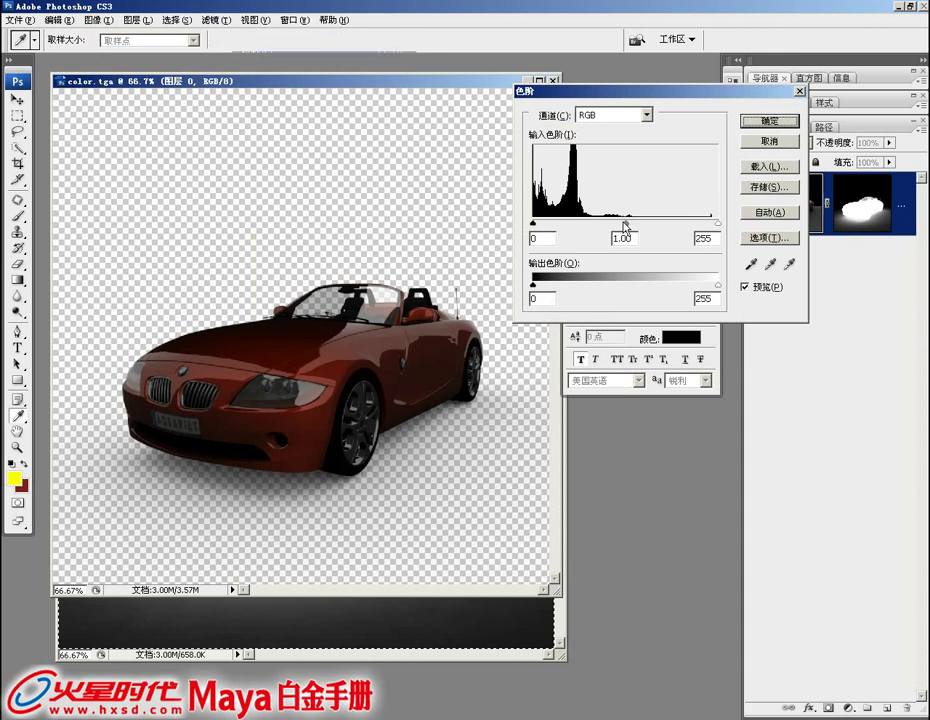
pyautogui.moveTo(625, 222); pyautogui.dragTo(600, 222)
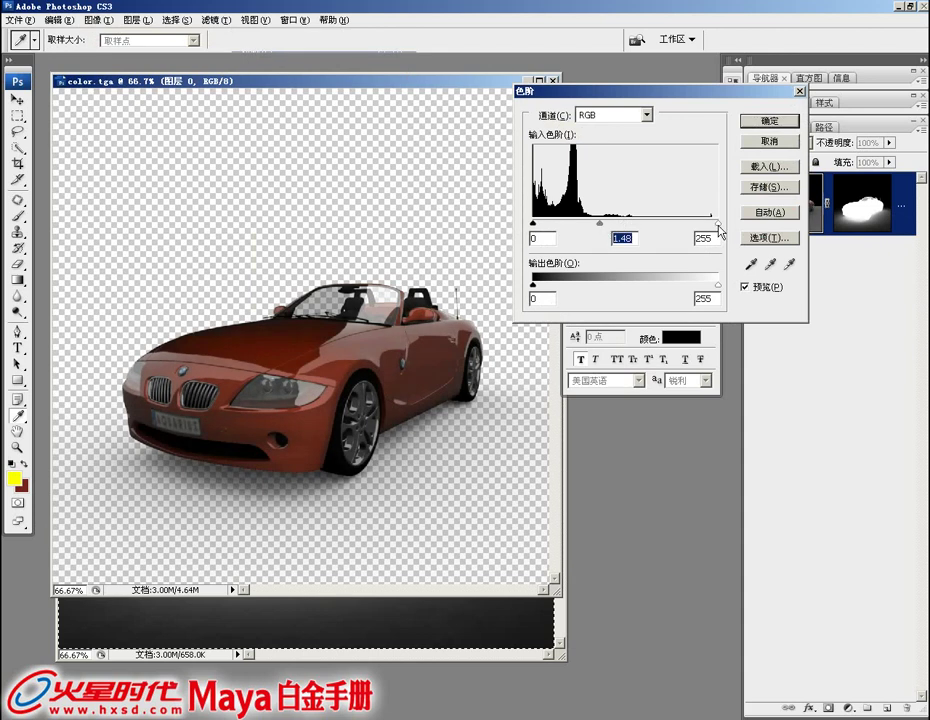
pyautogui.moveTo(715, 223); pyautogui.dragTo(677, 225)
# - Settle the Levels input values at 0, 1.11 and 149 and apply them
pyautogui.click(675, 224)
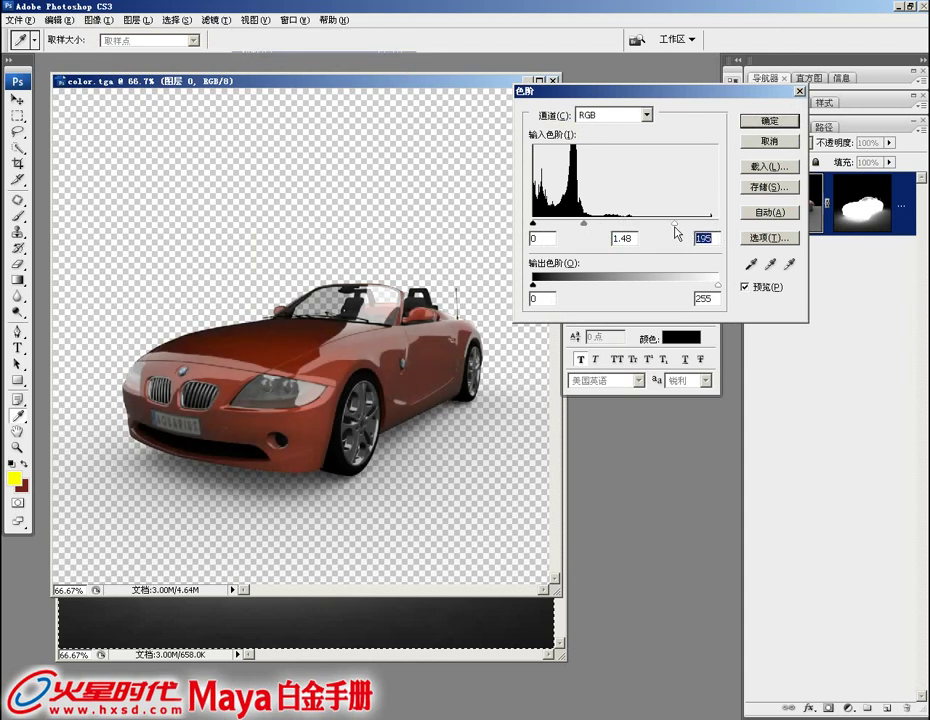
pyautogui.moveTo(586, 226); pyautogui.dragTo(593, 229)
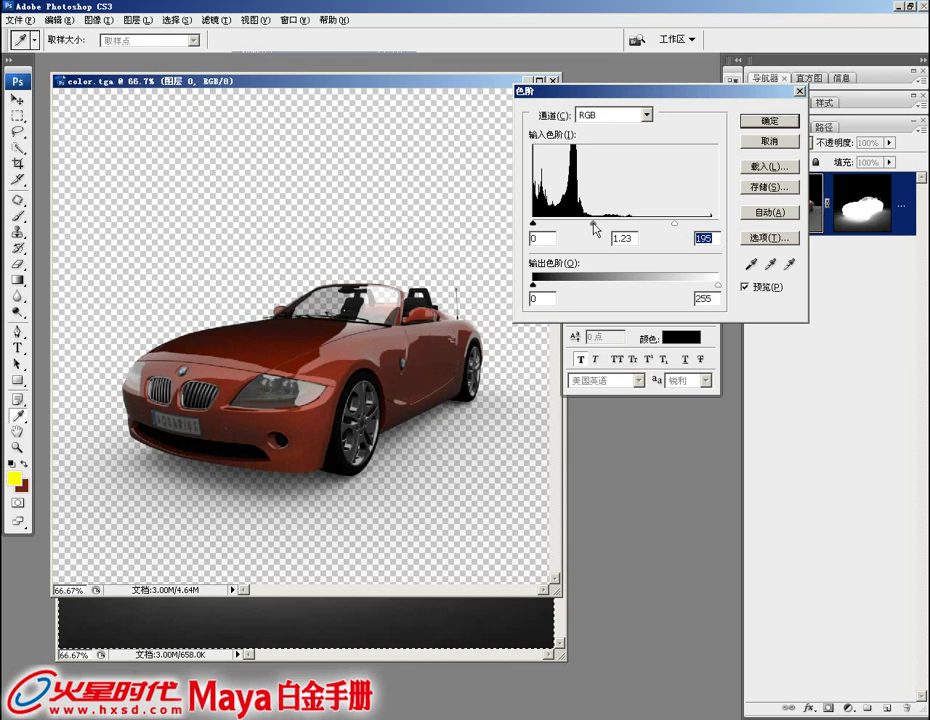
pyautogui.click(590, 225)
pyautogui.moveTo(677, 228); pyautogui.dragTo(640, 228)
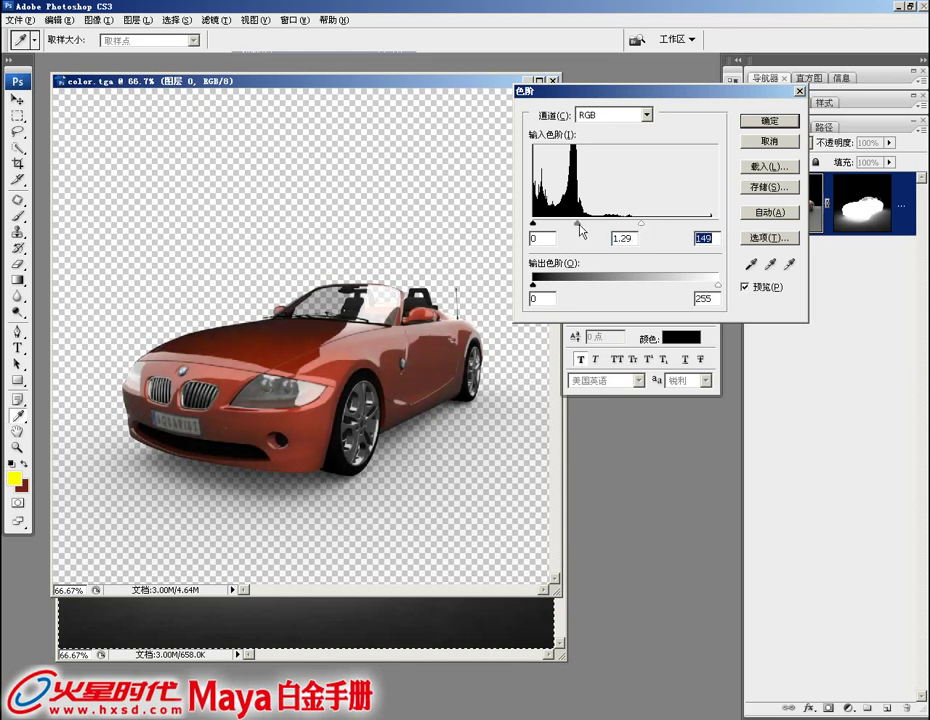
pyautogui.moveTo(577, 224); pyautogui.dragTo(581, 225)
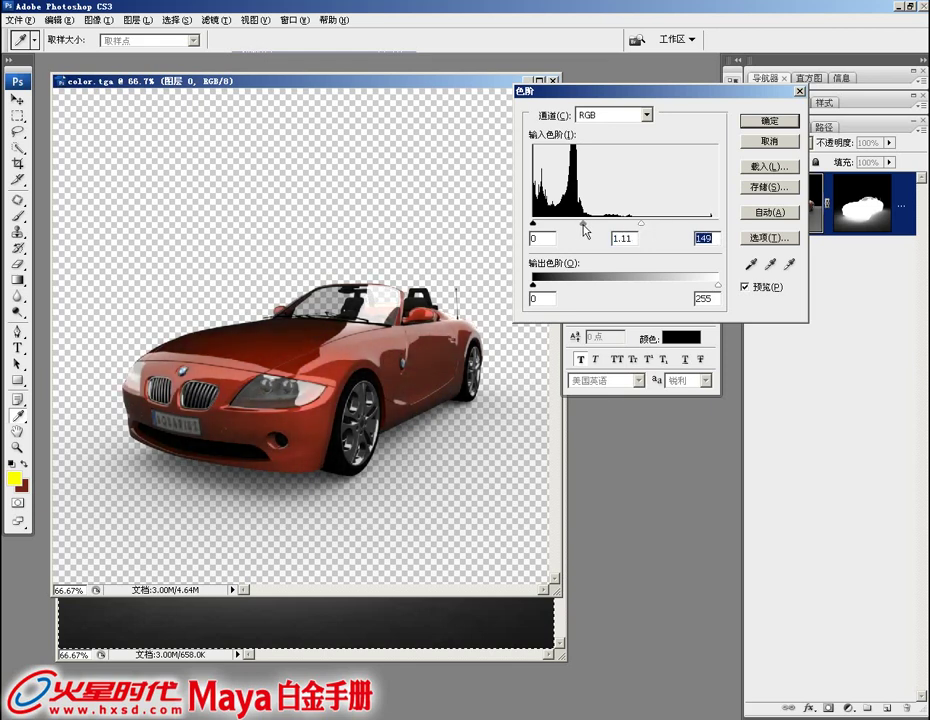
pyautogui.click(584, 224)
pyautogui.click(753, 124)
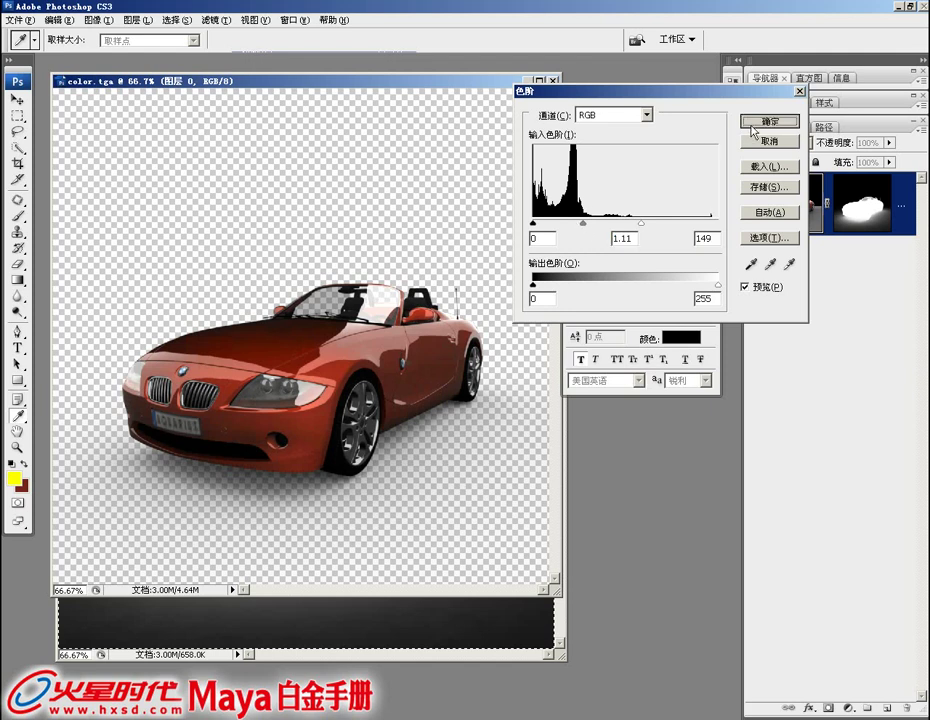
pyautogui.press('j')
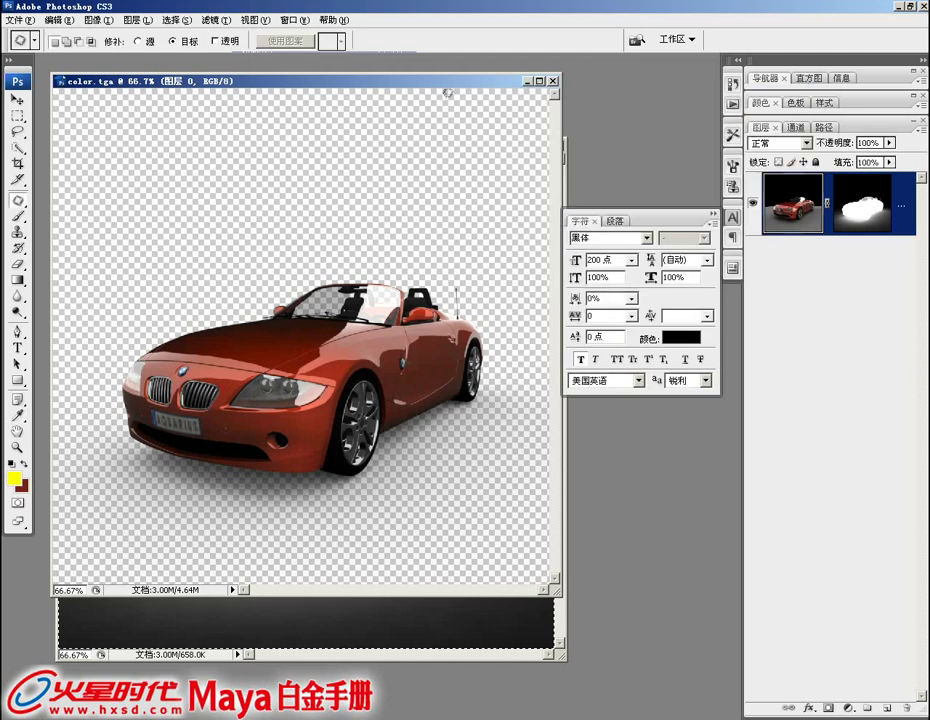
pyautogui.moveTo(421, 84); pyautogui.dragTo(431, 88)
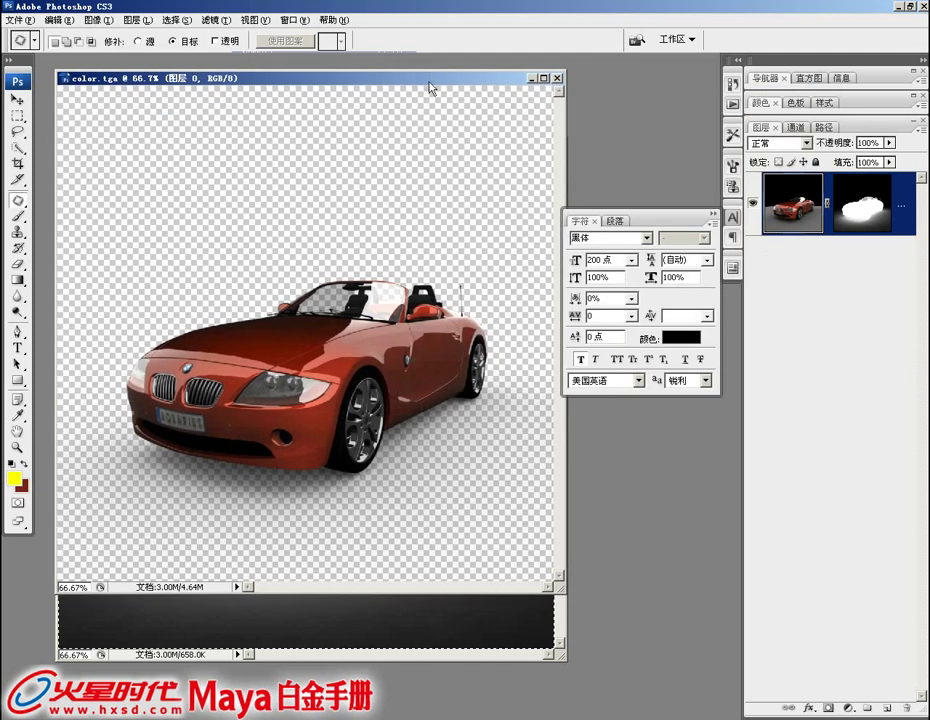
# - Add a new layer filled with black and place it beneath the car layer
pyautogui.click(886, 707)
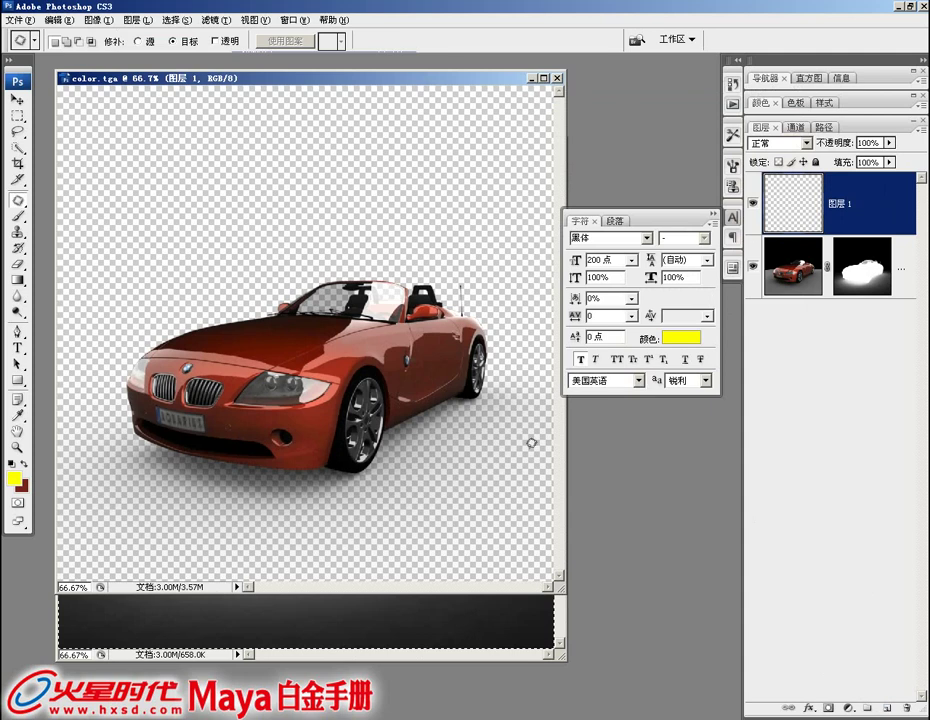
pyautogui.click(10, 463)
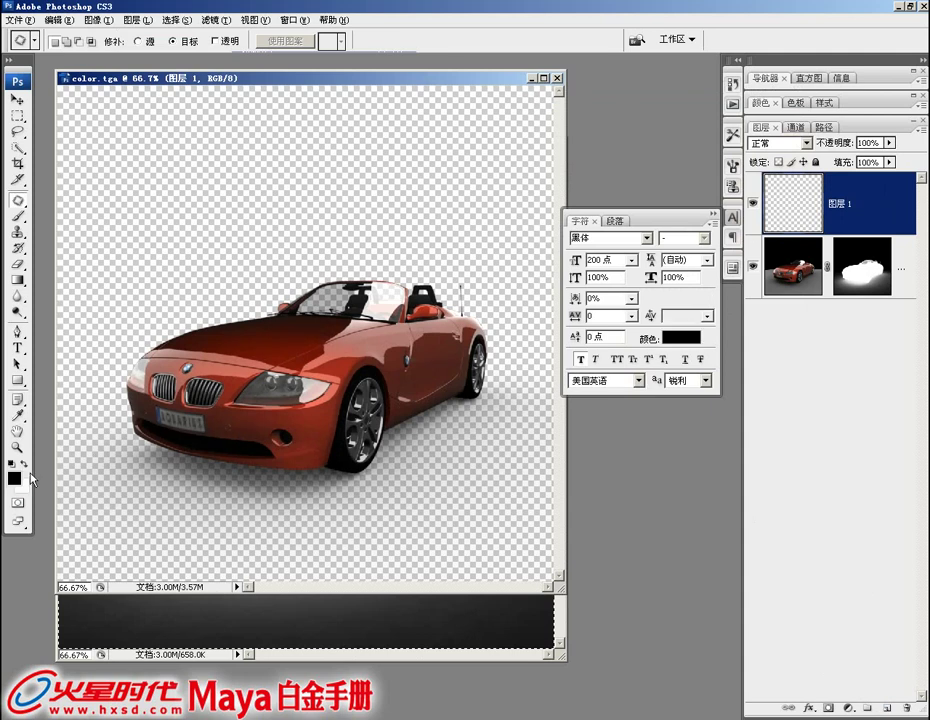
pyautogui.hotkey('alt', 'BackSpace')
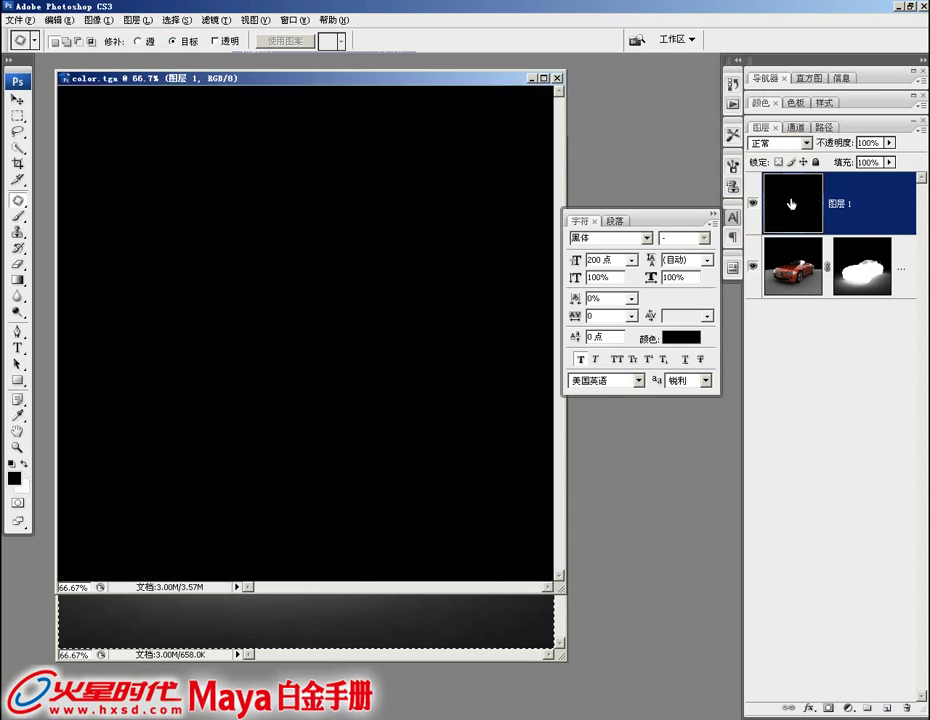
pyautogui.moveTo(791, 204); pyautogui.dragTo(819, 350)
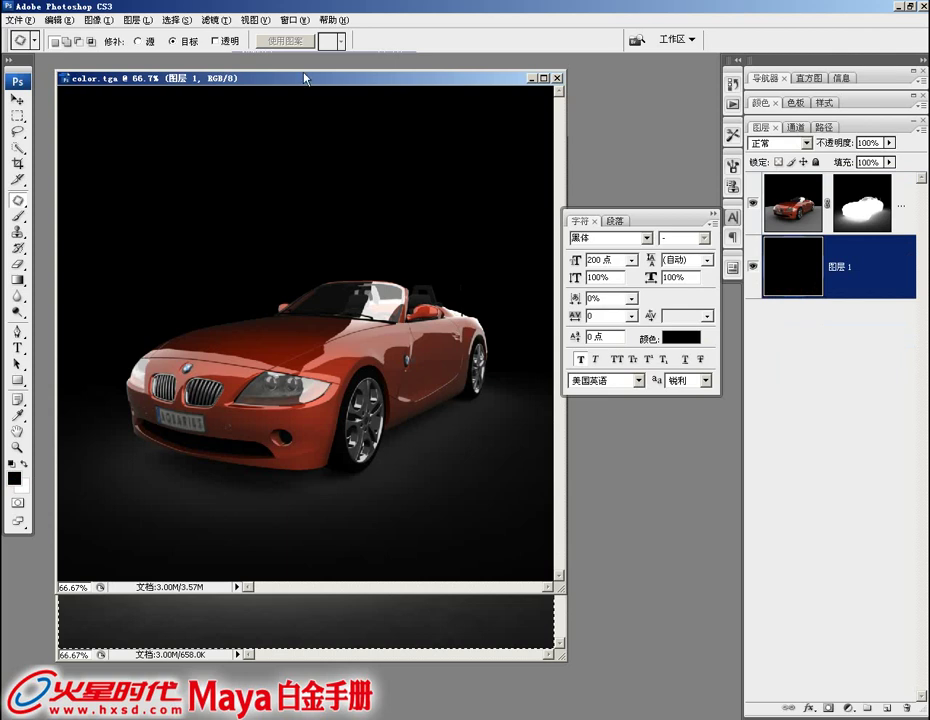
pyautogui.moveTo(305, 78); pyautogui.dragTo(311, 82)
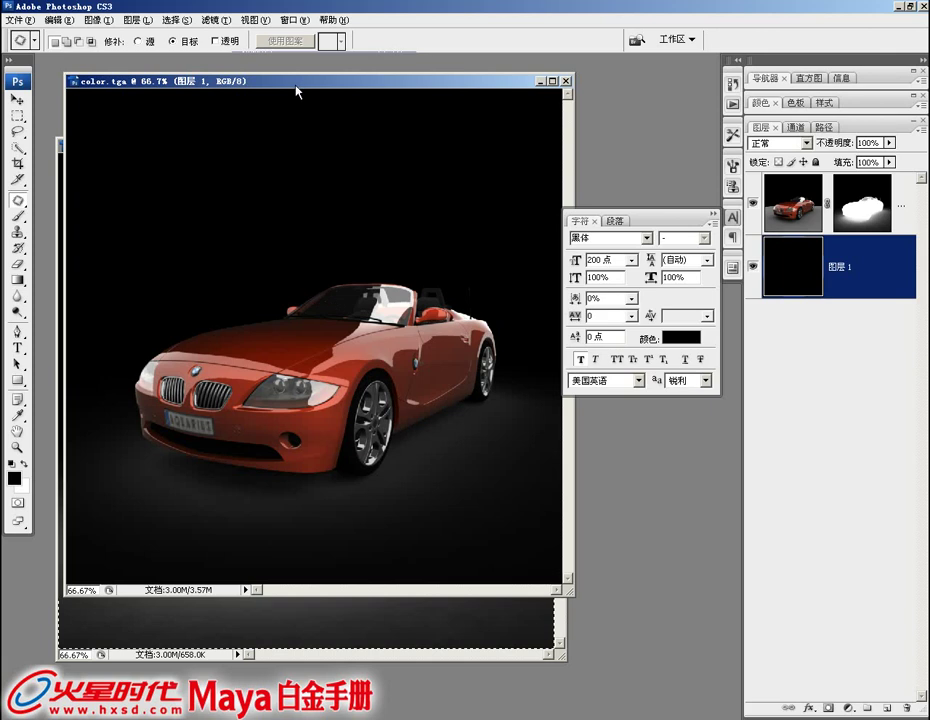
pyautogui.moveTo(296, 88); pyautogui.dragTo(291, 83)
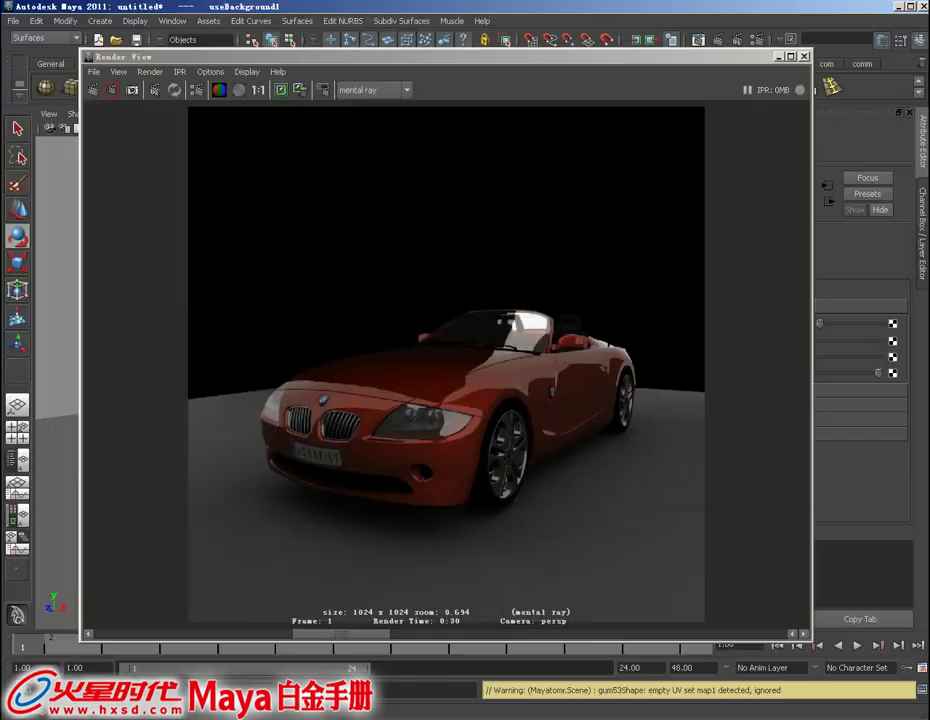
# - Narrow the Render View window and park it at the lower left, revealing the car viewport
pyautogui.moveTo(478, 63); pyautogui.dragTo(410, 59)
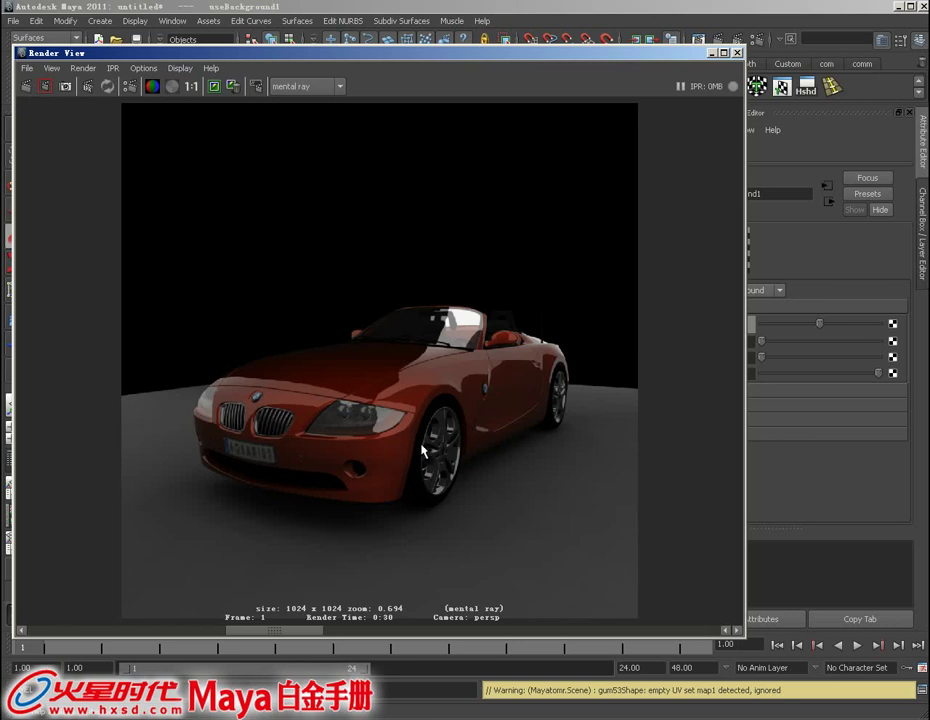
pyautogui.moveTo(406, 58); pyautogui.dragTo(337, 77)
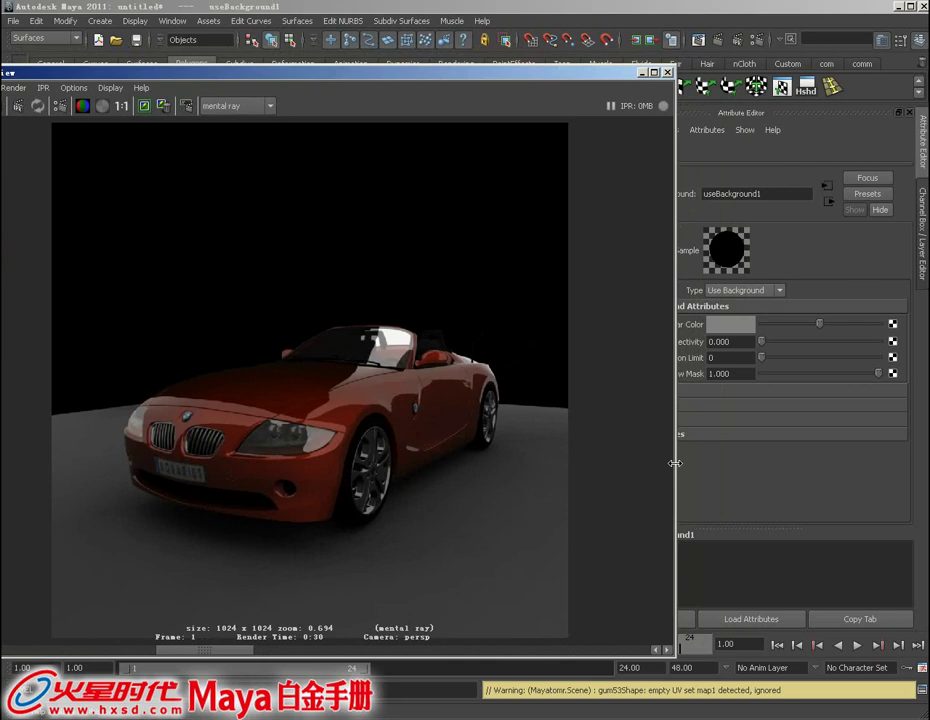
pyautogui.moveTo(676, 463); pyautogui.dragTo(601, 461)
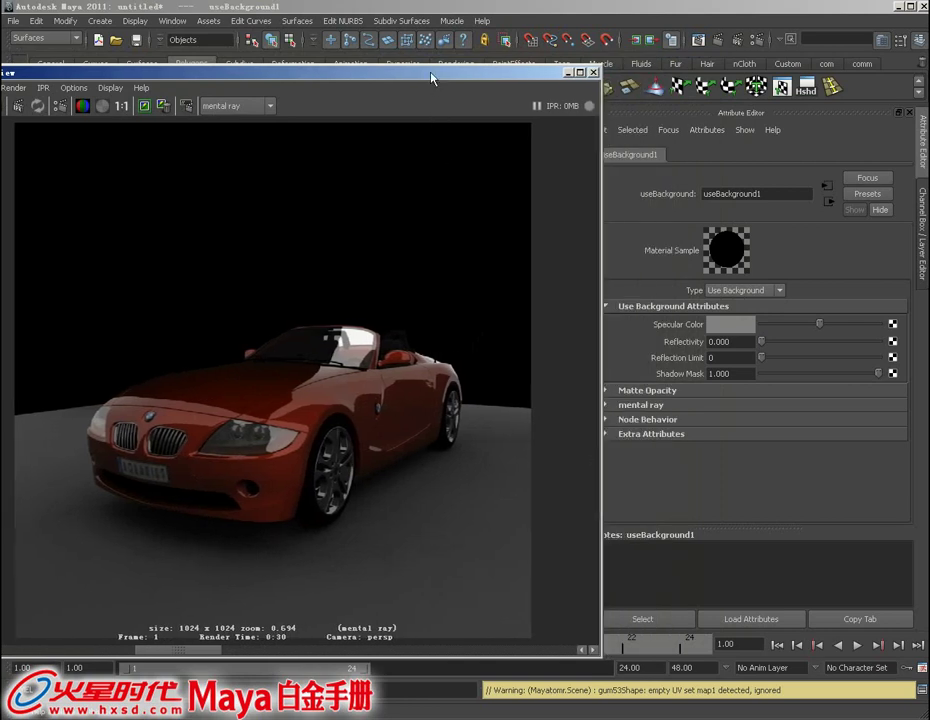
pyautogui.moveTo(432, 77); pyautogui.dragTo(237, 519)
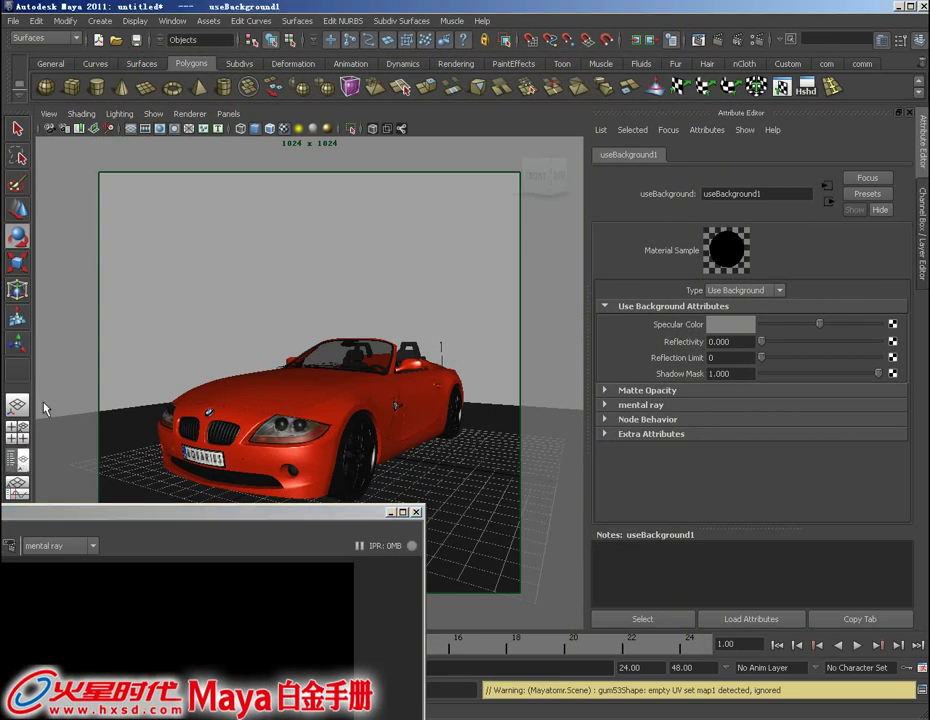
# - Select the BMW in the Outliner, create render layer layer2 for it, and make it active
pyautogui.click(17, 459)
pyautogui.click(96, 205)
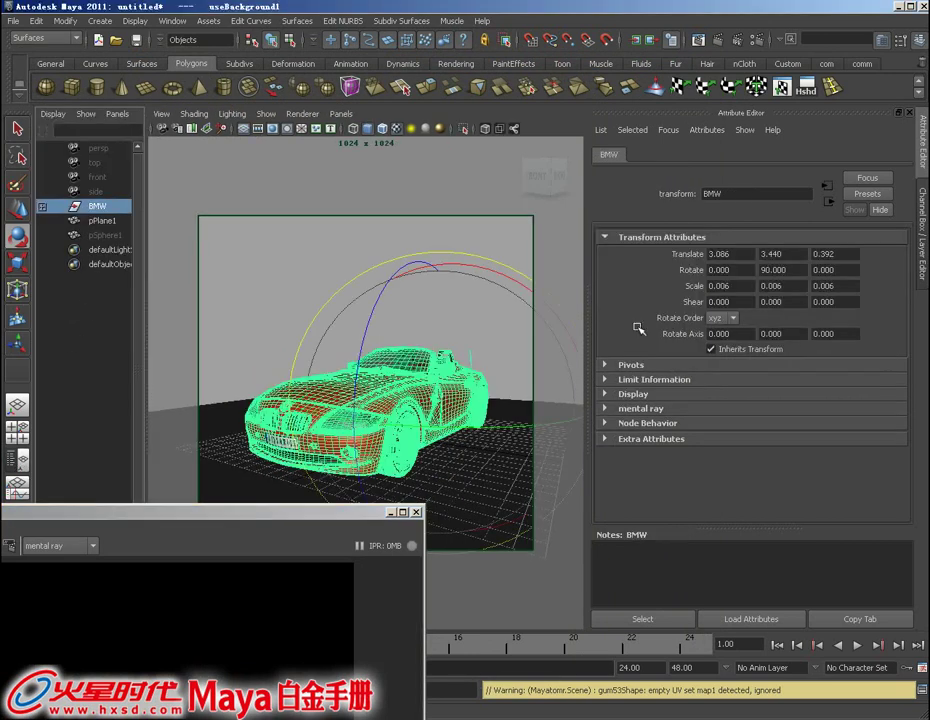
pyautogui.click(918, 45)
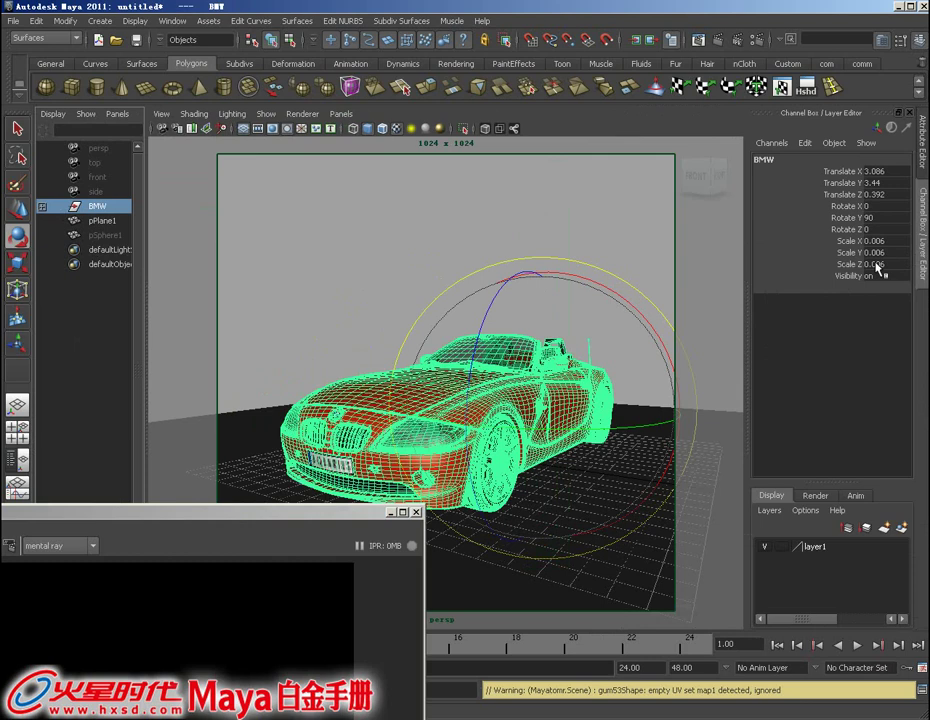
pyautogui.click(815, 495)
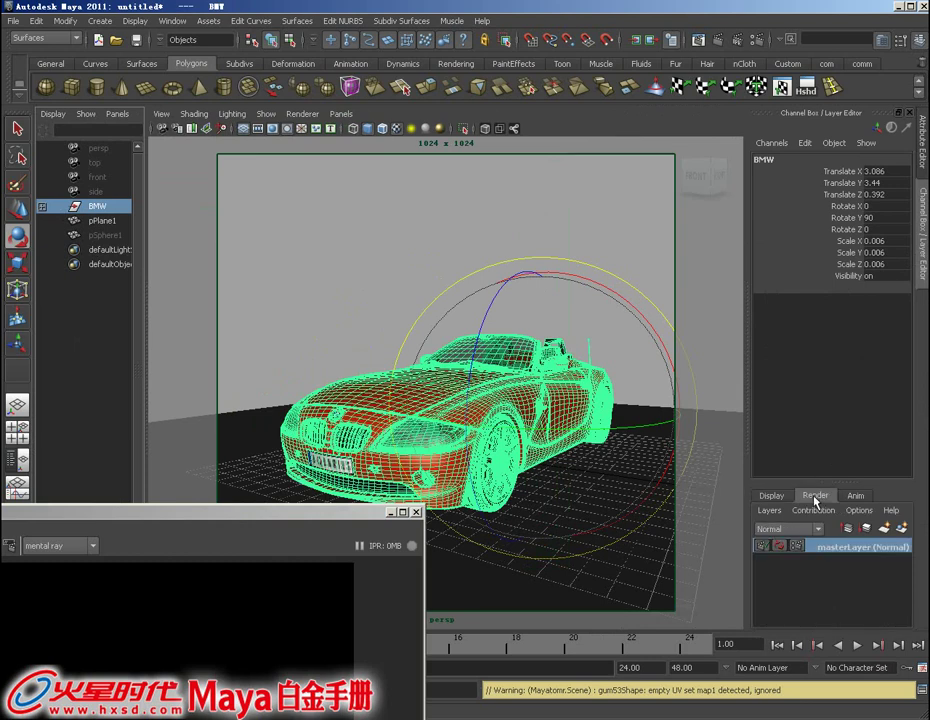
pyautogui.click(902, 528)
pyautogui.click(850, 547)
pyautogui.click(358, 316)
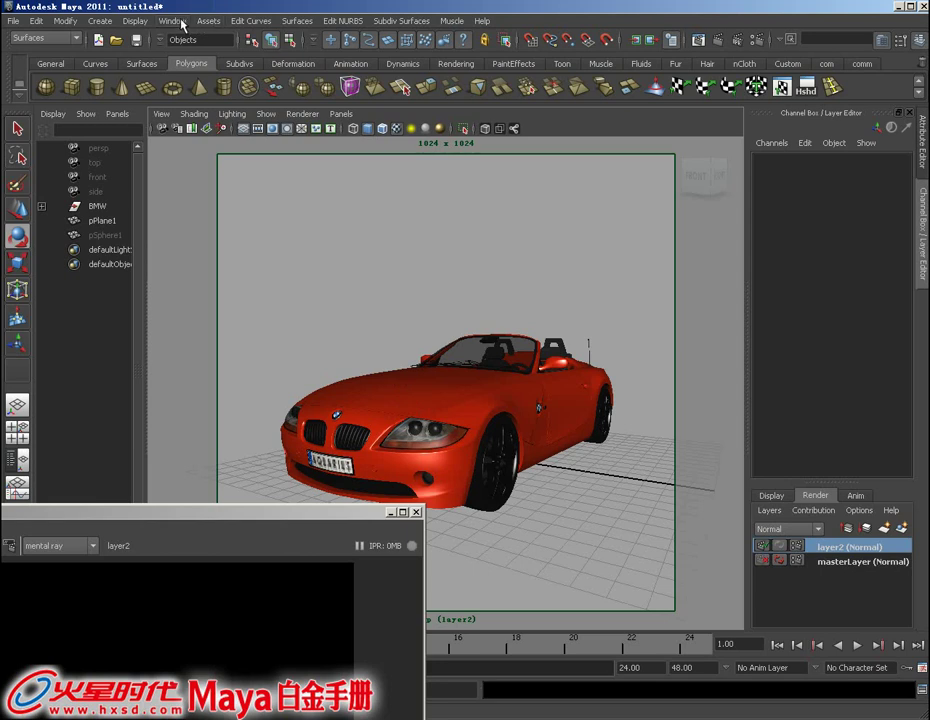
pyautogui.click(182, 24)
# - Bring up Hypershade and clear all nodes from its work area
pyautogui.moveTo(204, 57)
pyautogui.click(350, 95)
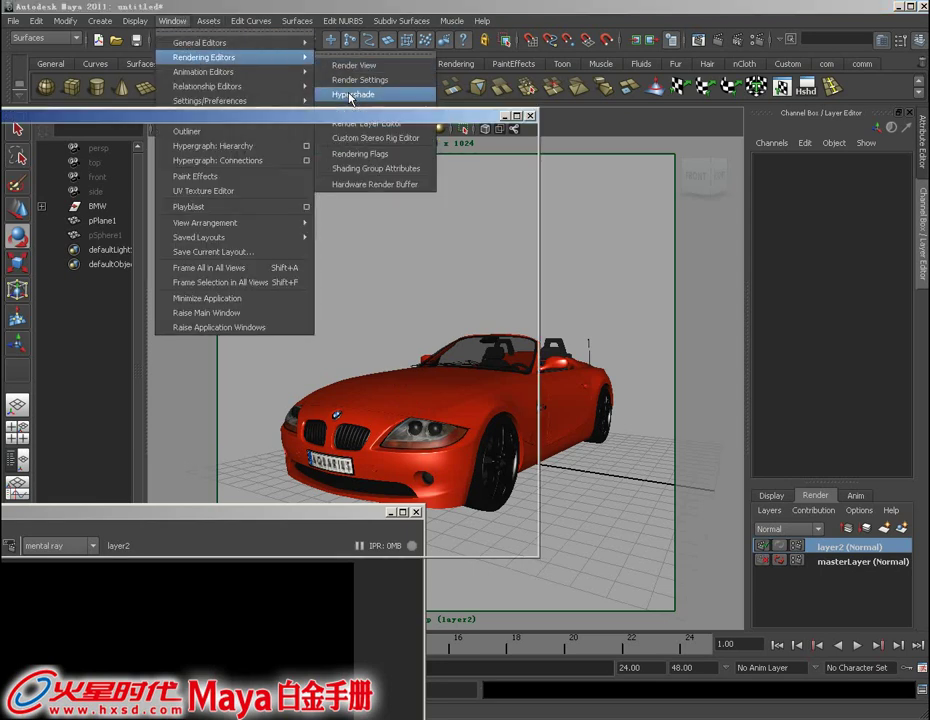
pyautogui.moveTo(390, 118)
pyautogui.mouseDown()
pyautogui.moveTo(390, 226)
pyautogui.moveTo(450, 4)
pyautogui.mouseUp()
pyautogui.press('a')
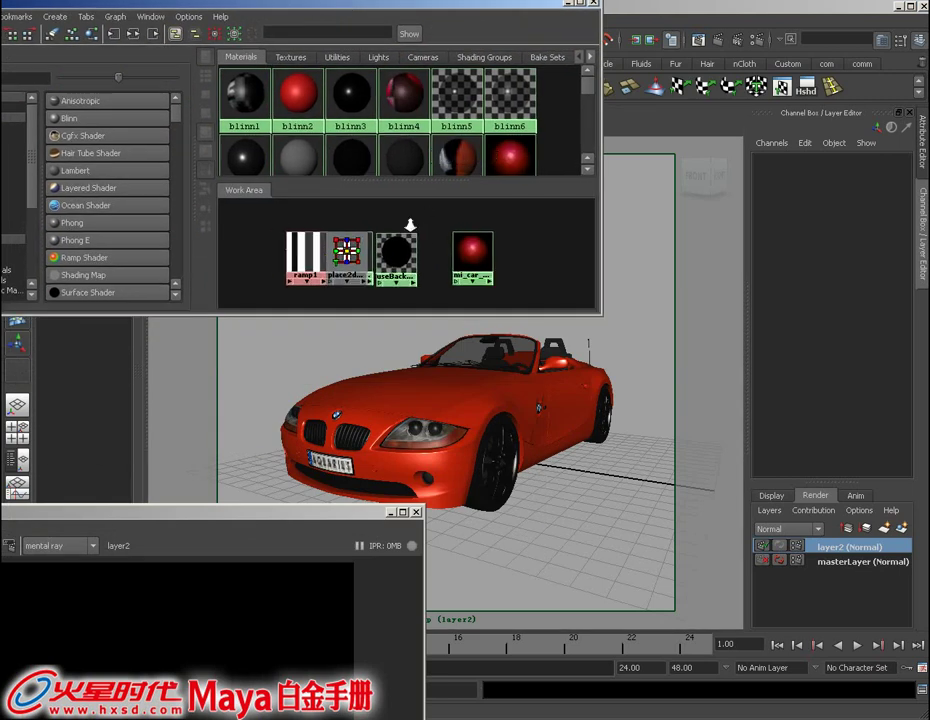
pyautogui.click(52, 34)
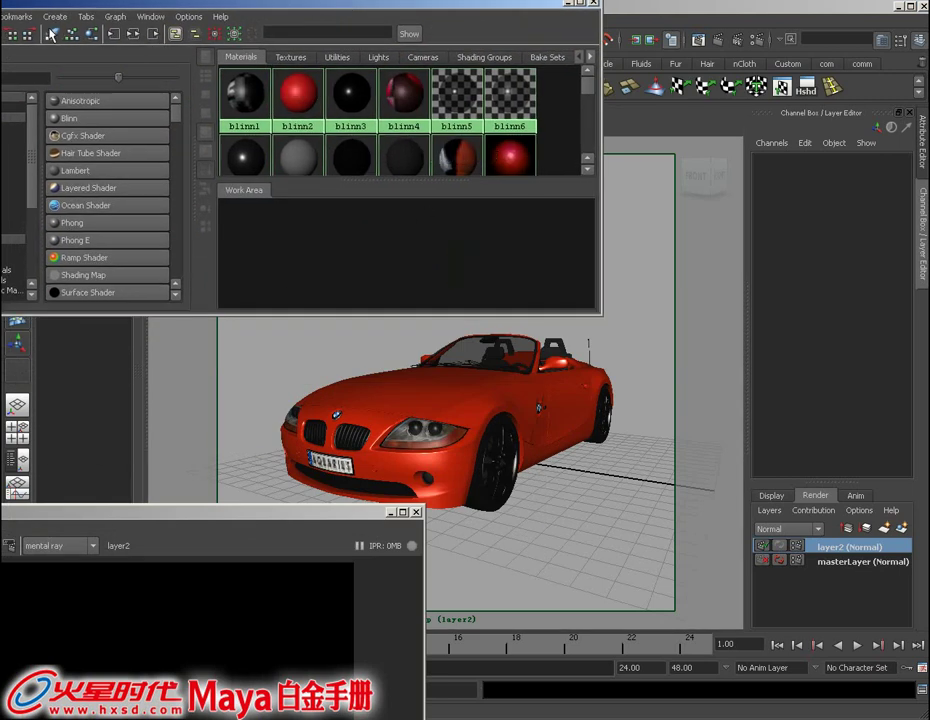
# - Marquee-select the whole car and create a new Use Background material, useBackground2
pyautogui.moveTo(534, 490)
pyautogui.keyDown('alt'); pyautogui.mouseDown()
pyautogui.moveTo(498, 477)
pyautogui.moveTo(482, 482)
pyautogui.moveTo(487, 489)
pyautogui.moveTo(372, 405)
pyautogui.mouseUp(); pyautogui.keyUp('alt')
pyautogui.moveTo(306, 341); pyautogui.dragTo(638, 549)
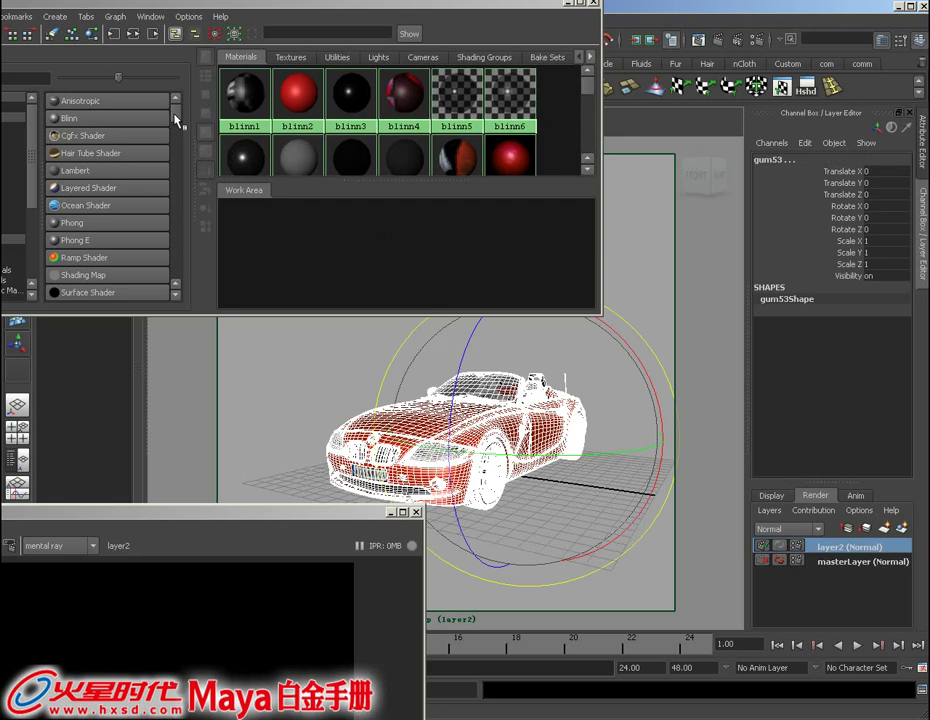
pyautogui.scroll(-2, 177, 120)
pyautogui.scroll(-5, 177, 120)
pyautogui.scroll(-5, 177, 128)
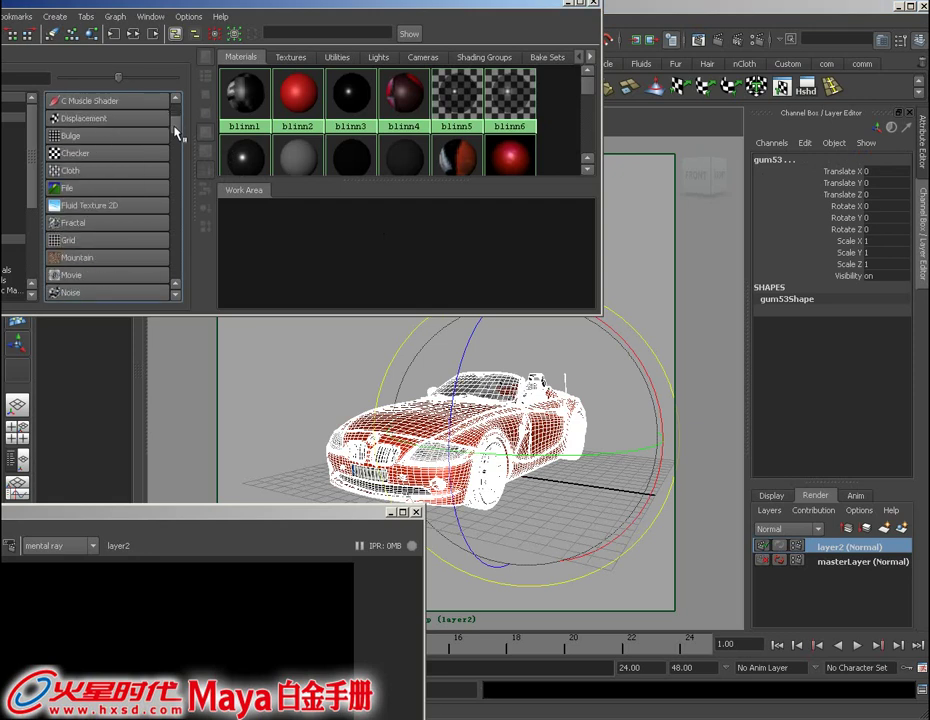
pyautogui.scroll(-4, 177, 128)
pyautogui.scroll(-3, 177, 128)
pyautogui.scroll(15, 177, 128)
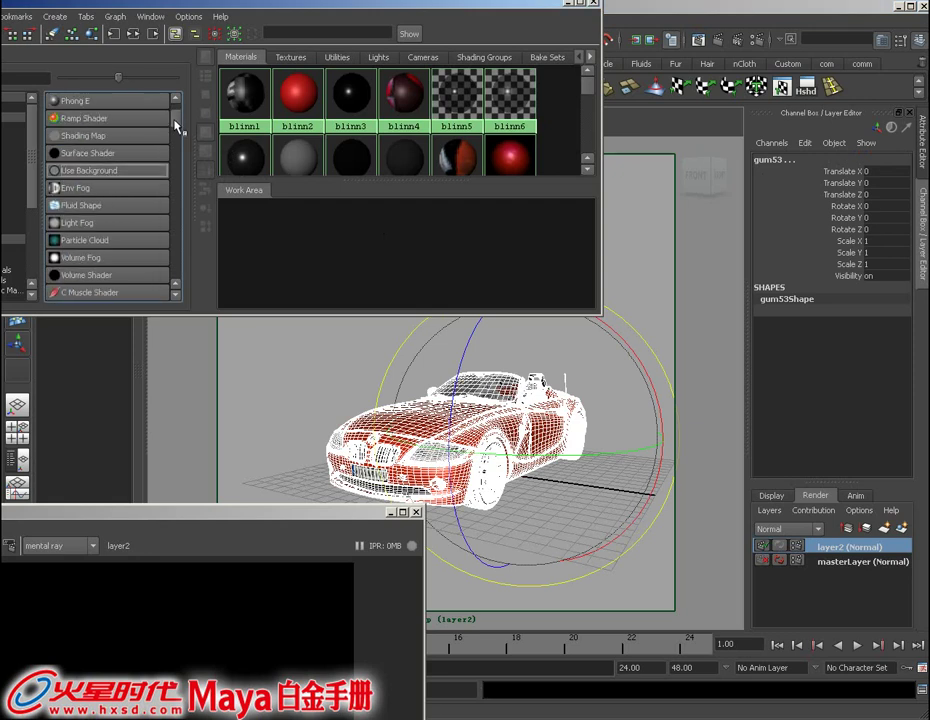
pyautogui.click(95, 171)
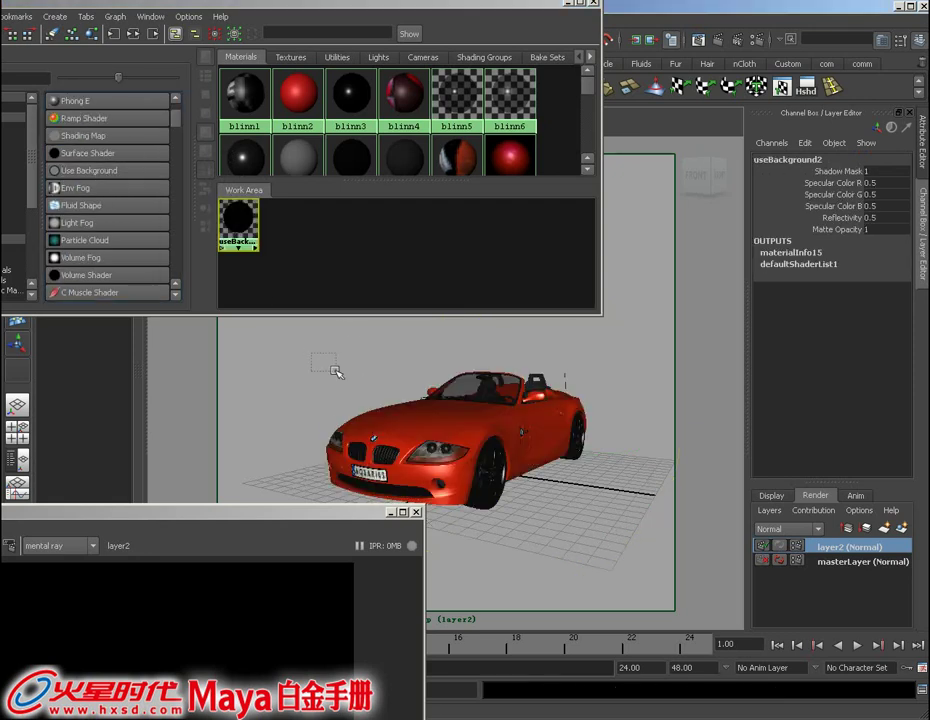
# - Assign the useBackground2 material to the whole car by marquee selection
pyautogui.moveTo(311, 352); pyautogui.dragTo(621, 529)
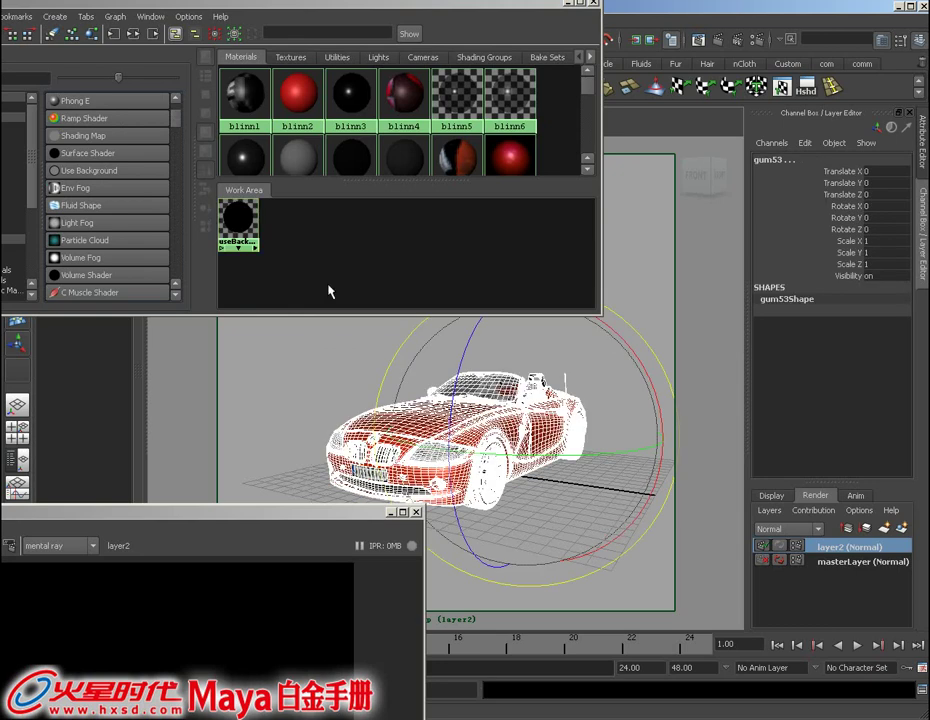
pyautogui.moveTo(245, 222); pyautogui.dragTo(250, 185, button='right')
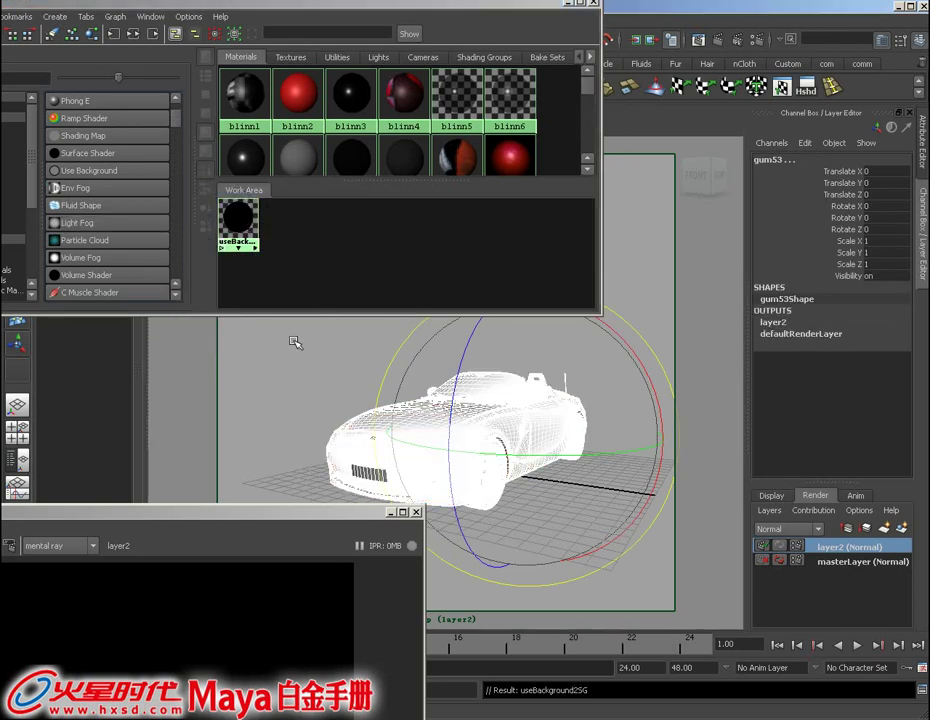
pyautogui.click(300, 374)
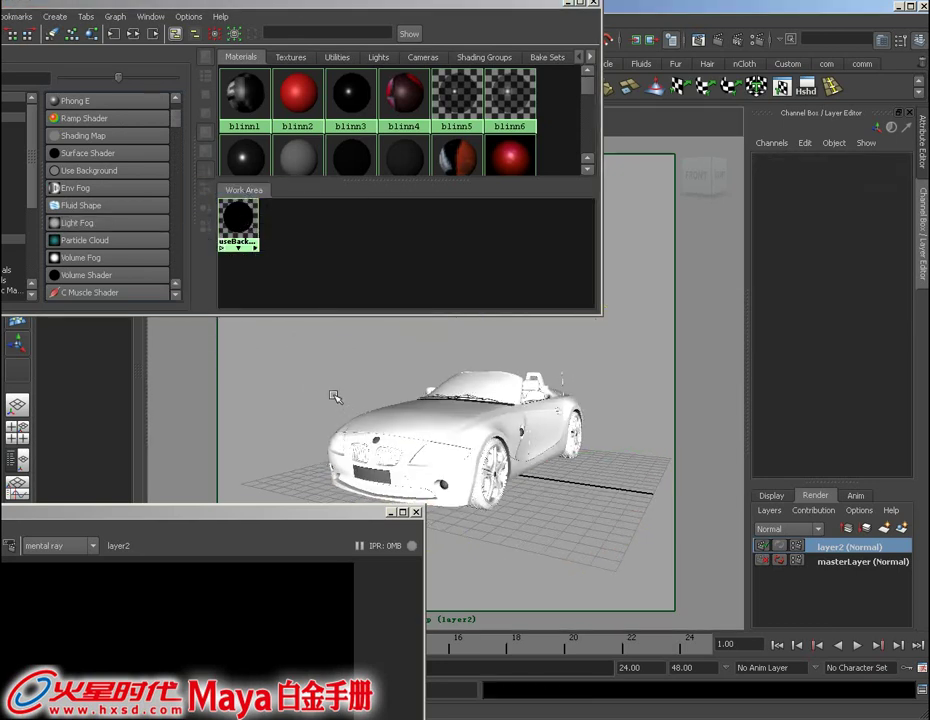
# - Select the car's hood, main body panel and door panel
pyautogui.keyDown('alt'); pyautogui.moveTo(374, 415); pyautogui.dragTo(480, 422, button='right'); pyautogui.keyUp('alt')
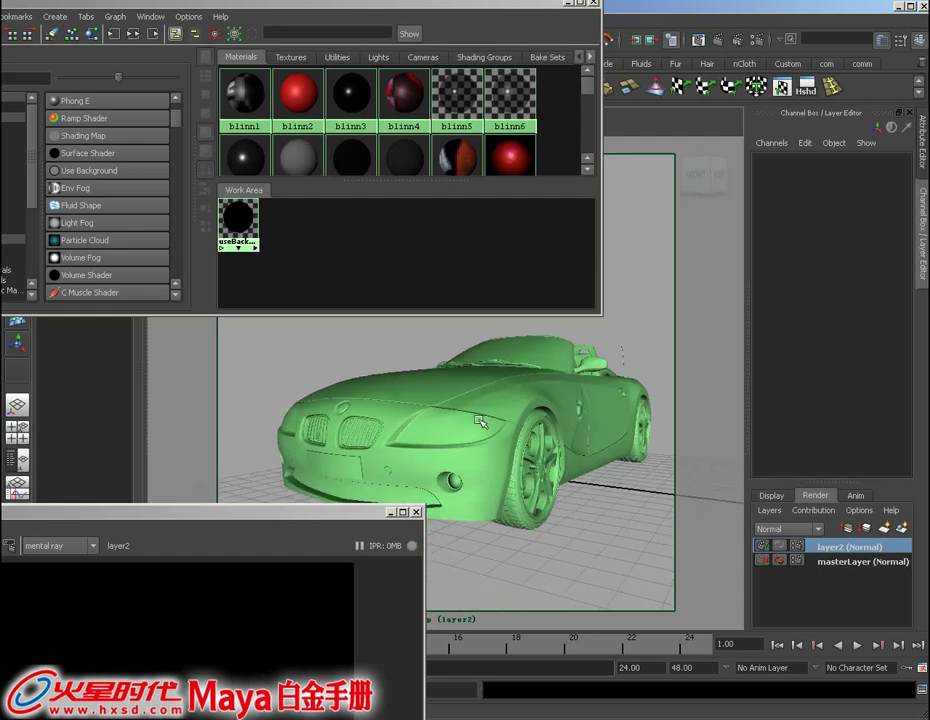
pyautogui.keyDown('alt'); pyautogui.moveTo(479, 420); pyautogui.dragTo(480, 432); pyautogui.keyUp('alt')
pyautogui.click(450, 410)
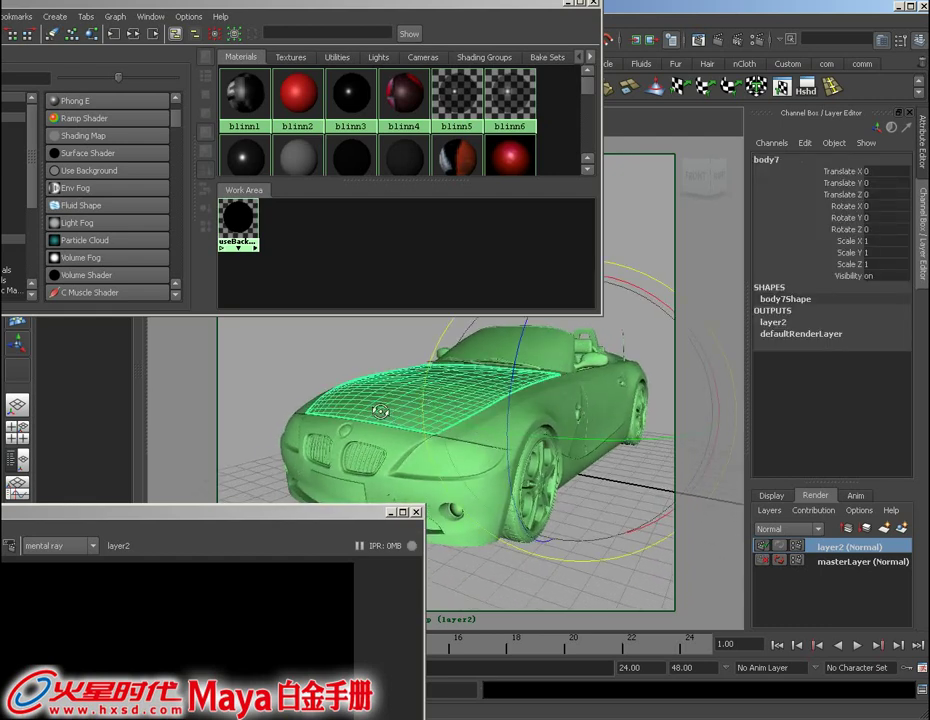
pyautogui.moveTo(390, 417)
pyautogui.keyDown('alt'); pyautogui.mouseDown()
pyautogui.moveTo(380, 409)
pyautogui.moveTo(421, 403)
pyautogui.moveTo(307, 409)
pyautogui.moveTo(297, 430)
pyautogui.moveTo(380, 421)
pyautogui.moveTo(473, 430)
pyautogui.moveTo(427, 428)
pyautogui.mouseUp(); pyautogui.keyUp('alt')
pyautogui.click(405, 407)
pyautogui.click(431, 426)
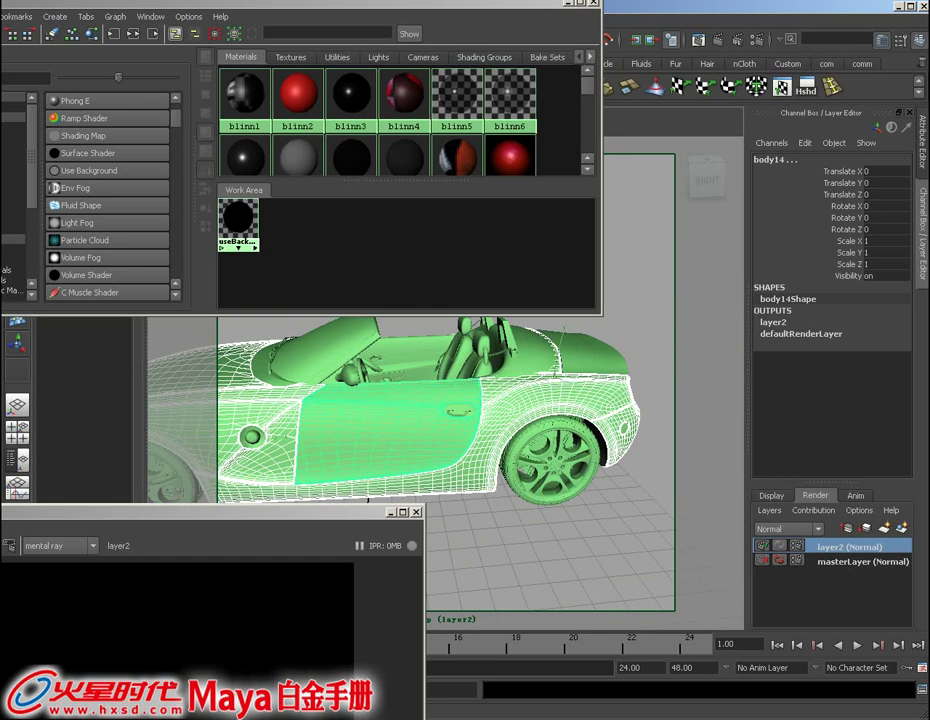
pyautogui.moveTo(595, 478)
pyautogui.keyDown('alt'); pyautogui.mouseDown()
pyautogui.moveTo(503, 481)
pyautogui.moveTo(519, 449)
pyautogui.moveTo(329, 314)
pyautogui.moveTo(427, 436)
pyautogui.moveTo(473, 448)
pyautogui.mouseUp(); pyautogui.keyUp('alt')
# - Add the trunk lid, rear side panel, door handle parts body05/body06 and gum53 trim to the selection
pyautogui.click(528, 453)
pyautogui.click(329, 314)
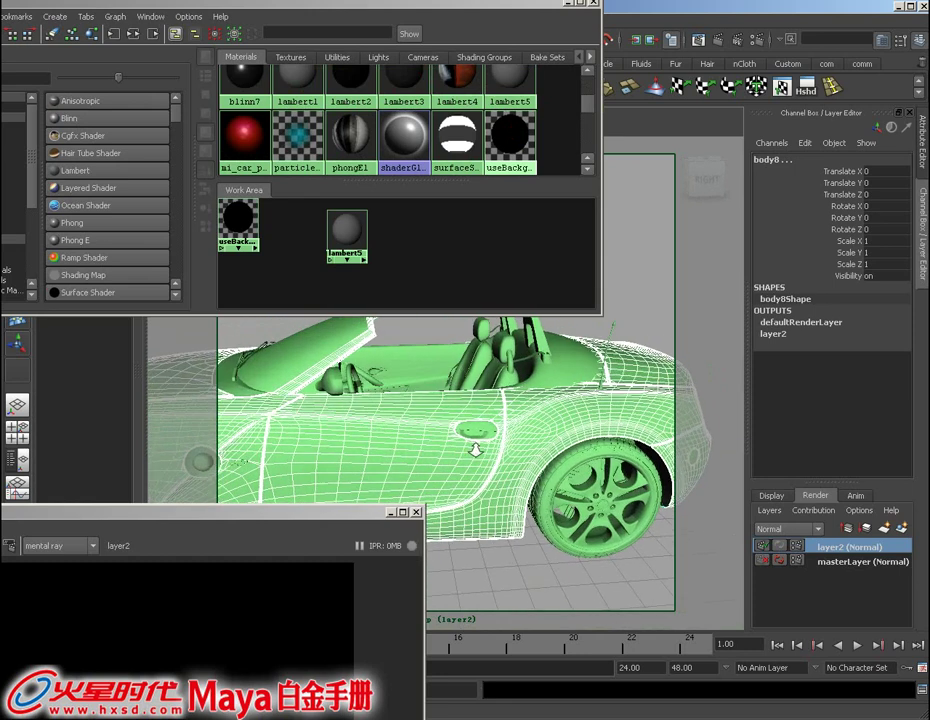
pyautogui.keyDown('alt'); pyautogui.moveTo(473, 448); pyautogui.dragTo(521, 536, button='right'); pyautogui.keyUp('alt')
pyautogui.moveTo(521, 536)
pyautogui.keyDown('alt'); pyautogui.mouseDown()
pyautogui.moveTo(492, 504)
pyautogui.moveTo(504, 492)
pyautogui.mouseUp(); pyautogui.keyUp('alt')
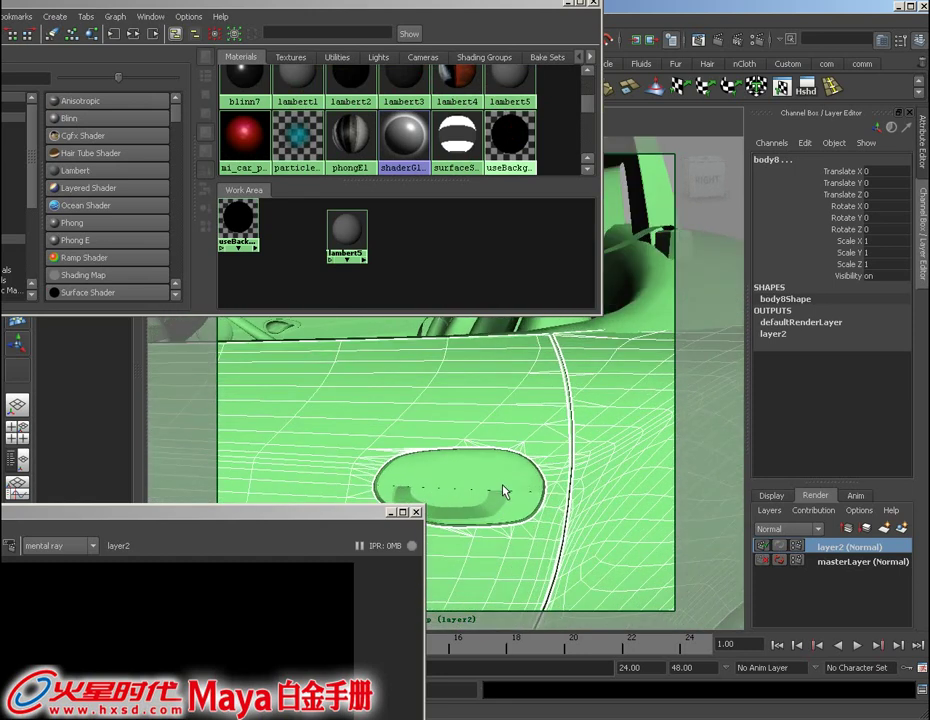
pyautogui.click(504, 497)
pyautogui.moveTo(498, 513)
pyautogui.keyDown('alt'); pyautogui.mouseDown(button='right')
pyautogui.moveTo(513, 477)
pyautogui.moveTo(470, 440)
pyautogui.mouseUp(button='right'); pyautogui.keyUp('alt')
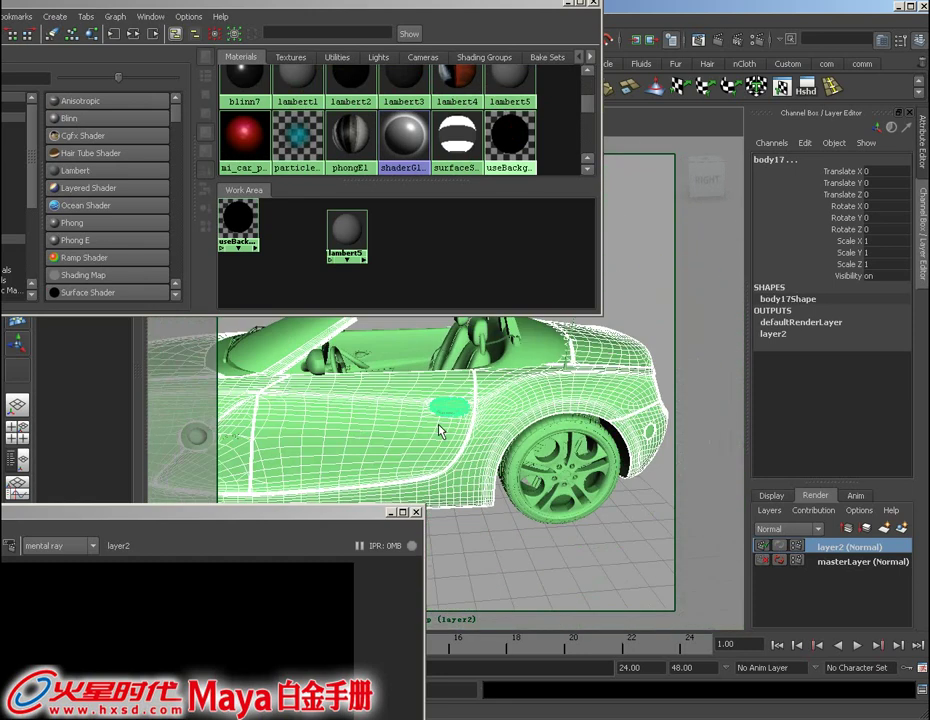
pyautogui.moveTo(470, 440)
pyautogui.keyDown('alt'); pyautogui.mouseDown()
pyautogui.moveTo(588, 430)
pyautogui.moveTo(613, 453)
pyautogui.moveTo(420, 440)
pyautogui.mouseUp(); pyautogui.keyUp('alt')
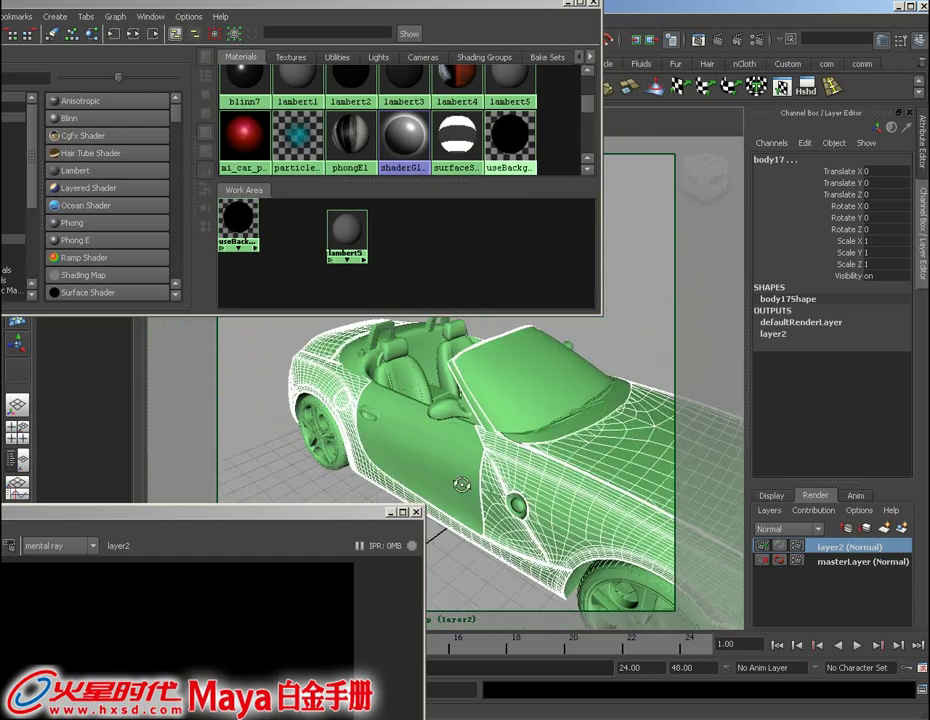
pyautogui.moveTo(421, 438)
pyautogui.keyDown('alt'); pyautogui.mouseDown(button='right')
pyautogui.moveTo(461, 507)
pyautogui.moveTo(469, 453)
pyautogui.mouseUp(button='right'); pyautogui.keyUp('alt')
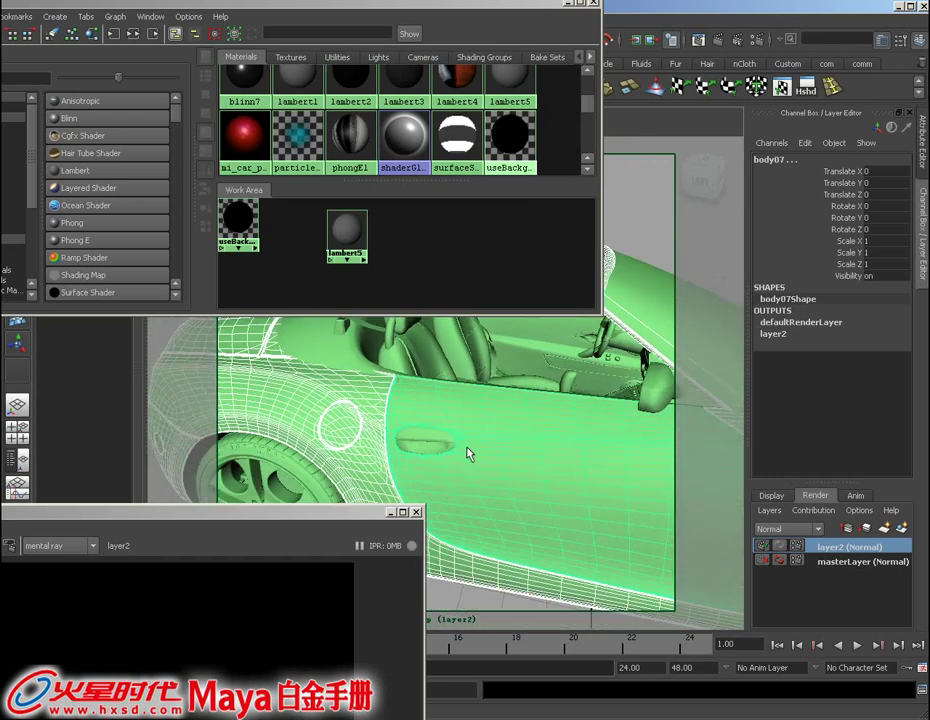
pyautogui.moveTo(469, 453)
pyautogui.keyDown('alt'); pyautogui.mouseDown()
pyautogui.moveTo(432, 453)
pyautogui.moveTo(502, 436)
pyautogui.moveTo(461, 461)
pyautogui.moveTo(430, 423)
pyautogui.moveTo(461, 430)
pyautogui.mouseUp(); pyautogui.keyUp('alt')
pyautogui.click(430, 453)
pyautogui.click(443, 425)
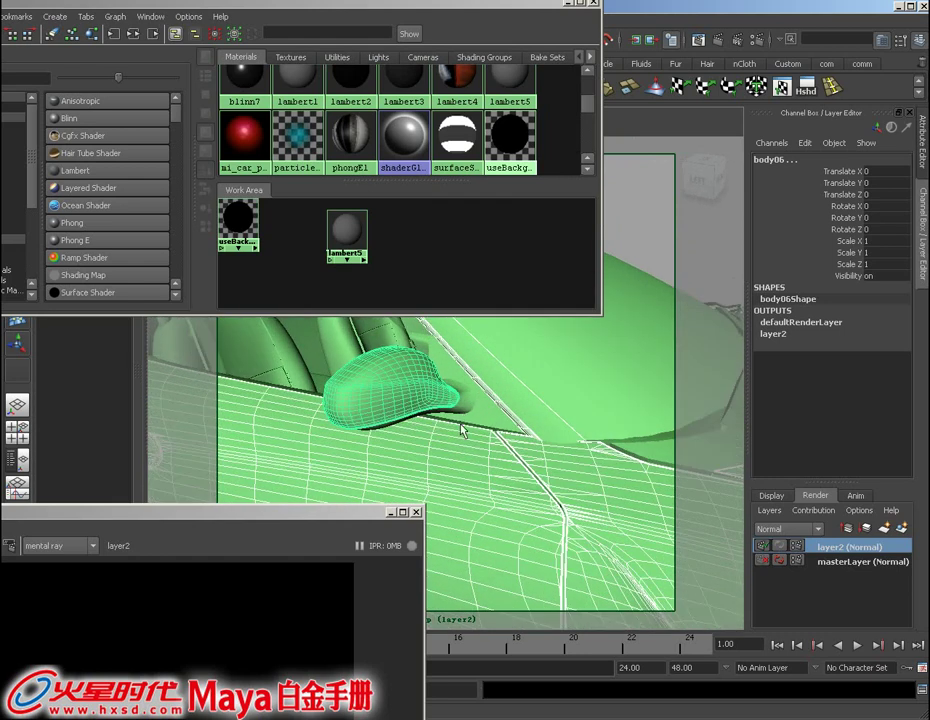
pyautogui.click(465, 413)
# - Add the side mirror and its base trim, then assign lambert5 to all selected parts
pyautogui.keyDown('alt'); pyautogui.moveTo(465, 413); pyautogui.dragTo(498, 492, button='right'); pyautogui.keyUp('alt')
pyautogui.moveTo(498, 492)
pyautogui.keyDown('alt'); pyautogui.mouseDown()
pyautogui.moveTo(415, 384)
pyautogui.moveTo(374, 436)
pyautogui.moveTo(452, 437)
pyautogui.mouseUp(); pyautogui.keyUp('alt')
pyautogui.keyDown('alt'); pyautogui.moveTo(452, 437); pyautogui.dragTo(459, 478, button='right'); pyautogui.keyUp('alt')
pyautogui.moveTo(459, 478)
pyautogui.keyDown('alt'); pyautogui.mouseDown()
pyautogui.moveTo(500, 400)
pyautogui.moveTo(490, 457)
pyautogui.moveTo(469, 446)
pyautogui.moveTo(472, 432)
pyautogui.moveTo(498, 450)
pyautogui.mouseUp(); pyautogui.keyUp('alt')
pyautogui.click(490, 457)
pyautogui.click(490, 457)
pyautogui.moveTo(498, 450)
pyautogui.keyDown('alt'); pyautogui.mouseDown(button='right')
pyautogui.moveTo(515, 523)
pyautogui.moveTo(432, 480)
pyautogui.moveTo(456, 465)
pyautogui.moveTo(440, 442)
pyautogui.mouseUp(button='right'); pyautogui.keyUp('alt')
pyautogui.moveTo(440, 442)
pyautogui.keyDown('alt'); pyautogui.mouseDown()
pyautogui.moveTo(310, 323)
pyautogui.moveTo(409, 457)
pyautogui.mouseUp(); pyautogui.keyUp('alt')
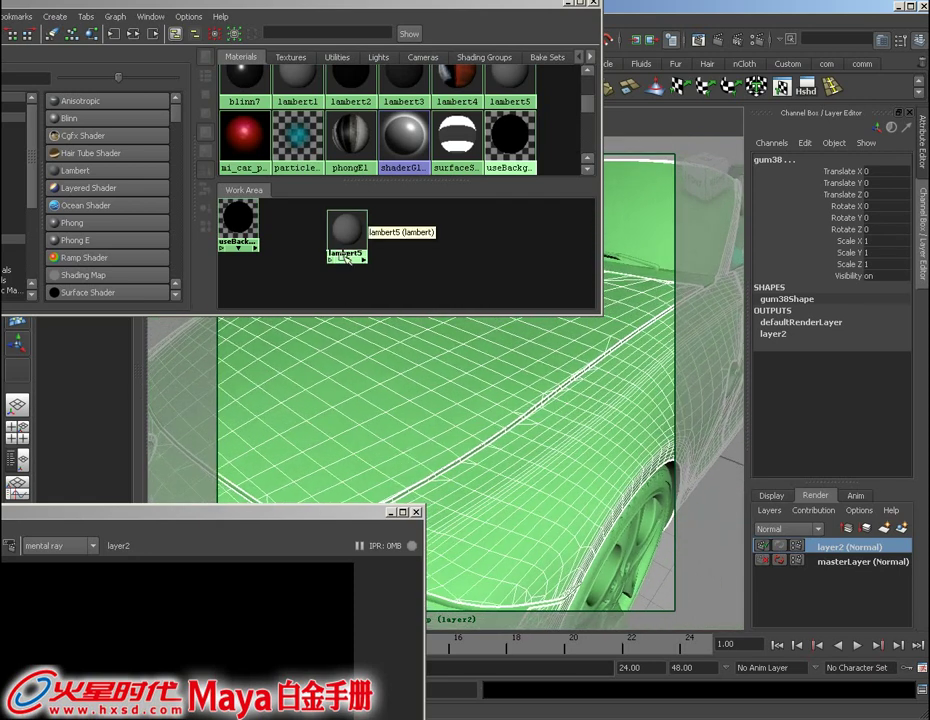
pyautogui.rightClick(343, 240)
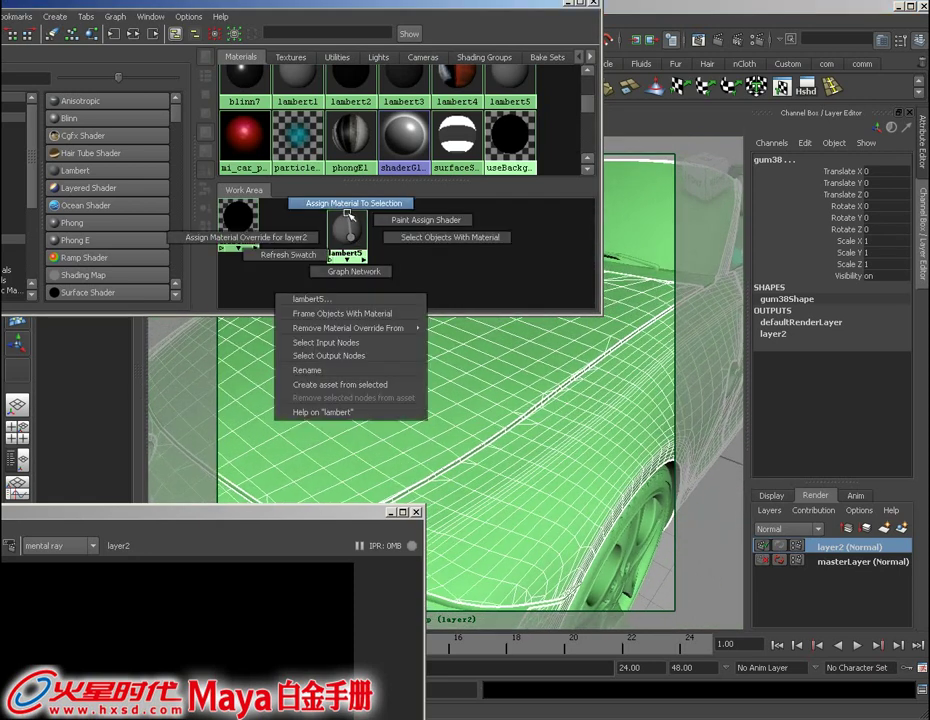
pyautogui.click(348, 214)
# - Assign lambert5 to the body16 trim strip
pyautogui.keyDown('alt'); pyautogui.moveTo(523, 432); pyautogui.dragTo(420, 420, button='right'); pyautogui.keyUp('alt')
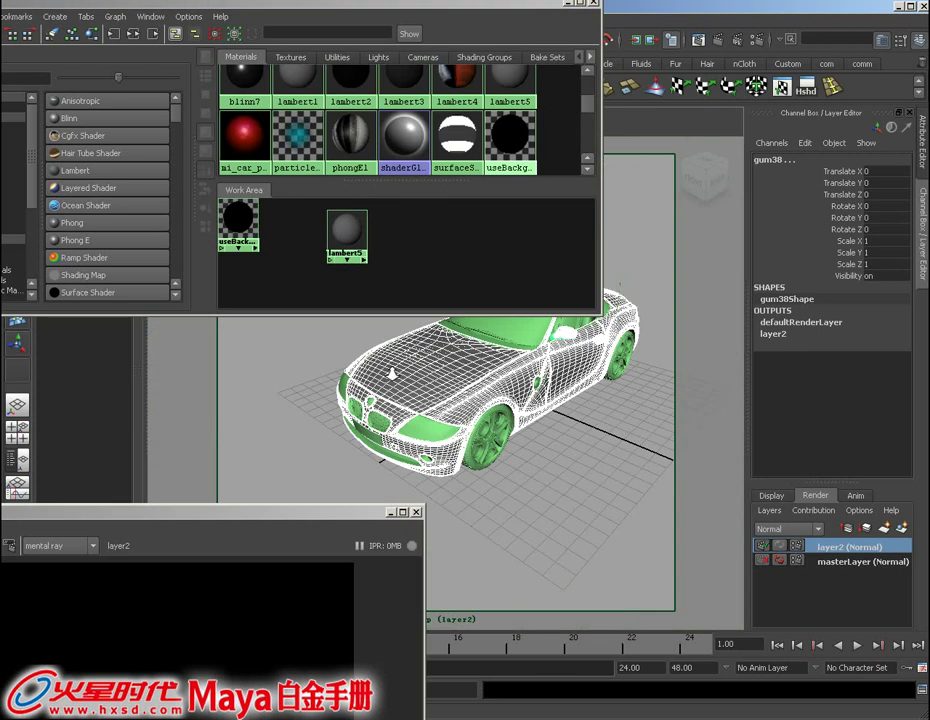
pyautogui.keyDown('alt'); pyautogui.moveTo(421, 424); pyautogui.dragTo(431, 447); pyautogui.keyUp('alt')
pyautogui.keyDown('alt'); pyautogui.moveTo(452, 440); pyautogui.dragTo(476, 482, button='right'); pyautogui.keyUp('alt')
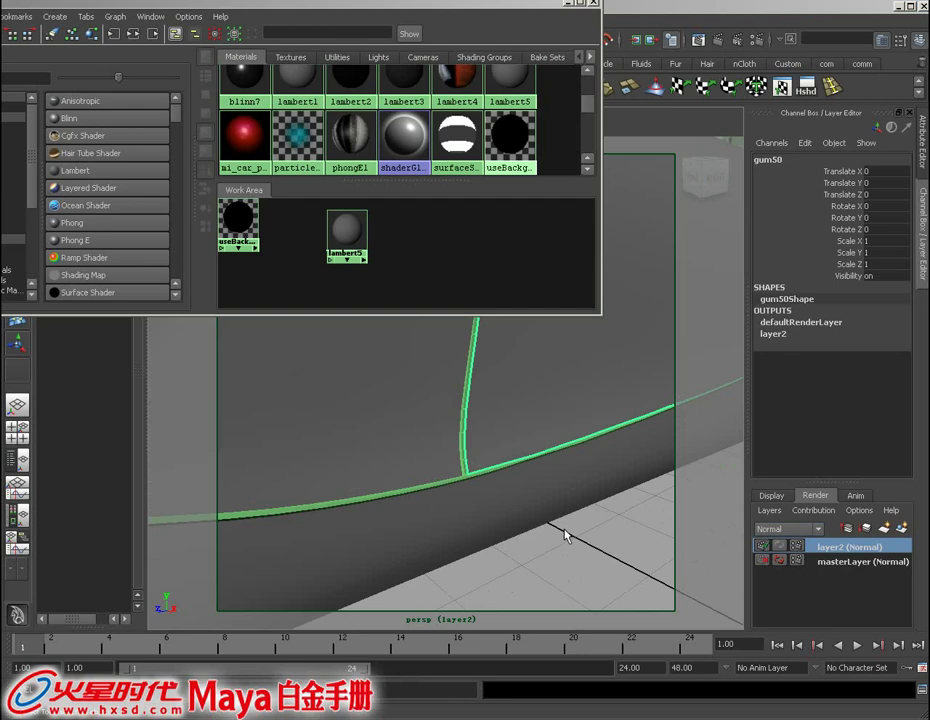
pyautogui.moveTo(565, 536)
pyautogui.keyDown('alt'); pyautogui.mouseDown()
pyautogui.moveTo(588, 536)
pyautogui.moveTo(410, 465)
pyautogui.moveTo(404, 497)
pyautogui.mouseUp(); pyautogui.keyUp('alt')
pyautogui.click(400, 459)
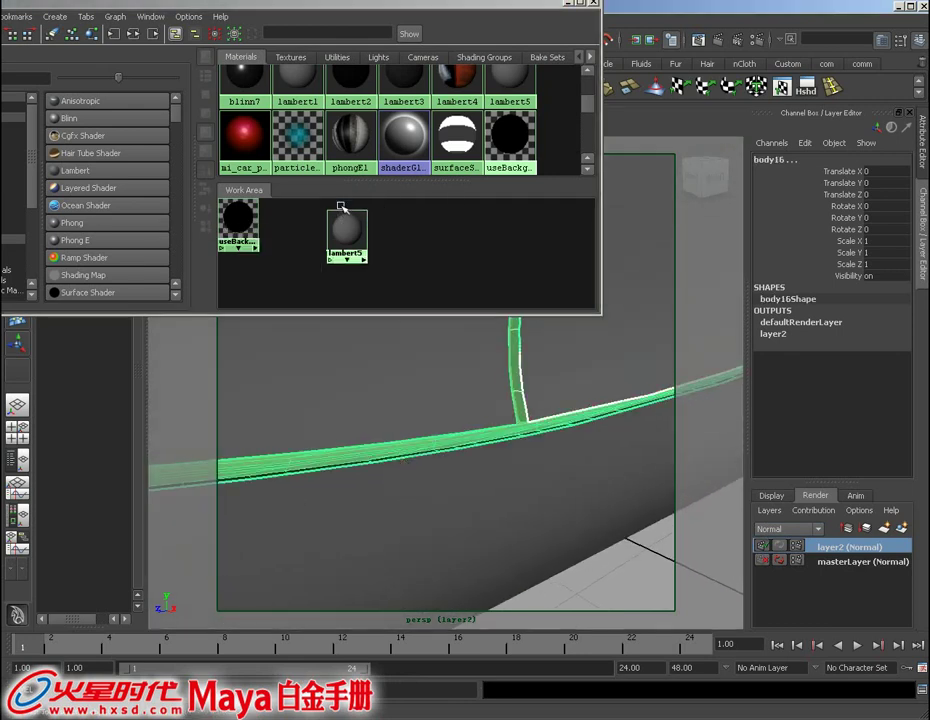
pyautogui.moveTo(367, 257); pyautogui.dragTo(457, 424, button='middle')
pyautogui.moveTo(457, 424)
pyautogui.keyDown('alt'); pyautogui.mouseDown()
pyautogui.moveTo(407, 417)
pyautogui.moveTo(443, 474)
pyautogui.moveTo(446, 463)
pyautogui.moveTo(446, 500)
pyautogui.moveTo(472, 485)
pyautogui.moveTo(382, 513)
pyautogui.moveTo(361, 440)
pyautogui.moveTo(349, 482)
pyautogui.moveTo(385, 479)
pyautogui.mouseUp(); pyautogui.keyUp('alt')
pyautogui.click(540, 568)
# - Assign lambert5 to the body03 trim piece and the thin body9 strip
pyautogui.click(377, 512)
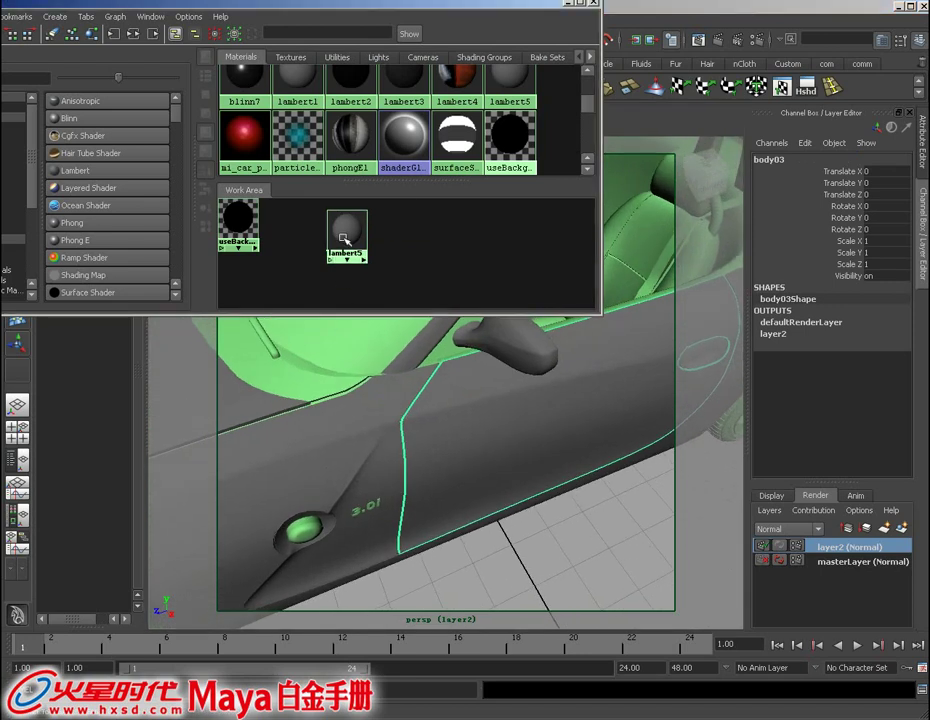
pyautogui.moveTo(345, 236); pyautogui.dragTo(344, 213, button='right')
pyautogui.moveTo(498, 498)
pyautogui.keyDown('alt'); pyautogui.mouseDown()
pyautogui.moveTo(392, 463)
pyautogui.moveTo(413, 473)
pyautogui.moveTo(390, 444)
pyautogui.moveTo(468, 512)
pyautogui.mouseUp(); pyautogui.keyUp('alt')
pyautogui.click(480, 508)
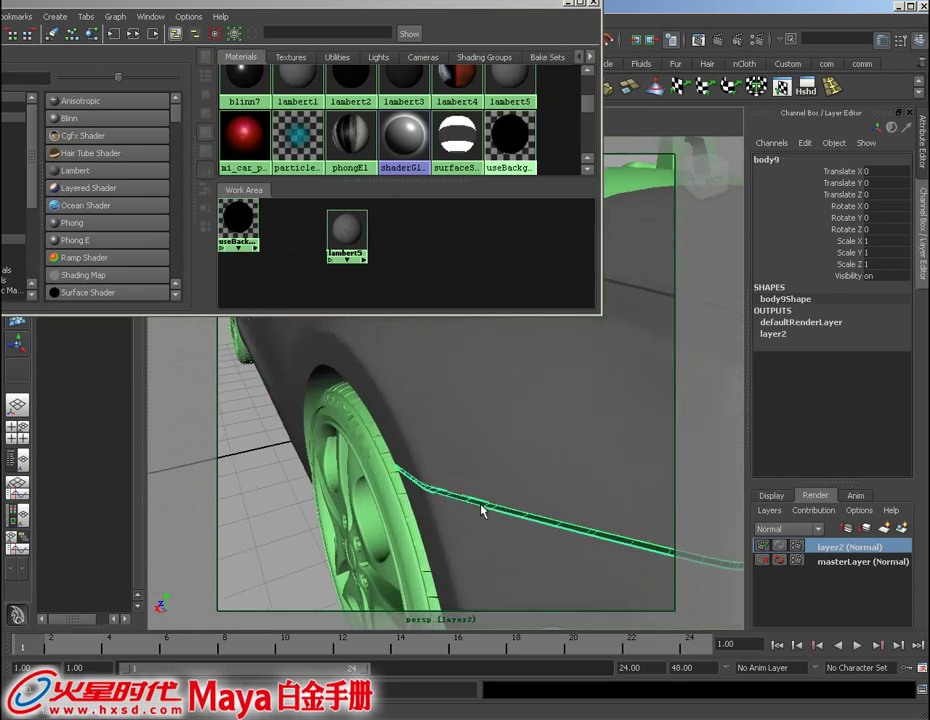
pyautogui.moveTo(347, 232); pyautogui.dragTo(342, 201, button='right')
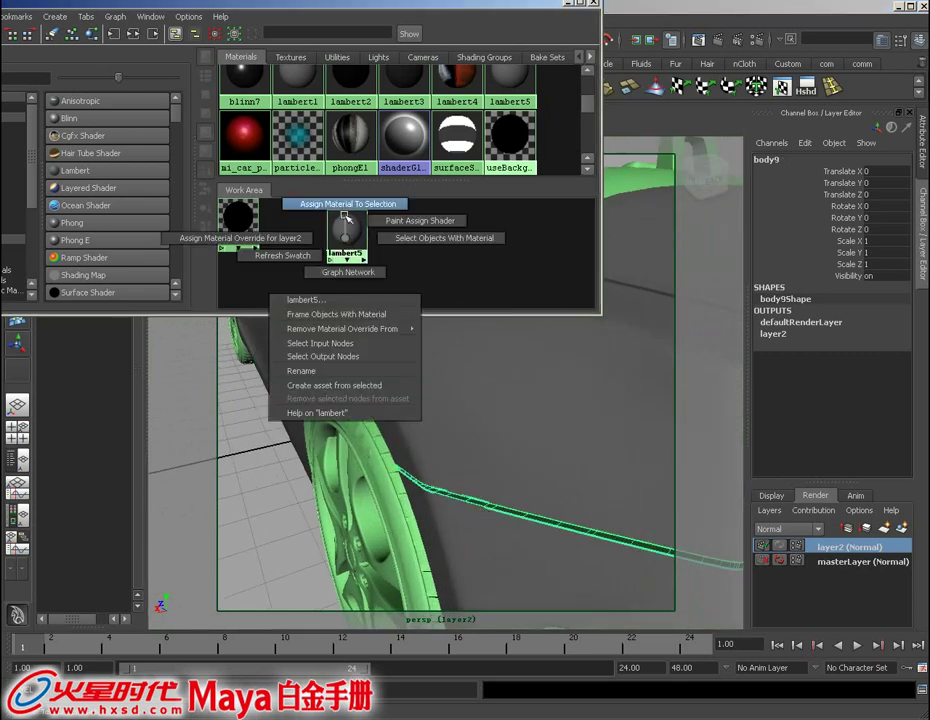
# - Frame the whole car, move Hypershade down and restore the cameraView1 bookmark
pyautogui.scroll(-5, 477, 434)
pyautogui.moveTo(477, 434)
pyautogui.keyDown('alt'); pyautogui.mouseDown()
pyautogui.moveTo(376, 470)
pyautogui.moveTo(437, 505)
pyautogui.moveTo(466, 507)
pyautogui.mouseUp(); pyautogui.keyUp('alt')
pyautogui.click(437, 505)
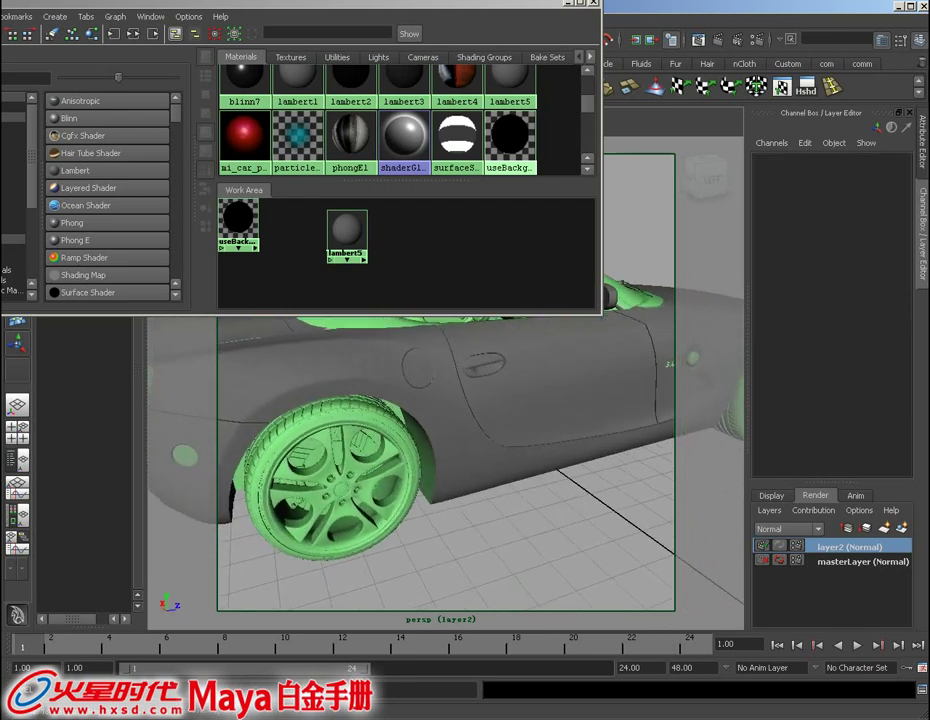
pyautogui.press('a')
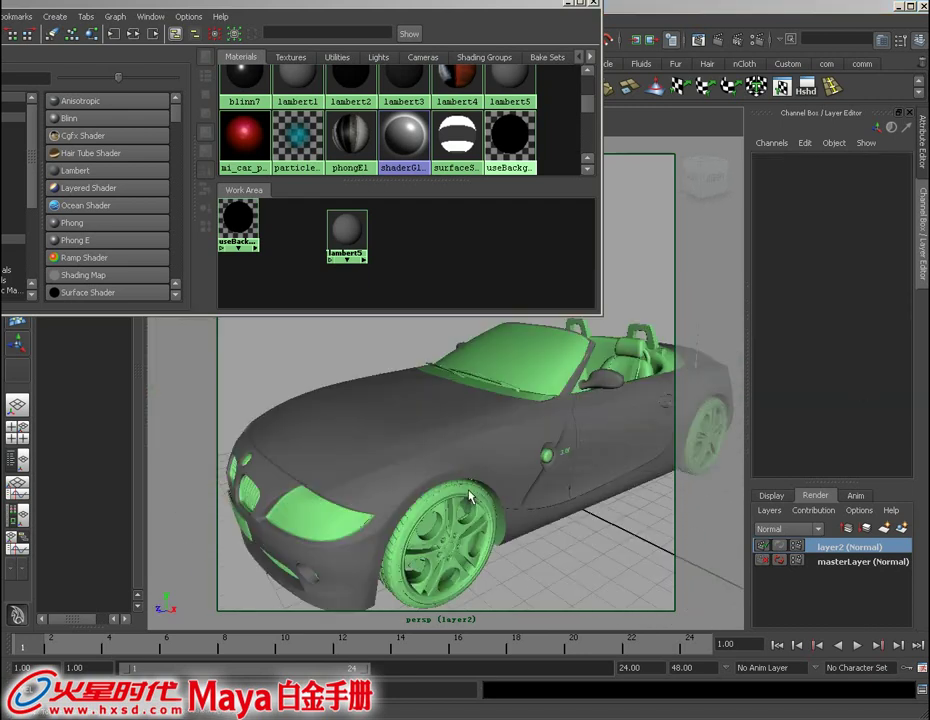
pyautogui.keyDown('alt'); pyautogui.moveTo(469, 494); pyautogui.dragTo(324, 349, button='right'); pyautogui.keyUp('alt')
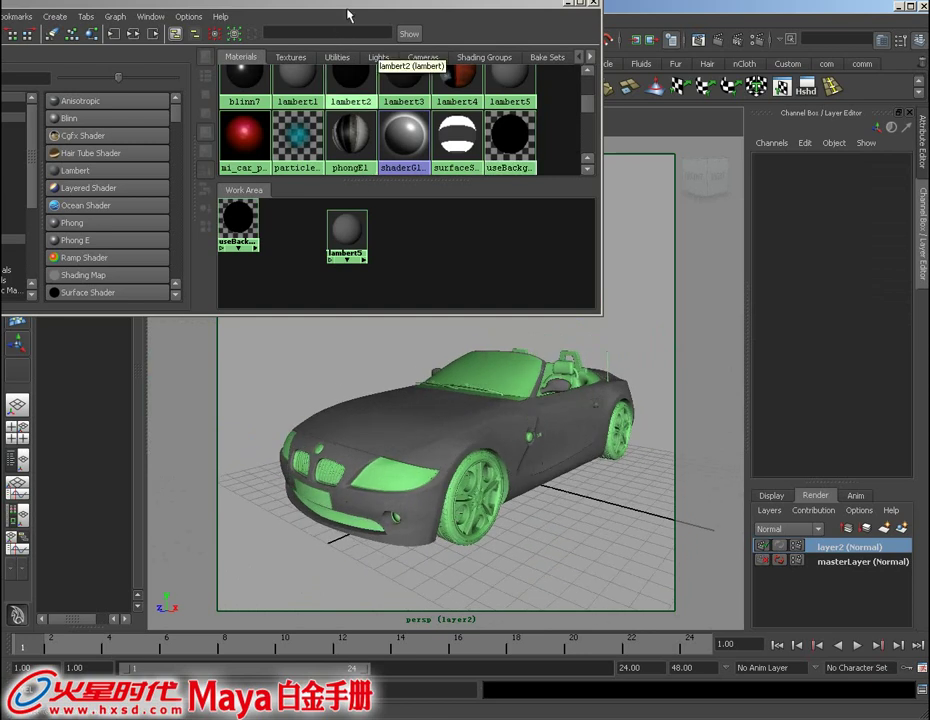
pyautogui.moveTo(349, 10); pyautogui.dragTo(311, 69)
pyautogui.moveTo(528, 66)
pyautogui.mouseDown()
pyautogui.moveTo(500, 83)
pyautogui.moveTo(486, 646)
pyautogui.moveTo(486, 589)
pyautogui.mouseUp()
pyautogui.click(161, 113)
pyautogui.moveTo(187, 256)
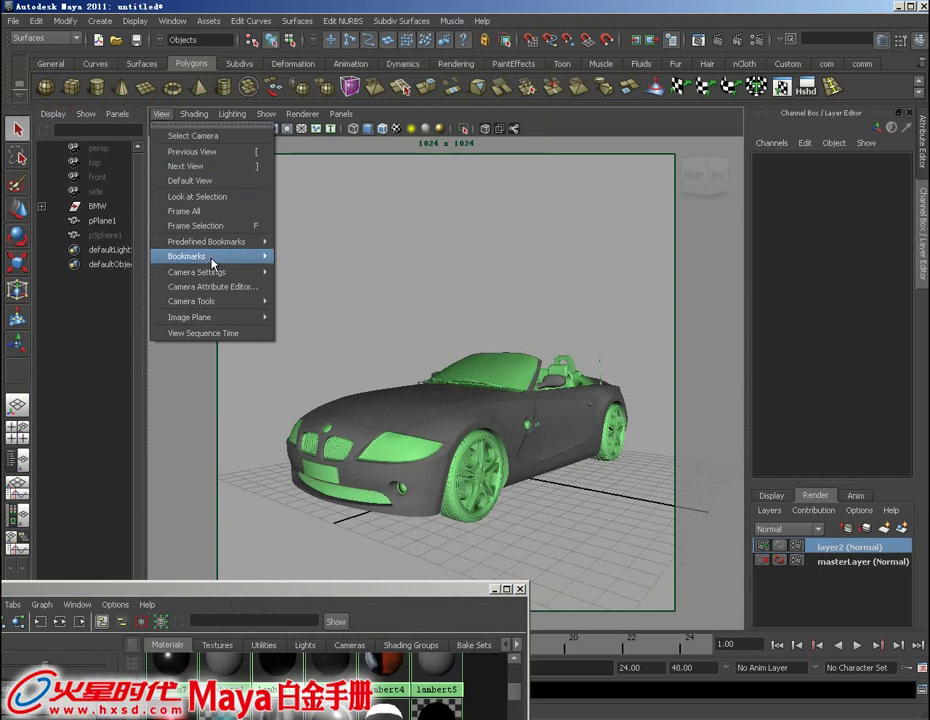
pyautogui.click(312, 258)
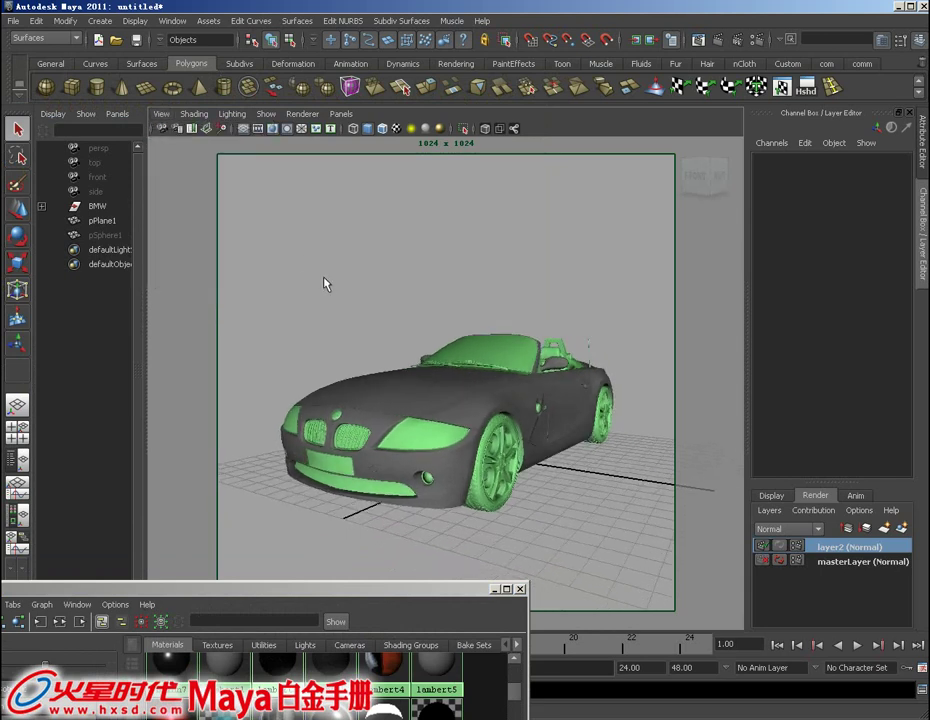
# - Show layer2's Render Settings on the Features tab
pyautogui.click(757, 40)
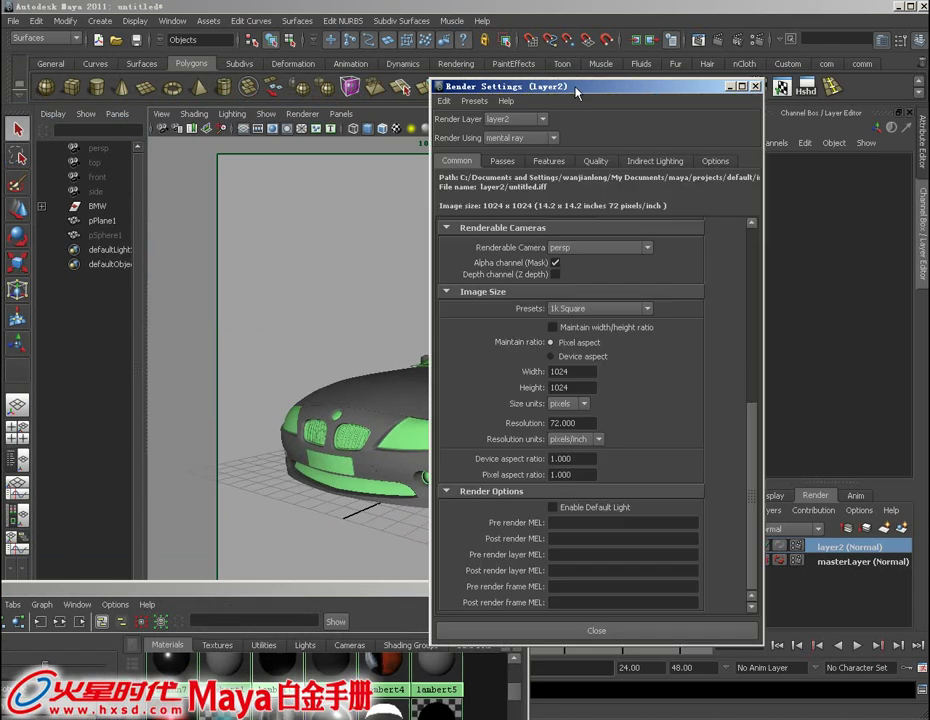
pyautogui.moveTo(580, 92); pyautogui.dragTo(622, 52)
pyautogui.click(580, 127)
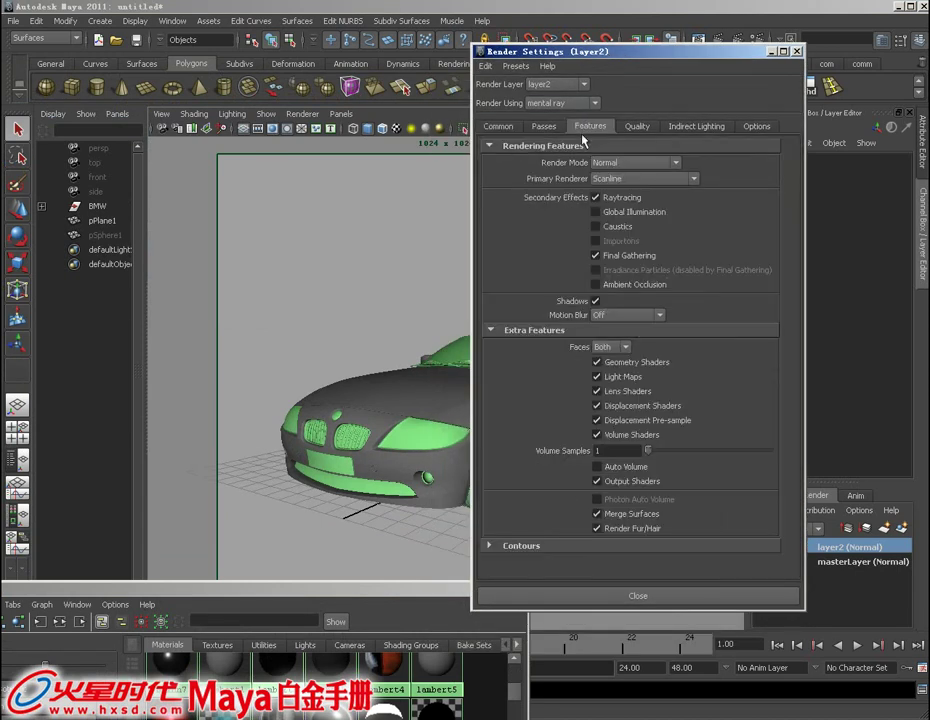
pyautogui.moveTo(654, 52); pyautogui.dragTo(697, 82)
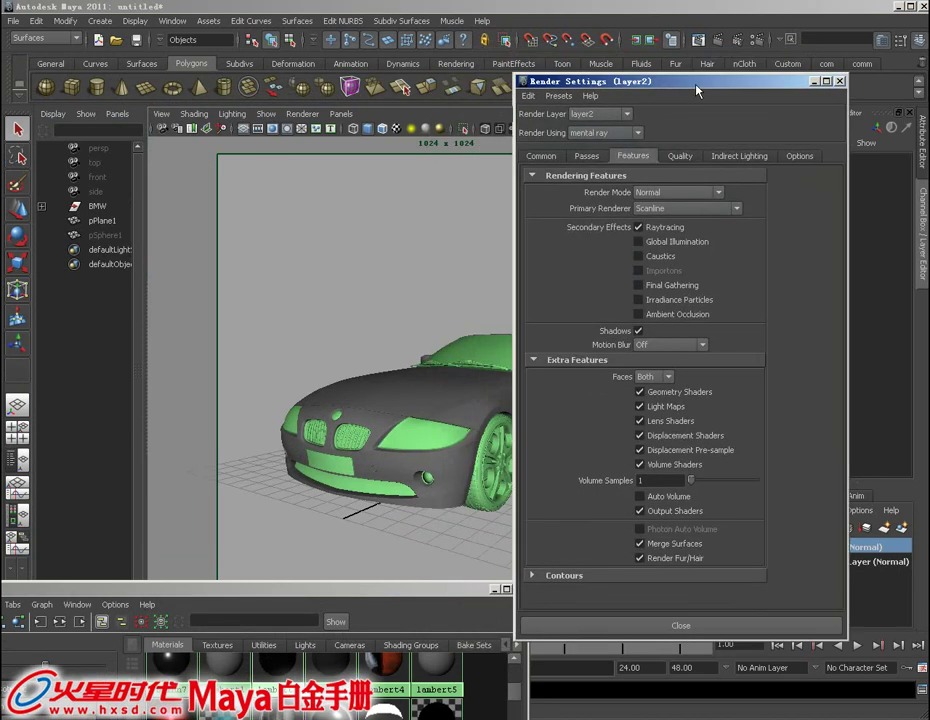
# - Render the current frame, keep the image, re-render and display the alpha silhouette
pyautogui.click(719, 40)
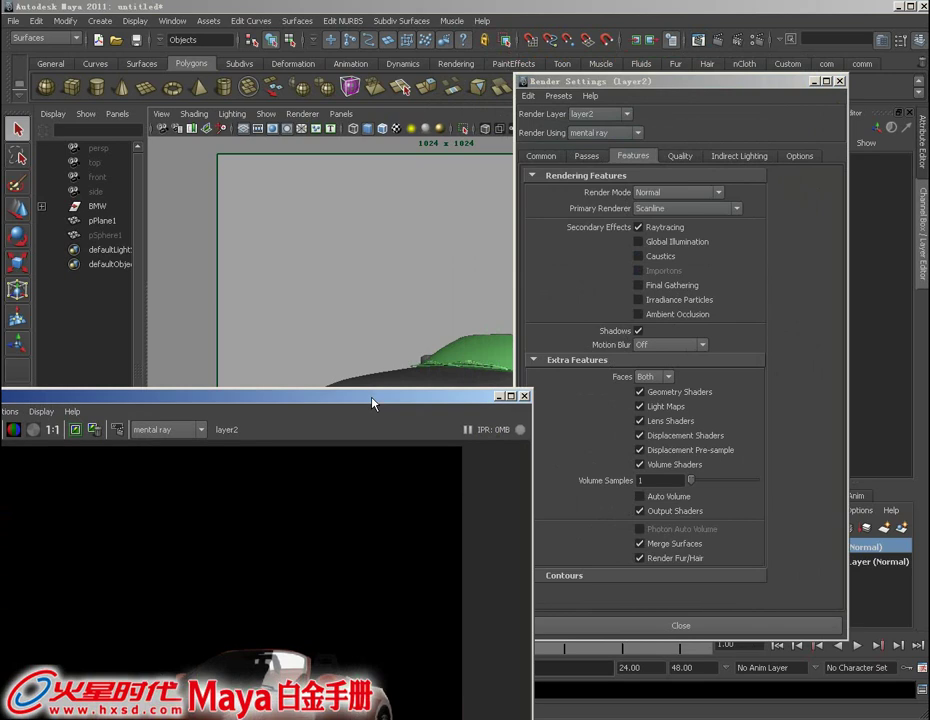
pyautogui.moveTo(374, 399); pyautogui.dragTo(556, 27)
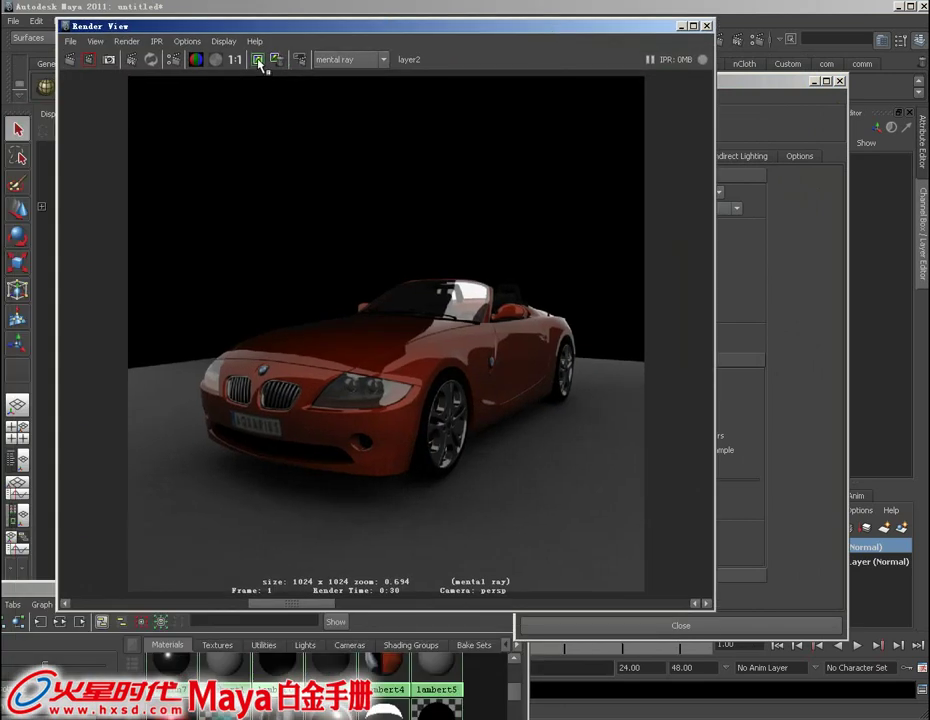
pyautogui.click(257, 59)
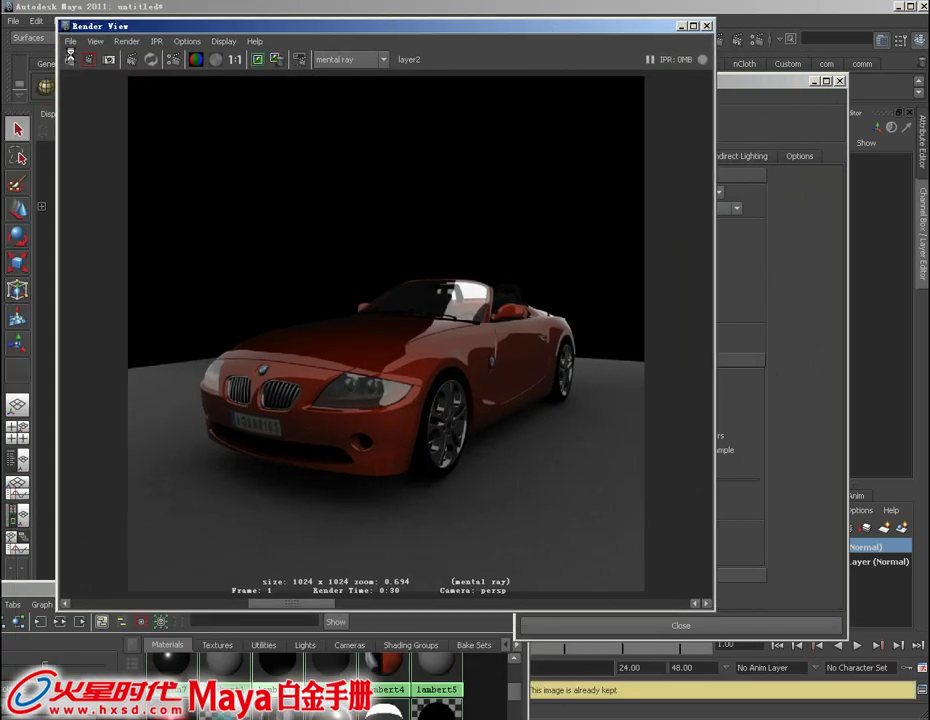
pyautogui.click(70, 58)
pyautogui.click(216, 60)
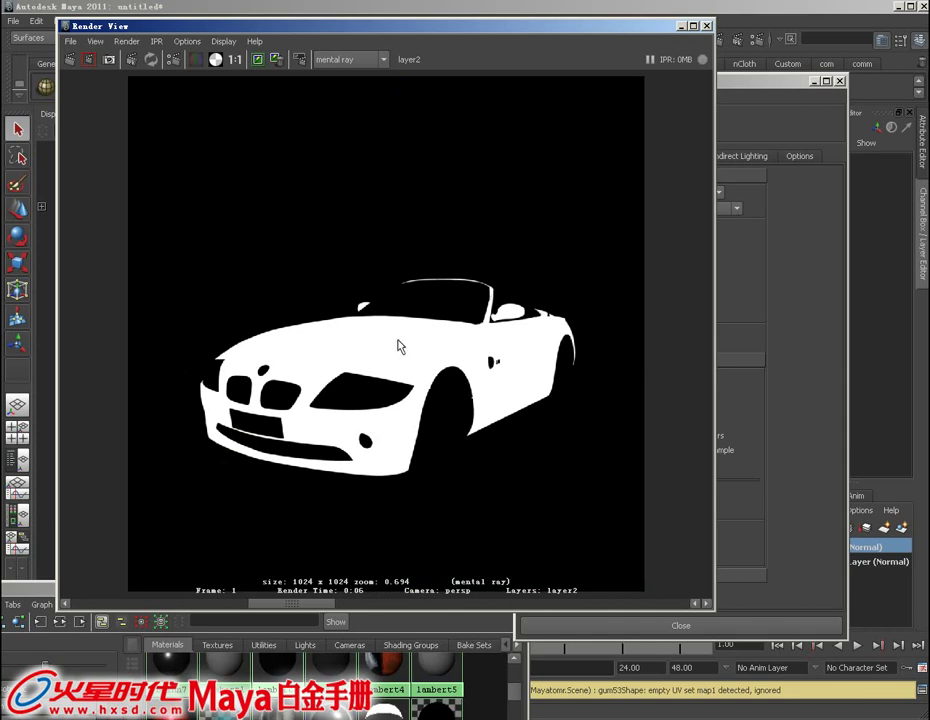
# - Save the rendered alpha image as m2 and minimize Render View
pyautogui.click(70, 42)
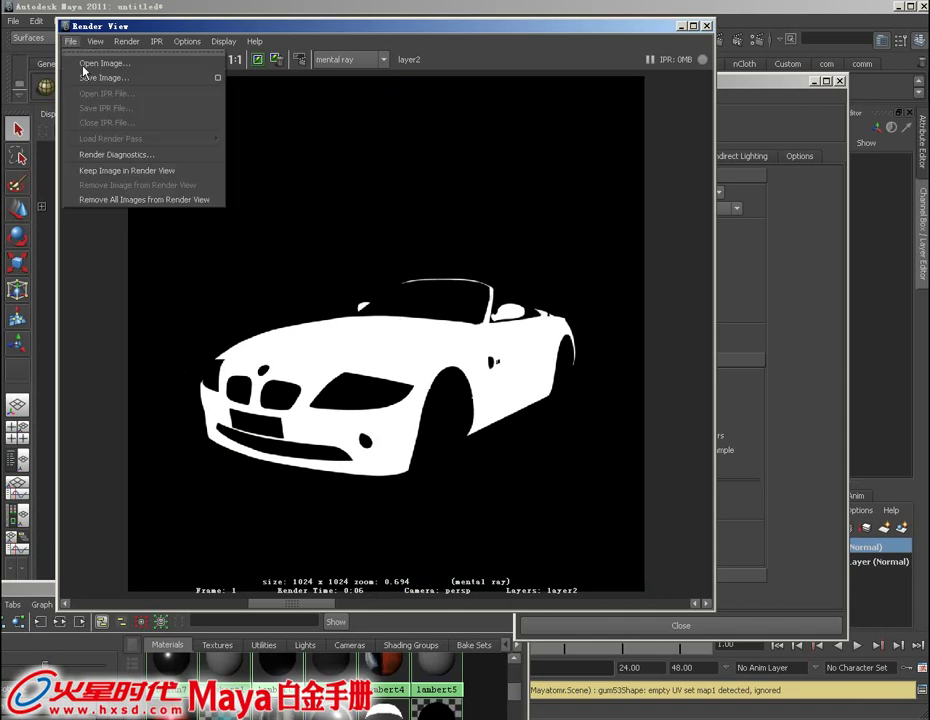
pyautogui.click(108, 78)
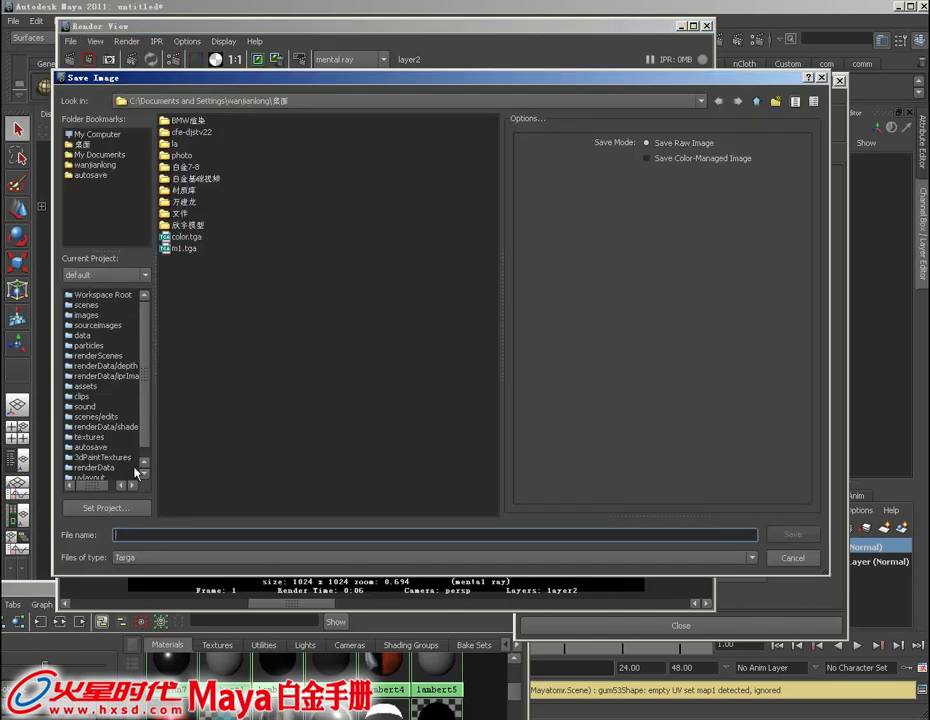
pyautogui.write('m')
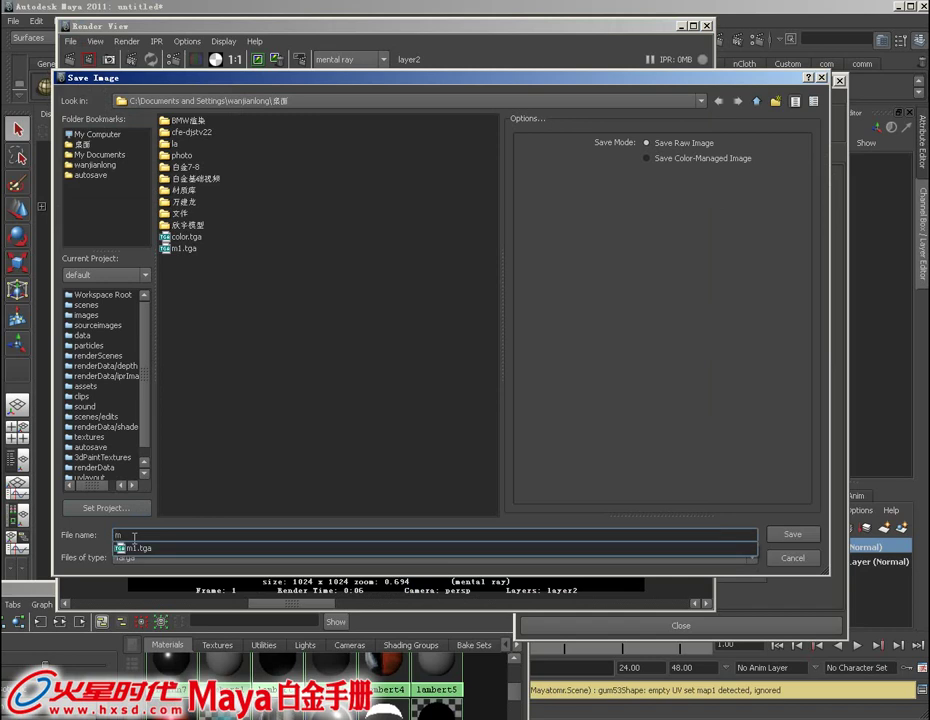
pyautogui.write('2')
pyautogui.press('Return')
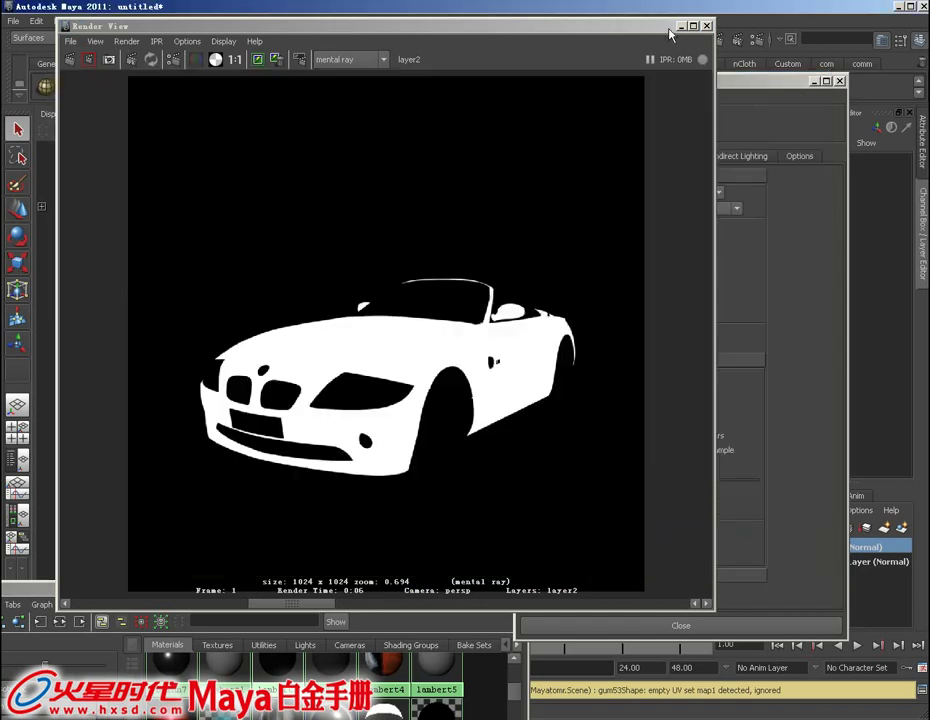
pyautogui.click(681, 26)
# - Assign the useBackground material to the whole car
pyautogui.moveTo(637, 83); pyautogui.dragTo(731, 86)
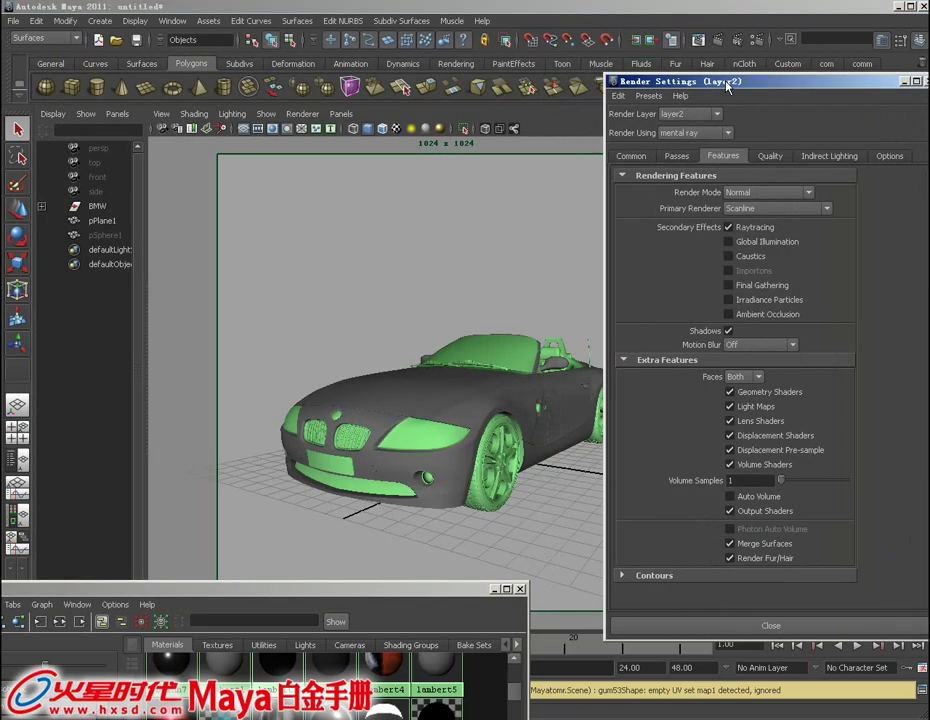
pyautogui.click(416, 437)
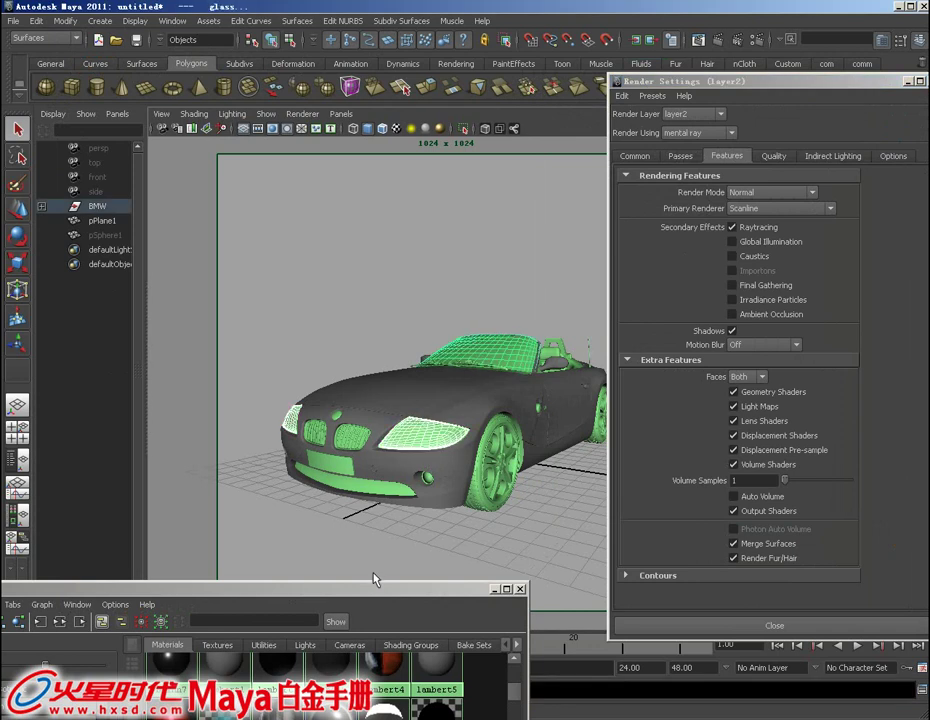
pyautogui.moveTo(374, 590); pyautogui.dragTo(349, 538)
pyautogui.moveTo(244, 285); pyautogui.dragTo(279, 315)
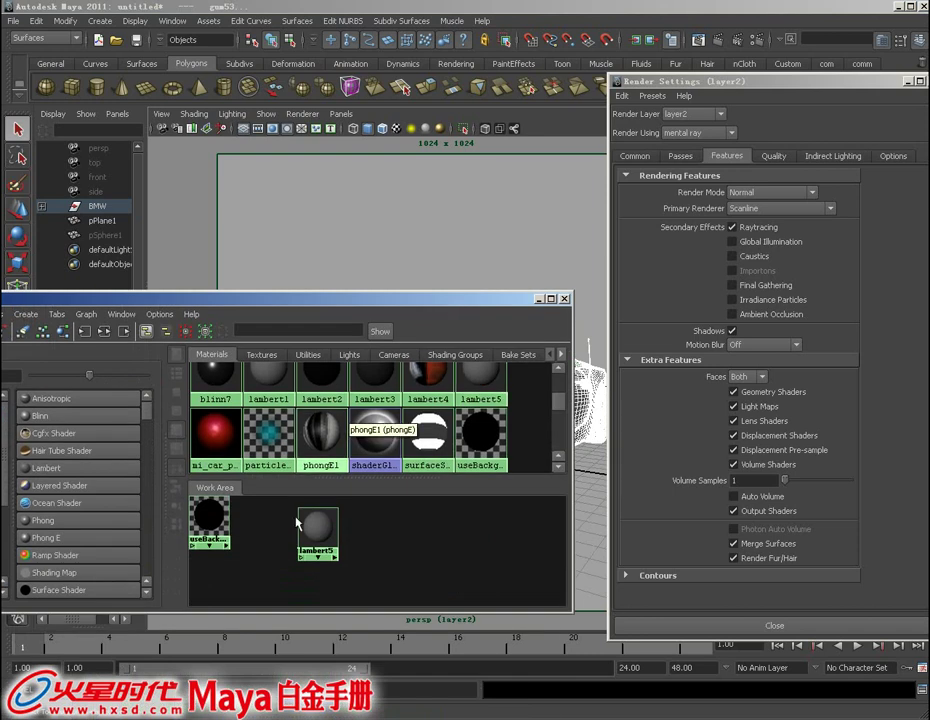
pyautogui.moveTo(215, 513); pyautogui.dragTo(213, 475, button='right')
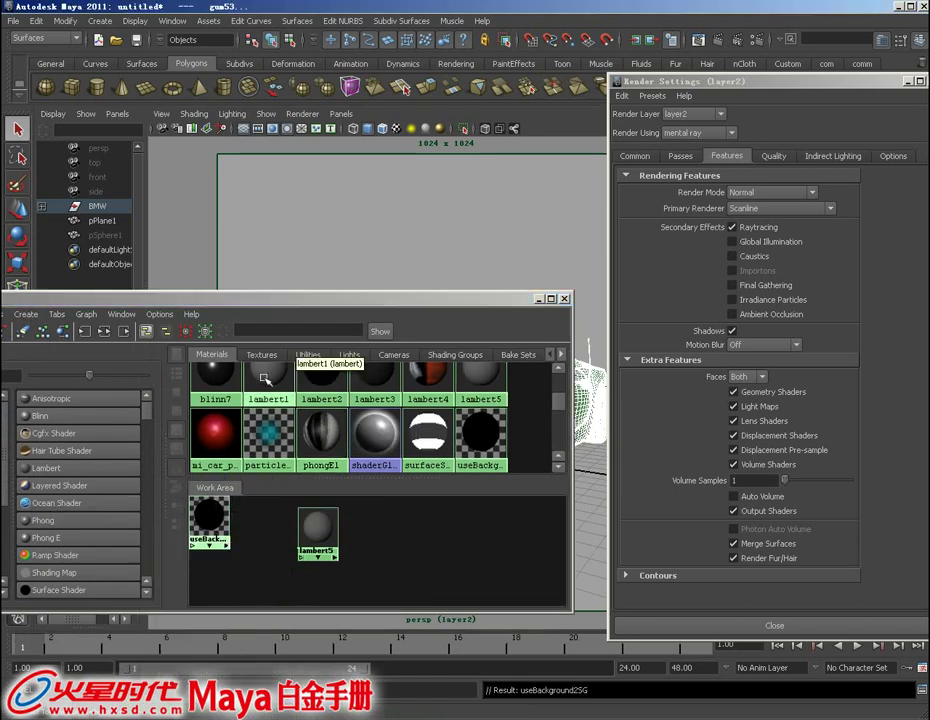
pyautogui.moveTo(291, 307); pyautogui.dragTo(264, 506)
pyautogui.click(346, 366)
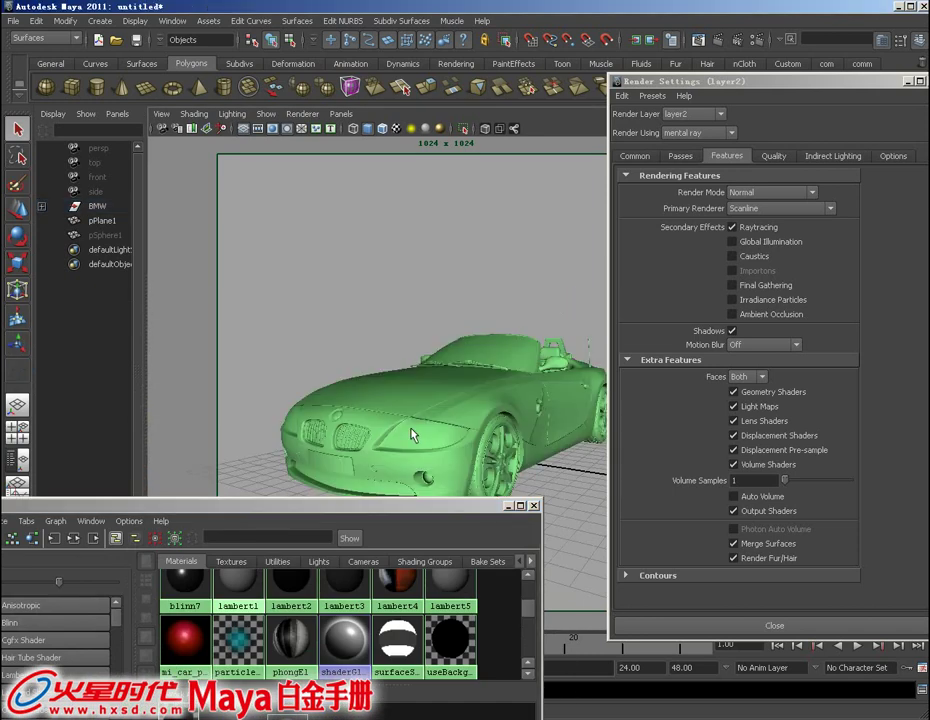
# - Assign lambert5 to the windshield and headlight glass
pyautogui.click(488, 357)
pyautogui.moveTo(398, 505); pyautogui.dragTo(398, 280)
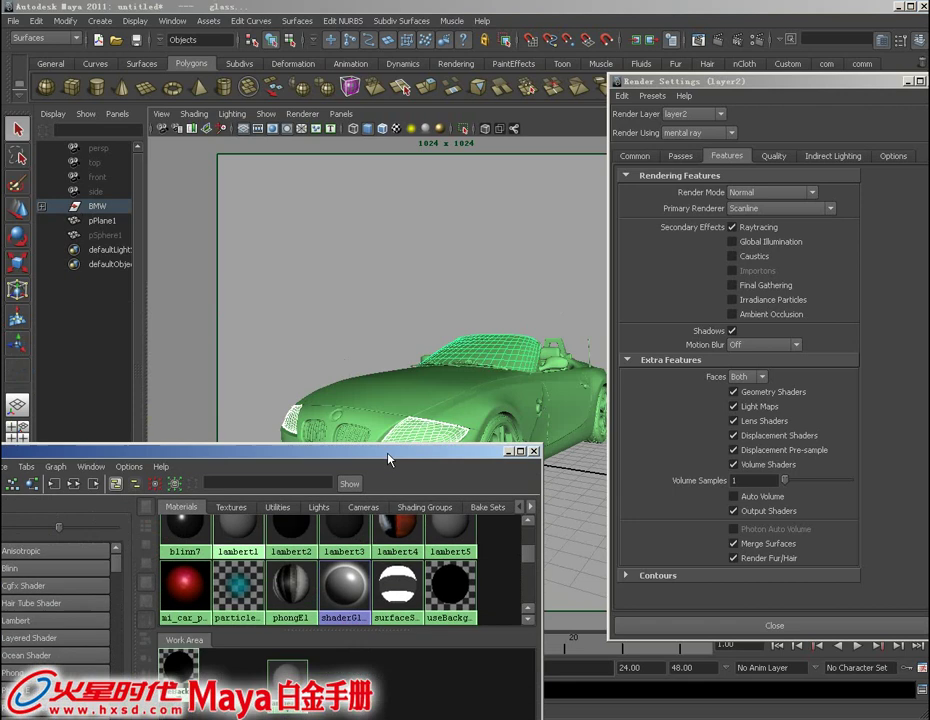
pyautogui.rightClick(290, 491)
pyautogui.click(291, 486)
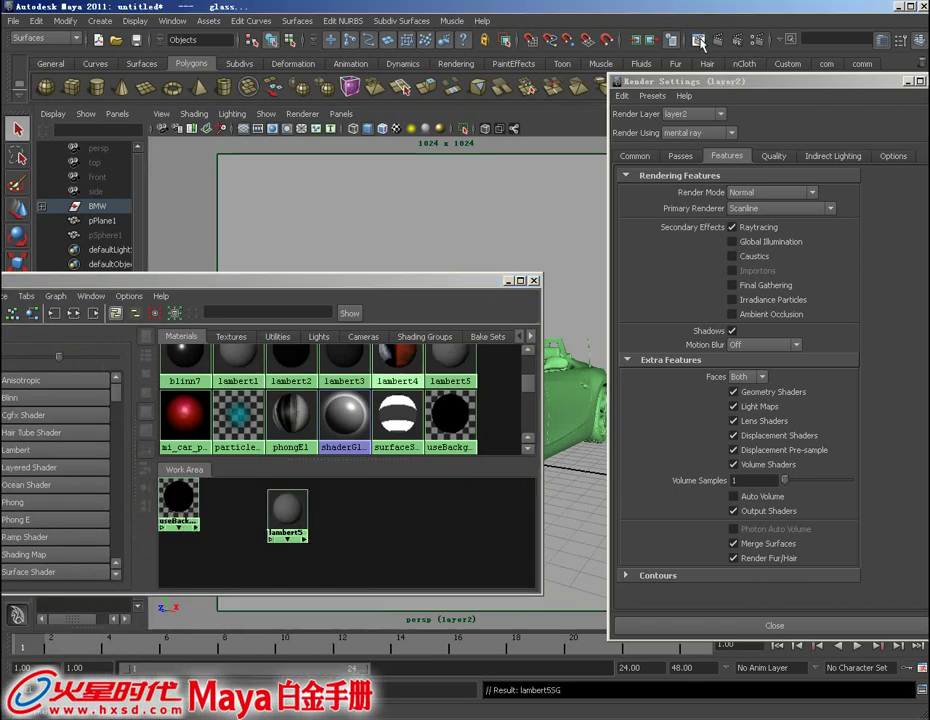
pyautogui.click(510, 33)
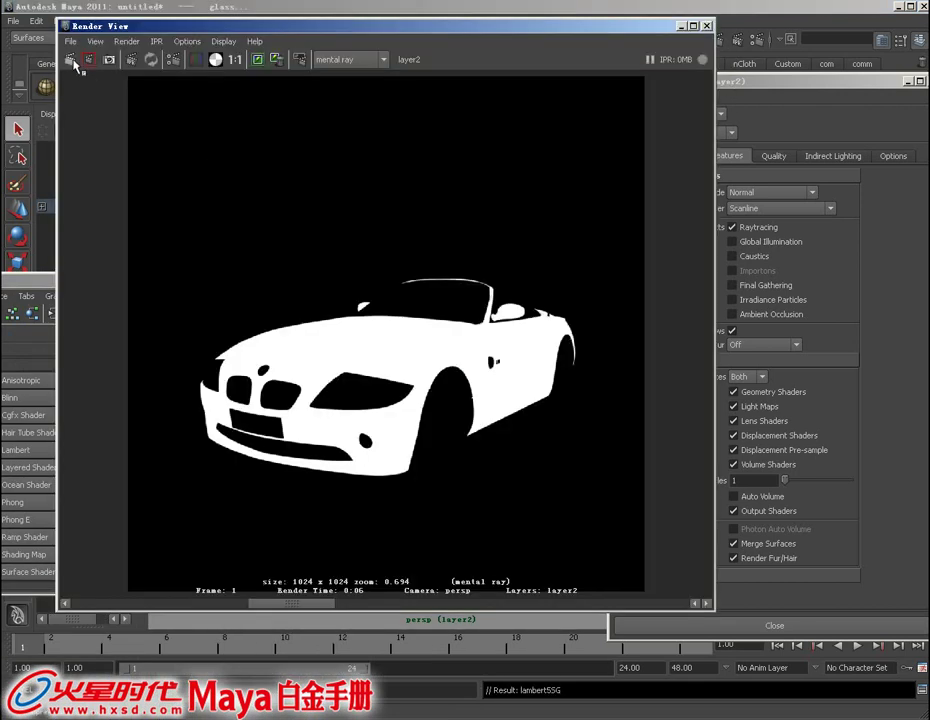
# - Re-render layer2 and save the glass-only mask as m3, then minimize Render View
pyautogui.click(69, 59)
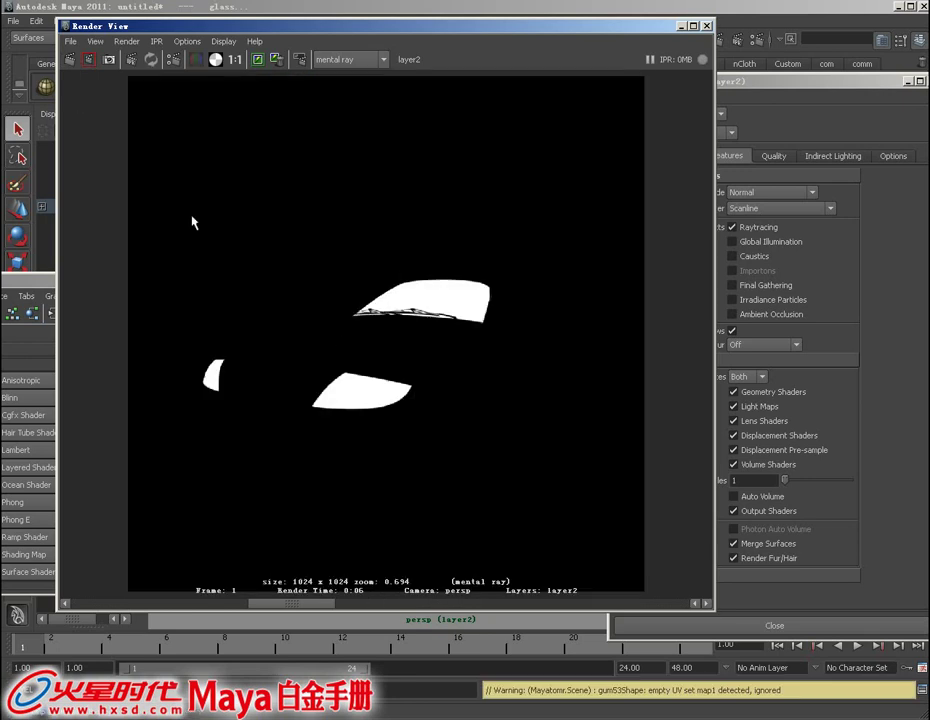
pyautogui.click(70, 41)
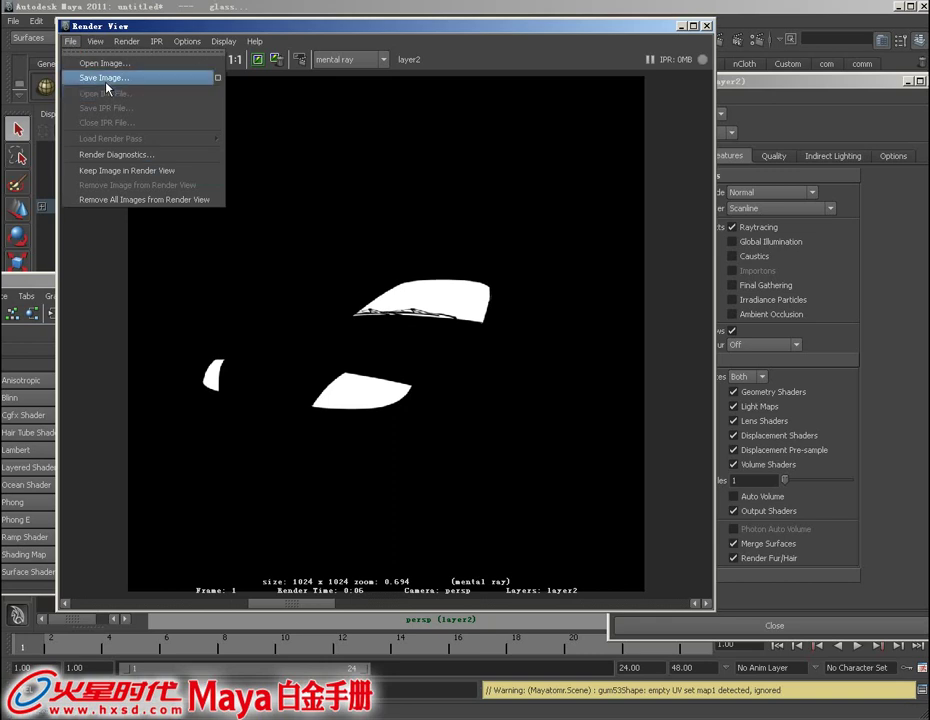
pyautogui.click(104, 78)
pyautogui.write('m')
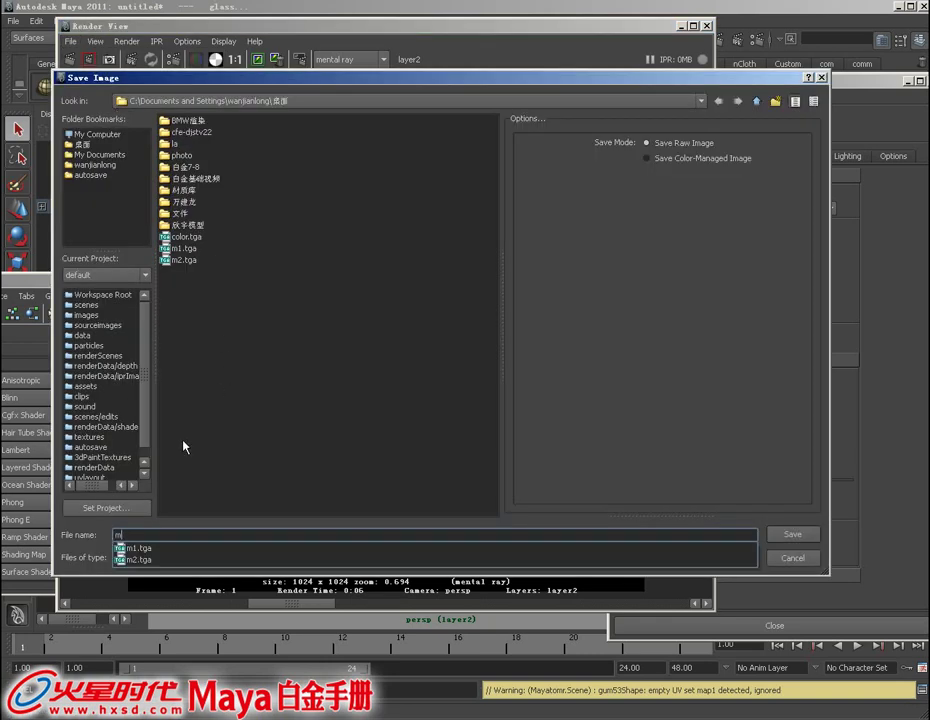
pyautogui.write('3')
pyautogui.press('Return')
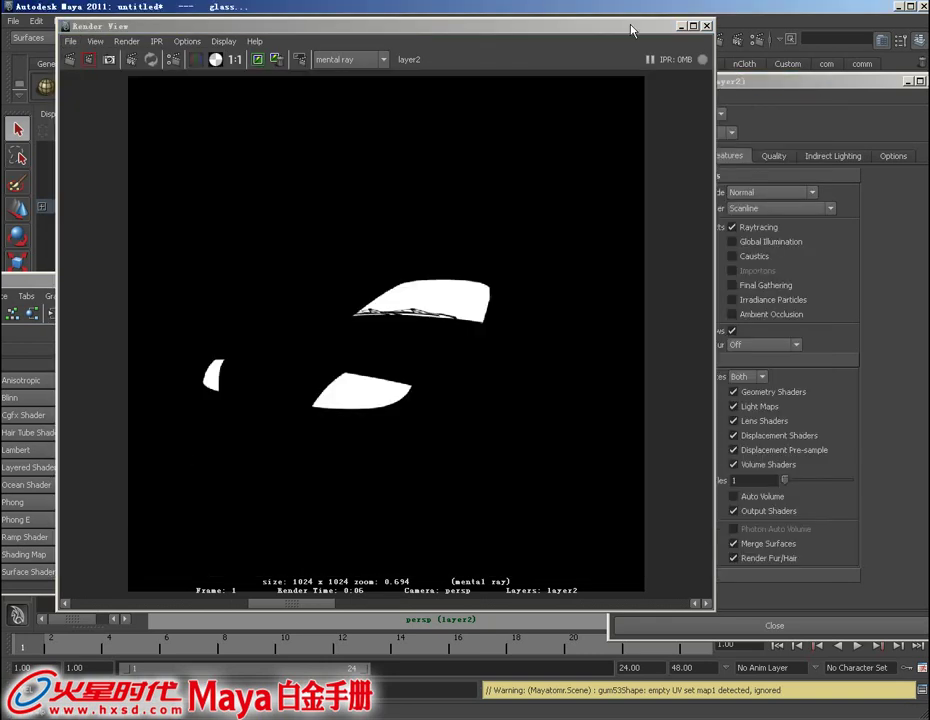
pyautogui.click(684, 28)
pyautogui.moveTo(398, 279); pyautogui.dragTo(398, 536)
# - Assign the useBackground material to the whole car
pyautogui.click(500, 475)
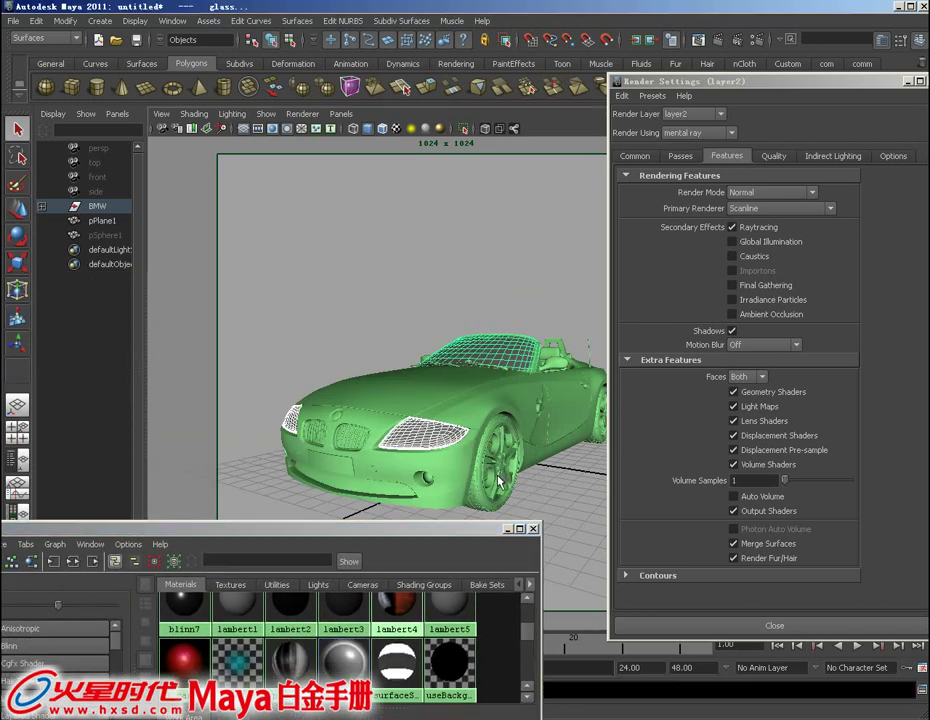
pyautogui.click(480, 505)
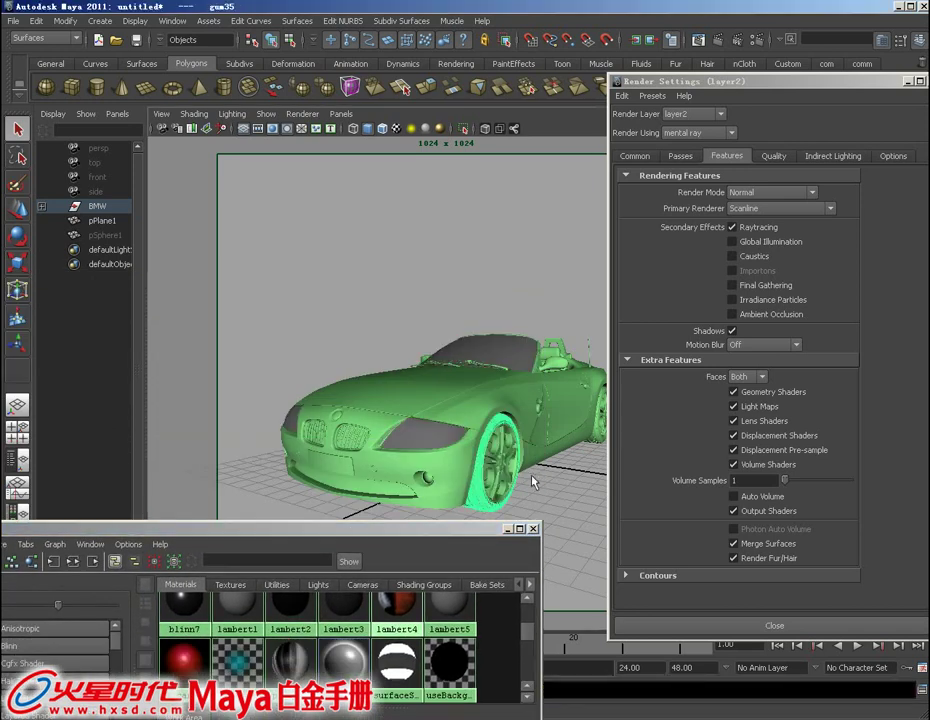
pyautogui.moveTo(245, 277); pyautogui.dragTo(605, 560)
pyautogui.moveTo(378, 537); pyautogui.dragTo(423, 367)
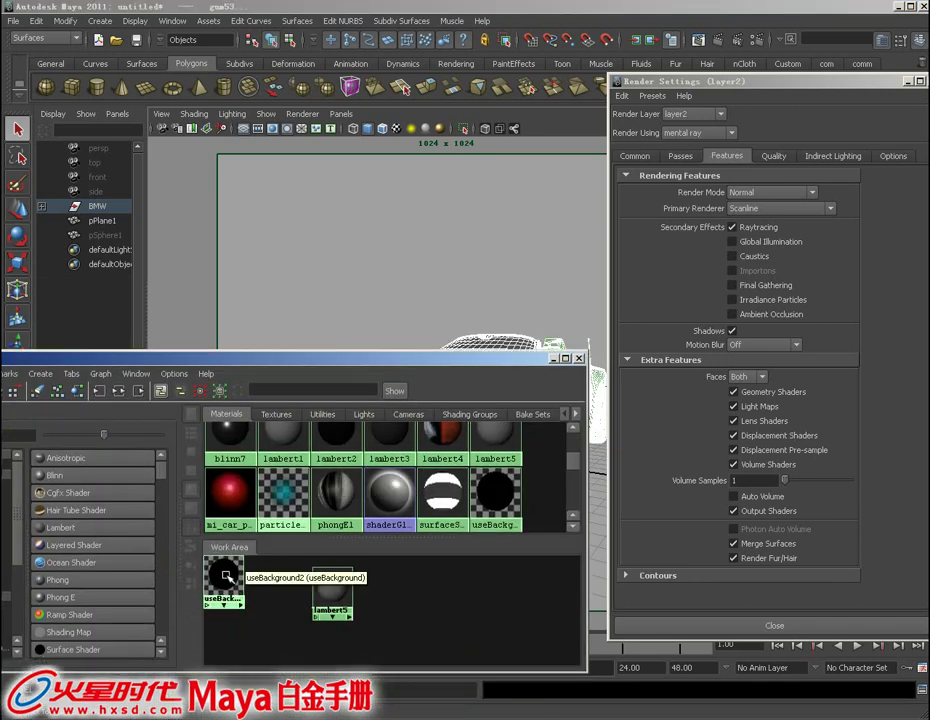
pyautogui.moveTo(224, 565); pyautogui.dragTo(230, 523, button='right')
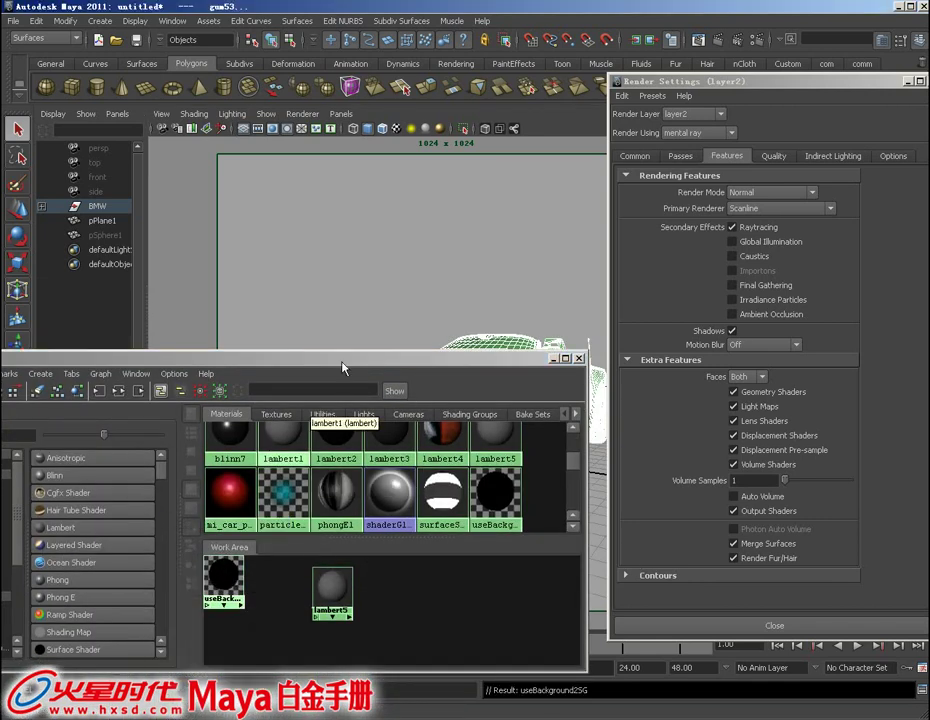
pyautogui.moveTo(330, 357); pyautogui.dragTo(282, 576)
pyautogui.click(386, 527)
# - Assign lambert5 to the front and rear tires and restore the cameraView1 bookmark
pyautogui.click(500, 475)
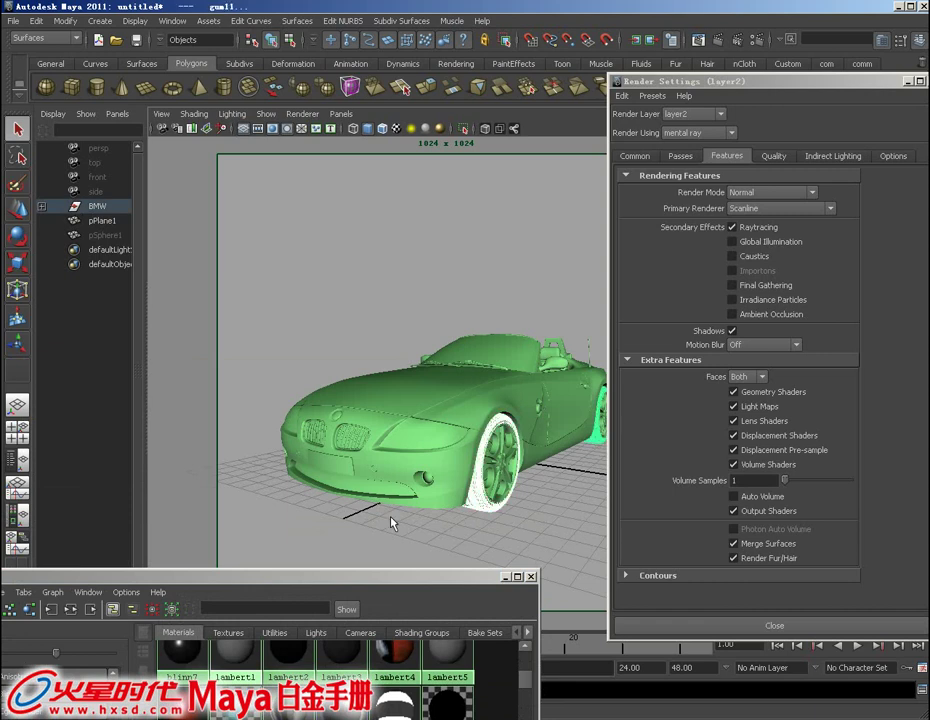
pyautogui.keyDown('alt'); pyautogui.moveTo(392, 517); pyautogui.dragTo(405, 450); pyautogui.keyUp('alt')
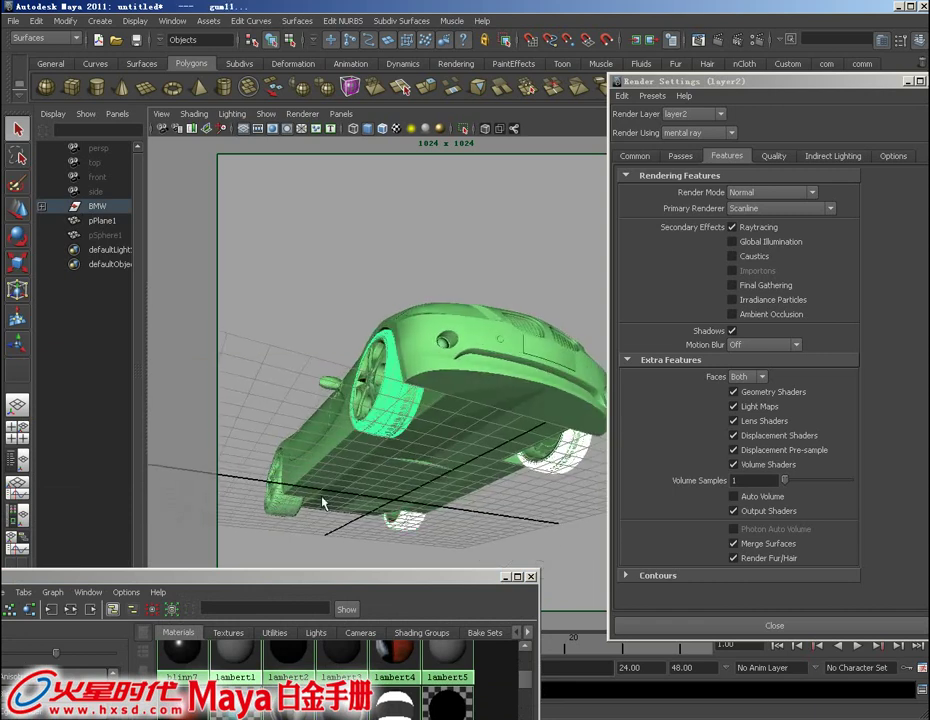
pyautogui.keyDown('alt'); pyautogui.moveTo(322, 500); pyautogui.dragTo(250, 515); pyautogui.keyUp('alt')
pyautogui.keyDown('shift'); pyautogui.click(233, 487); pyautogui.keyUp('shift')
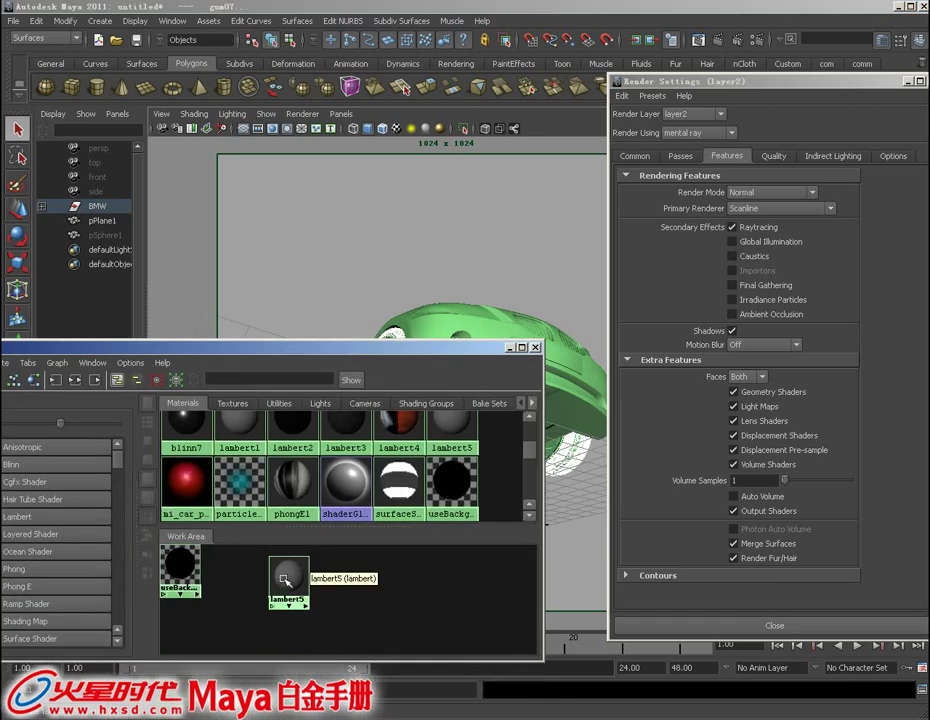
pyautogui.moveTo(285, 580); pyautogui.dragTo(200, 556, button='right')
pyautogui.moveTo(305, 348); pyautogui.dragTo(298, 532)
pyautogui.click(160, 113)
pyautogui.moveTo(187, 256)
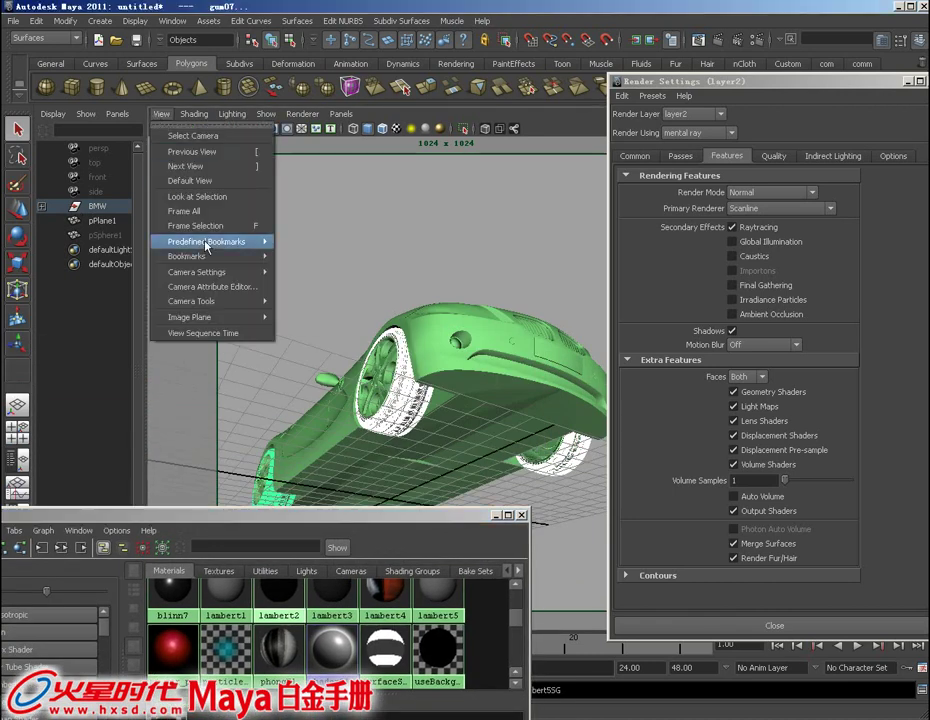
pyautogui.click(310, 258)
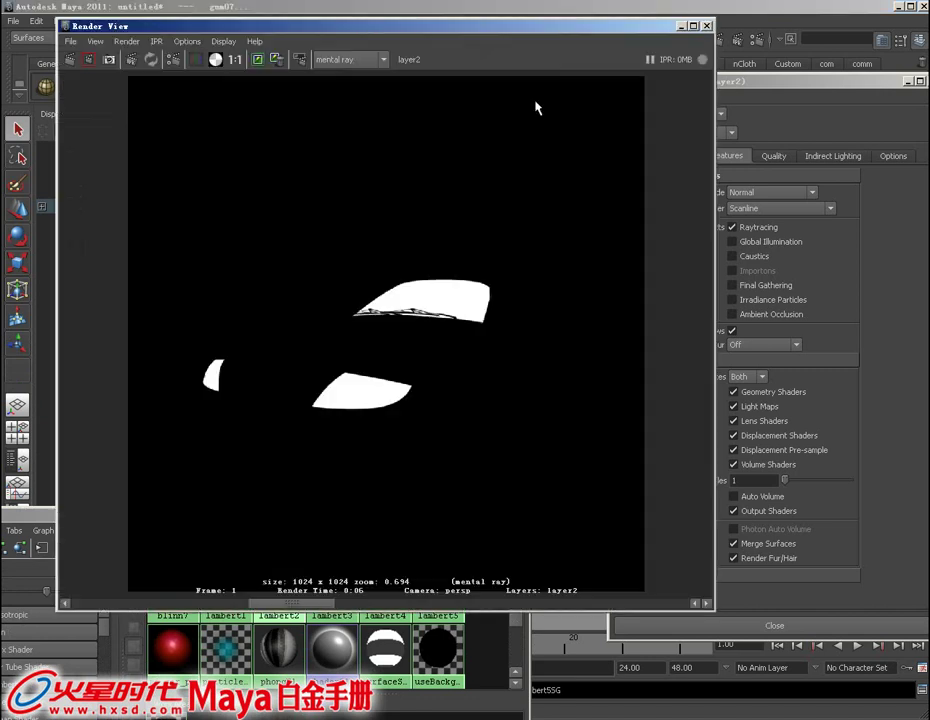
# - Re-render layer2, save the tire matte as Targa image m4, and close Render View
pyautogui.click(70, 60)
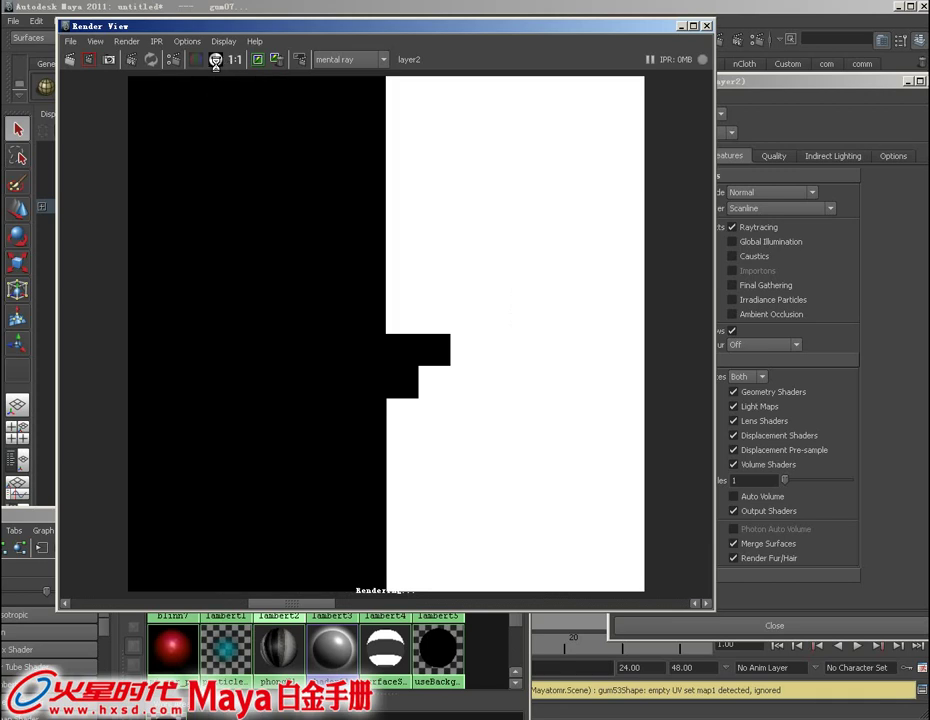
pyautogui.click(71, 41)
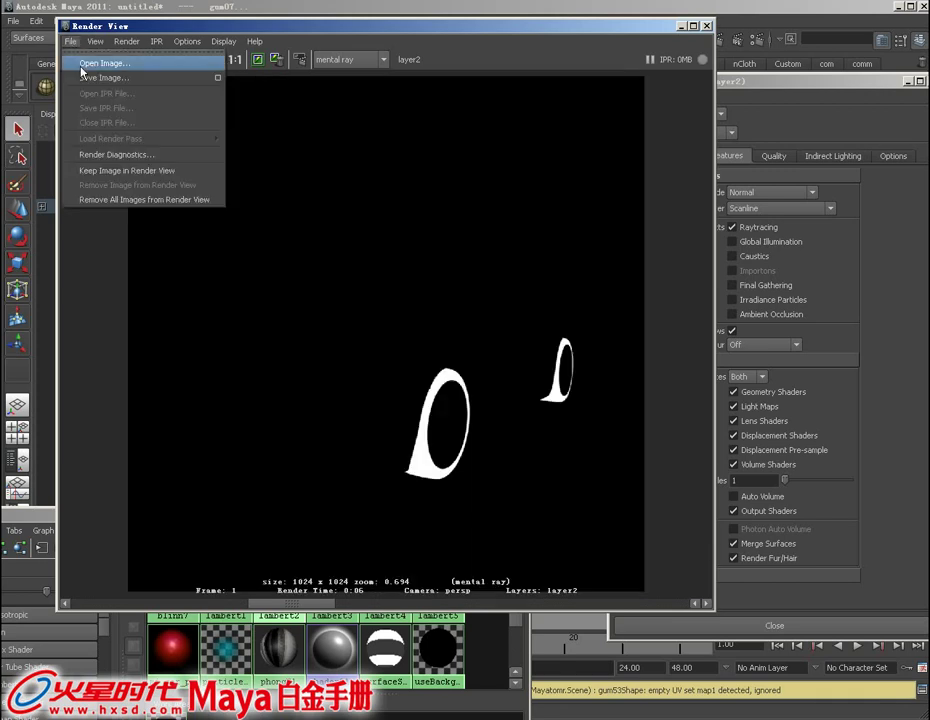
pyautogui.click(96, 78)
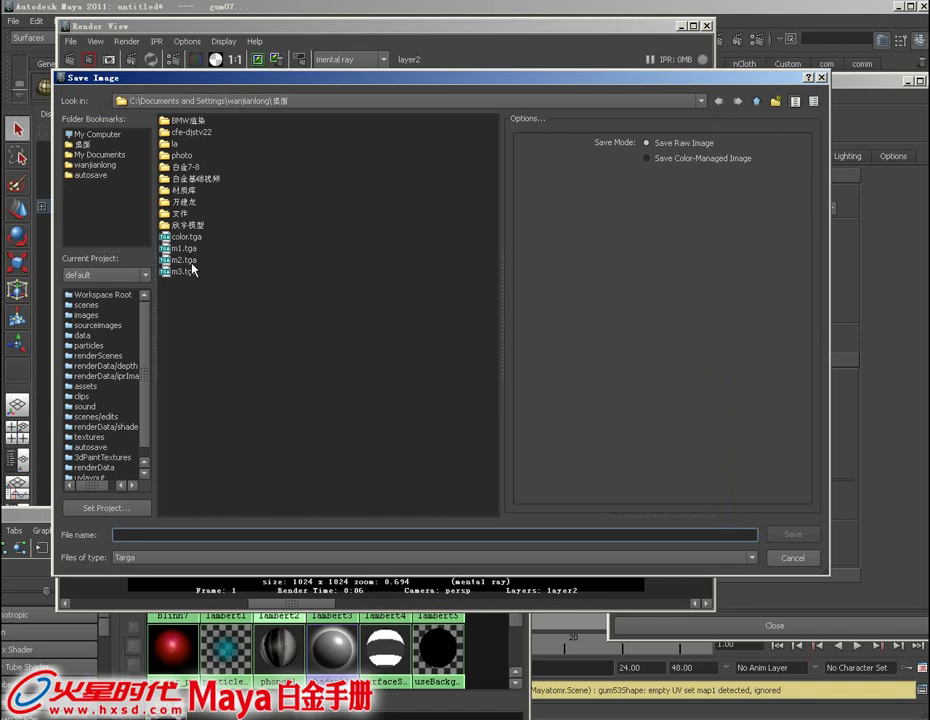
pyautogui.write('m4')
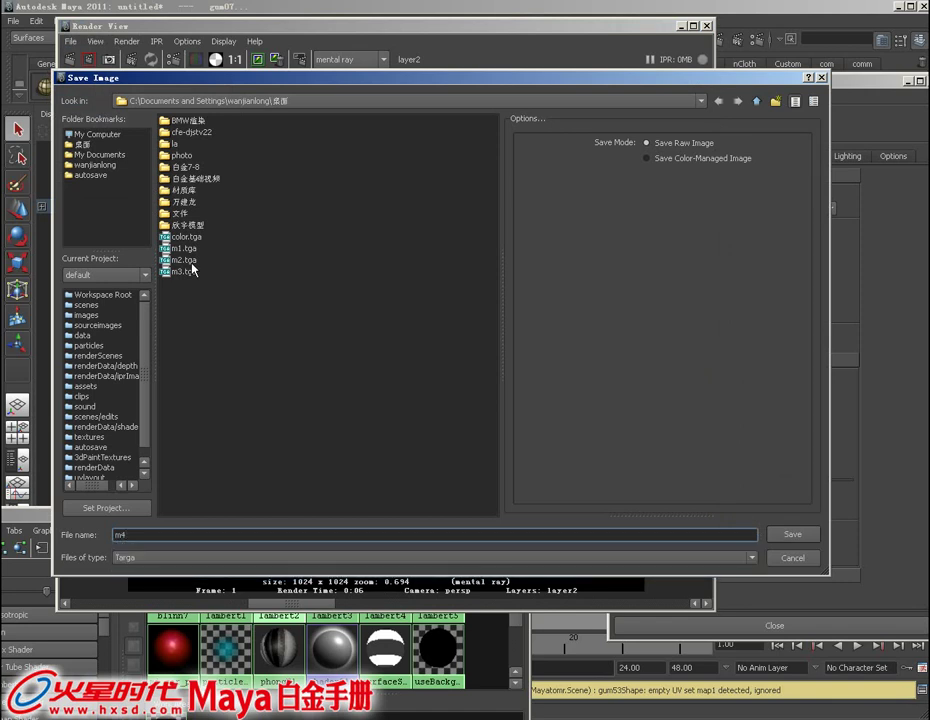
pyautogui.press('Return')
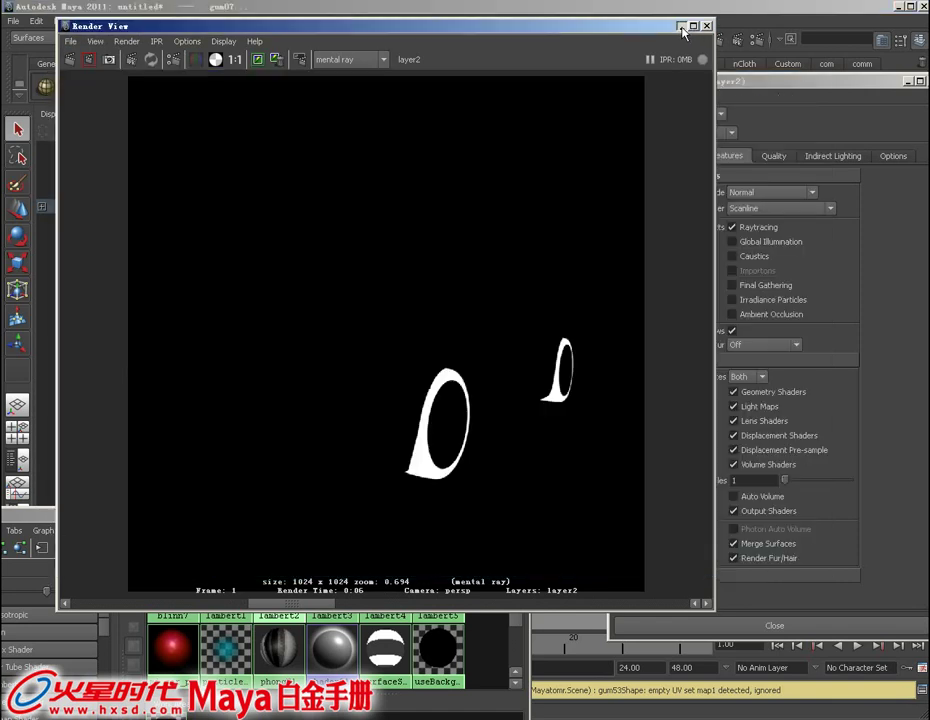
pyautogui.click(707, 26)
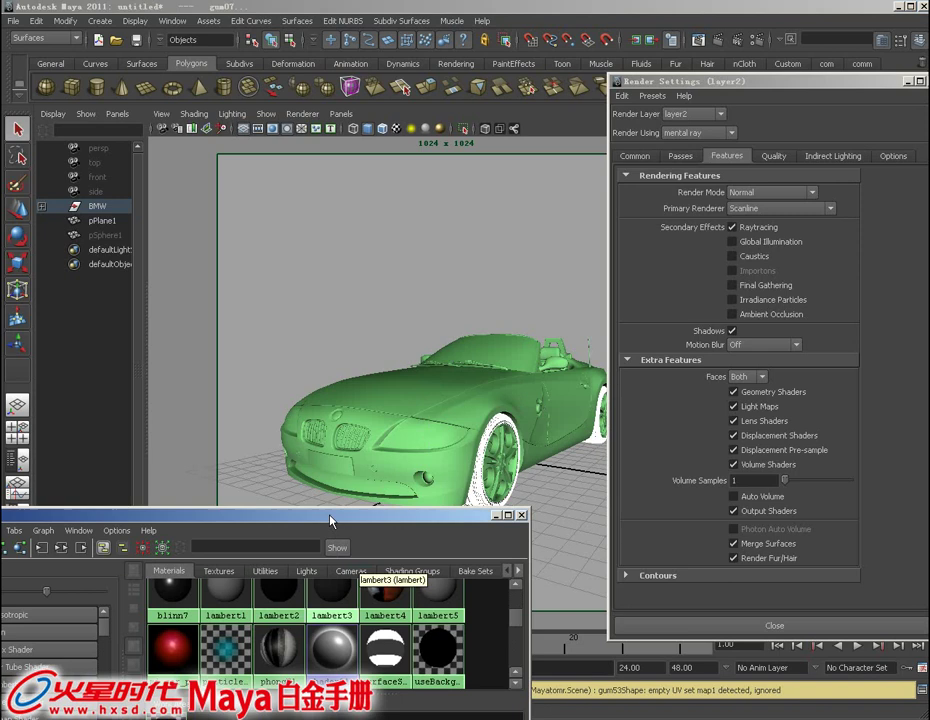
# - Toggle wireframe then shaded display, and select the kidney grille plus the front wheel rim
pyautogui.moveTo(328, 516); pyautogui.dragTo(349, 266)
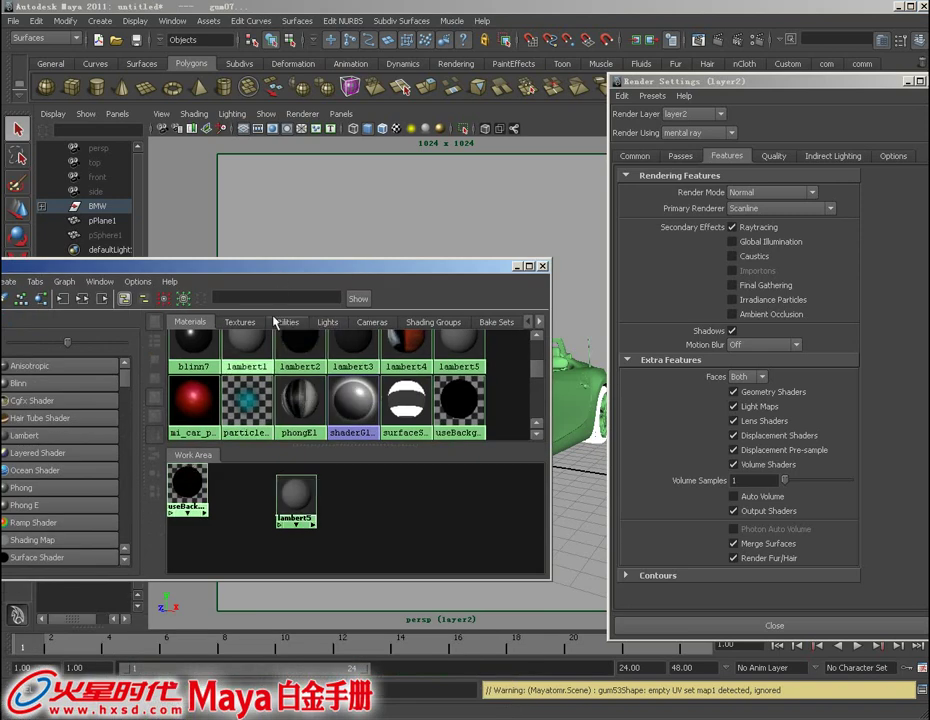
pyautogui.moveTo(290, 266); pyautogui.dragTo(255, 456)
pyautogui.press('4')
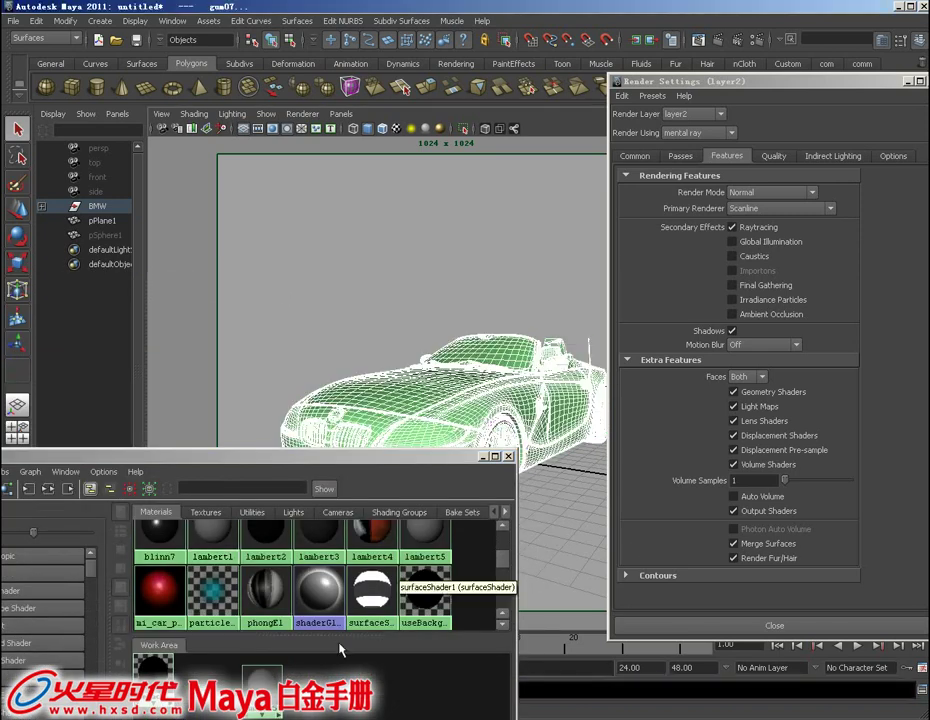
pyautogui.moveTo(193, 555)
pyautogui.mouseDown(button='right')
pyautogui.moveTo(165, 672)
pyautogui.moveTo(170, 517)
pyautogui.mouseUp(button='right')
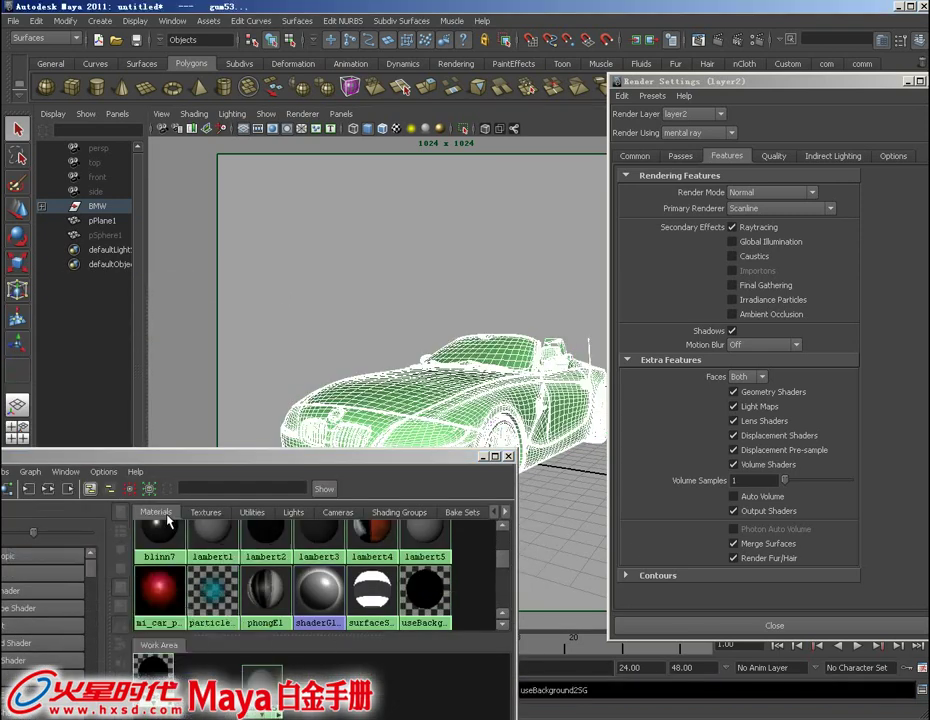
pyautogui.moveTo(230, 465); pyautogui.dragTo(232, 603)
pyautogui.press('5')
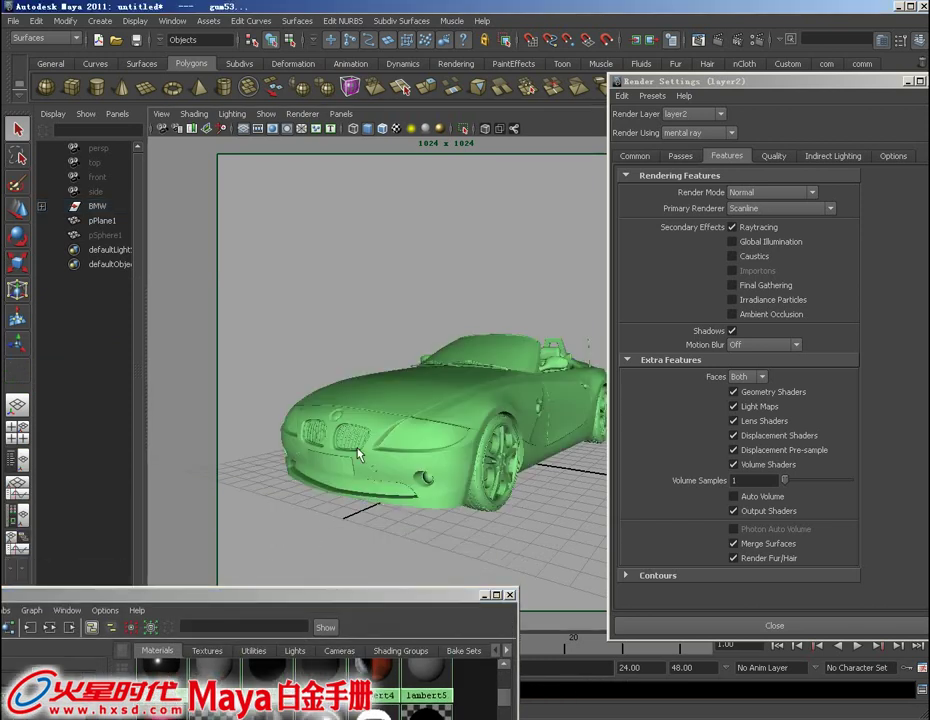
pyautogui.click(350, 437)
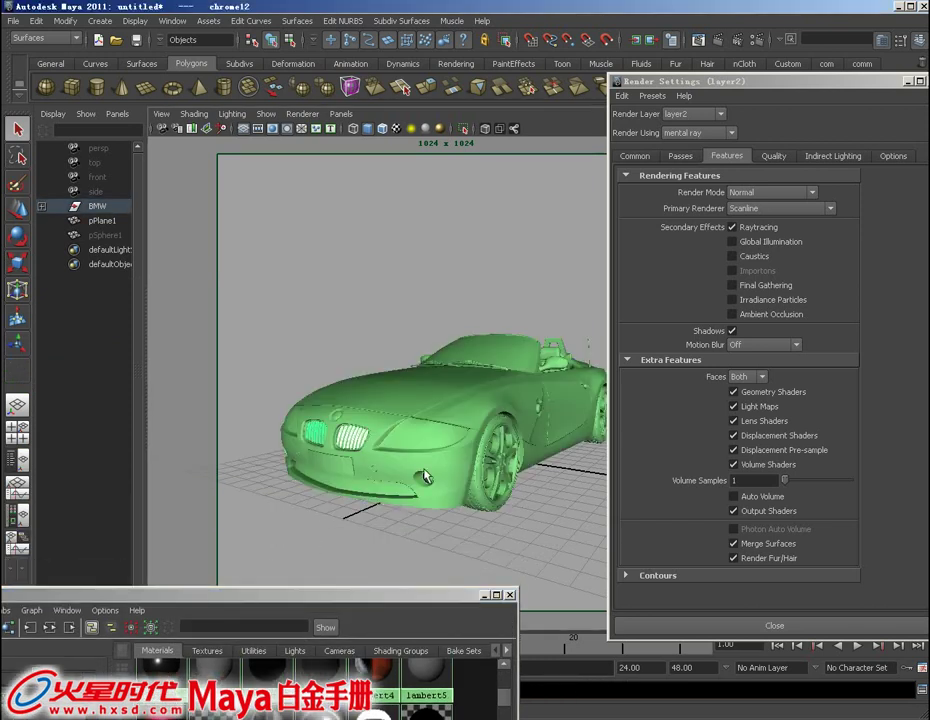
pyautogui.click(496, 473)
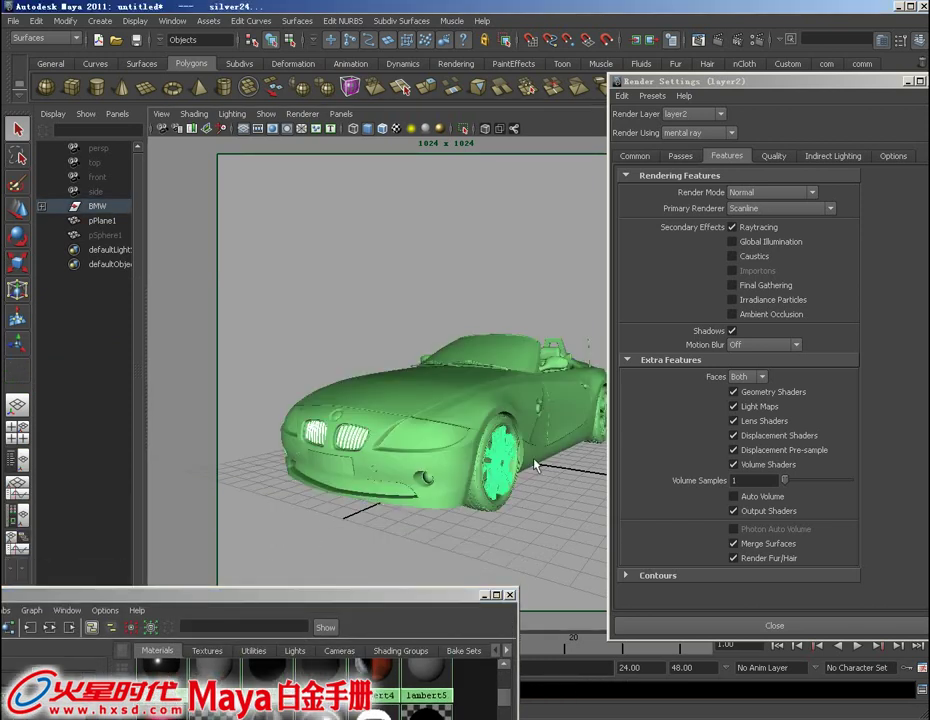
pyautogui.moveTo(535, 465)
pyautogui.keyDown('alt'); pyautogui.mouseDown()
pyautogui.moveTo(477, 465)
pyautogui.moveTo(501, 485)
pyautogui.mouseUp(); pyautogui.keyUp('alt')
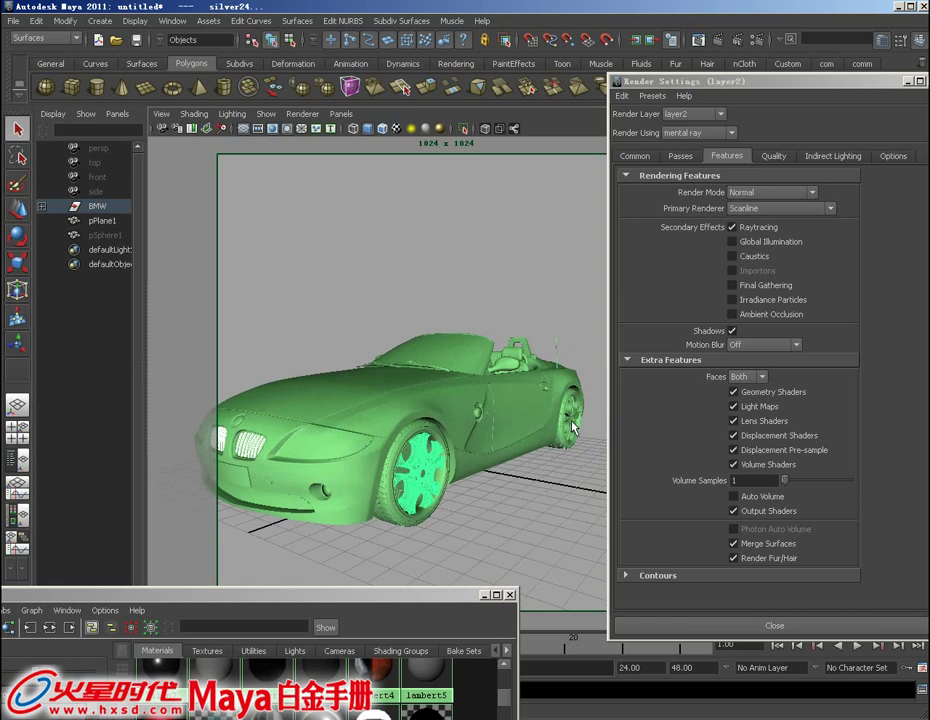
pyautogui.keyDown('alt'); pyautogui.moveTo(352, 373); pyautogui.dragTo(477, 501, button='middle'); pyautogui.keyUp('alt')
# - Assign lambert5 to the grille and rims, restore cameraView1, and render the frame
pyautogui.keyDown('alt'); pyautogui.moveTo(477, 501); pyautogui.dragTo(463, 510); pyautogui.keyUp('alt')
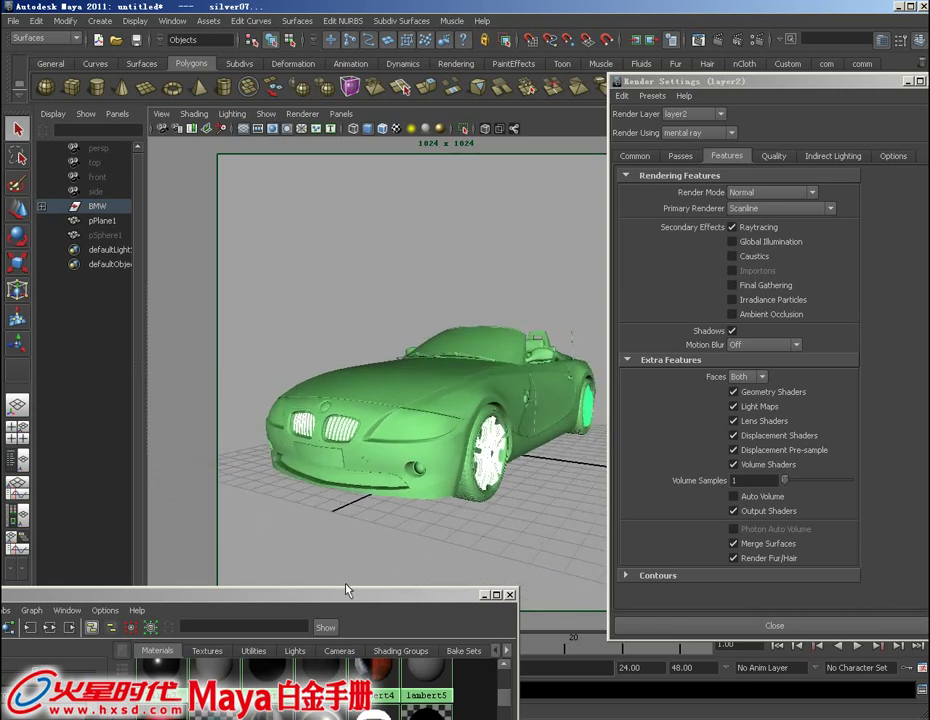
pyautogui.moveTo(346, 590); pyautogui.dragTo(339, 358)
pyautogui.moveTo(253, 555); pyautogui.dragTo(251, 521, button='right')
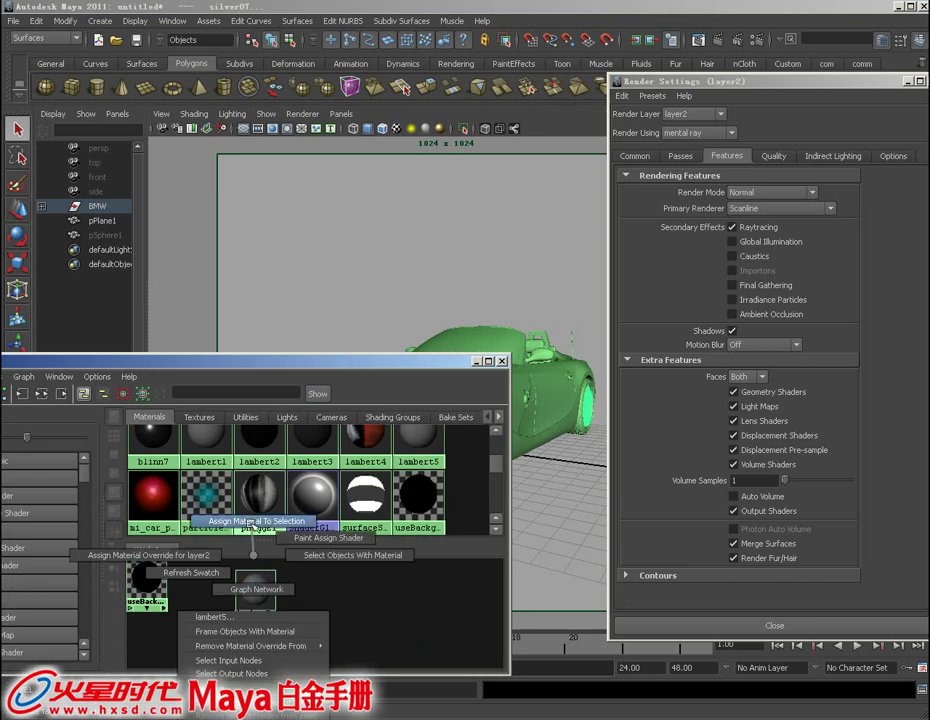
pyautogui.moveTo(318, 366); pyautogui.dragTo(328, 503)
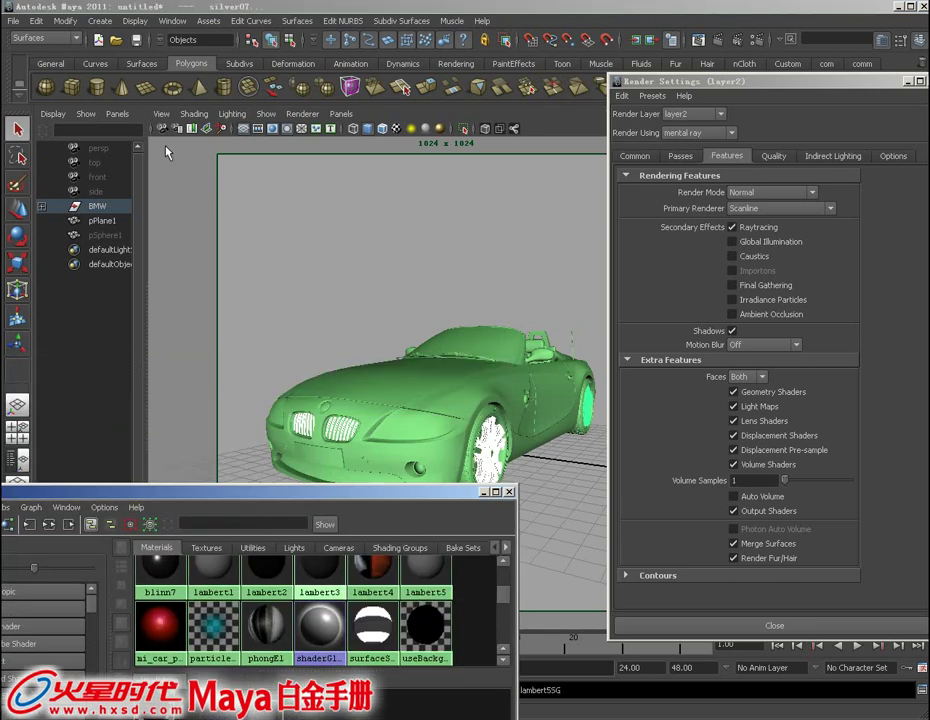
pyautogui.click(161, 113)
pyautogui.moveTo(210, 256)
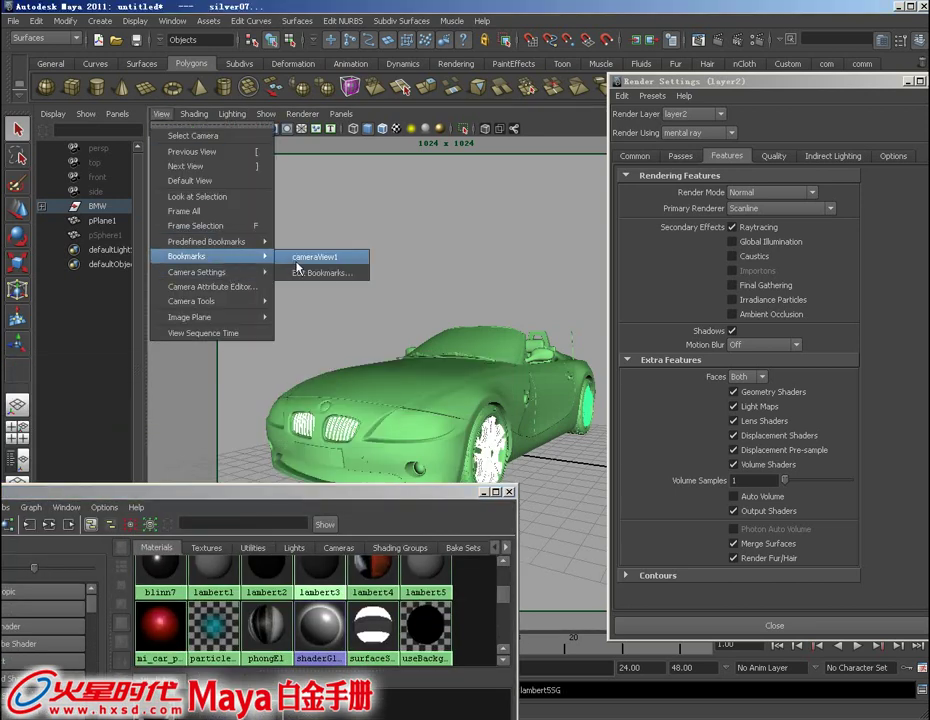
pyautogui.click(297, 262)
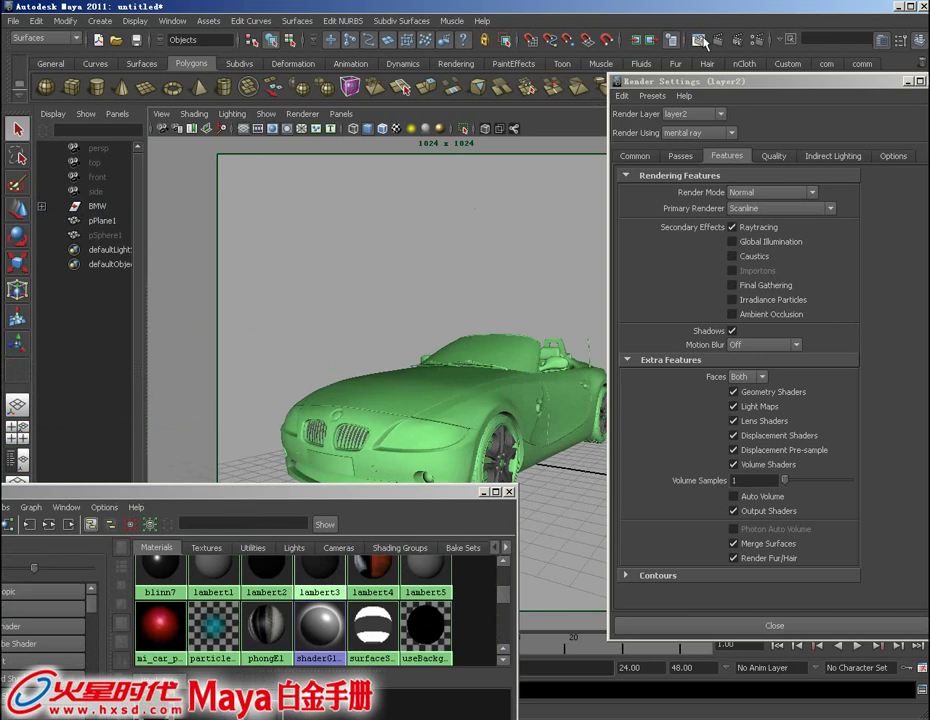
pyautogui.click(698, 40)
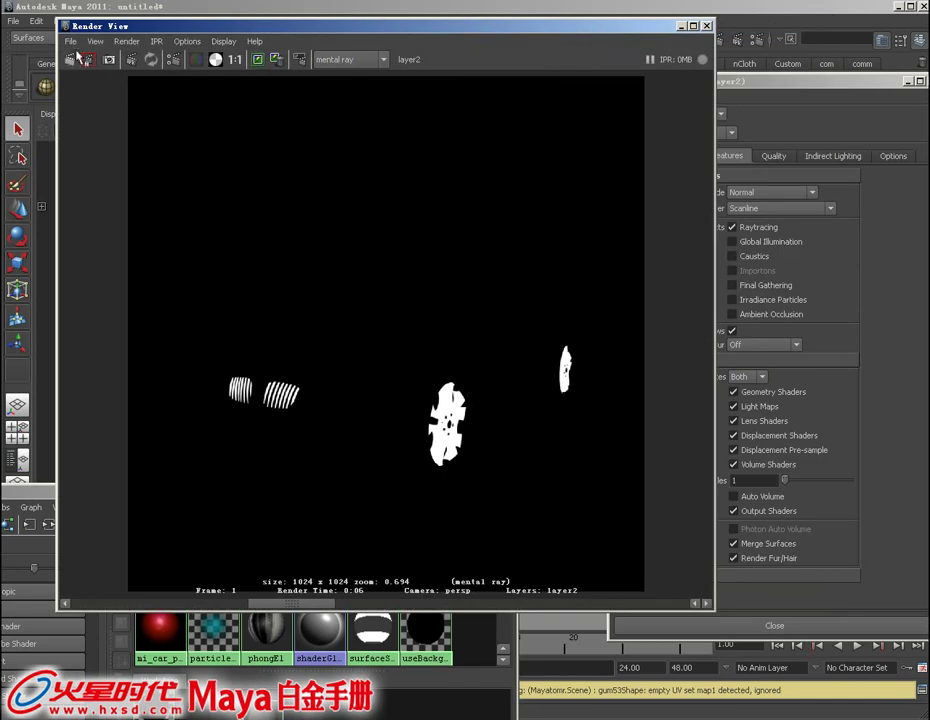
# - Save the grille-and-rim matte render as m5, then minimize Render View and move Hypershade aside
pyautogui.click(70, 41)
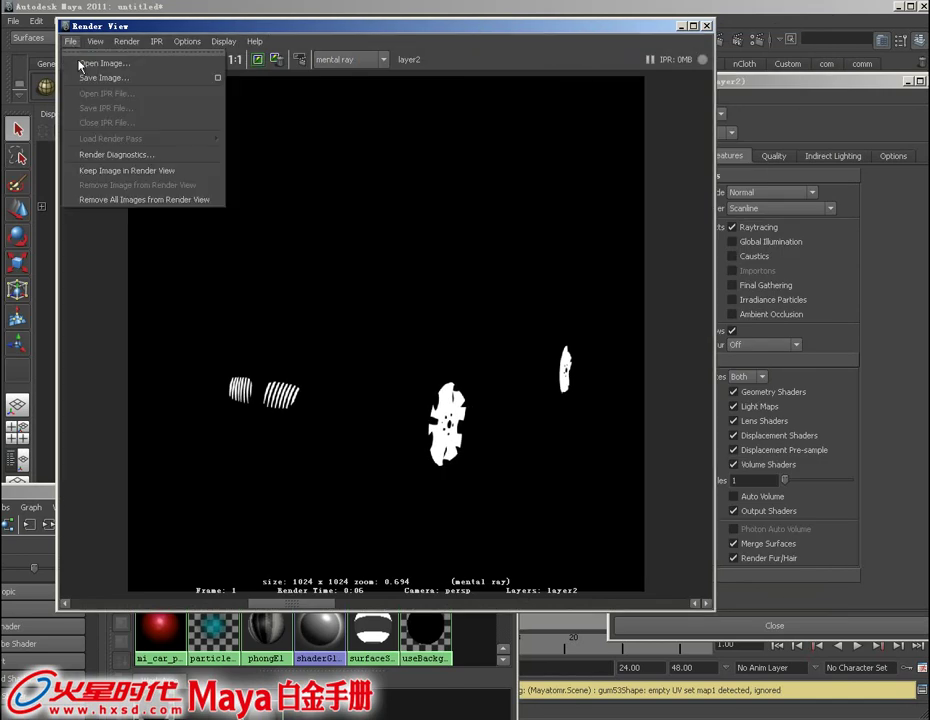
pyautogui.click(92, 79)
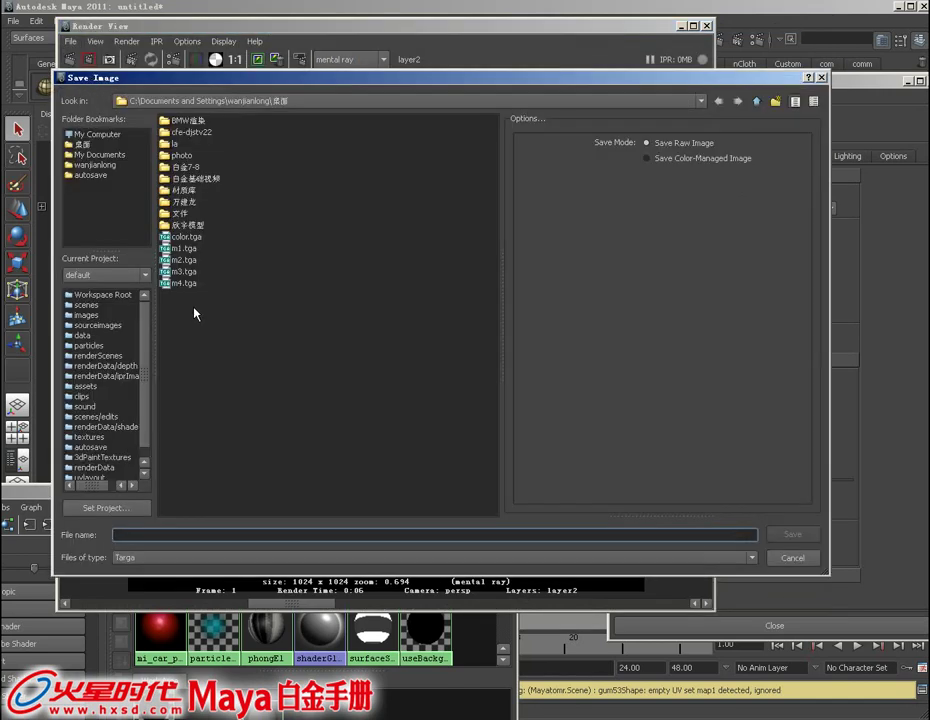
pyautogui.write('m')
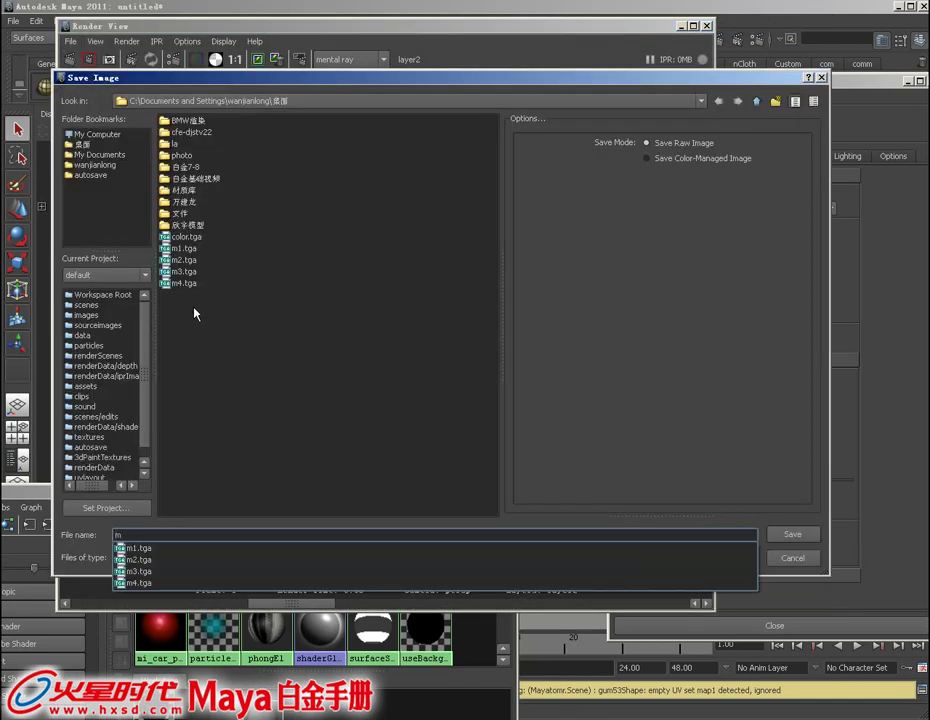
pyautogui.write('5')
pyautogui.press('Return')
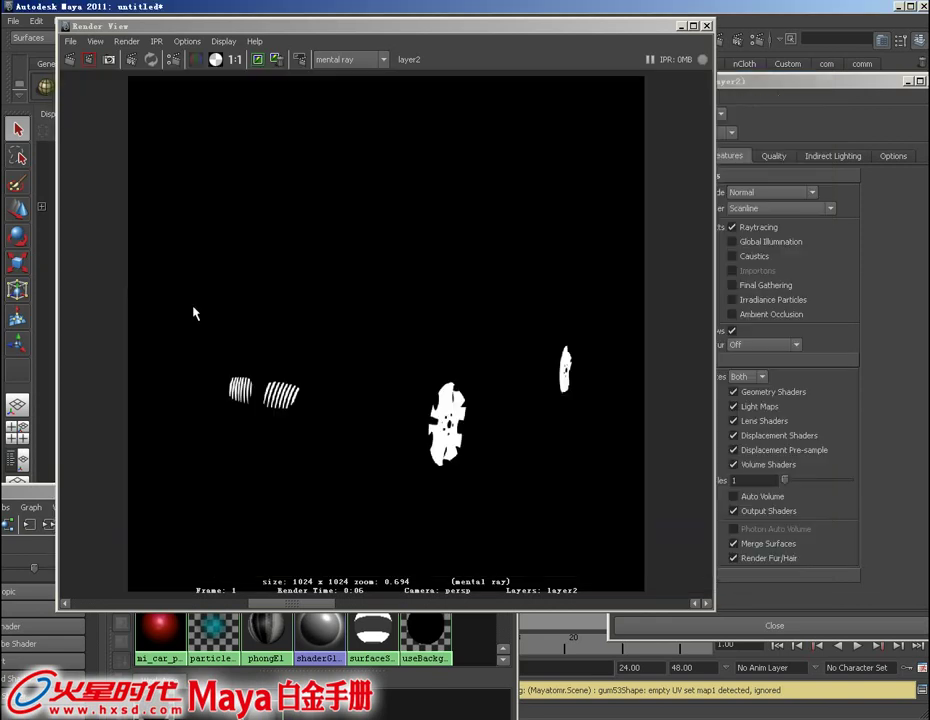
pyautogui.click(683, 26)
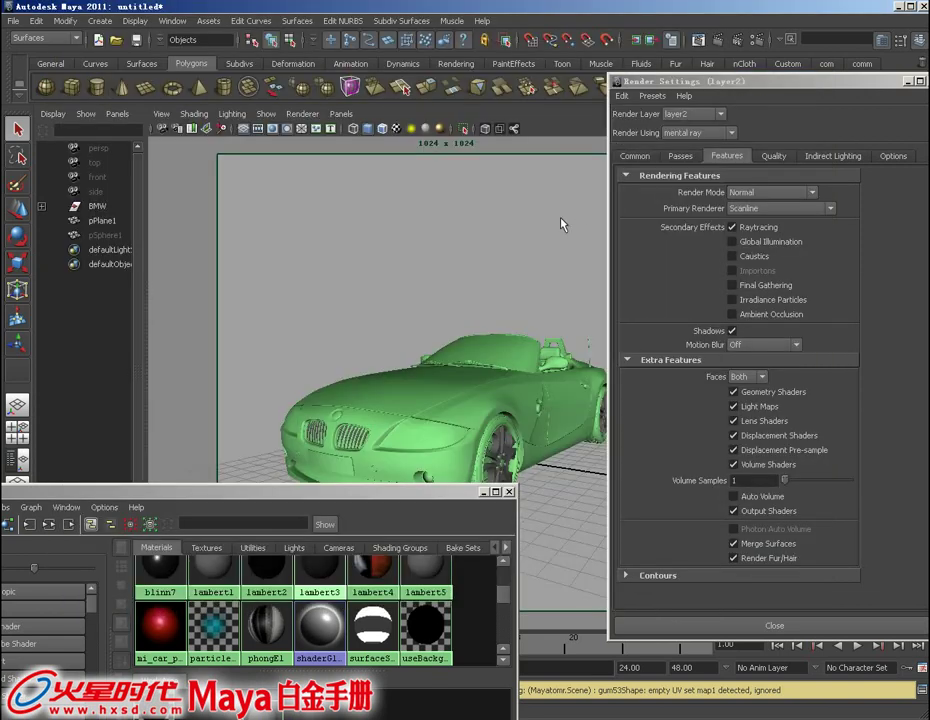
pyautogui.moveTo(371, 495); pyautogui.dragTo(434, 253)
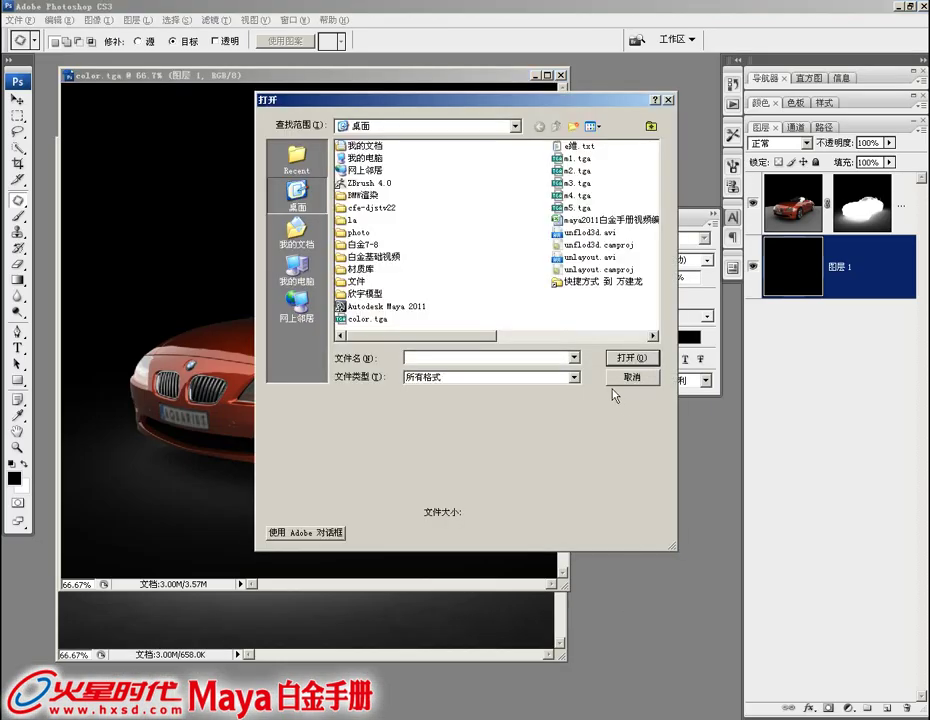
# - Open m2.tga through m5.tga together from the desktop files
pyautogui.click(569, 207)
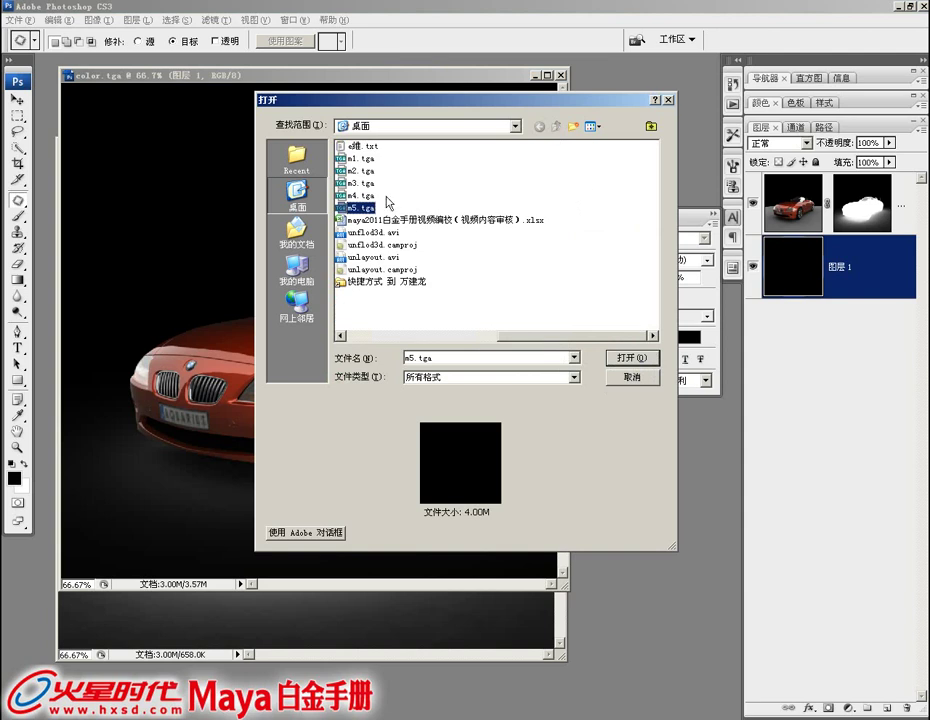
pyautogui.keyDown('shift'); pyautogui.click(359, 174); pyautogui.keyUp('shift')
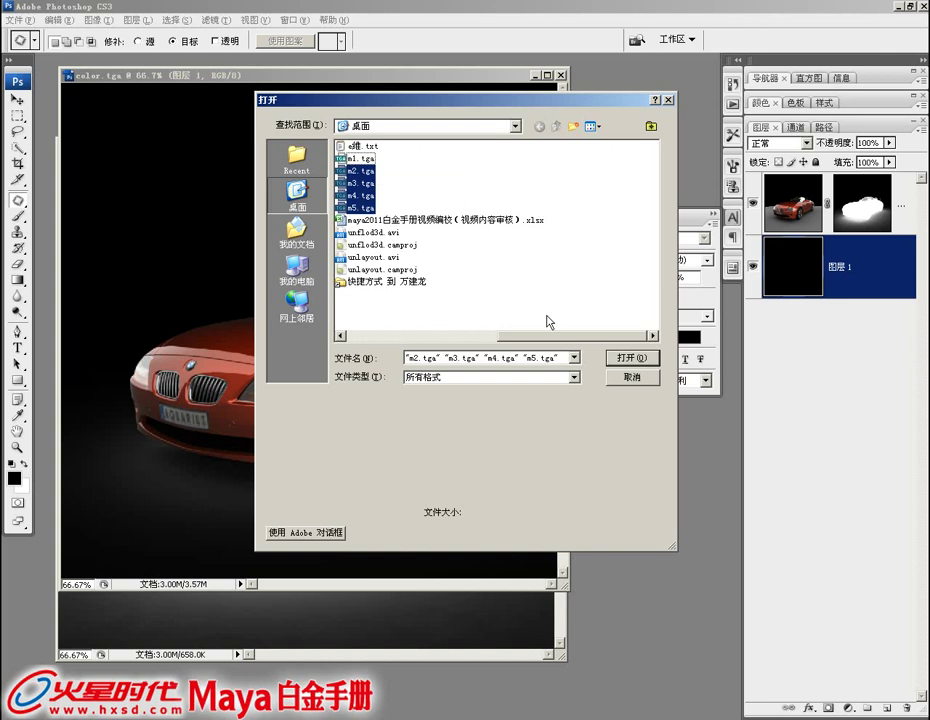
pyautogui.click(615, 359)
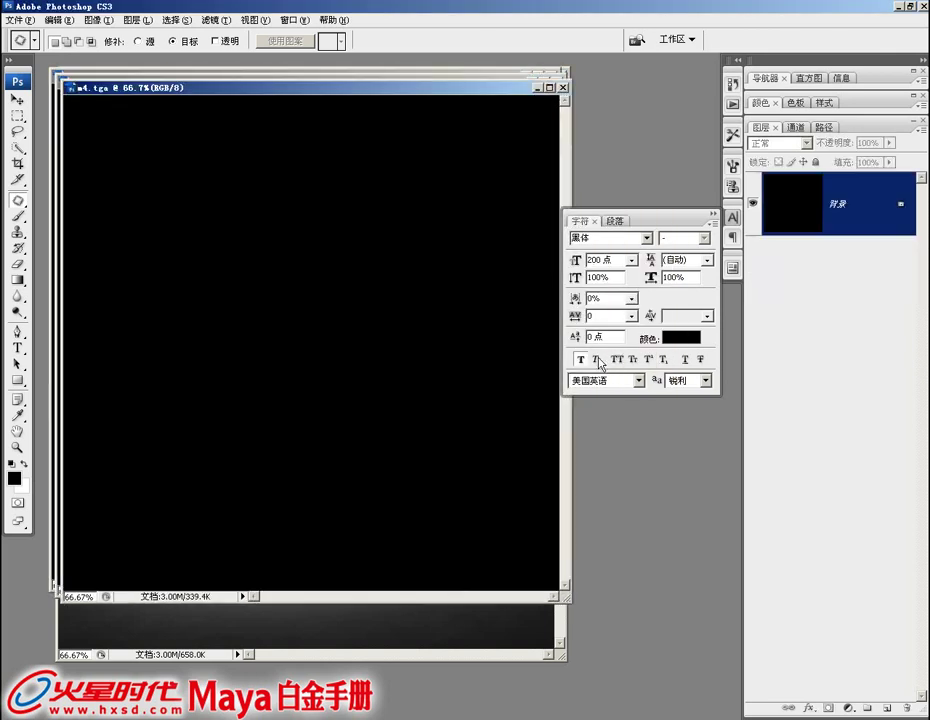
# - Select all of m5.tga's Alpha 1 grille-and-rim mask
pyautogui.moveTo(334, 96); pyautogui.dragTo(347, 179)
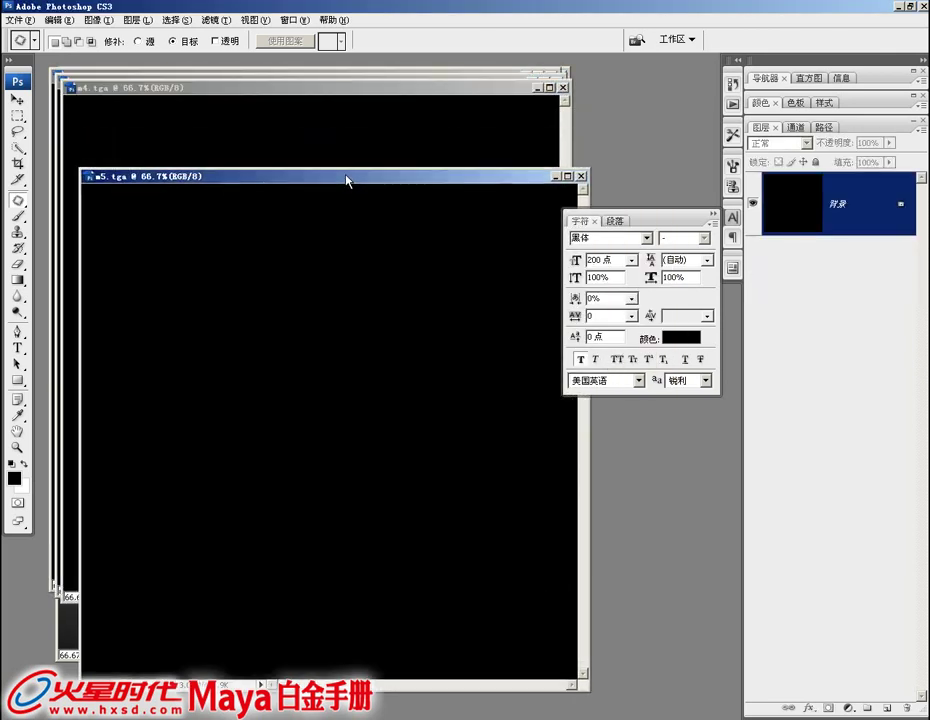
pyautogui.click(796, 128)
pyautogui.click(785, 262)
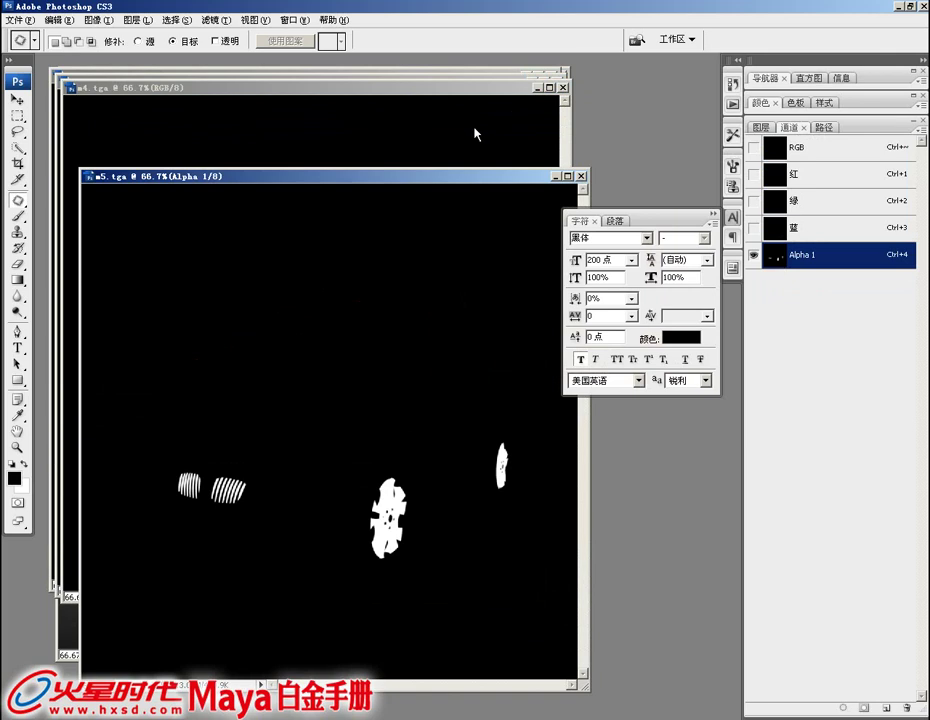
pyautogui.hotkey('ctrl', 'a')
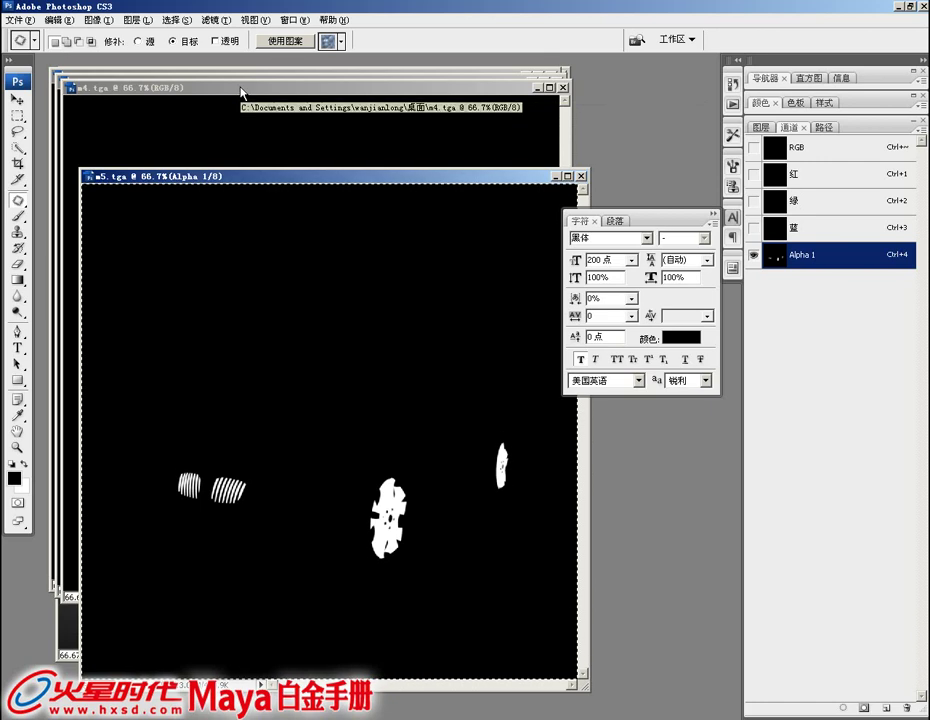
# - Paste the m5 mask shapes into a new Alpha 3 channel in color.tga
pyautogui.moveTo(243, 89); pyautogui.dragTo(411, 119)
pyautogui.hotkey('ctrl', 'Tab')
pyautogui.hotkey('ctrl', 'Tab')
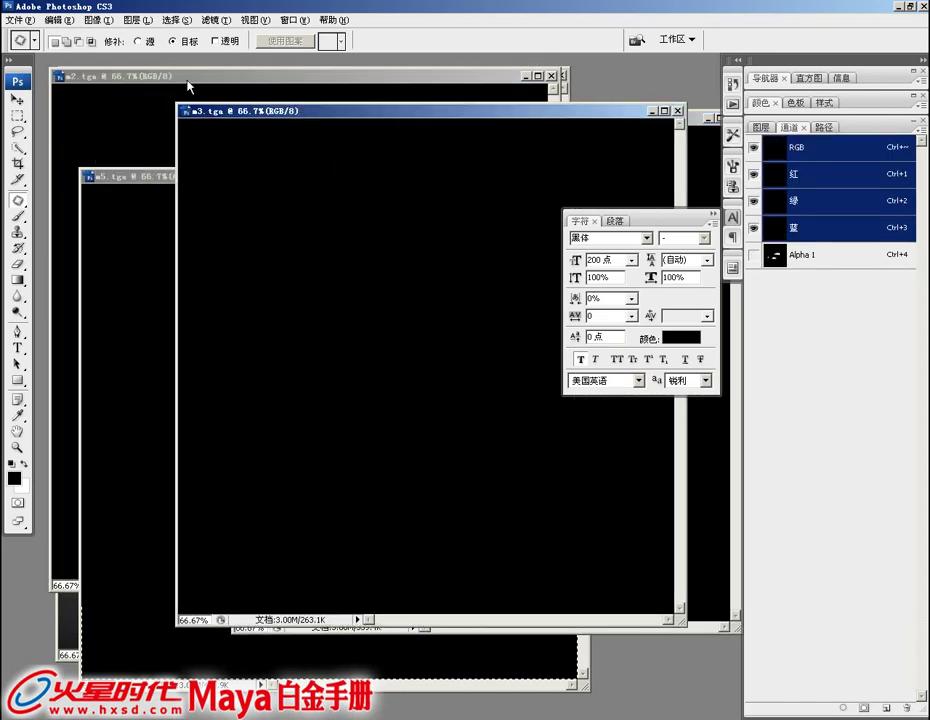
pyautogui.hotkey('ctrl', 'Tab')
pyautogui.hotkey('ctrl', 'Tab')
pyautogui.moveTo(207, 75); pyautogui.dragTo(199, 73)
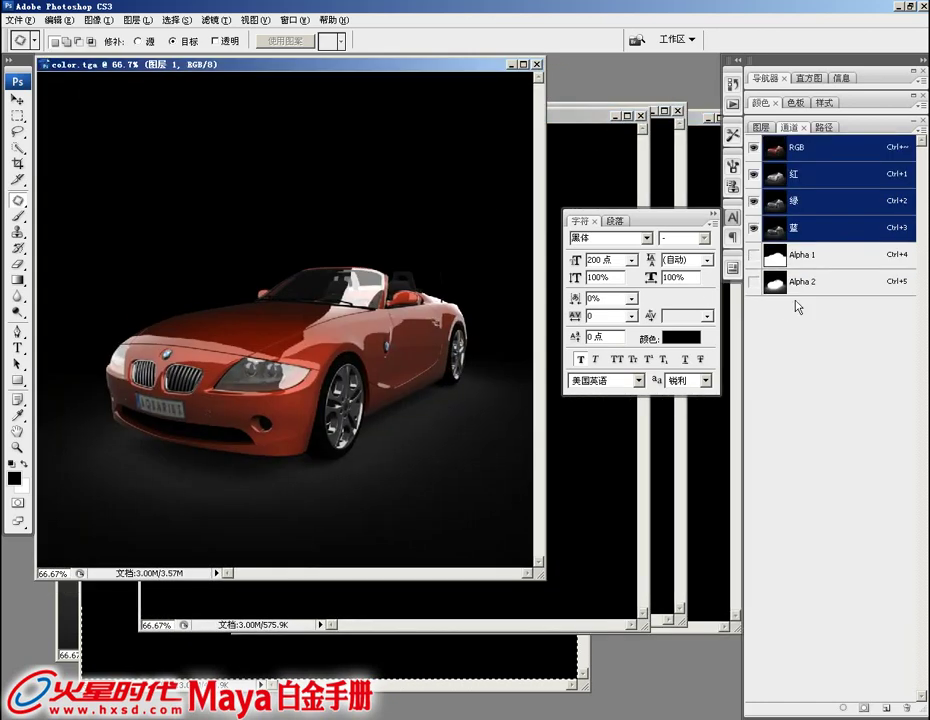
pyautogui.click(884, 709)
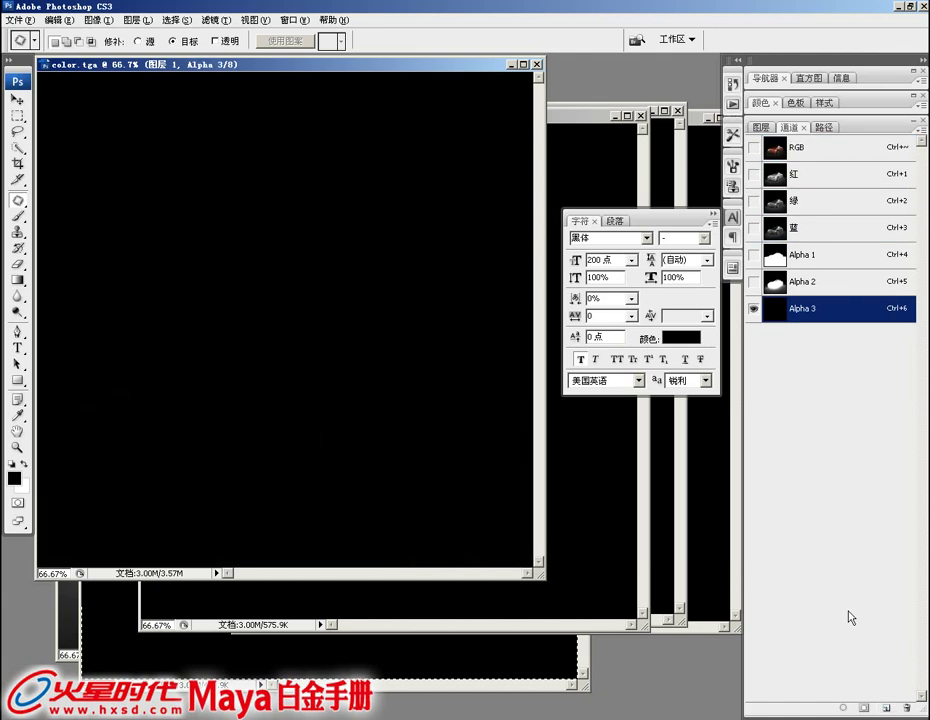
pyautogui.hotkey('ctrl', 'v')
# - Check m2's Alpha 1 car silhouette and close m2.tga
pyautogui.moveTo(446, 68); pyautogui.dragTo(349, 68)
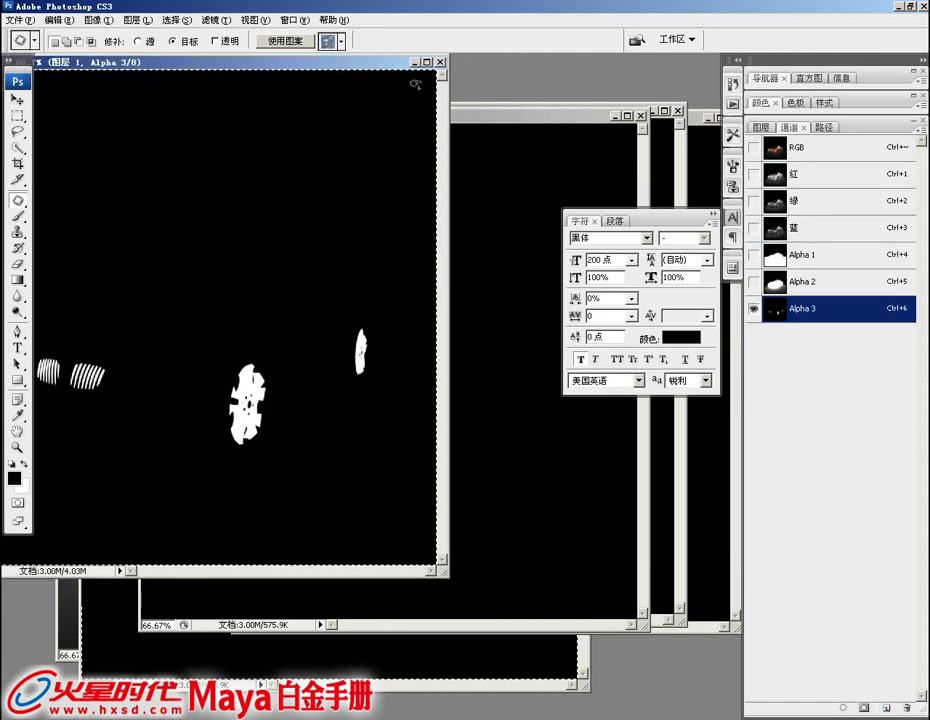
pyautogui.moveTo(507, 117)
pyautogui.mouseDown()
pyautogui.moveTo(498, 124)
pyautogui.moveTo(465, 110)
pyautogui.mouseUp()
pyautogui.click(790, 258)
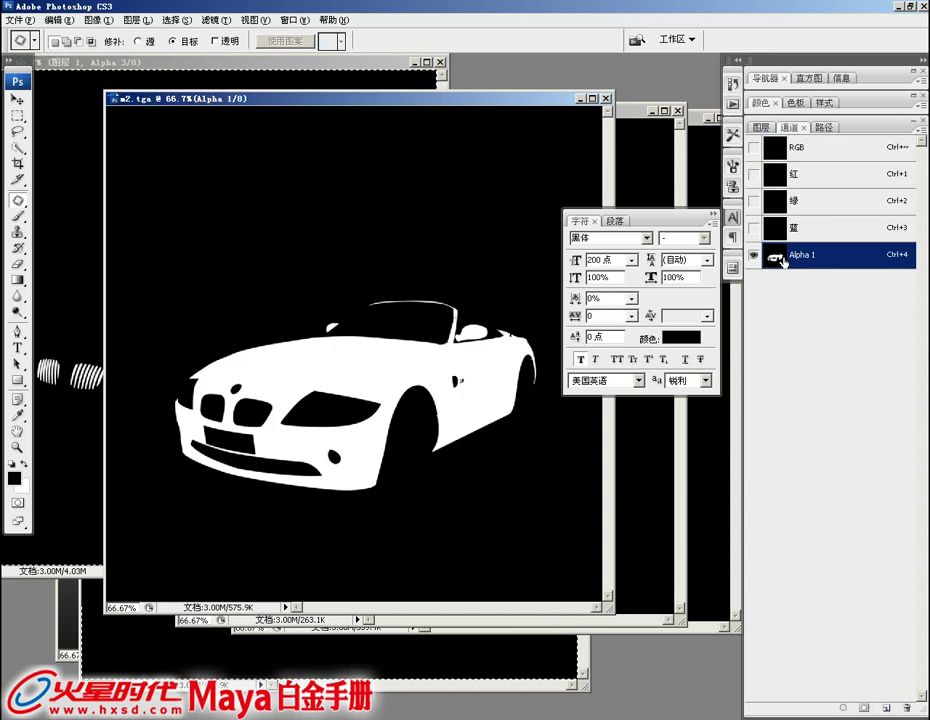
pyautogui.click(607, 99)
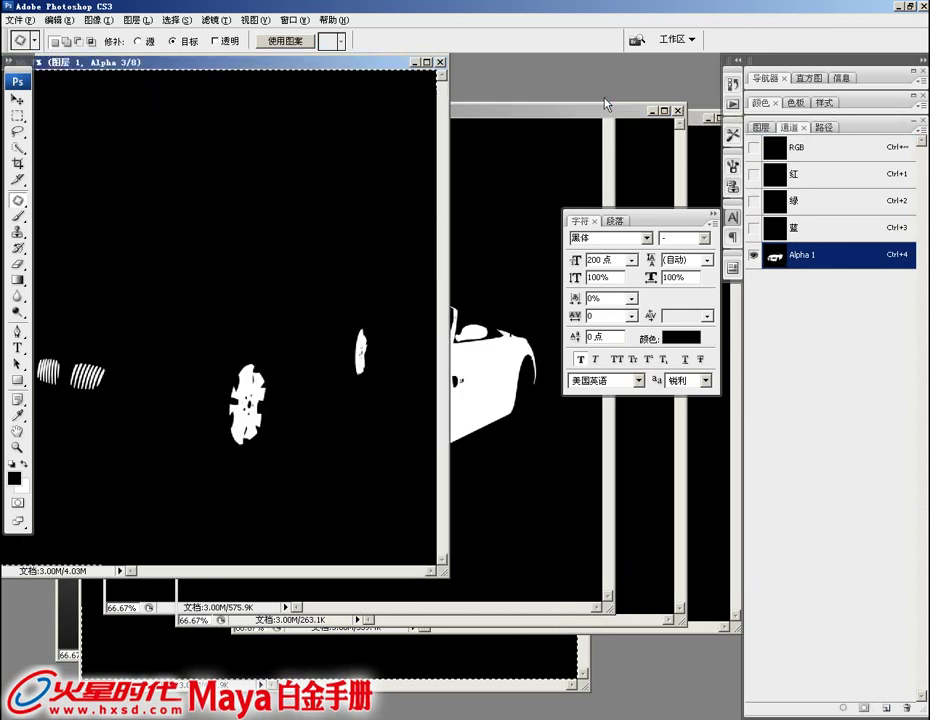
# - View m3's Alpha 1 mask shapes, then add an empty Alpha 4 channel to color.tga
pyautogui.moveTo(600, 112); pyautogui.dragTo(555, 112)
pyautogui.click(779, 260)
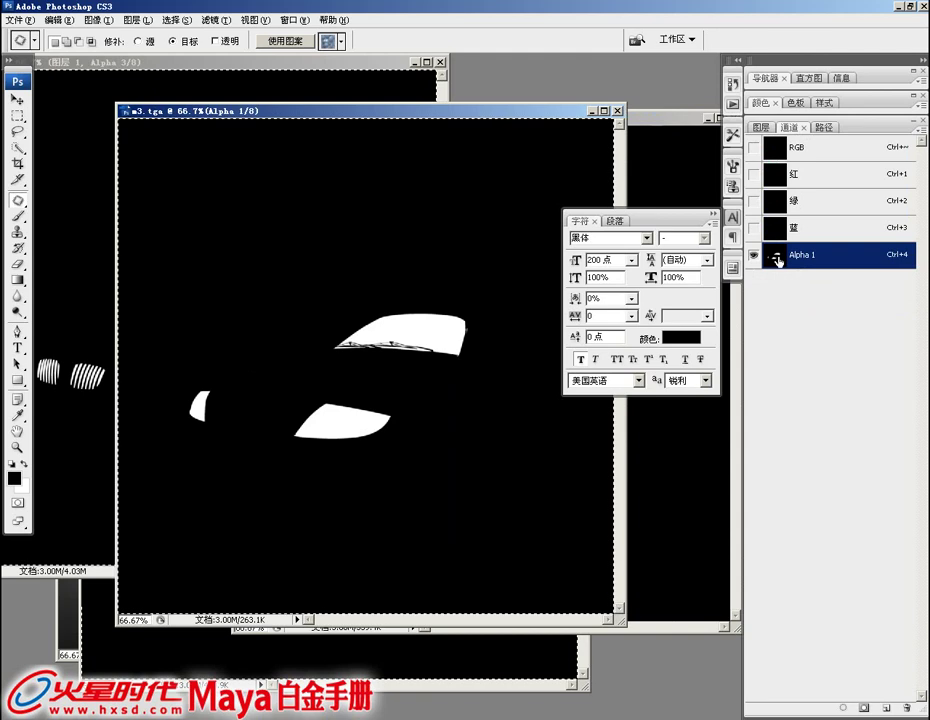
pyautogui.click(366, 66)
pyautogui.moveTo(366, 72); pyautogui.dragTo(391, 72)
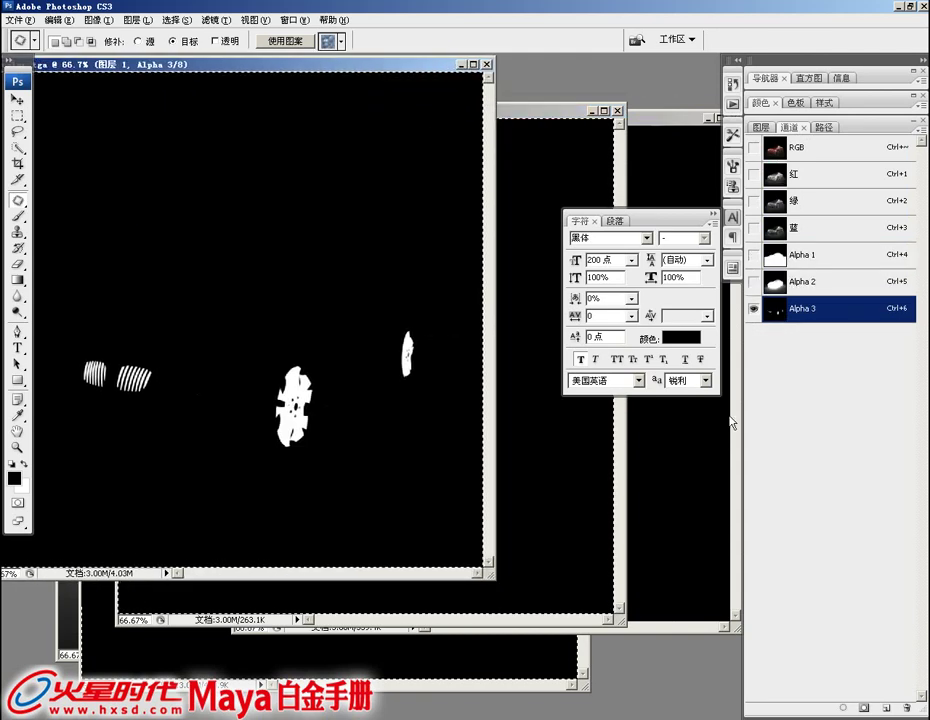
pyautogui.click(886, 707)
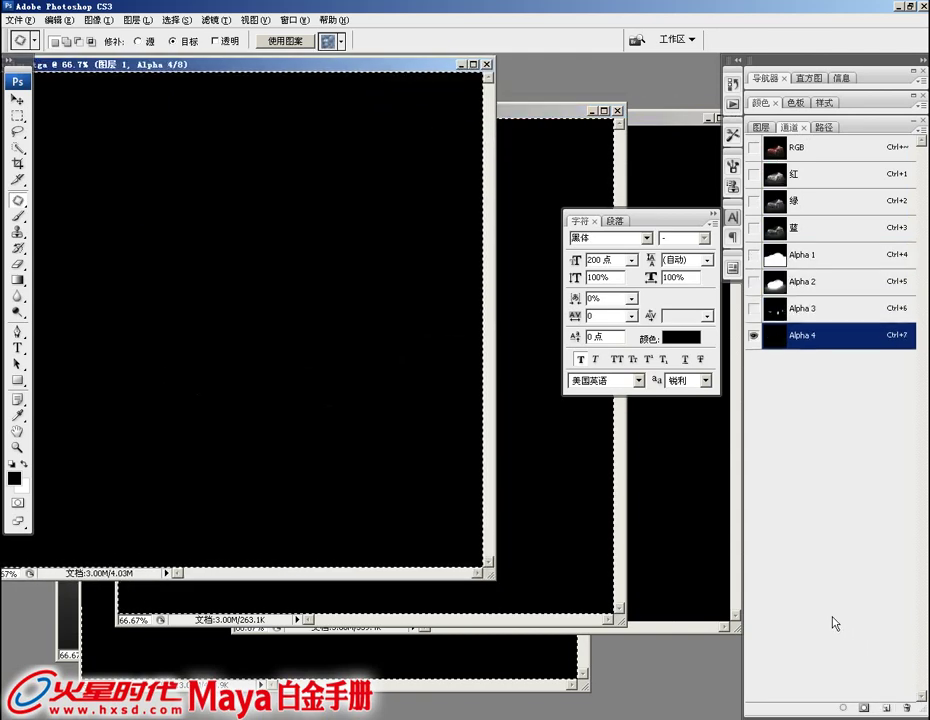
# - Paste the m3 mask shapes into color.tga's Alpha 4 channel
pyautogui.hotkey('ctrl', 'v')
pyautogui.click(509, 224)
pyautogui.hotkey('ctrl', 'Tab')
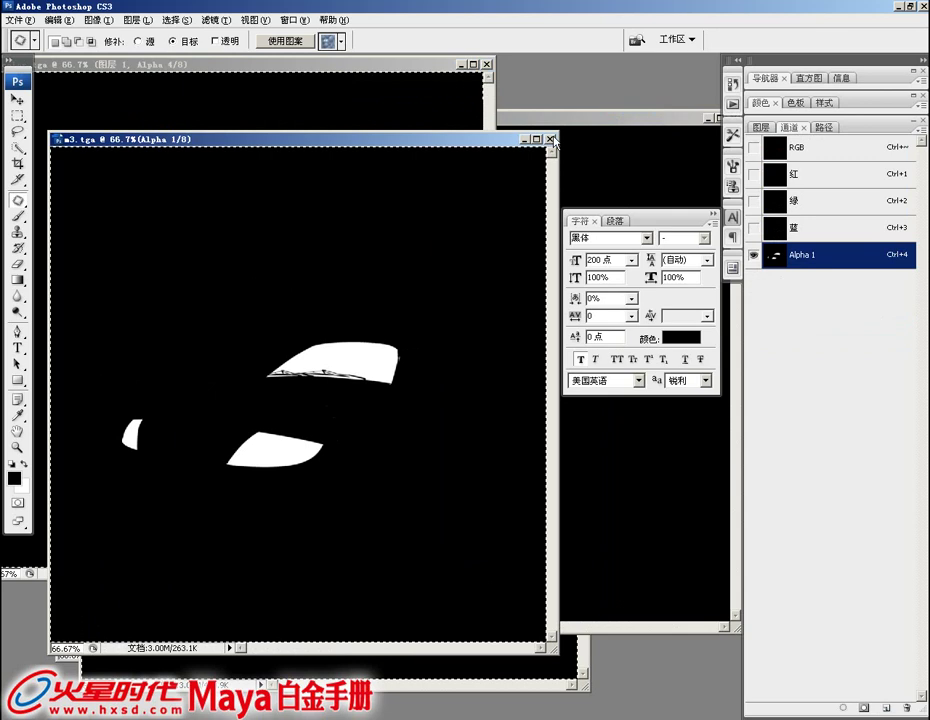
pyautogui.hotkey('ctrl', 'Tab')
pyautogui.hotkey('ctrl', 'Tab')
pyautogui.hotkey('ctrl', 'Tab')
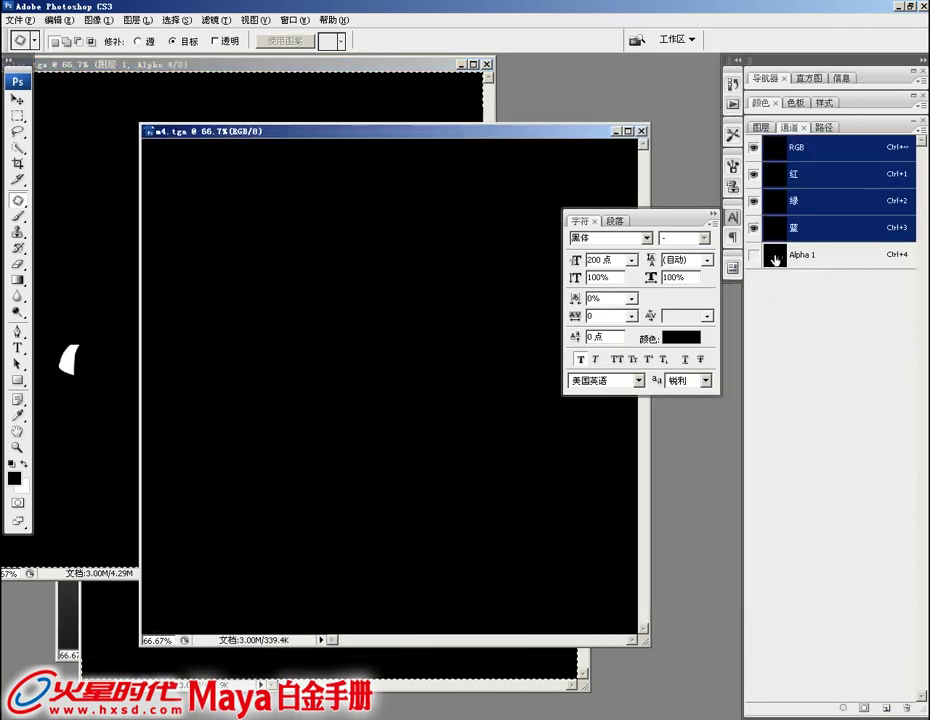
# - Select m4's Alpha 1 wheel-rim shapes and paste them into a new Alpha 5 channel
pyautogui.click(776, 260)
pyautogui.hotkey('ctrl', 'a')
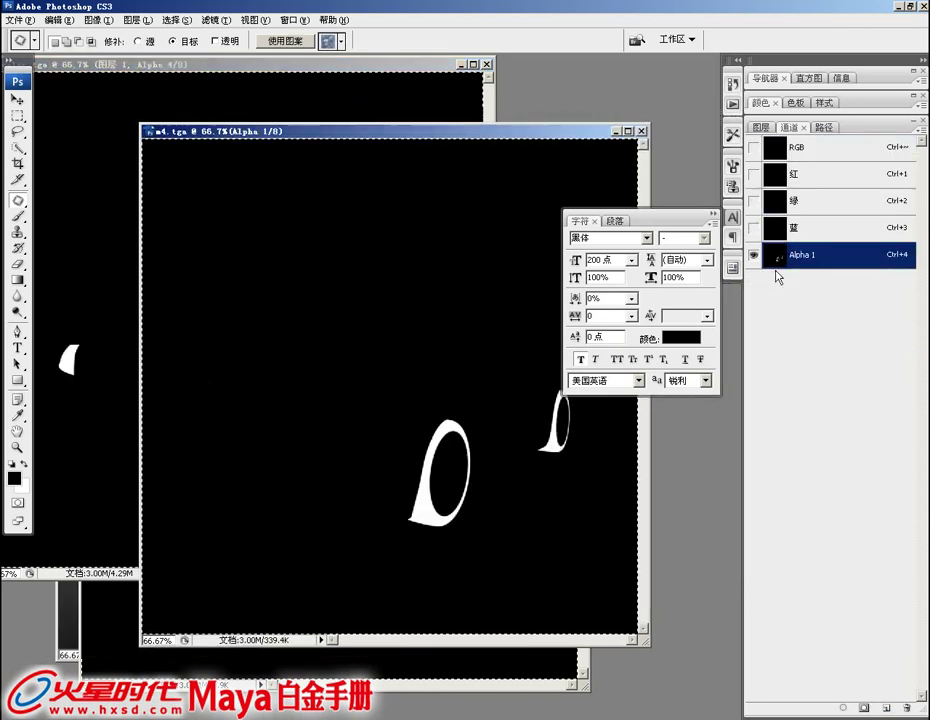
pyautogui.click(413, 68)
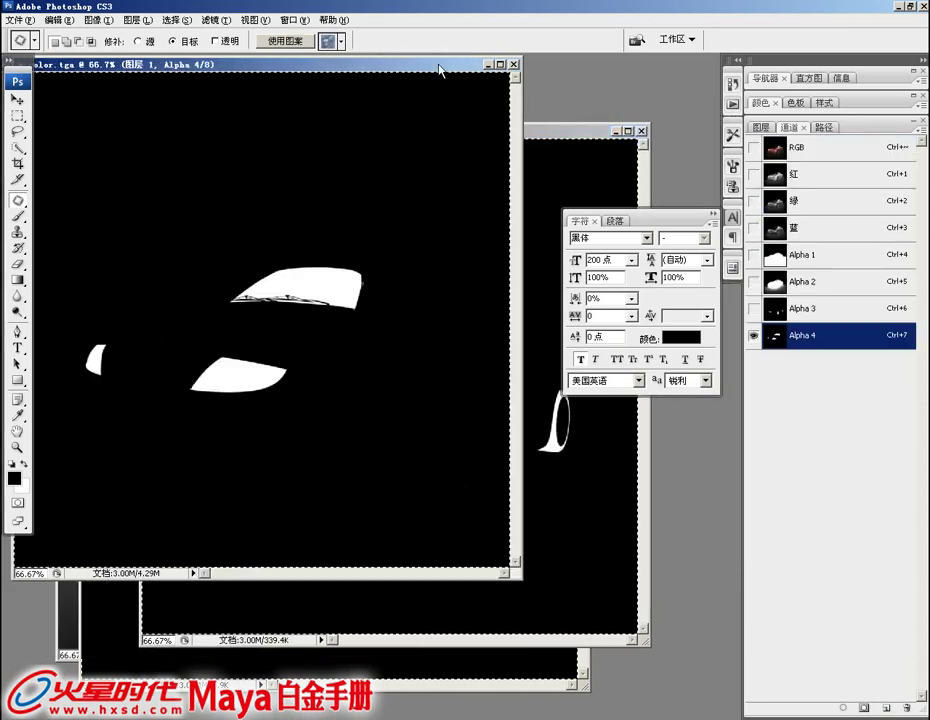
pyautogui.click(886, 708)
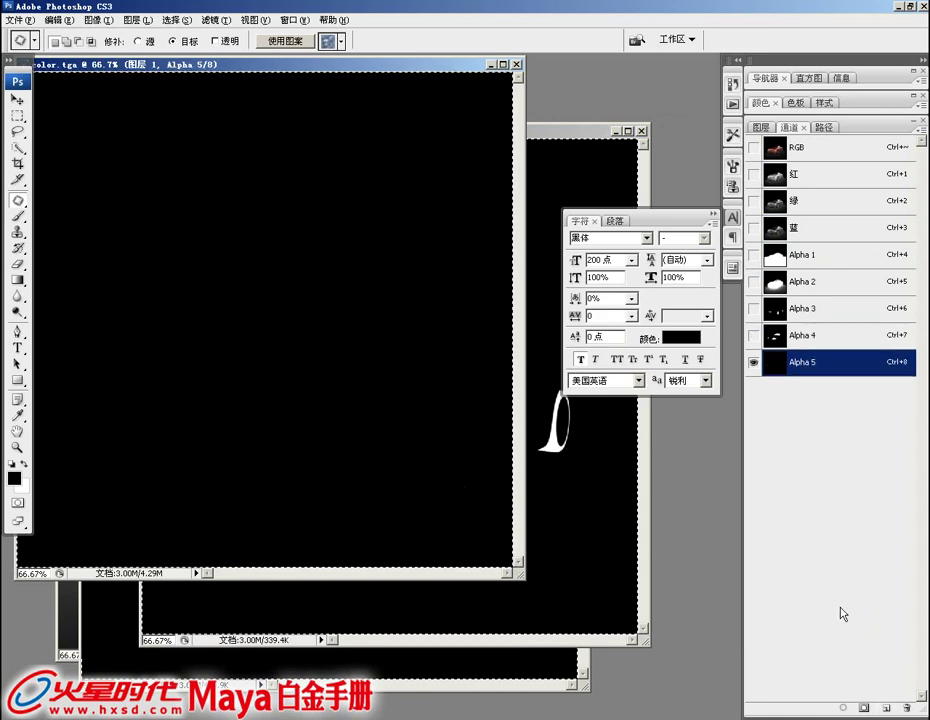
pyautogui.hotkey('ctrl', 'v')
# - Close m4.tga, minimize m1.tga and rearrange the m5.tga window
pyautogui.click(541, 148)
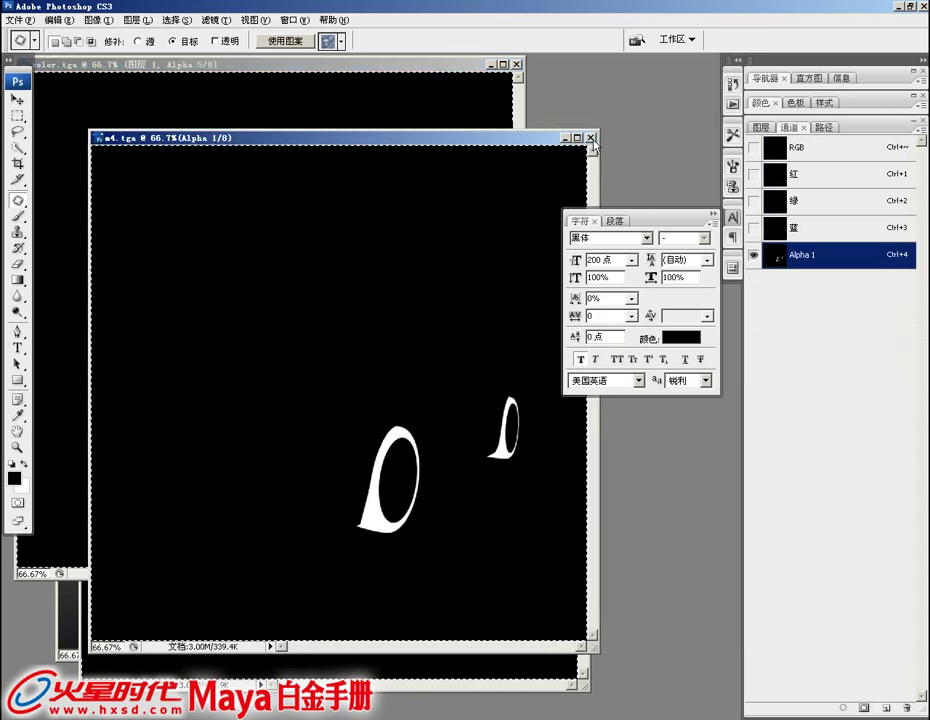
pyautogui.click(627, 131)
pyautogui.click(541, 167)
pyautogui.moveTo(541, 163)
pyautogui.mouseDown()
pyautogui.moveTo(544, 151)
pyautogui.moveTo(469, 438)
pyautogui.moveTo(502, 396)
pyautogui.mouseUp()
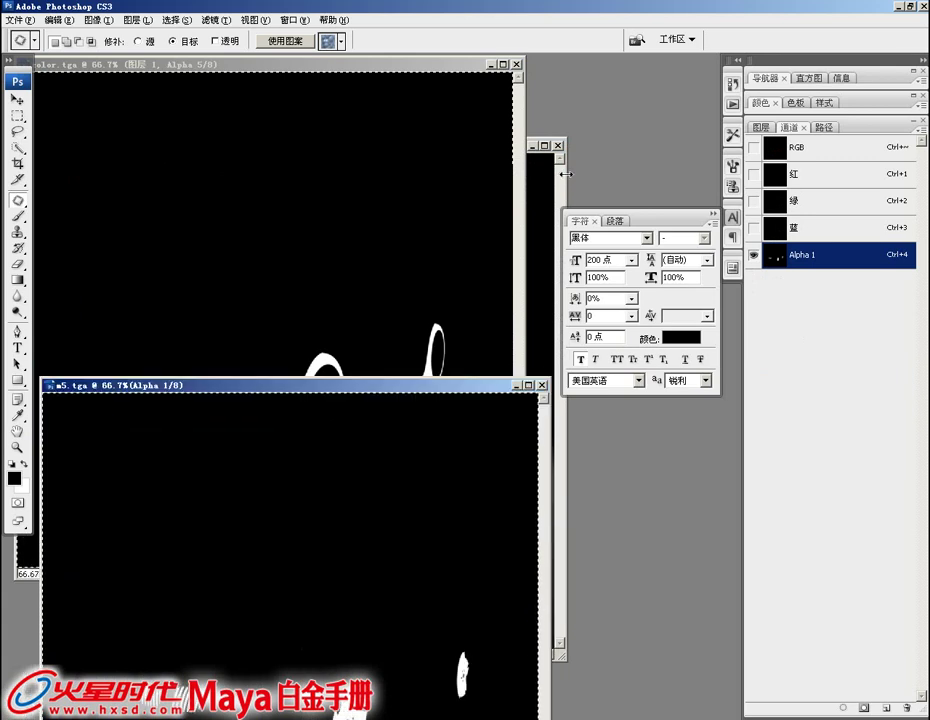
pyautogui.click(545, 200)
pyautogui.moveTo(481, 151); pyautogui.dragTo(472, 155)
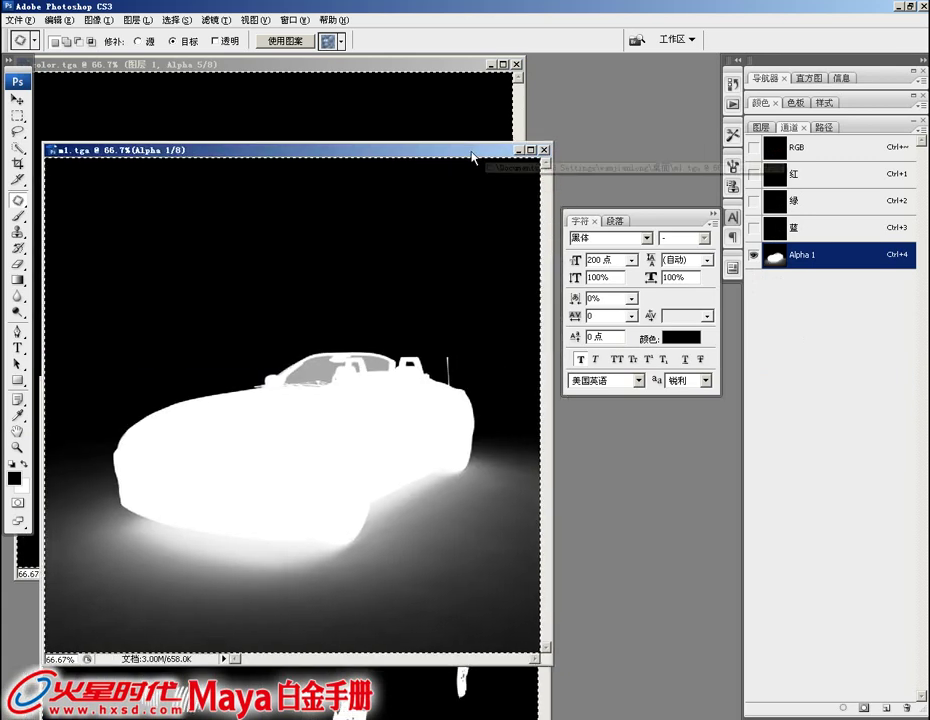
pyautogui.click(521, 150)
pyautogui.moveTo(473, 376)
pyautogui.mouseDown()
pyautogui.moveTo(478, 292)
pyautogui.moveTo(477, 305)
pyautogui.mouseUp()
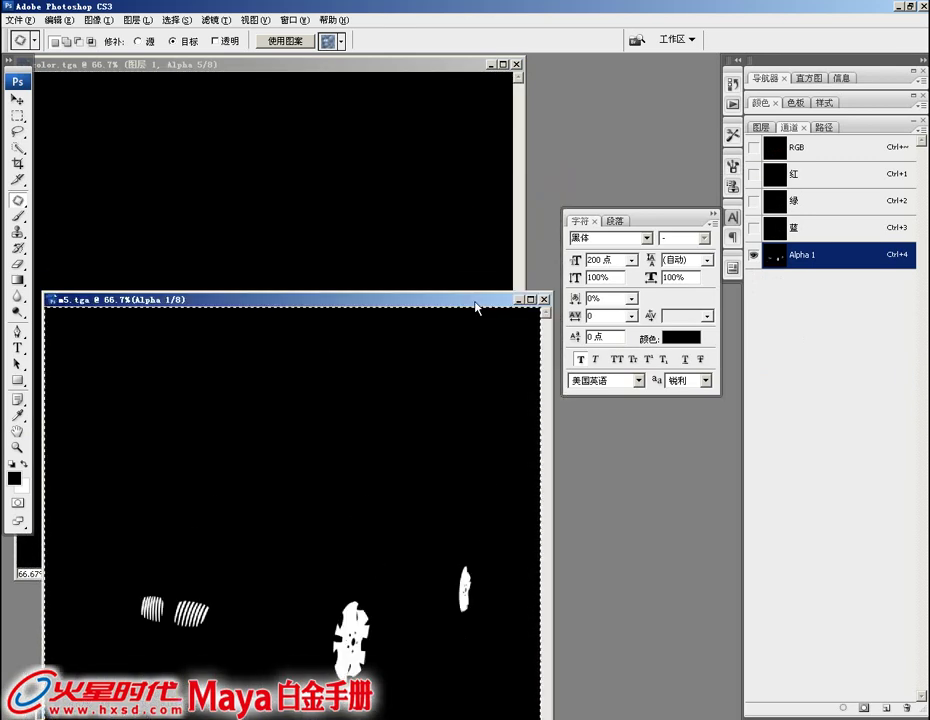
# - Check color.tga's Alpha 3 channel, minimize m5.tga, and select the top car layer
pyautogui.moveTo(390, 62); pyautogui.dragTo(417, 66)
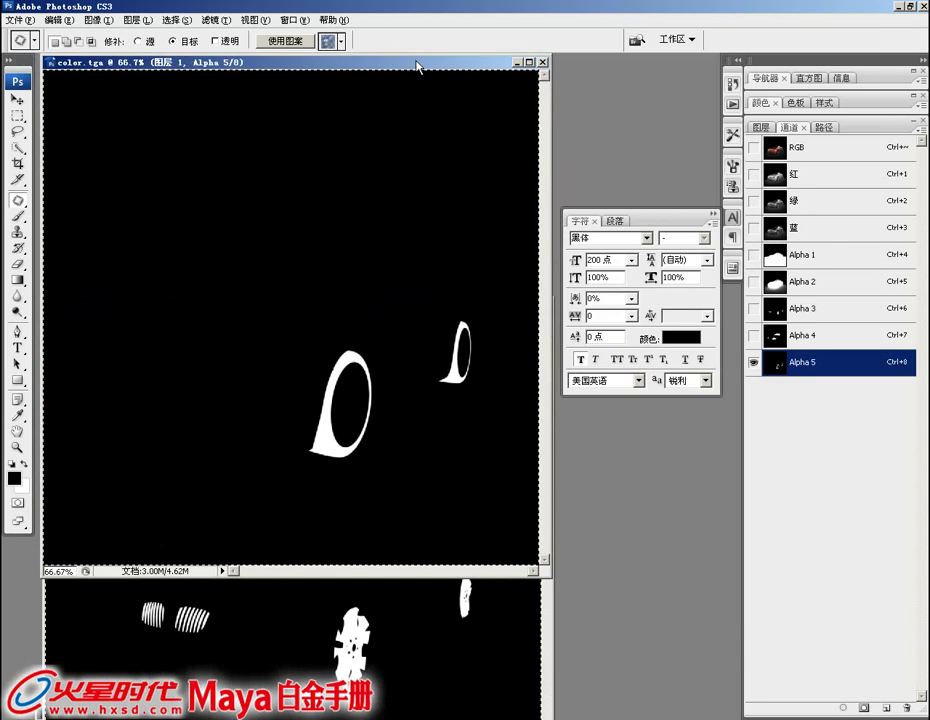
pyautogui.click(800, 308)
pyautogui.click(536, 606)
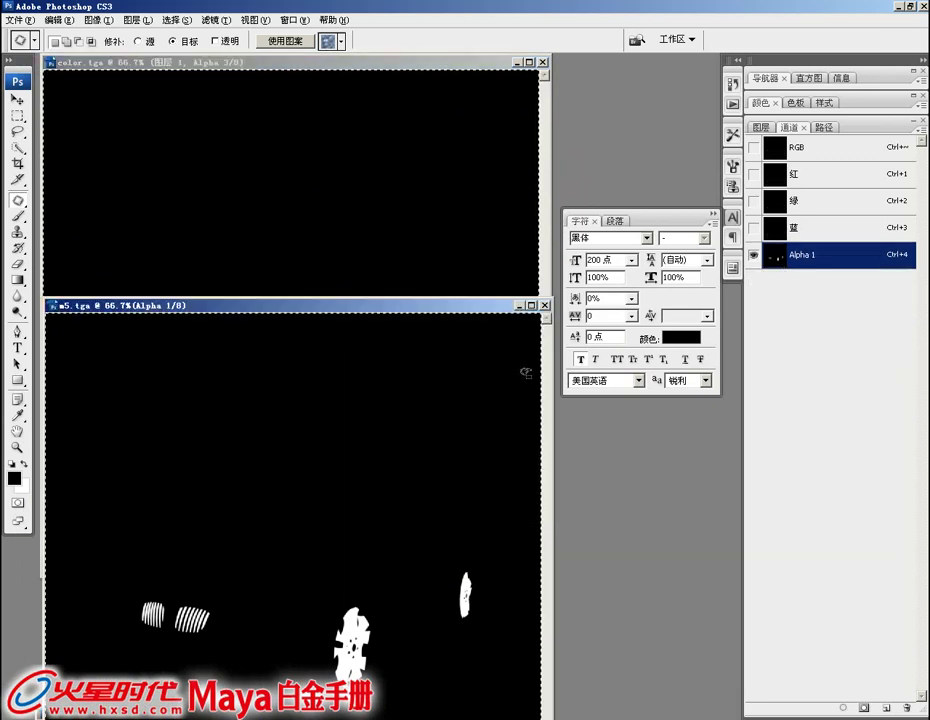
pyautogui.click(520, 305)
pyautogui.moveTo(352, 68); pyautogui.dragTo(392, 126)
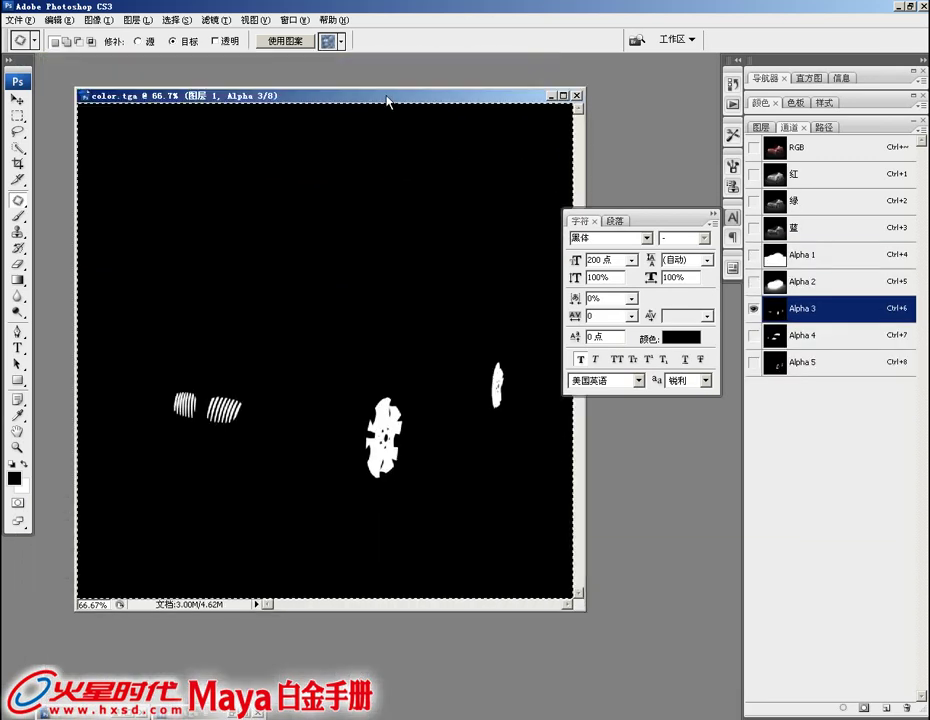
pyautogui.click(761, 127)
pyautogui.click(790, 200)
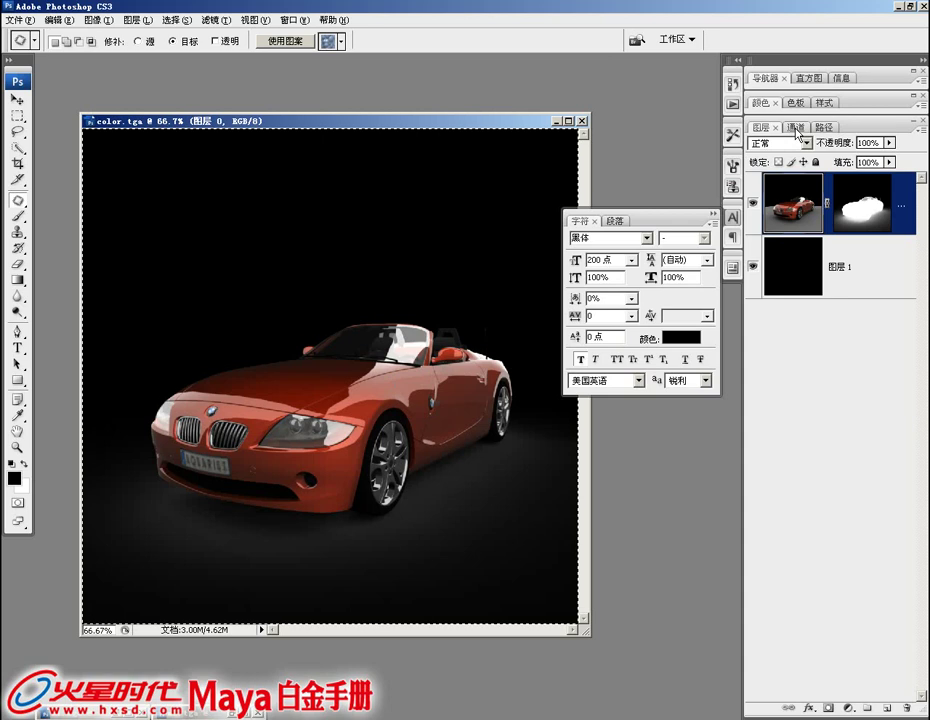
# - Minimize m5.tga and open m1.tga from the desktop files
pyautogui.click(794, 128)
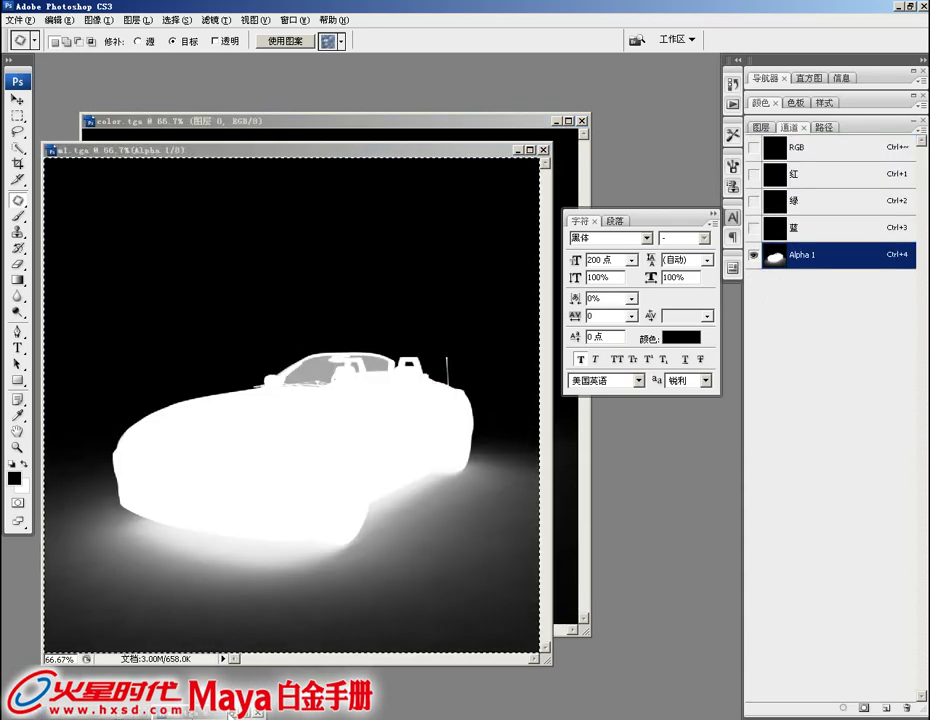
pyautogui.click(517, 305)
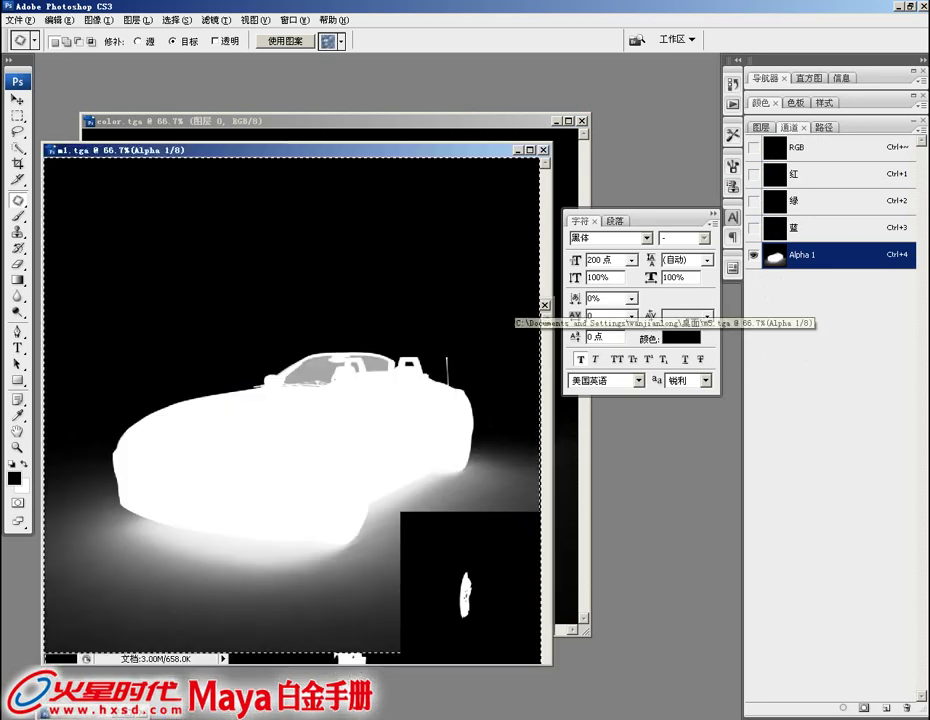
pyautogui.hotkey('ctrl', 'o')
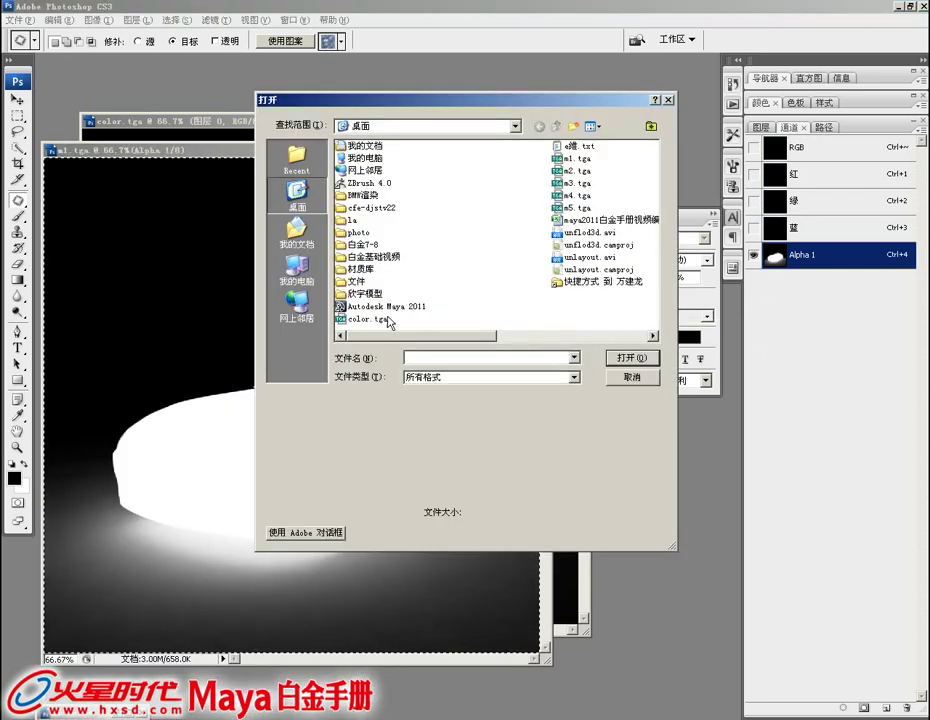
pyautogui.click(576, 158)
pyautogui.click(628, 358)
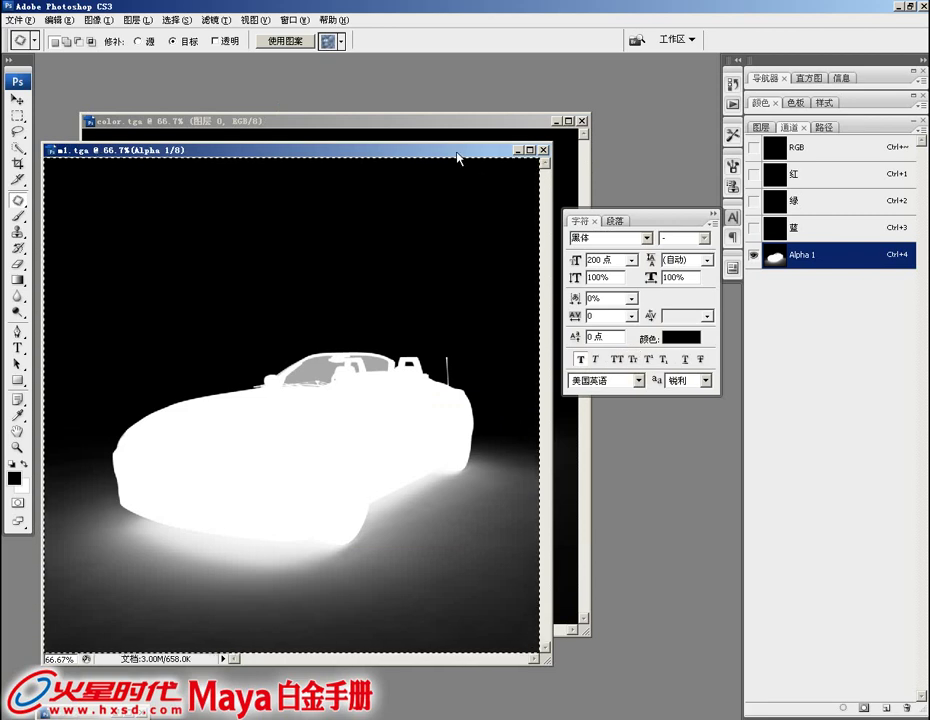
pyautogui.moveTo(445, 149); pyautogui.dragTo(430, 203)
# - Open m2.tga and view its Alpha 1 car silhouette channel
pyautogui.doubleClick(645, 492)
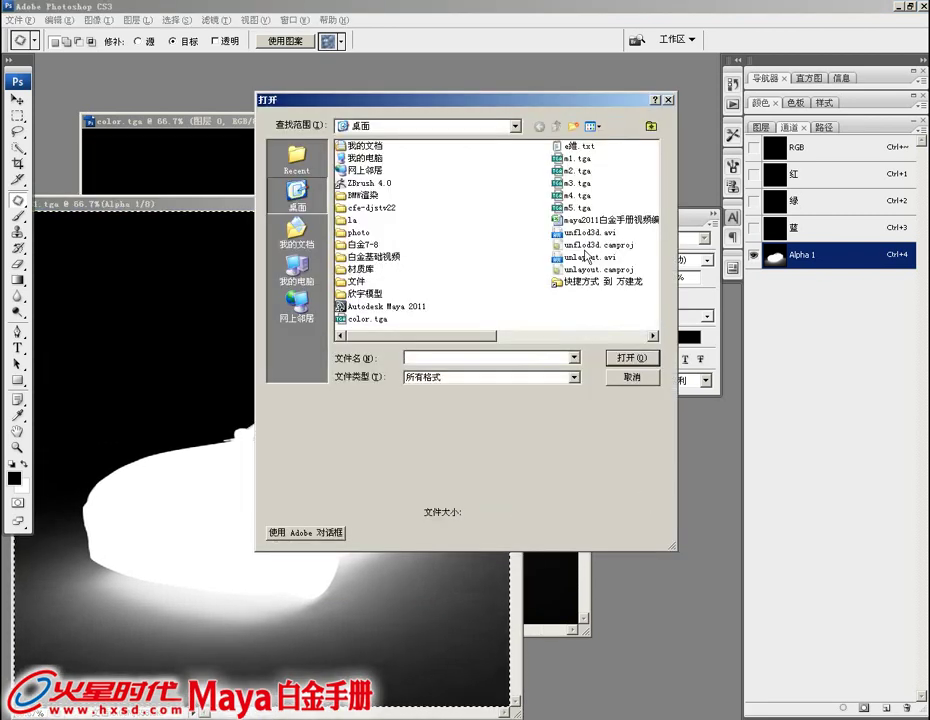
pyautogui.click(572, 171)
pyautogui.click(631, 357)
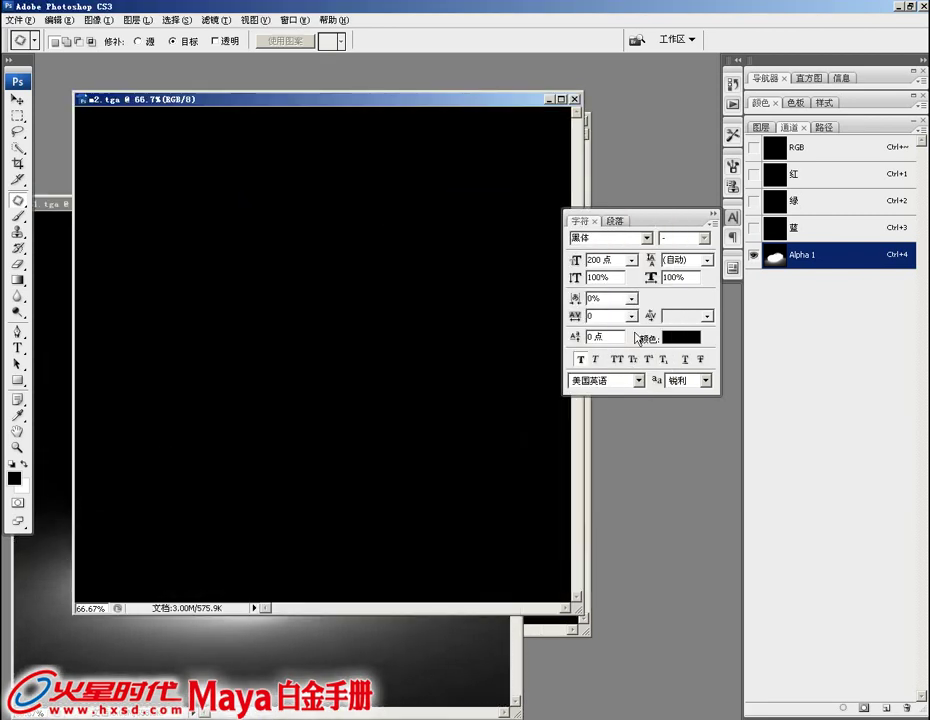
pyautogui.click(778, 262)
# - Paste m2's car silhouette into a new Alpha 6 channel, deselect, then load Alpha 6 as a selection
pyautogui.hotkey('ctrl', 'a')
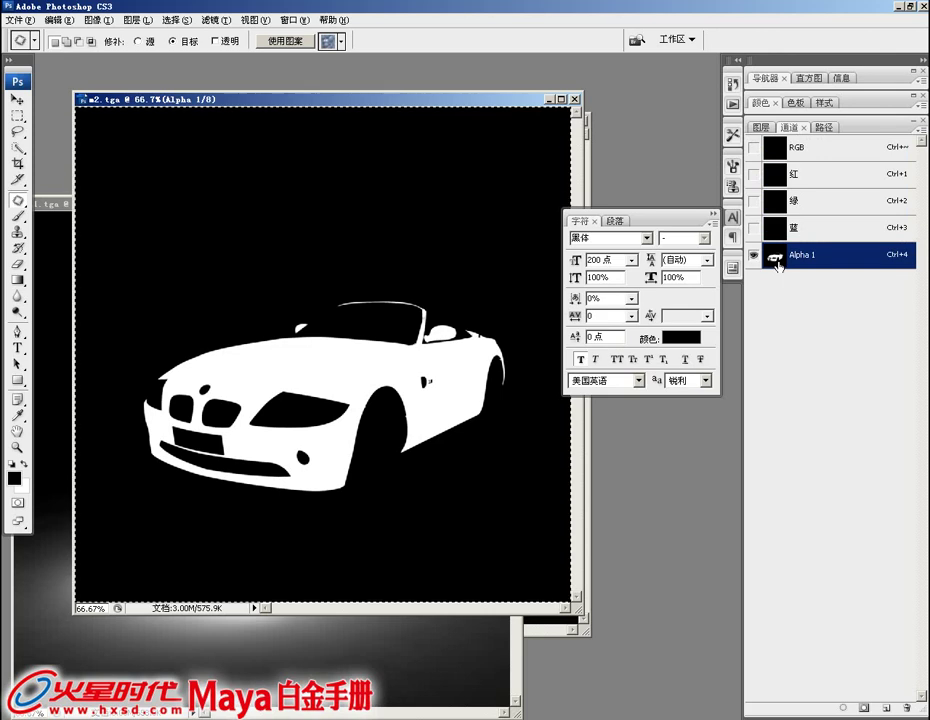
pyautogui.click(548, 99)
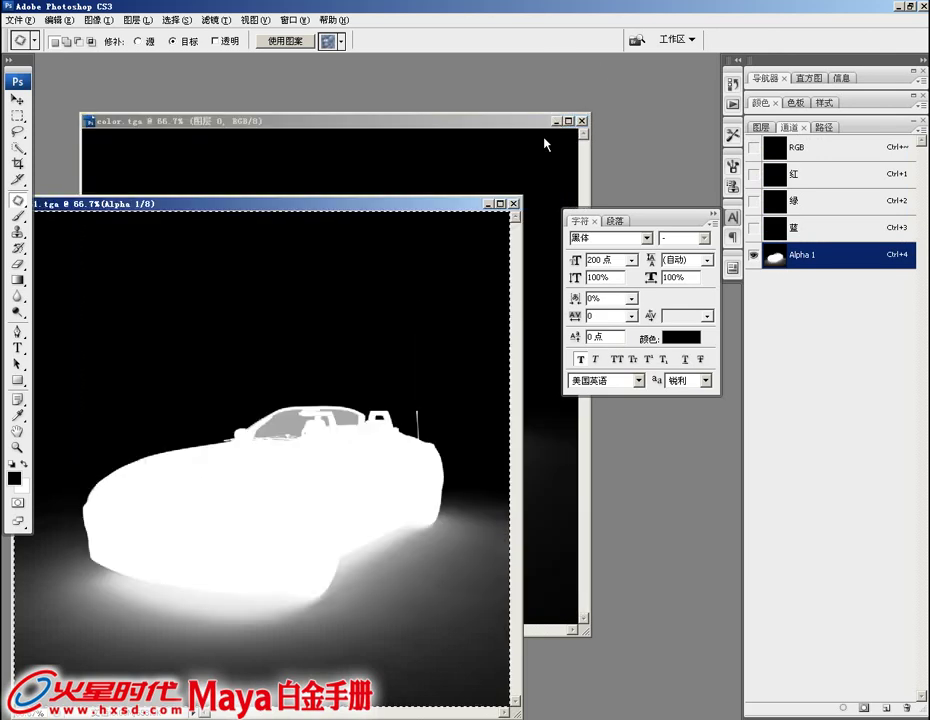
pyautogui.moveTo(511, 118); pyautogui.dragTo(470, 94)
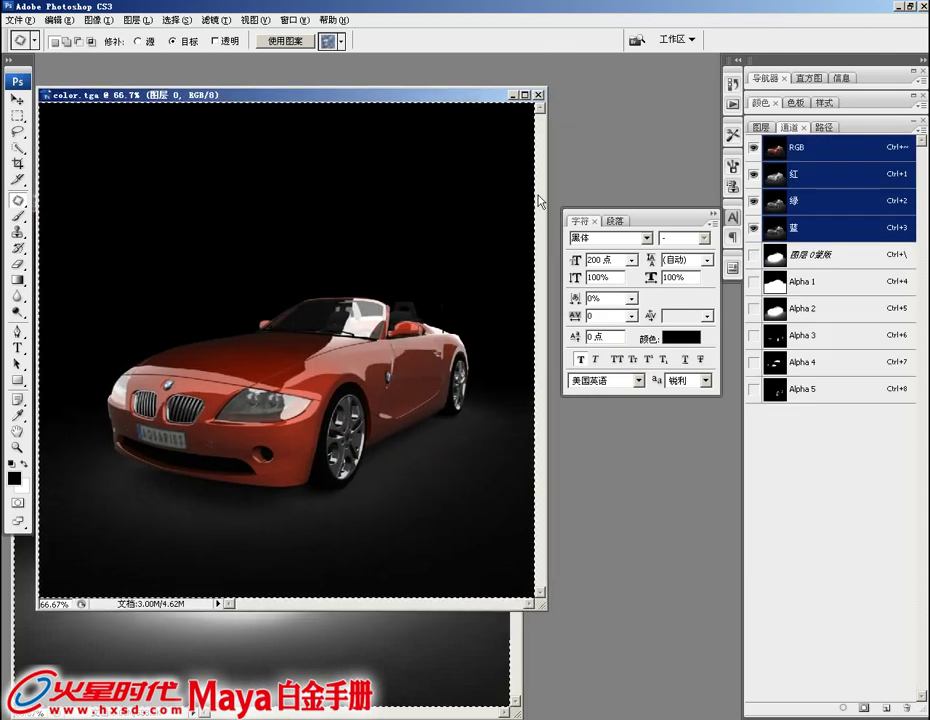
pyautogui.click(885, 707)
pyautogui.hotkey('ctrl', 'v')
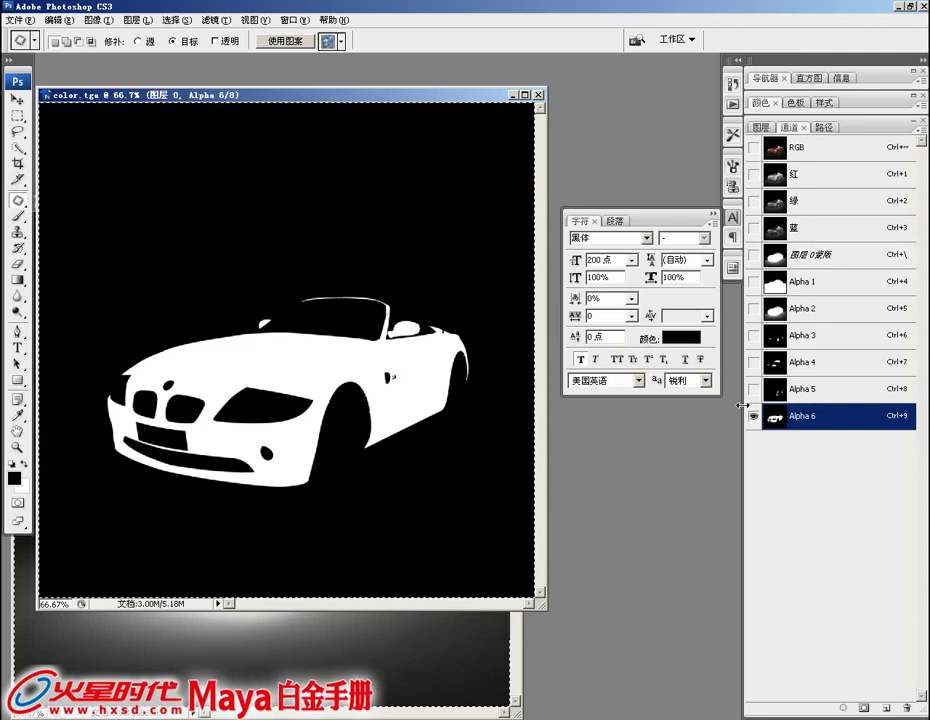
pyautogui.hotkey('ctrl', 'd')
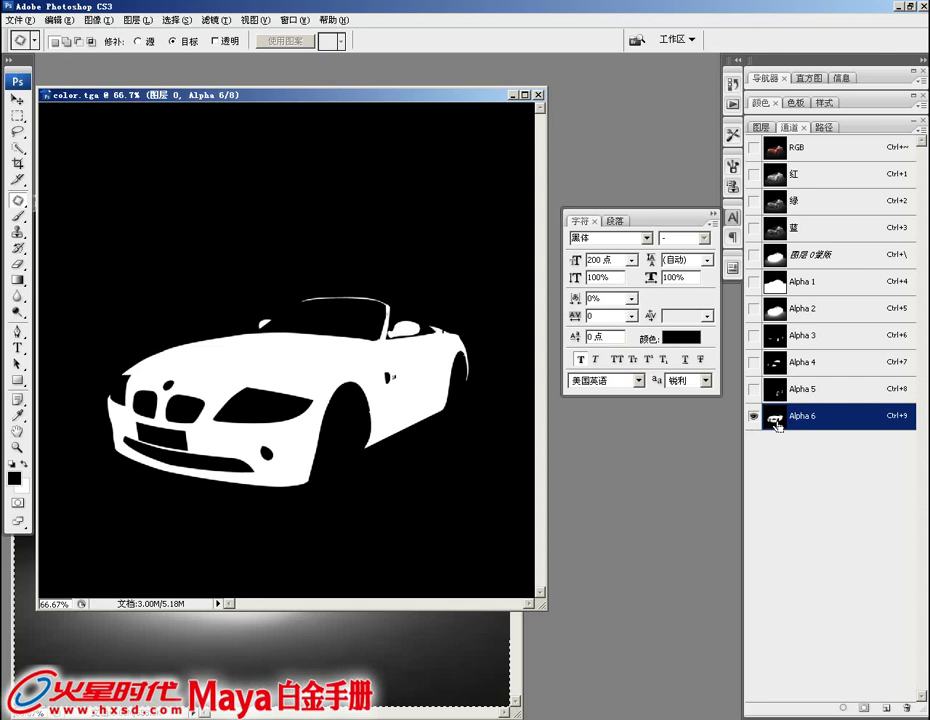
pyautogui.keyDown('ctrl'); pyautogui.click(777, 422); pyautogui.keyUp('ctrl')
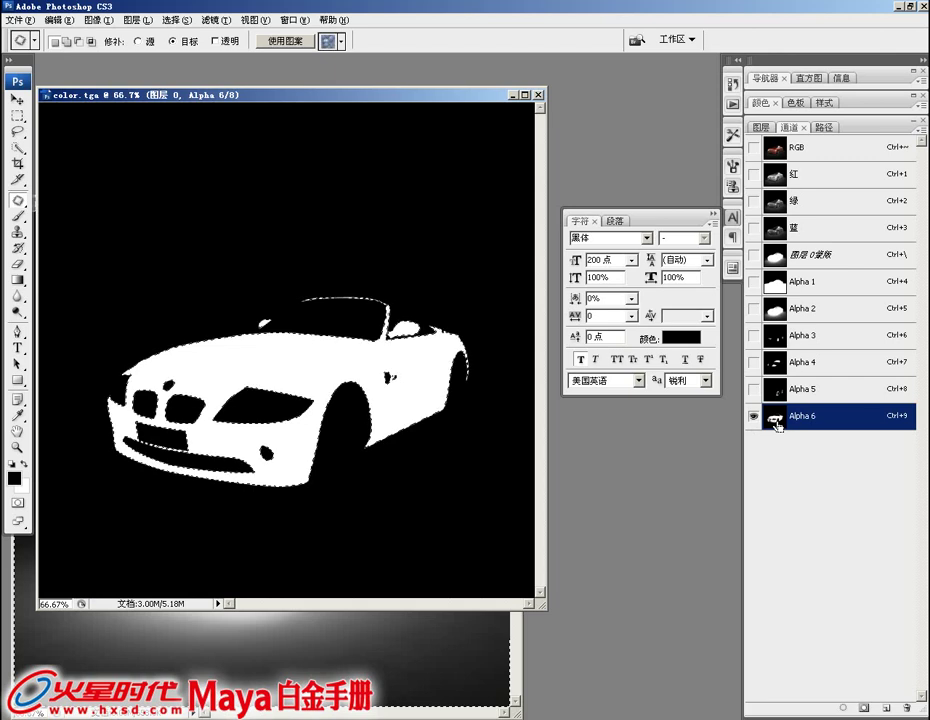
# - Apply Hue/Saturation of Hue +9, Saturation +18, Lightness -4 to the car layer
pyautogui.click(761, 127)
pyautogui.click(788, 205)
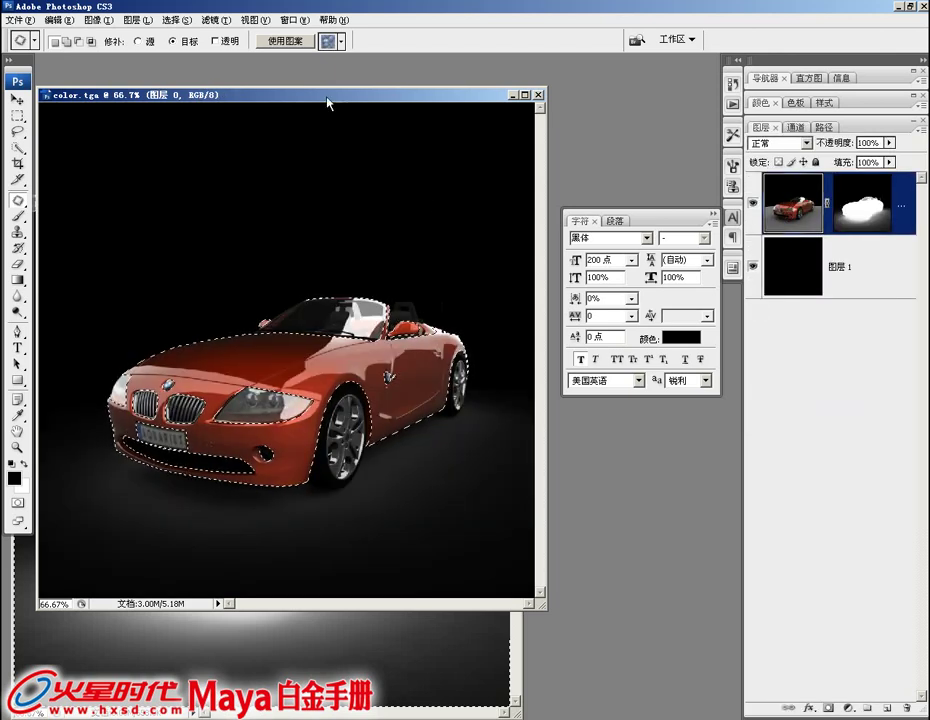
pyautogui.moveTo(327, 98); pyautogui.dragTo(349, 97)
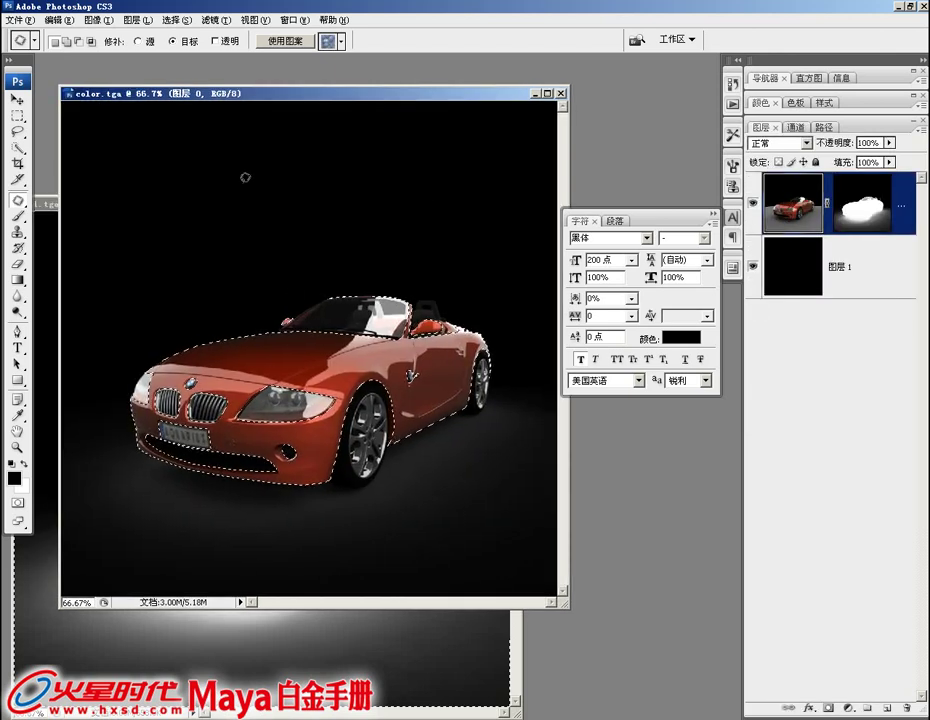
pyautogui.click(98, 20)
pyautogui.moveTo(110, 52)
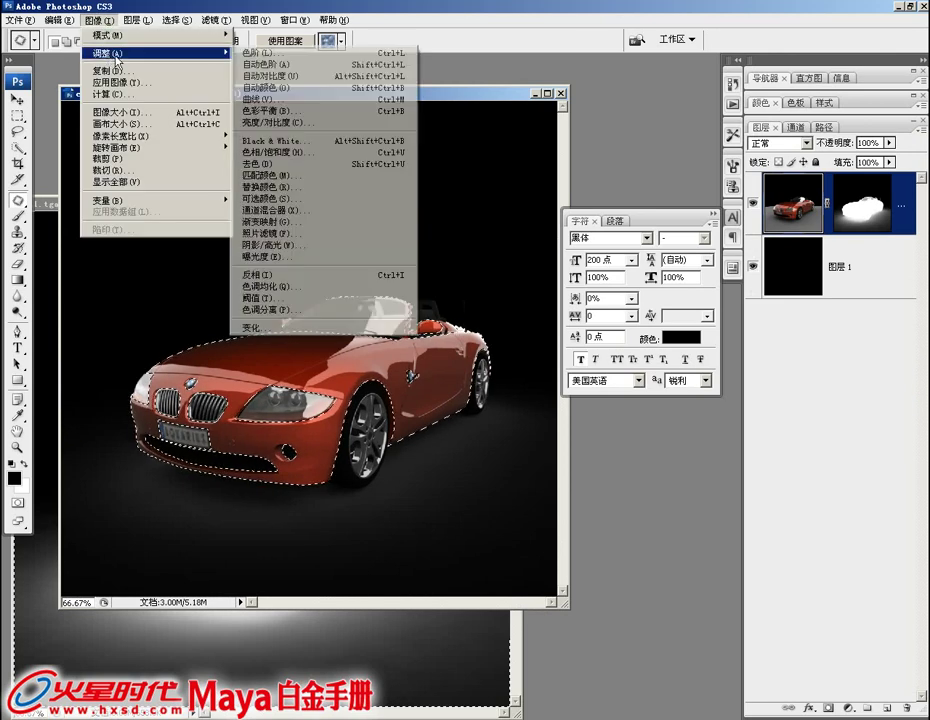
pyautogui.click(314, 154)
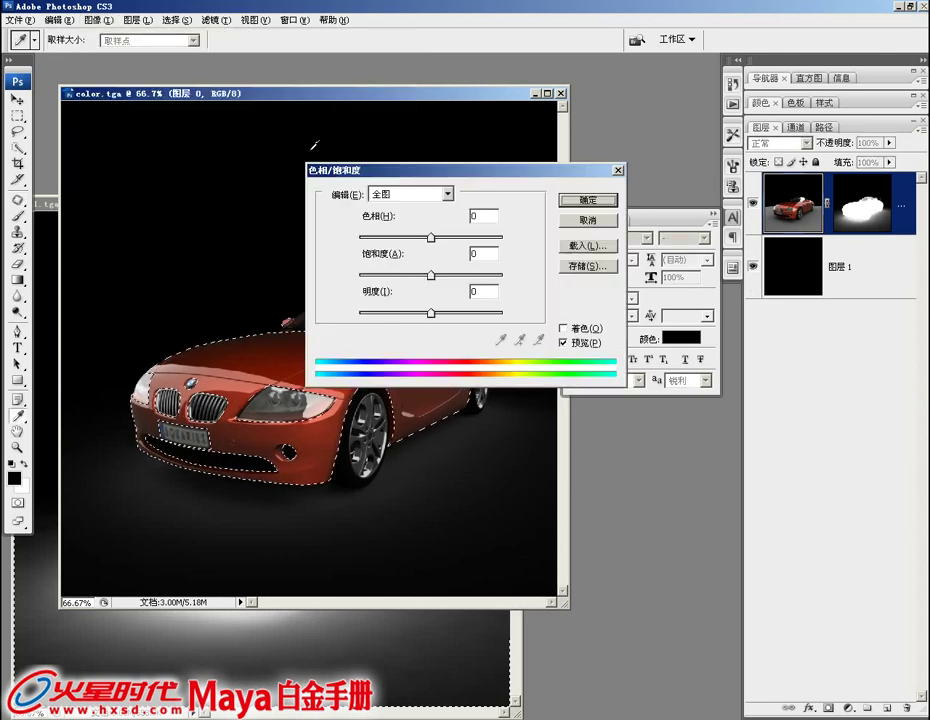
pyautogui.moveTo(407, 181); pyautogui.dragTo(520, 54)
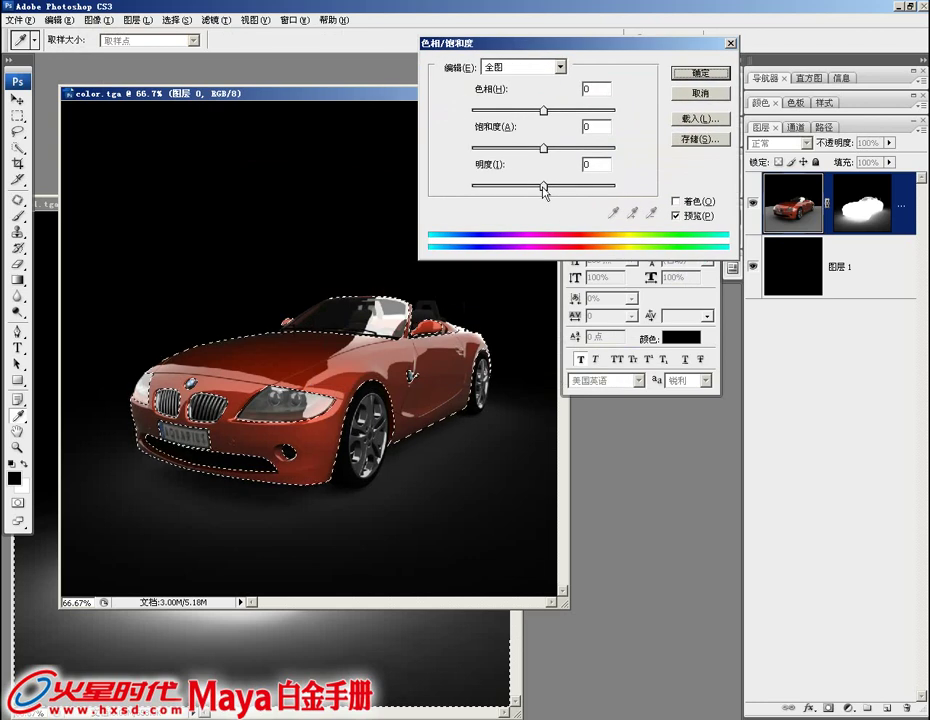
pyautogui.moveTo(544, 186); pyautogui.dragTo(542, 186)
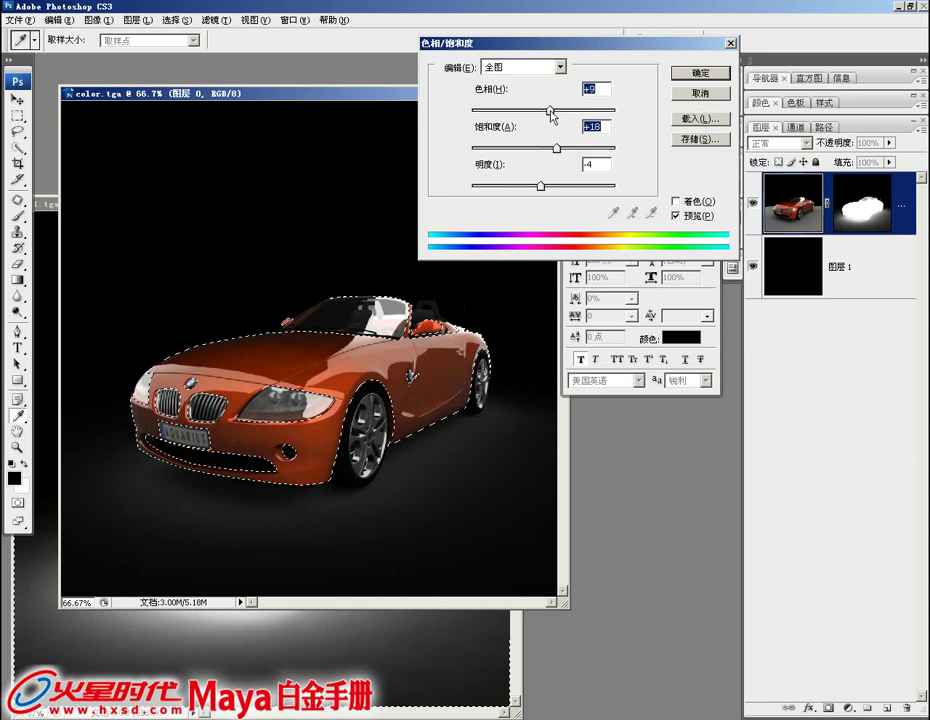
pyautogui.click(683, 74)
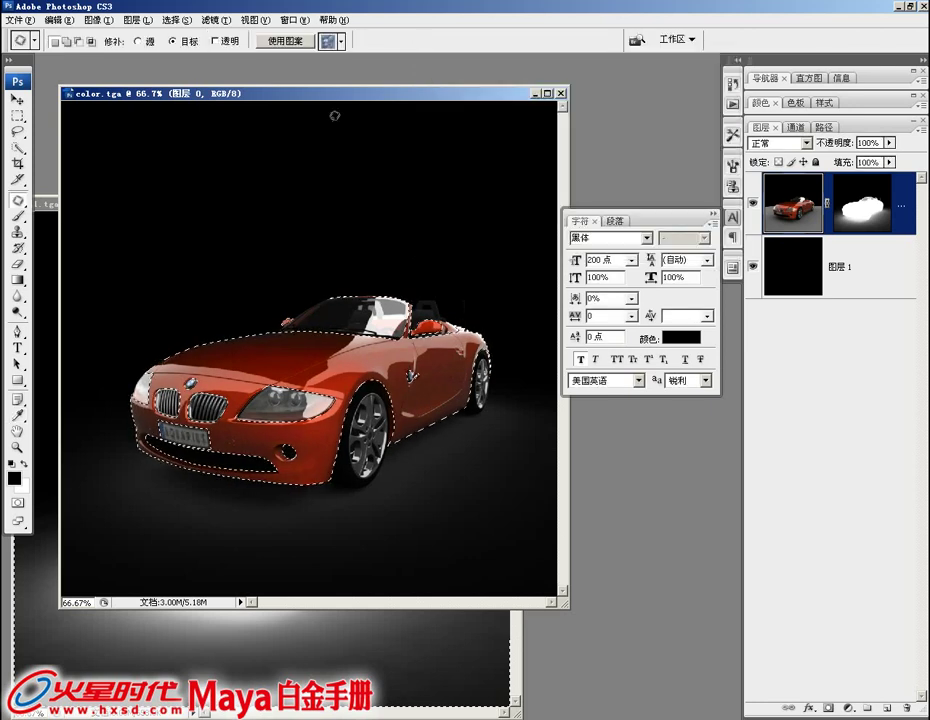
pyautogui.click(92, 20)
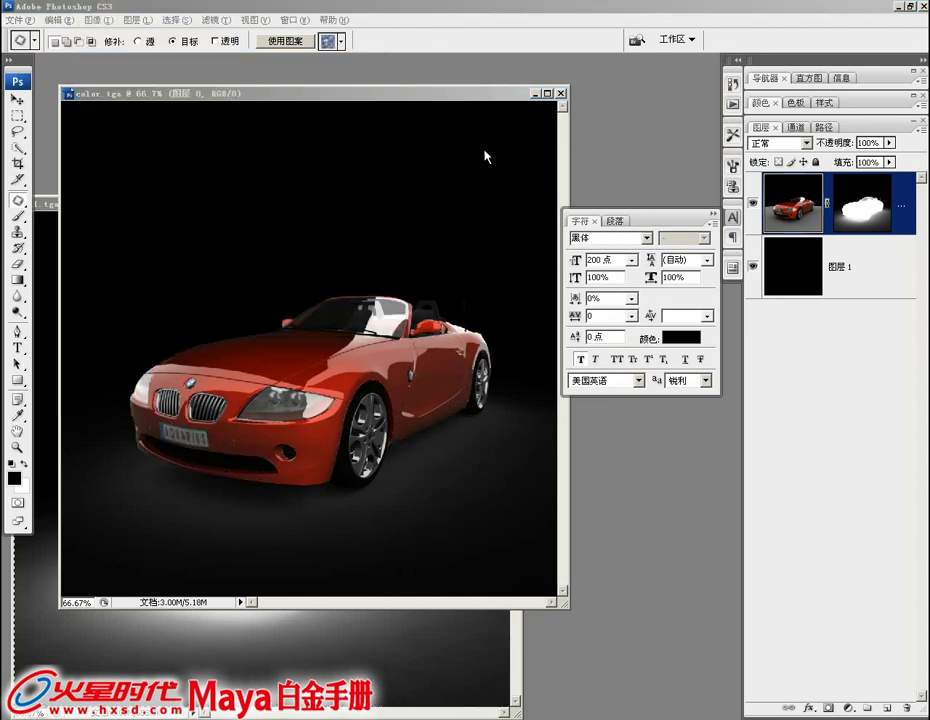
# - Color Balance the car: midtones +39/-26/+2, highlights adjusted, shadows +35/+8/-2, then deselect
pyautogui.click(97, 24)
pyautogui.moveTo(130, 53)
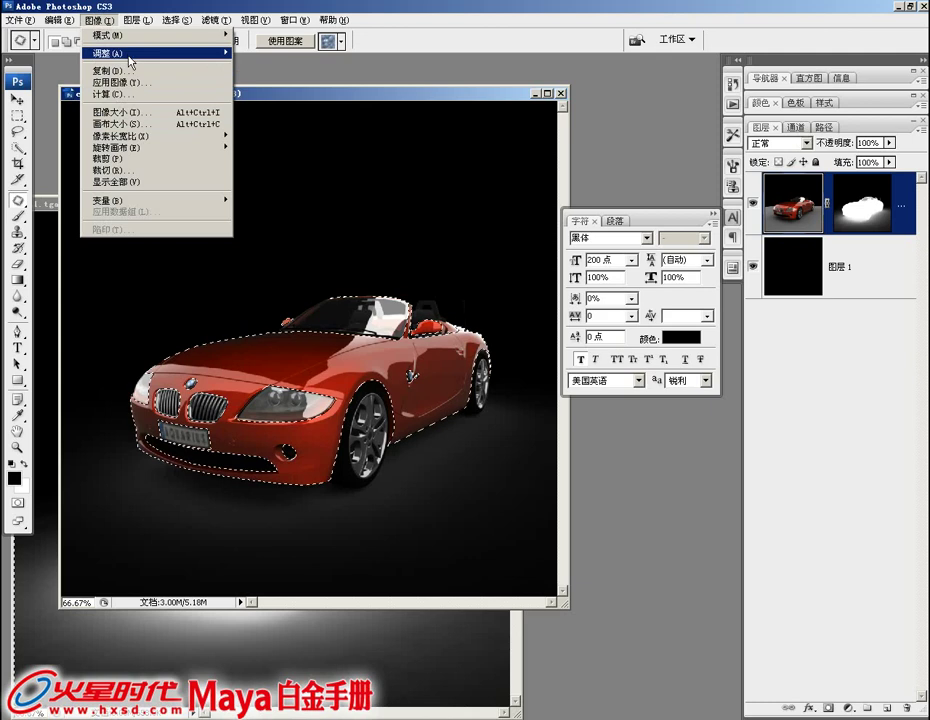
pyautogui.click(275, 111)
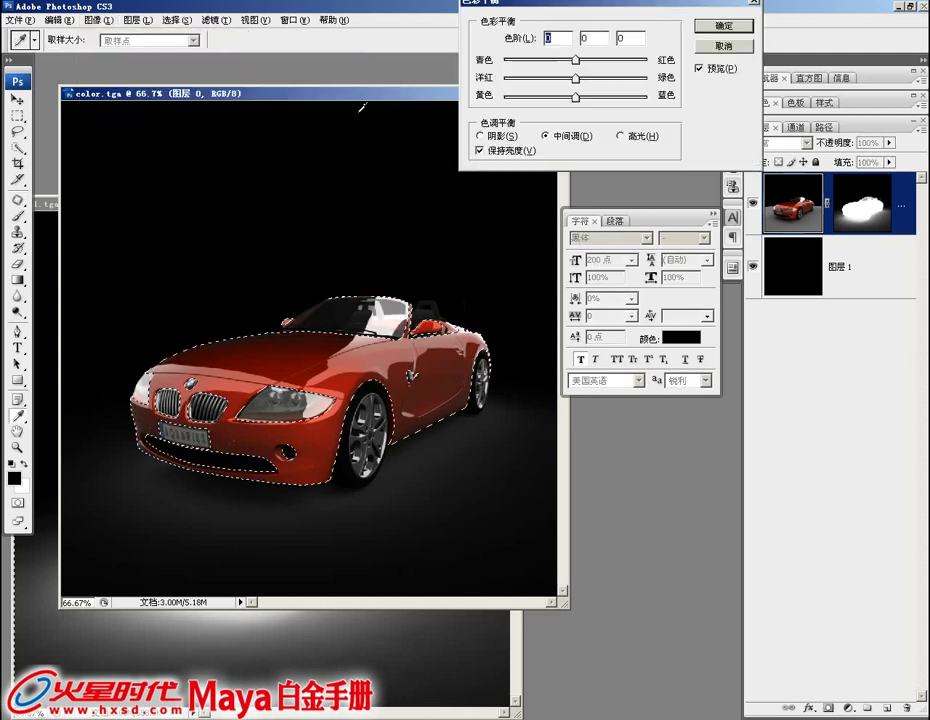
pyautogui.moveTo(537, 10); pyautogui.dragTo(359, 36)
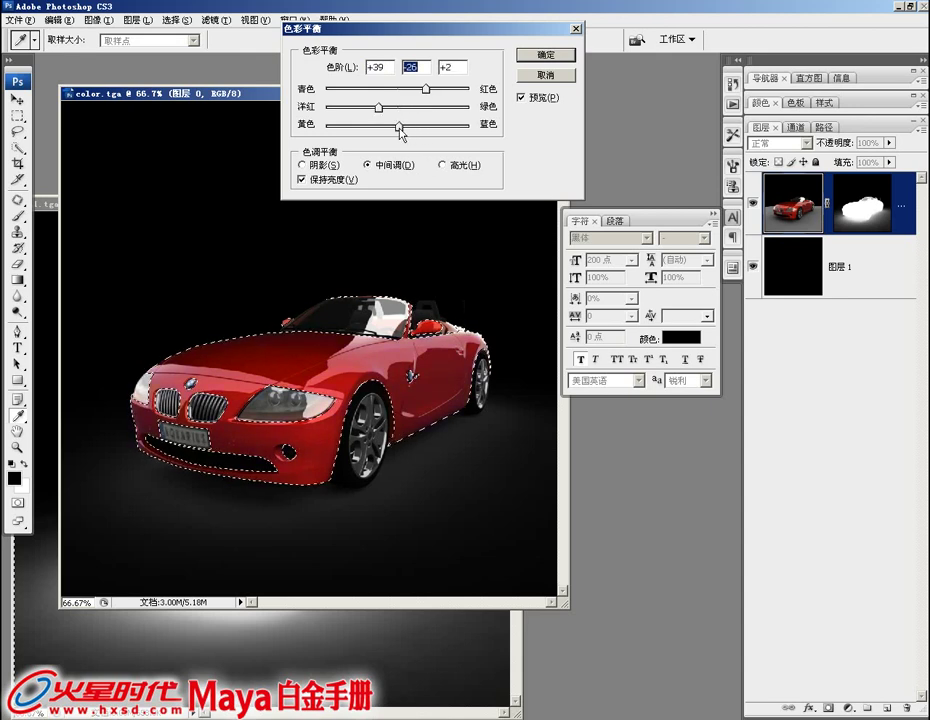
pyautogui.click(442, 165)
pyautogui.moveTo(399, 127)
pyautogui.mouseDown()
pyautogui.moveTo(419, 131)
pyautogui.moveTo(408, 137)
pyautogui.mouseUp()
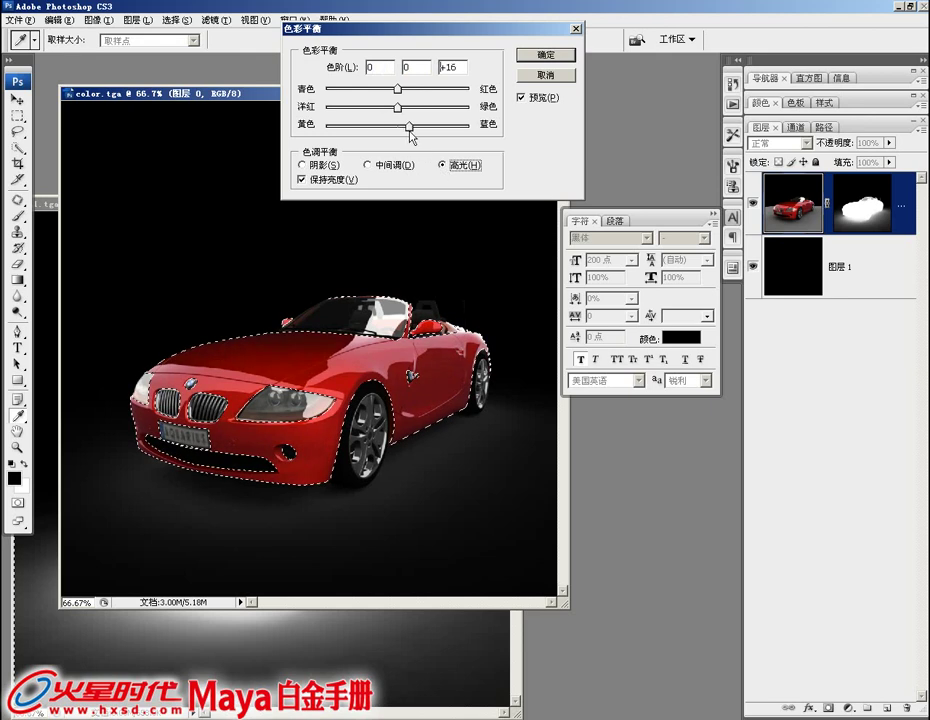
pyautogui.moveTo(378, 135)
pyautogui.mouseDown()
pyautogui.moveTo(401, 137)
pyautogui.moveTo(393, 106)
pyautogui.moveTo(407, 90)
pyautogui.mouseUp()
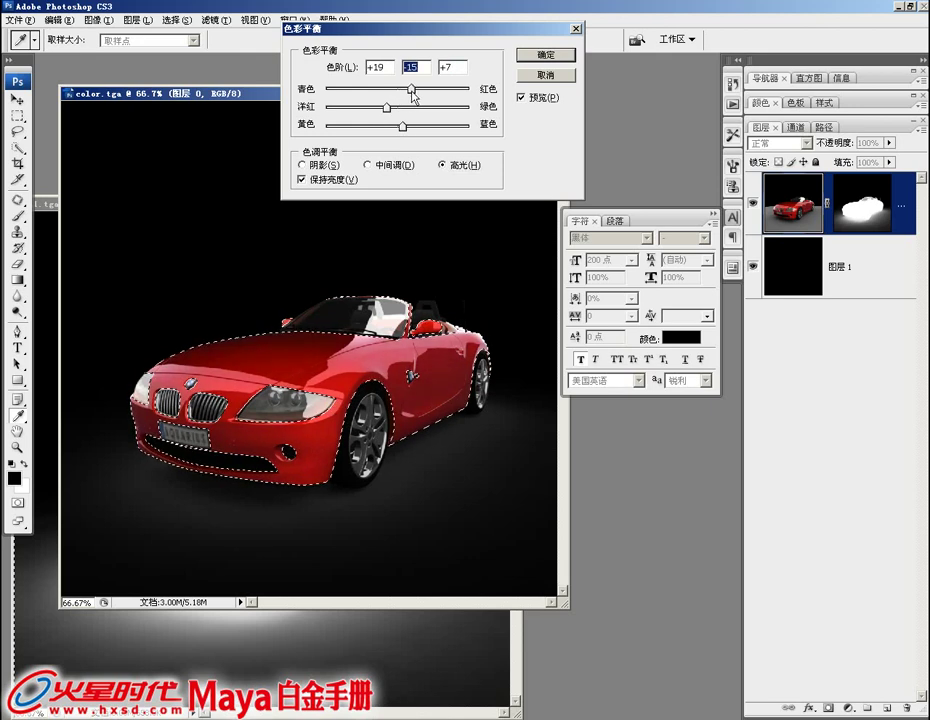
pyautogui.click(301, 164)
pyautogui.moveTo(397, 125)
pyautogui.mouseDown()
pyautogui.moveTo(412, 129)
pyautogui.moveTo(395, 135)
pyautogui.moveTo(417, 89)
pyautogui.mouseUp()
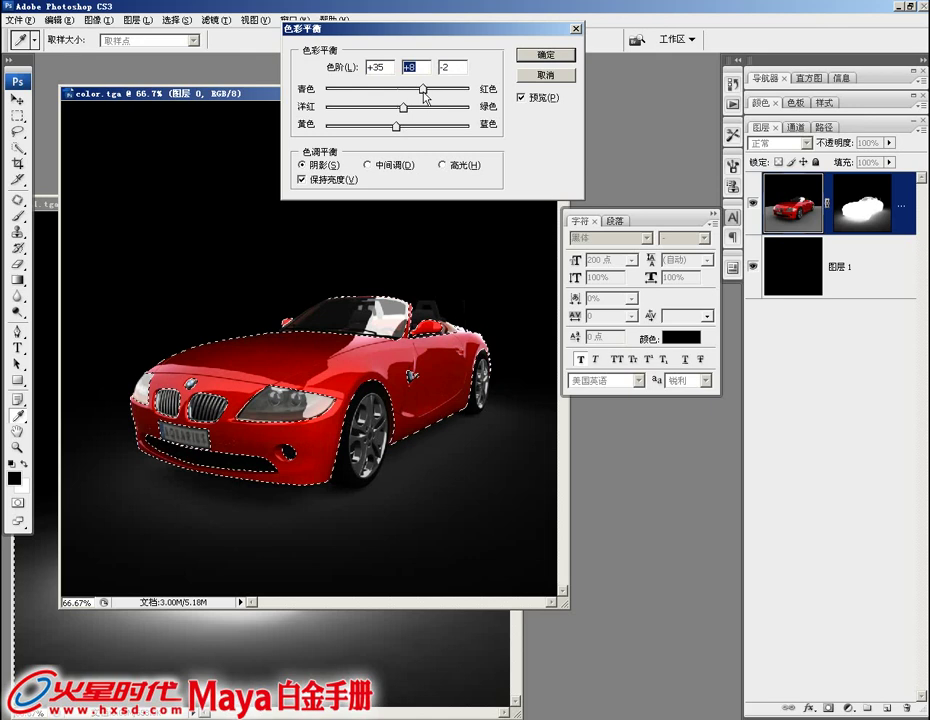
pyautogui.click(550, 55)
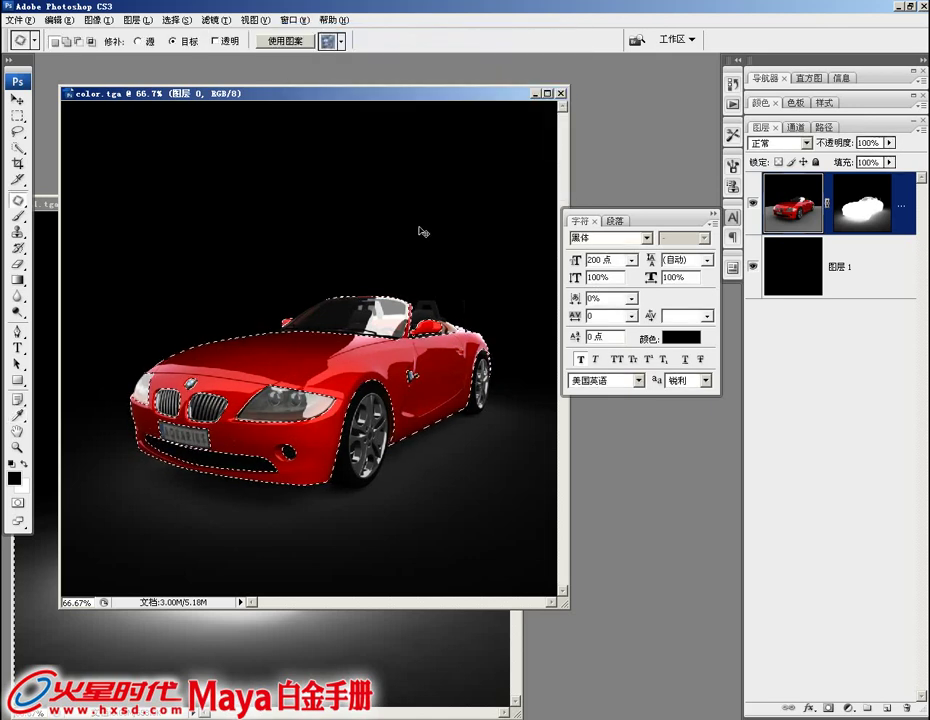
pyautogui.hotkey('ctrl', 'd')
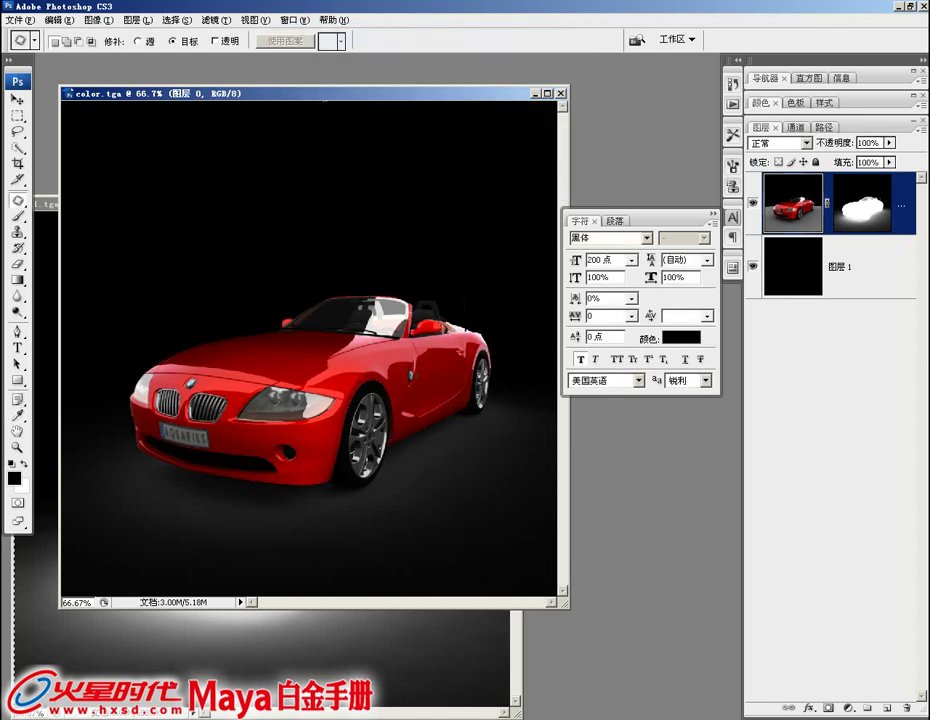
pyautogui.moveTo(319, 96); pyautogui.dragTo(325, 74)
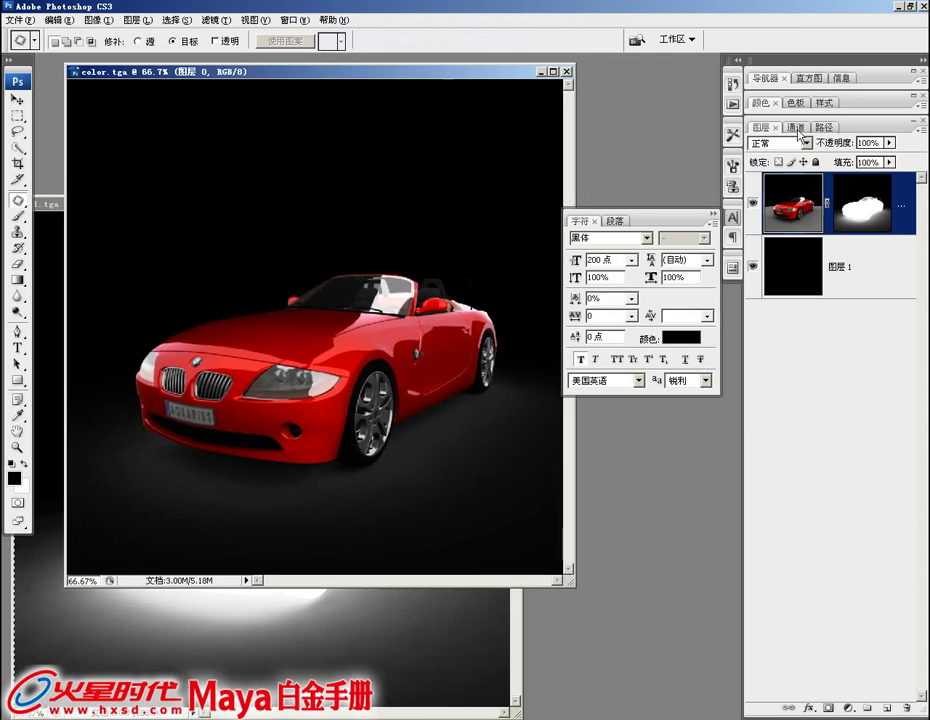
# - Load the Alpha 4 glass mask as a selection on the car layer
pyautogui.click(796, 128)
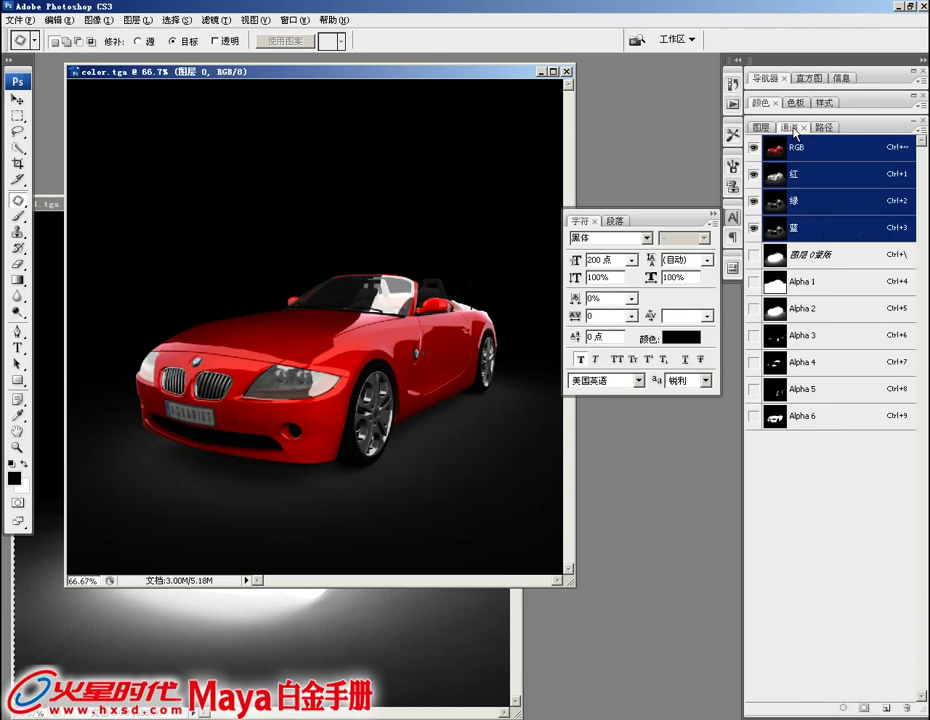
pyautogui.click(779, 397)
pyautogui.click(776, 364)
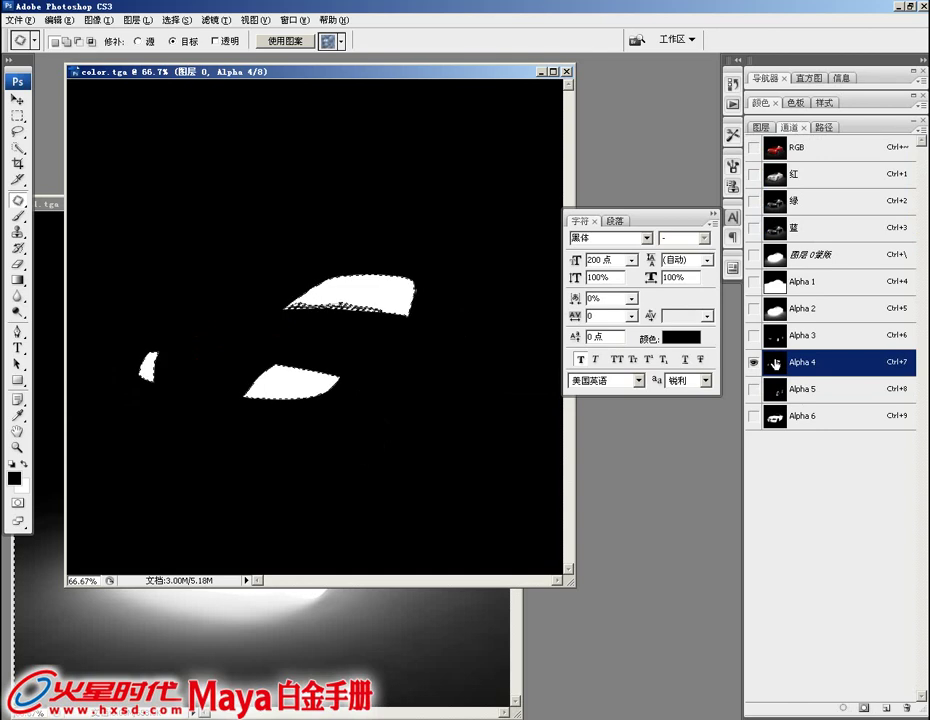
pyautogui.click(761, 128)
pyautogui.click(797, 198)
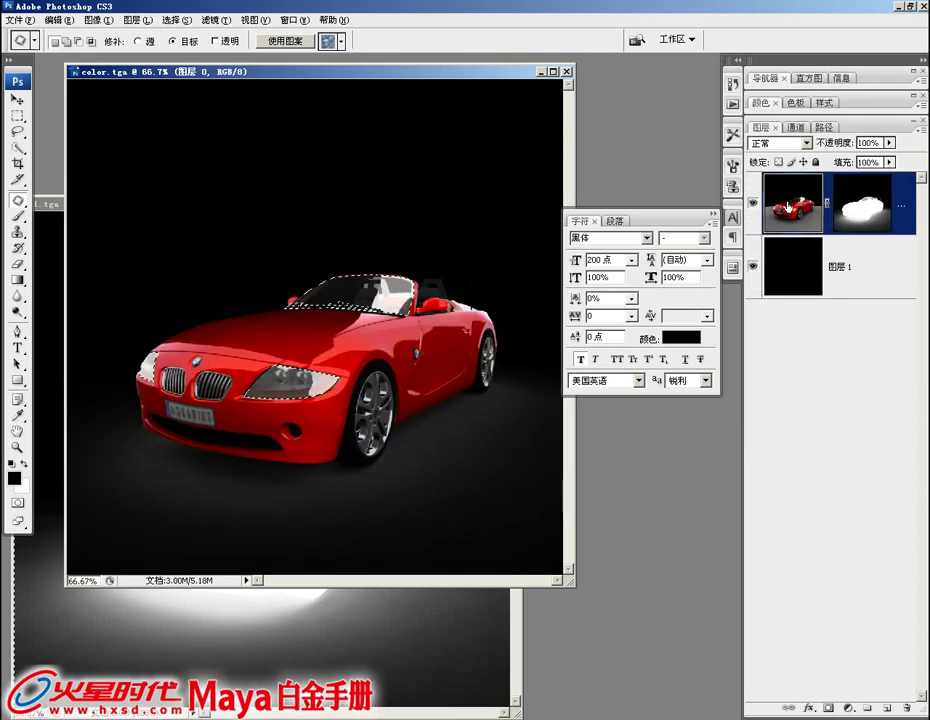
# - Apply Levels of 26, 0.87 and 215 to the windshield and headlight glass
pyautogui.click(58, 20)
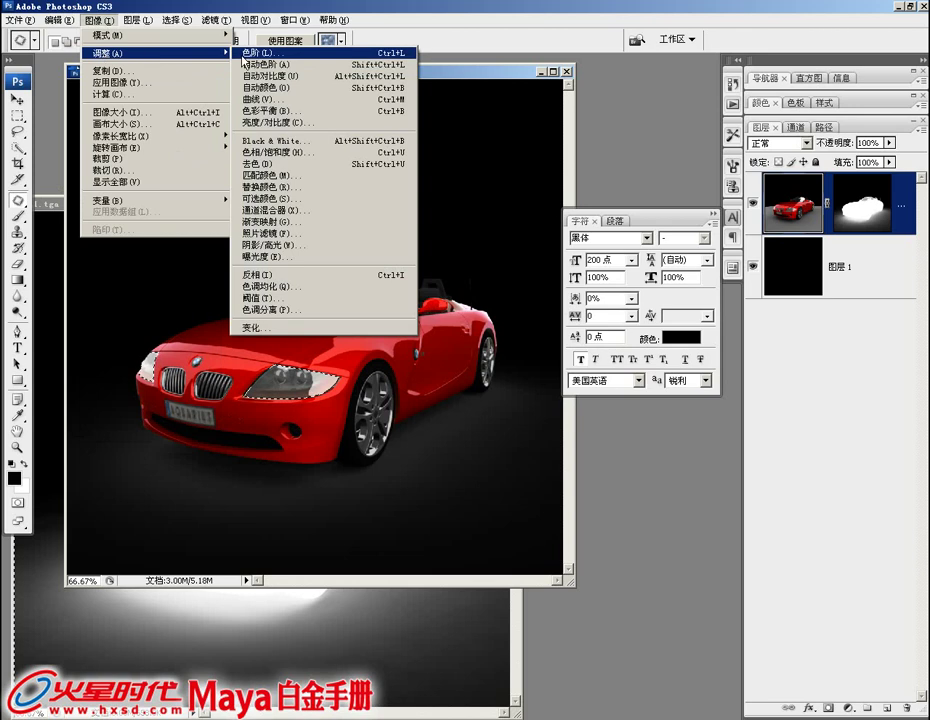
pyautogui.click(262, 52)
pyautogui.moveTo(614, 91)
pyautogui.mouseDown()
pyautogui.moveTo(472, 58)
pyautogui.moveTo(344, 5)
pyautogui.mouseUp()
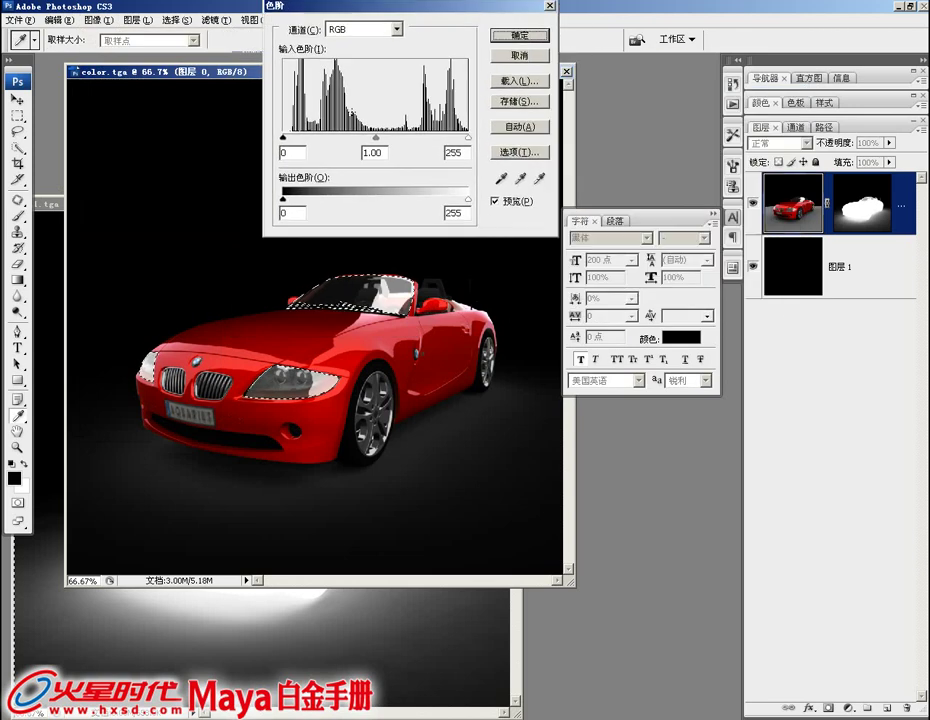
pyautogui.moveTo(375, 137)
pyautogui.mouseDown()
pyautogui.moveTo(347, 139)
pyautogui.moveTo(392, 141)
pyautogui.moveTo(383, 138)
pyautogui.mouseUp()
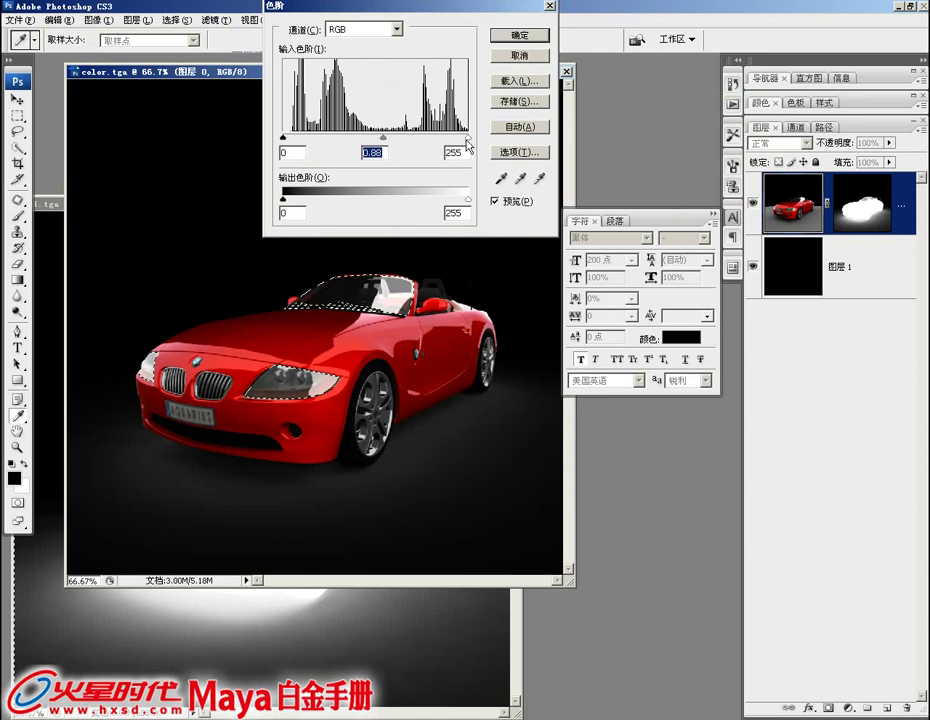
pyautogui.moveTo(467, 138); pyautogui.dragTo(440, 140)
pyautogui.moveTo(364, 138)
pyautogui.mouseDown()
pyautogui.moveTo(382, 142)
pyautogui.moveTo(370, 145)
pyautogui.mouseUp()
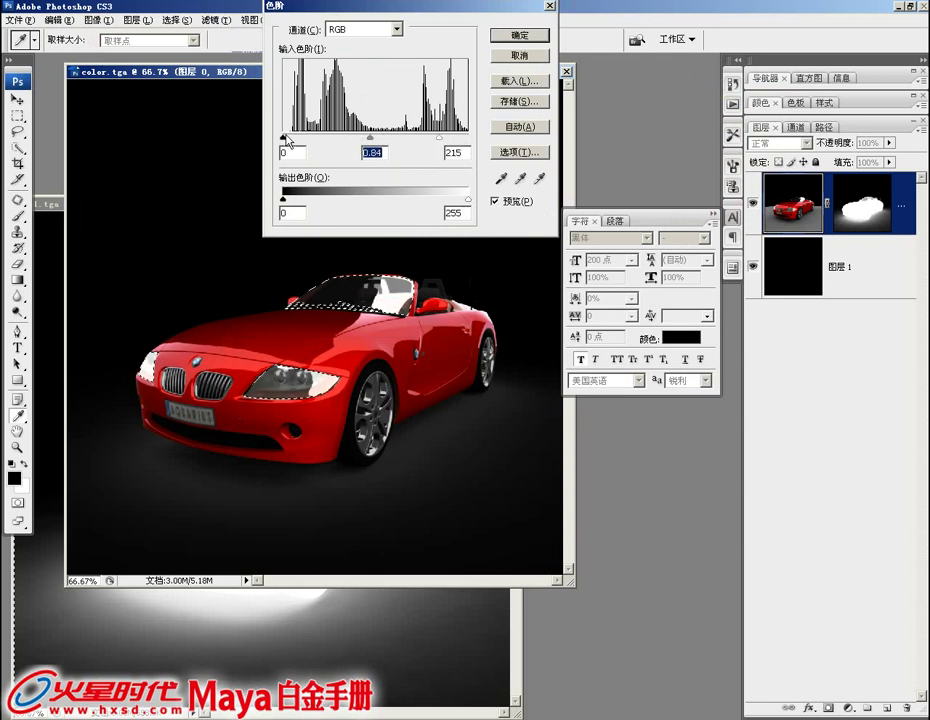
pyautogui.moveTo(284, 139); pyautogui.dragTo(307, 140)
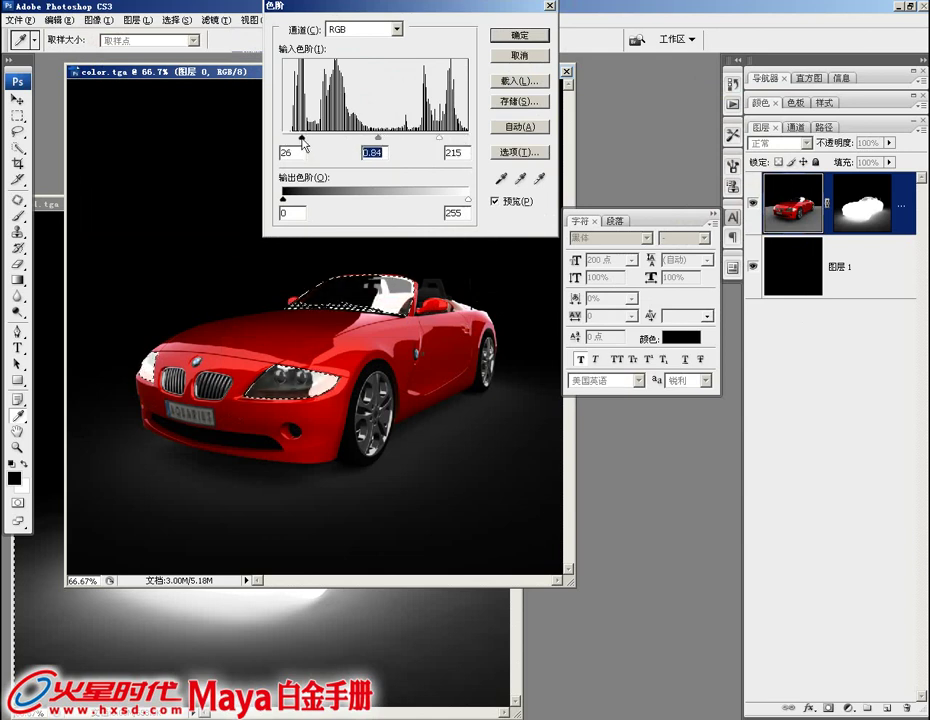
pyautogui.moveTo(377, 138); pyautogui.dragTo(373, 140)
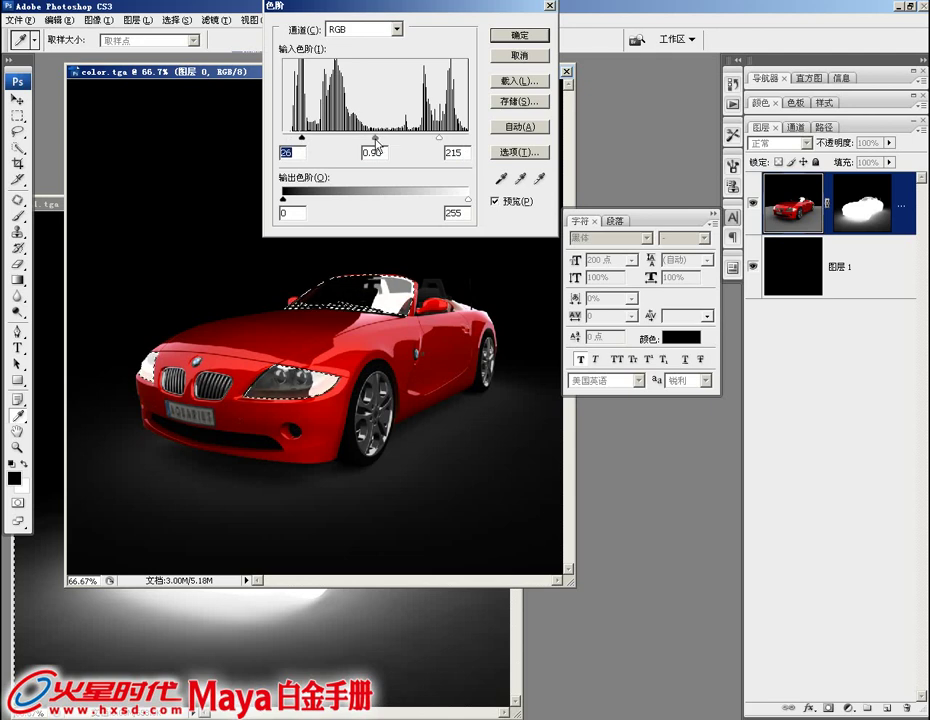
pyautogui.click(520, 35)
# - Load the Alpha 5 wheel mask as a selection on the car layer
pyautogui.press('j')
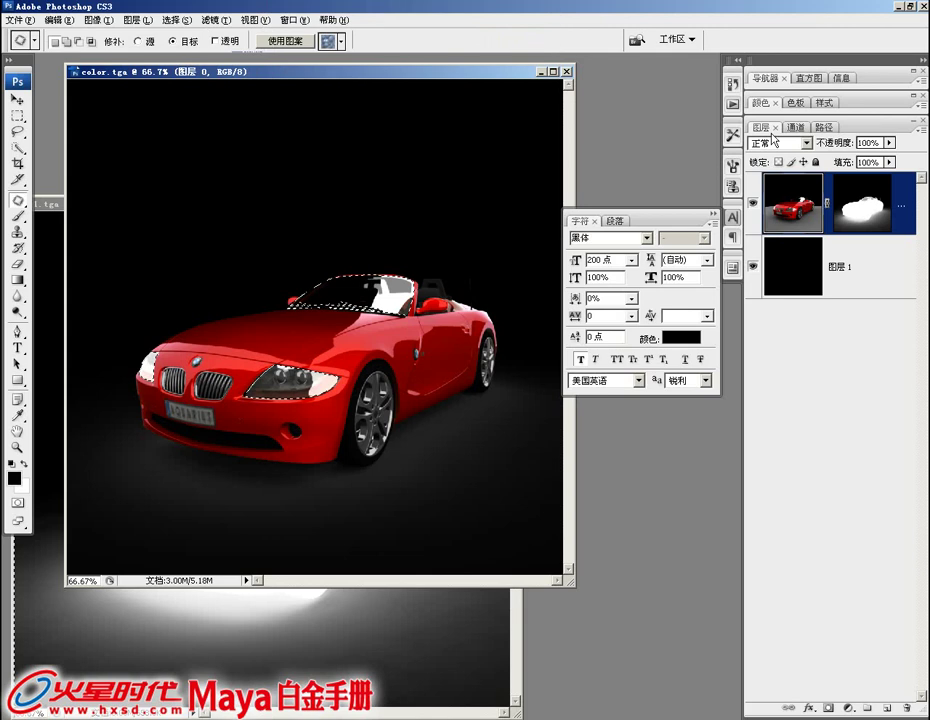
pyautogui.click(793, 127)
pyautogui.click(786, 398)
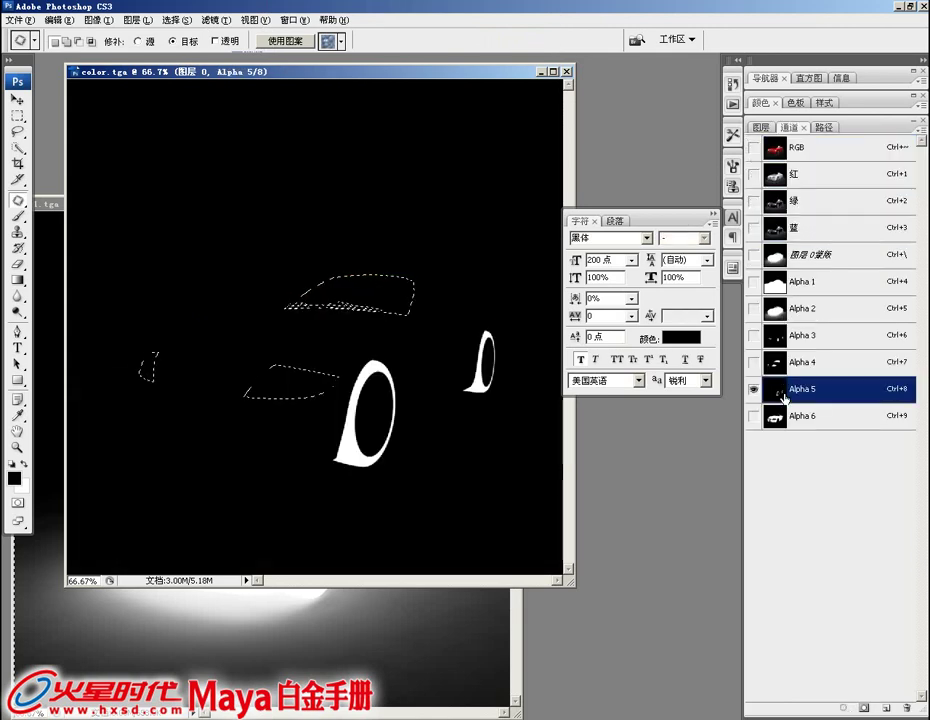
pyautogui.keyDown('ctrl'); pyautogui.click(786, 398); pyautogui.keyUp('ctrl')
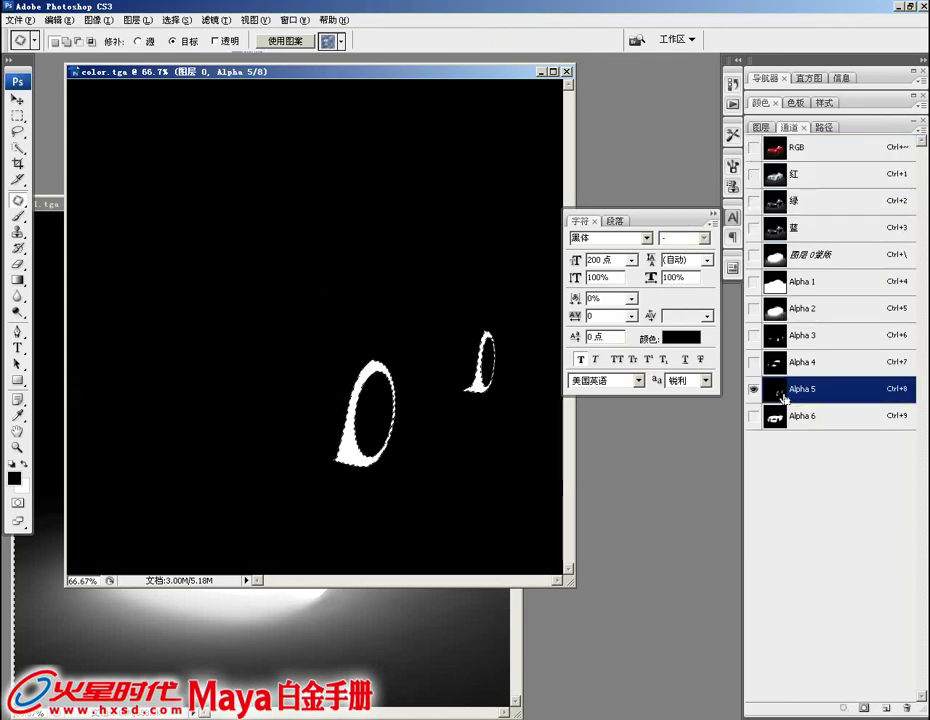
pyautogui.click(97, 18)
pyautogui.moveTo(110, 53)
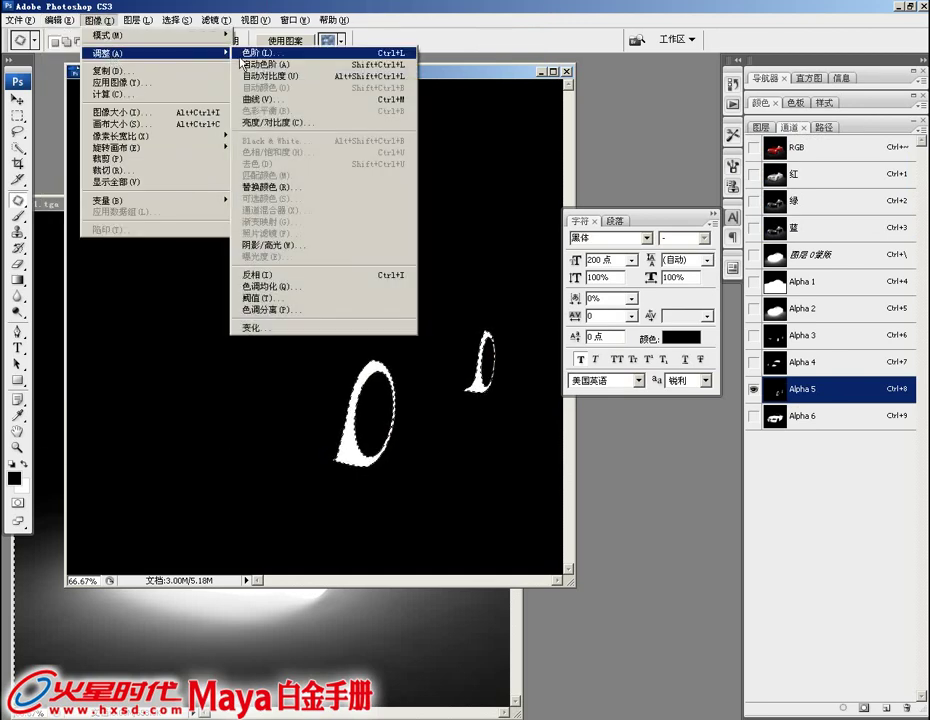
pyautogui.click(438, 73)
pyautogui.click(761, 127)
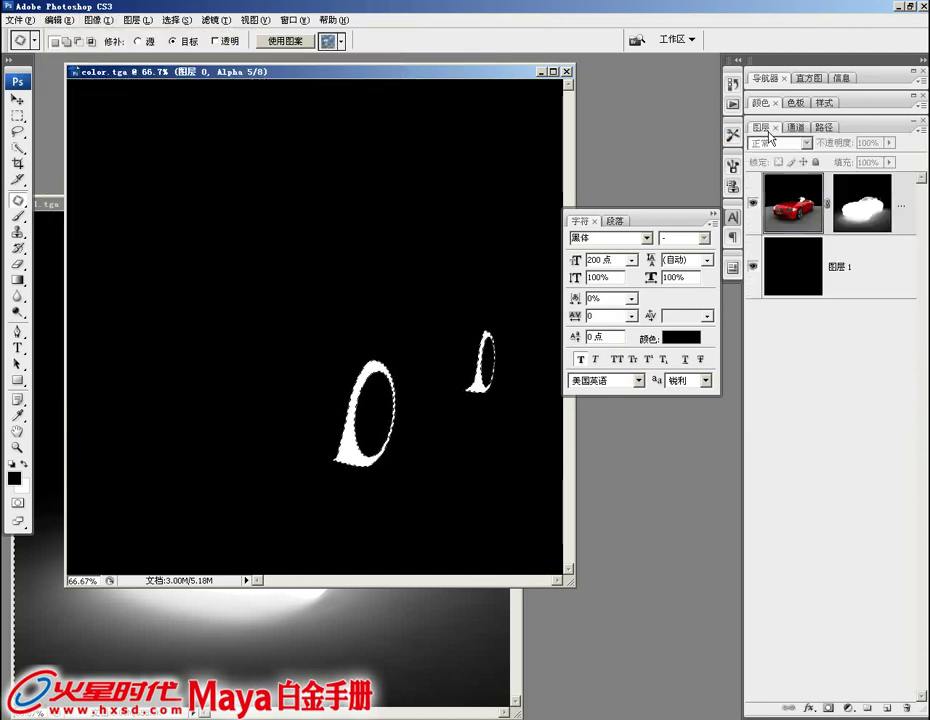
pyautogui.click(791, 195)
# - Brighten the wheels with Levels, white input at 164, then deselect
pyautogui.click(66, 20)
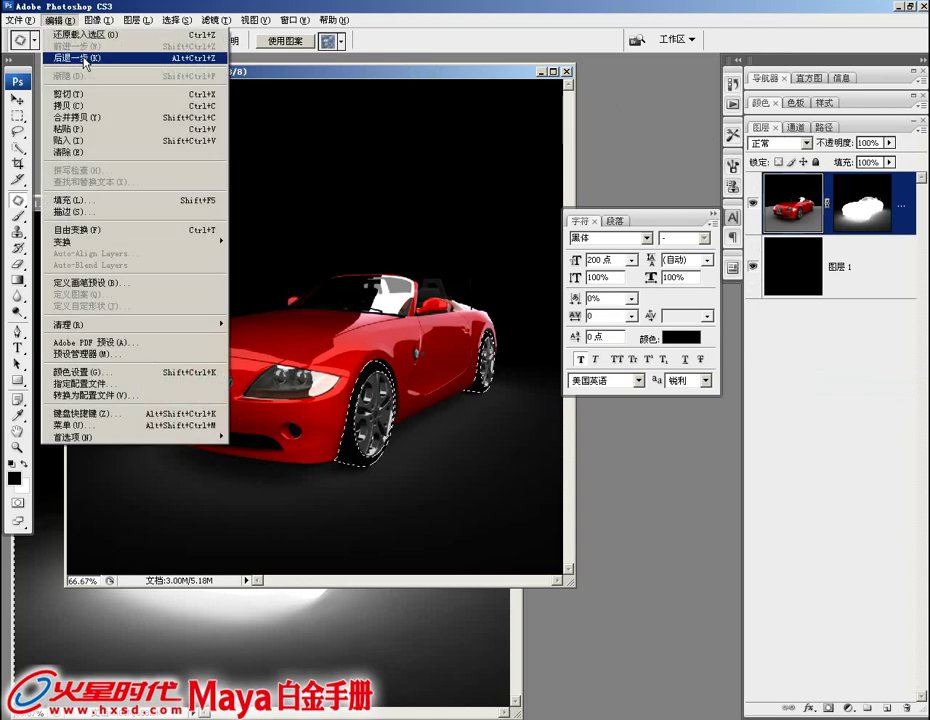
pyautogui.click(258, 52)
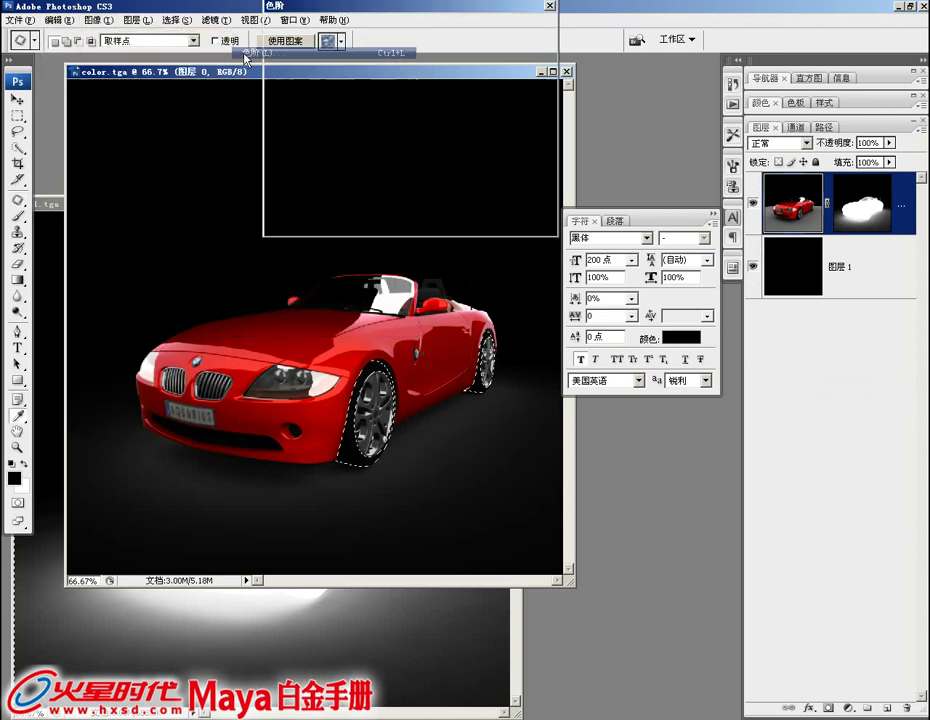
pyautogui.moveTo(284, 137)
pyautogui.mouseDown()
pyautogui.moveTo(294, 138)
pyautogui.moveTo(283, 138)
pyautogui.mouseUp()
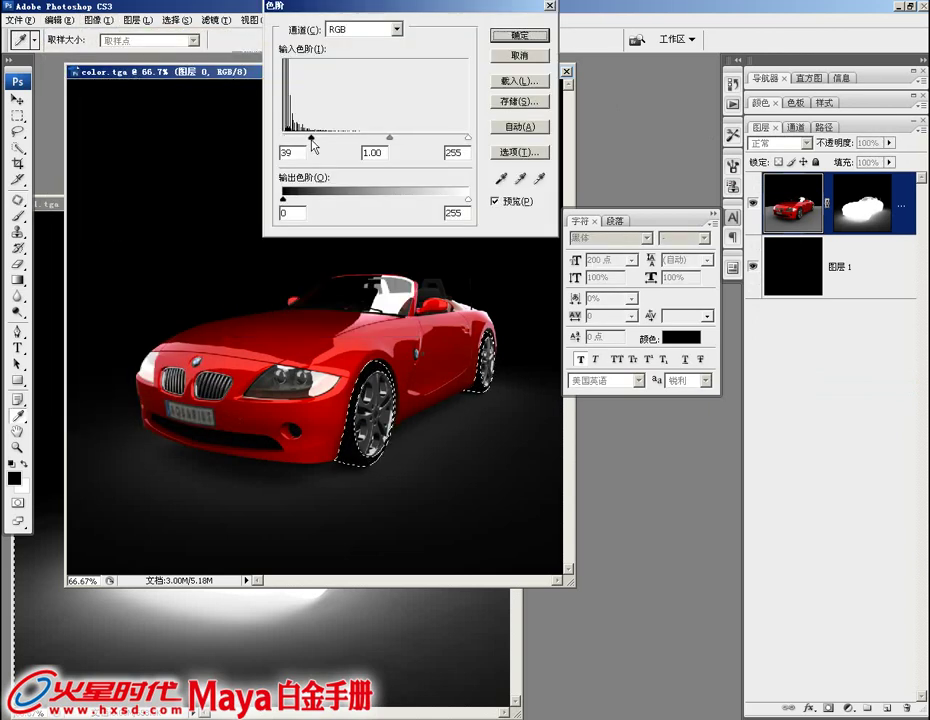
pyautogui.moveTo(376, 138); pyautogui.dragTo(326, 150)
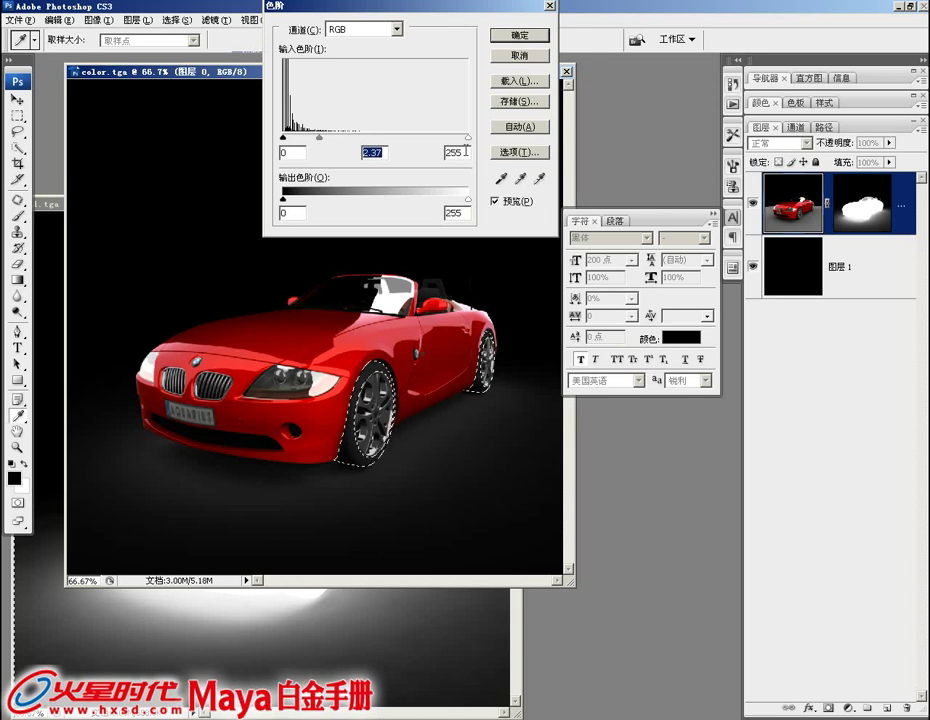
pyautogui.moveTo(468, 141)
pyautogui.mouseDown()
pyautogui.moveTo(403, 146)
pyautogui.moveTo(447, 152)
pyautogui.mouseUp()
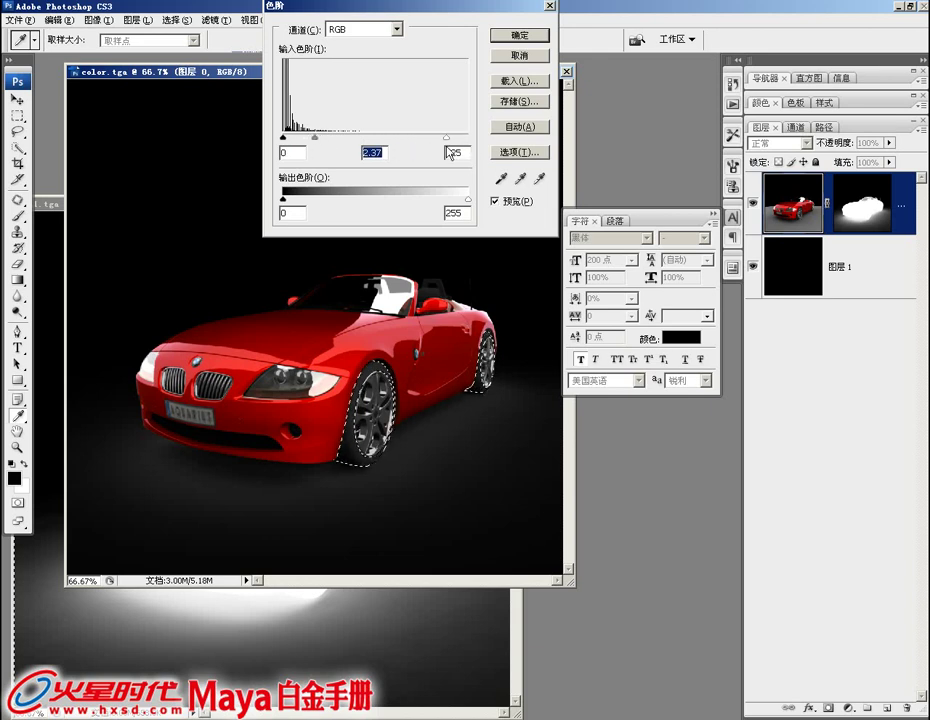
pyautogui.click(525, 35)
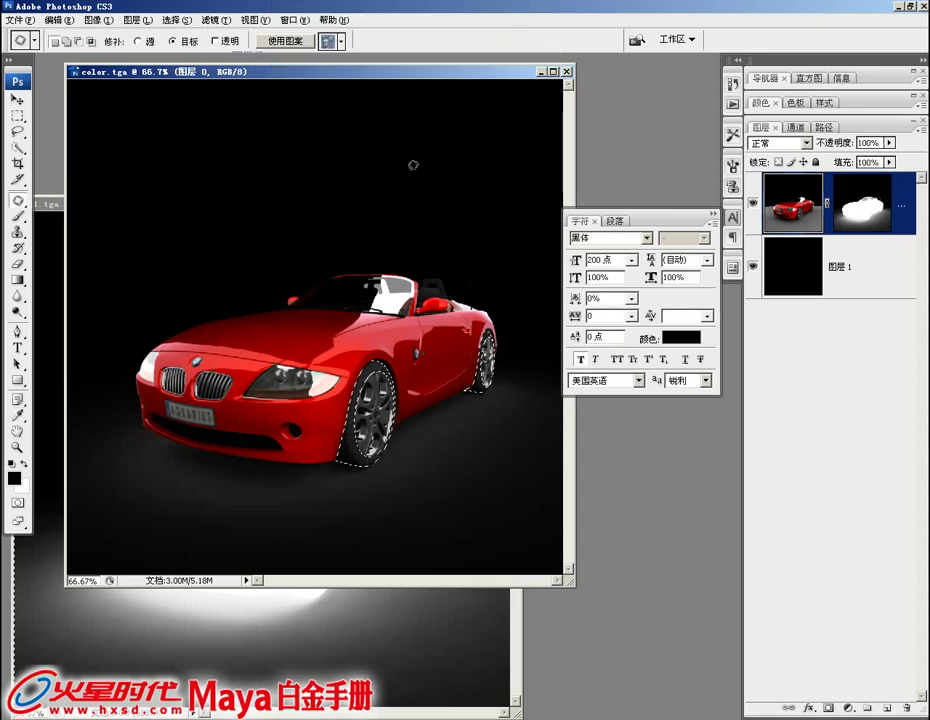
pyautogui.hotkey('ctrl', 'd')
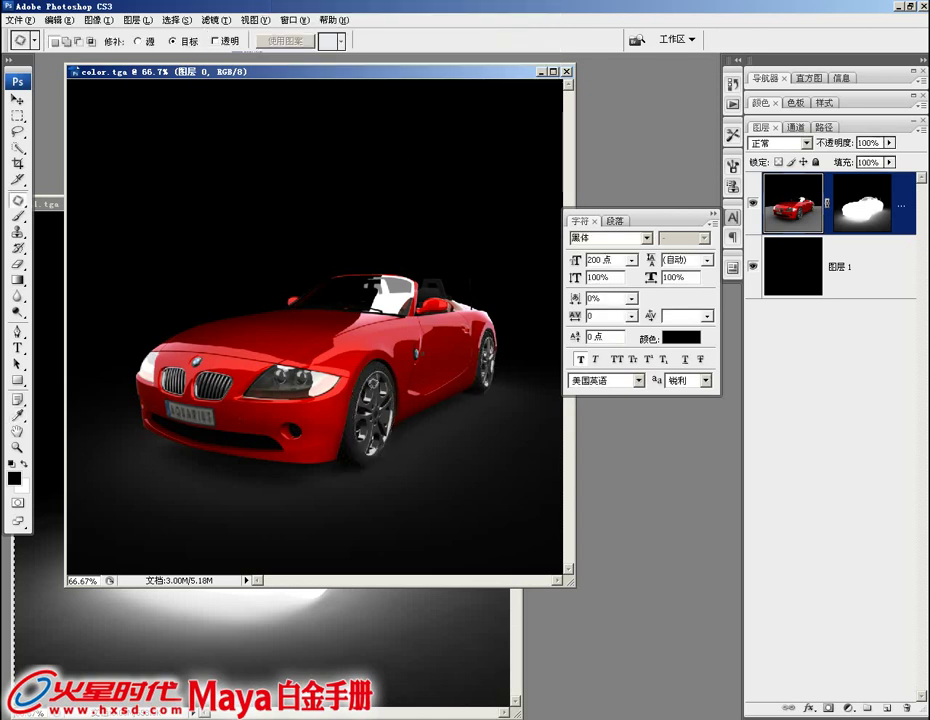
# - Load the Alpha 3 grille-and-rim mask as a selection on the car layer
pyautogui.click(793, 127)
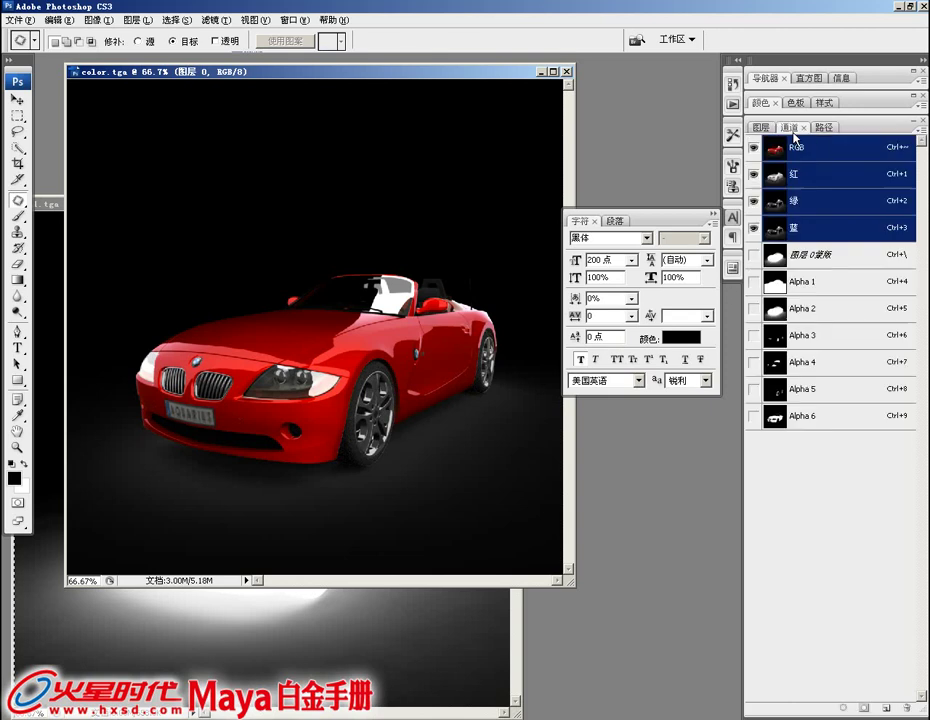
pyautogui.click(790, 340)
pyautogui.keyDown('ctrl'); pyautogui.click(783, 343); pyautogui.keyUp('ctrl')
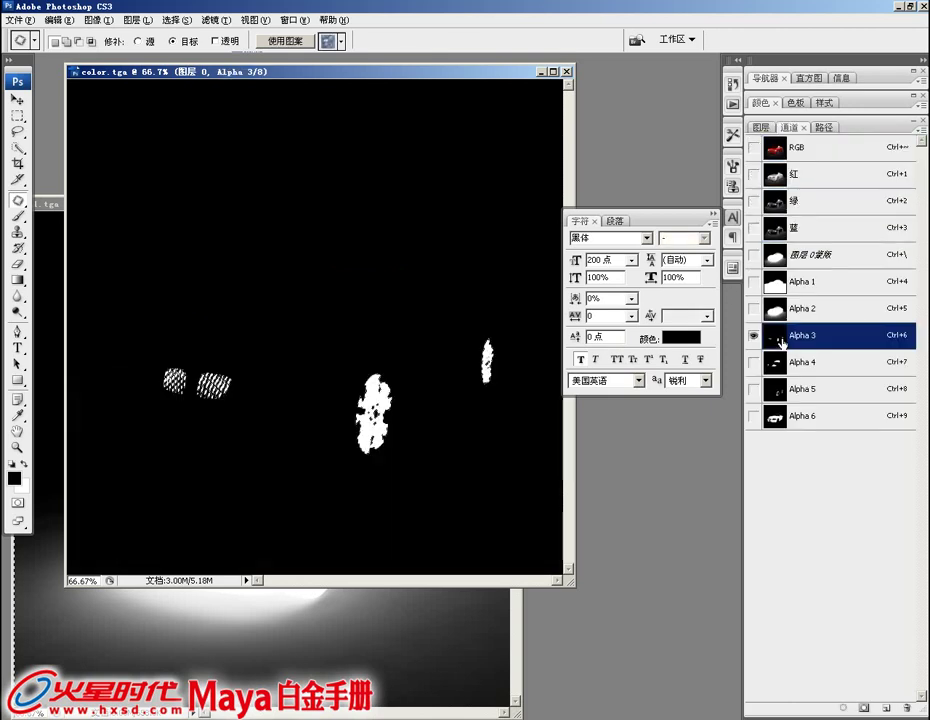
pyautogui.click(761, 127)
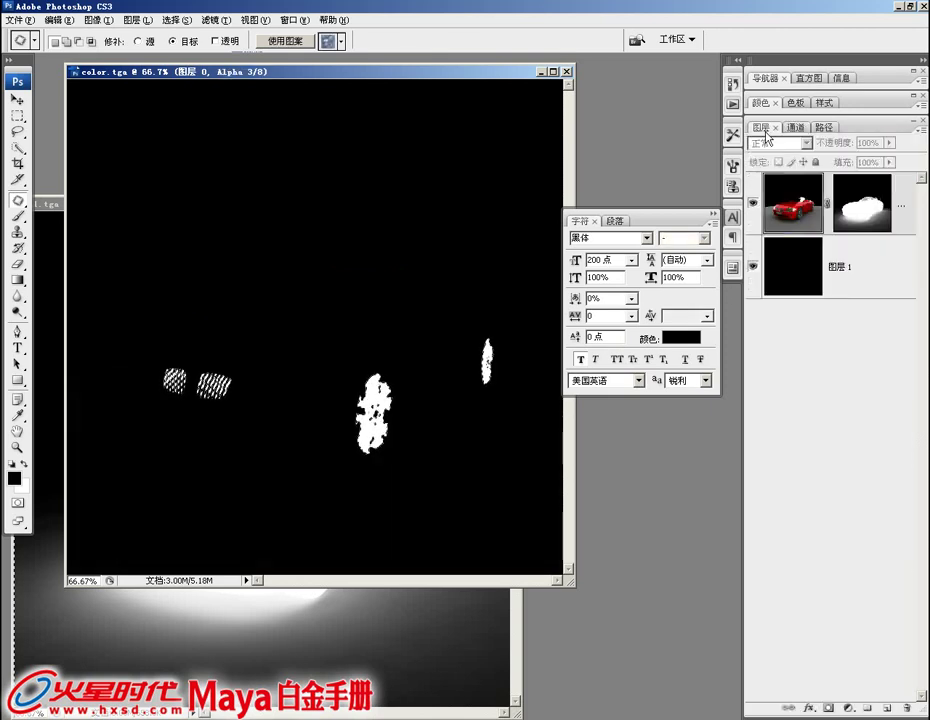
pyautogui.click(860, 205)
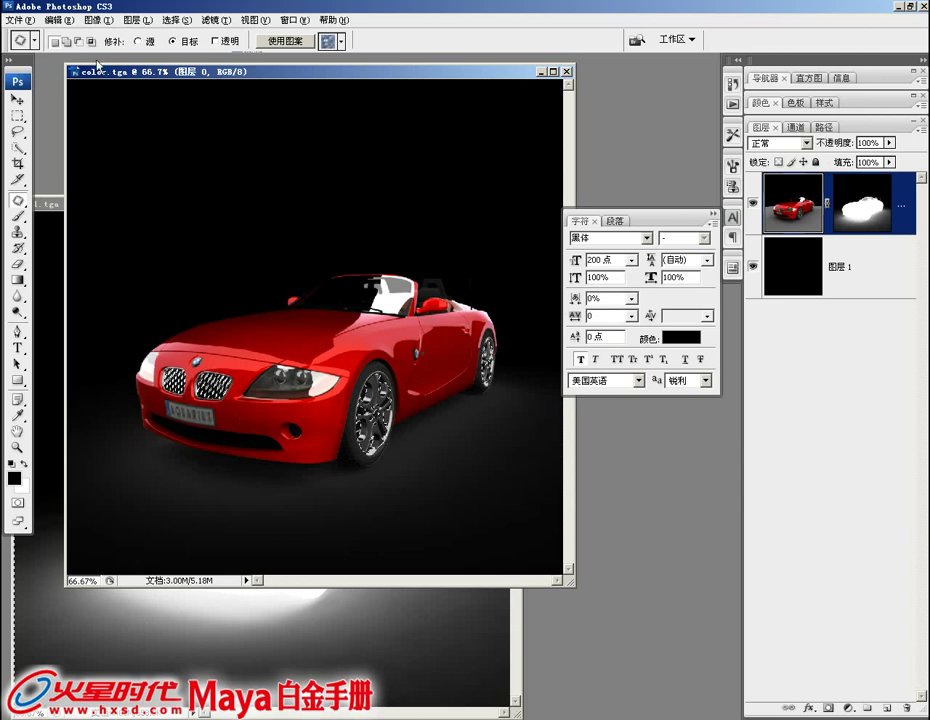
# - Apply Levels of 0, 1.16 and 201 to the grille and rims, then deselect
pyautogui.click(97, 20)
pyautogui.moveTo(110, 53)
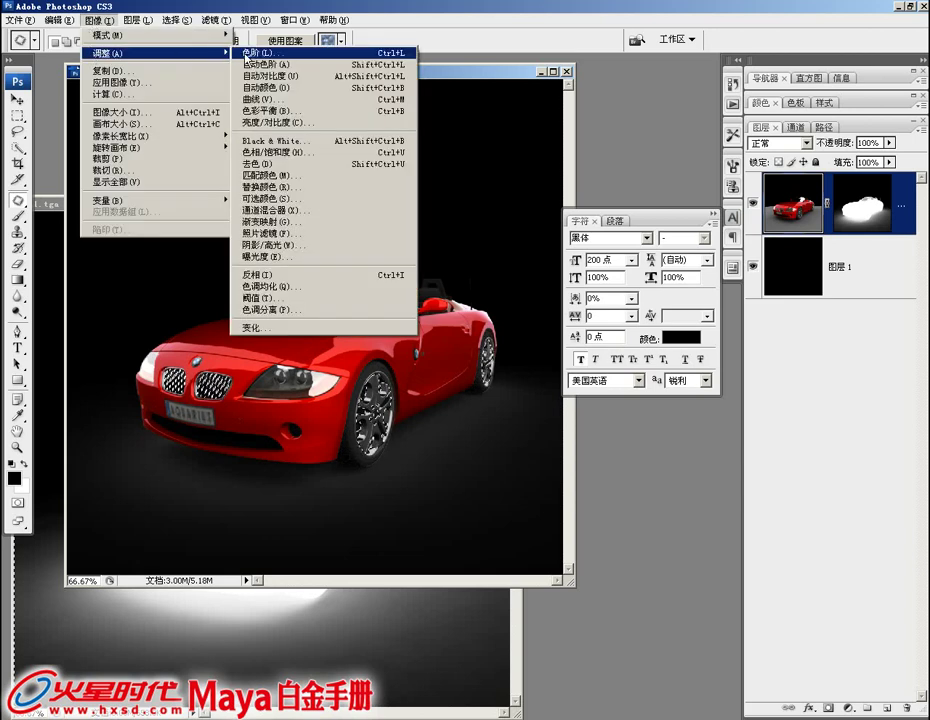
pyautogui.click(245, 56)
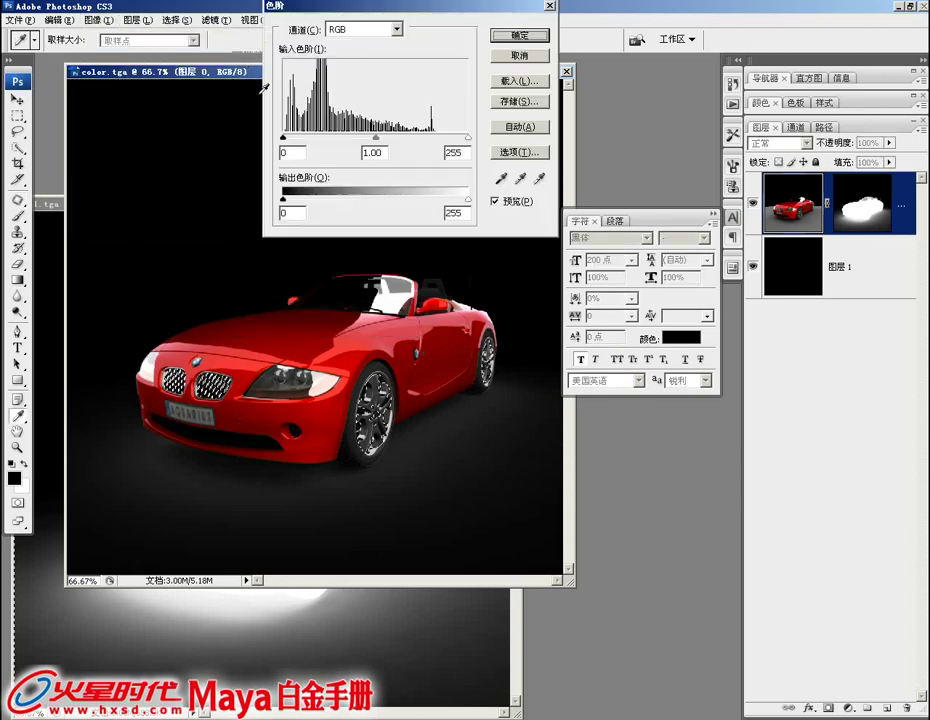
pyautogui.moveTo(376, 140); pyautogui.dragTo(358, 140)
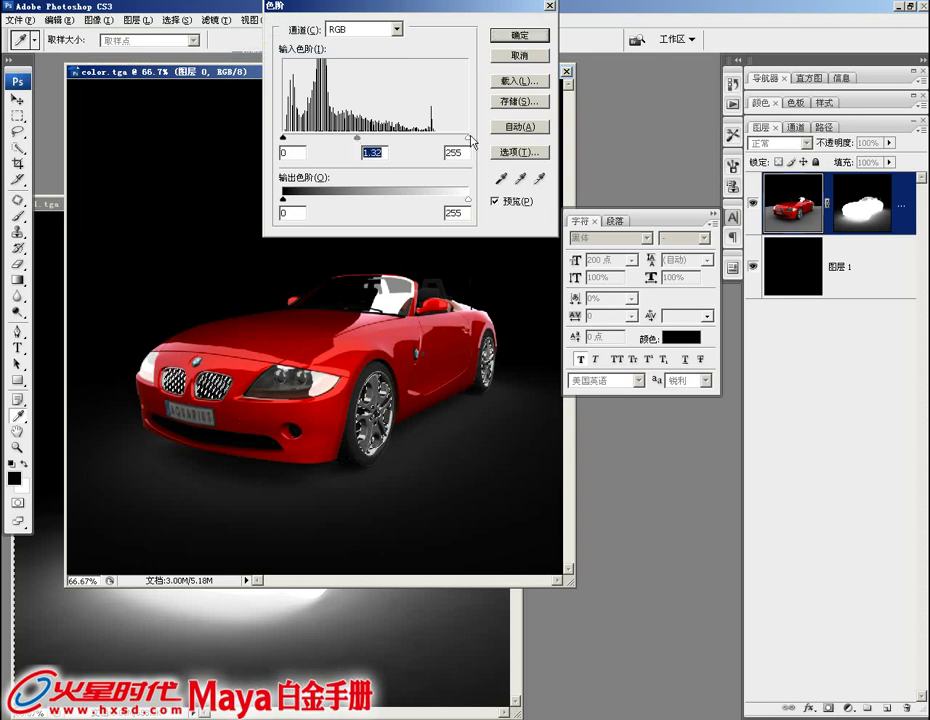
pyautogui.moveTo(467, 138); pyautogui.dragTo(429, 139)
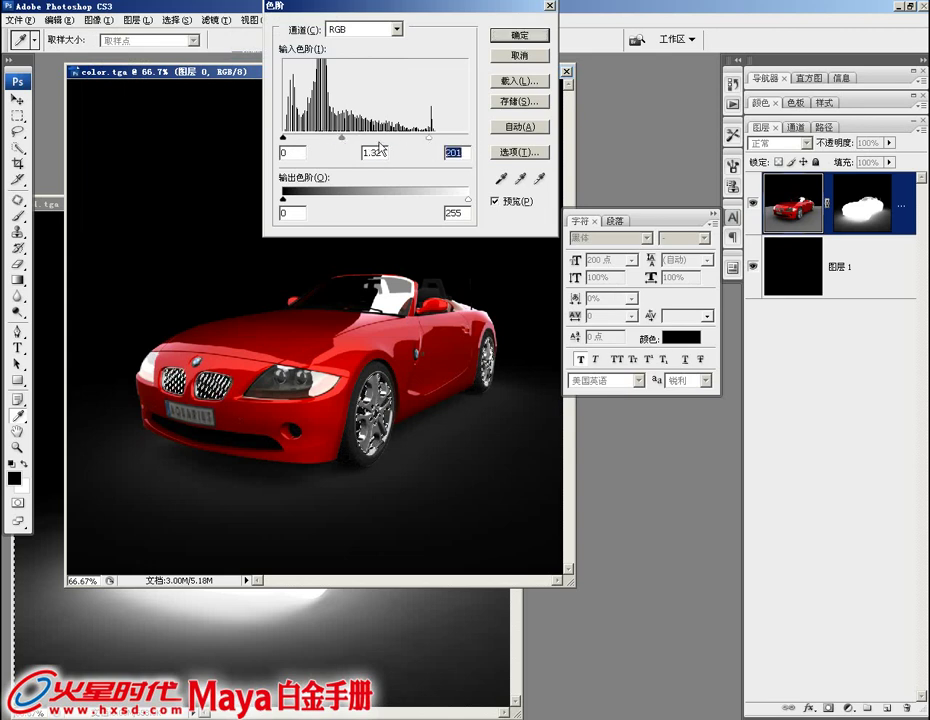
pyautogui.moveTo(344, 140); pyautogui.dragTo(348, 143)
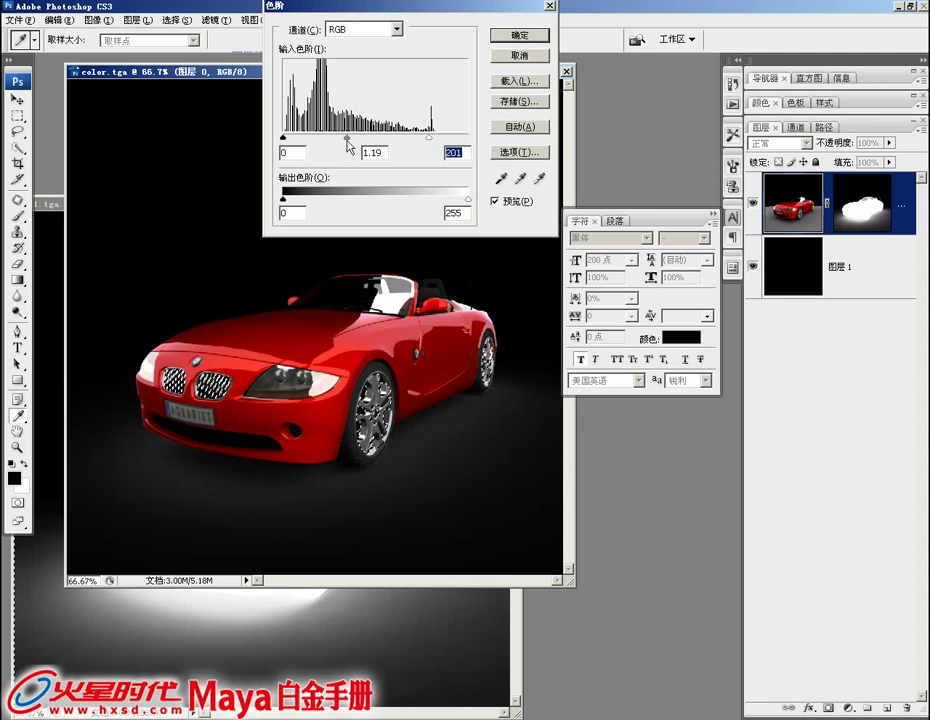
pyautogui.moveTo(351, 142); pyautogui.dragTo(346, 142)
pyautogui.press('Return')
pyautogui.hotkey('ctrl', 'd')
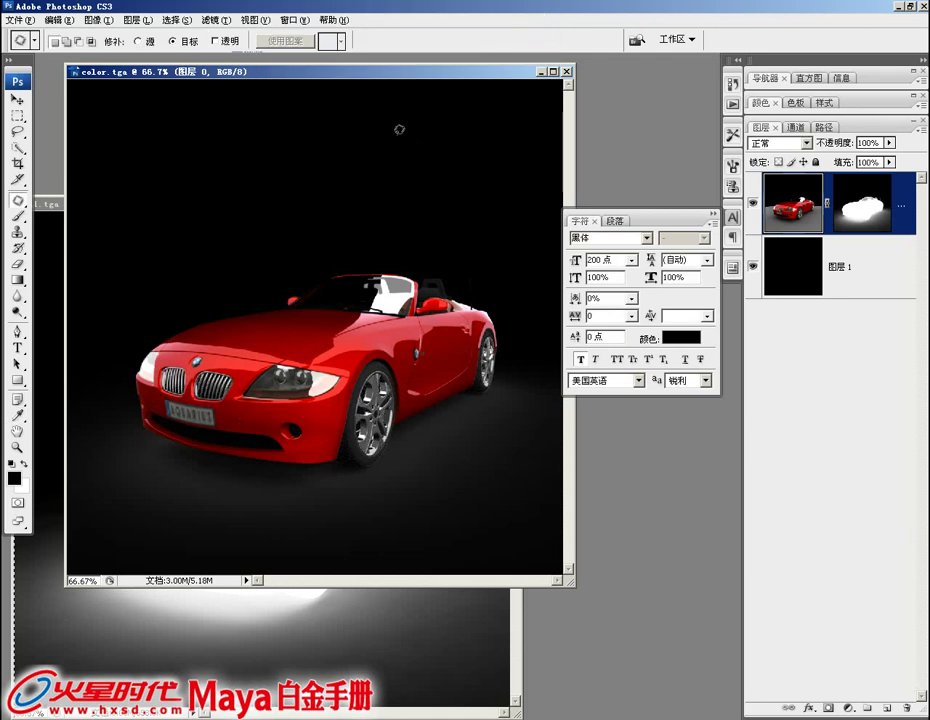
# - Open the desert road photo and arrange its window beside the color.tga car document
pyautogui.moveTo(316, 84)
pyautogui.mouseDown()
pyautogui.moveTo(346, 97)
pyautogui.moveTo(302, 77)
pyautogui.mouseUp()
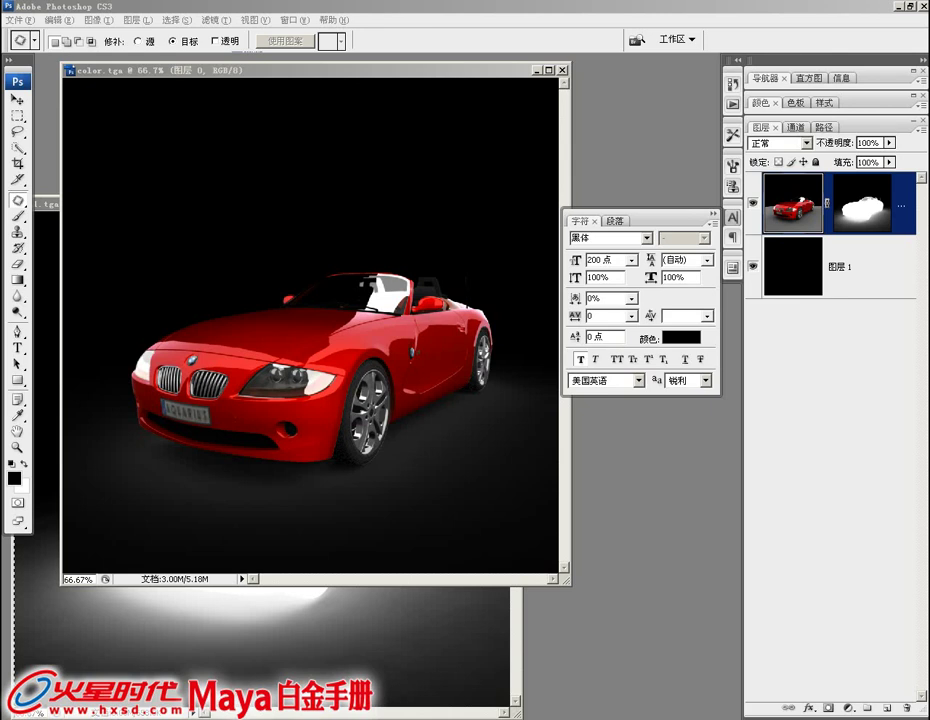
pyautogui.moveTo(745, 483); pyautogui.dragTo(652, 483)
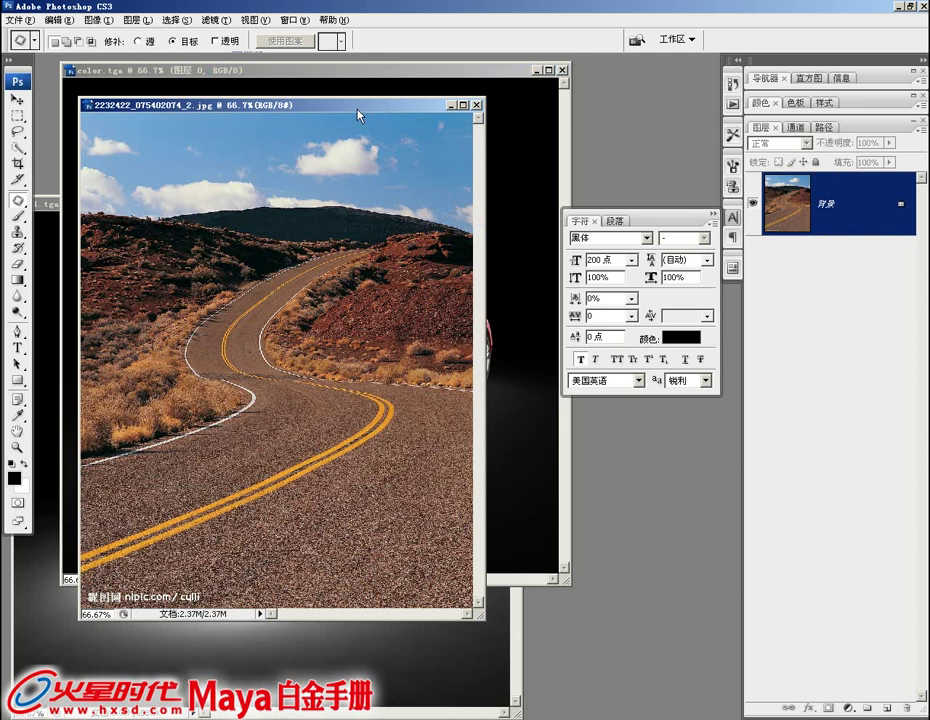
pyautogui.moveTo(358, 116); pyautogui.dragTo(425, 133)
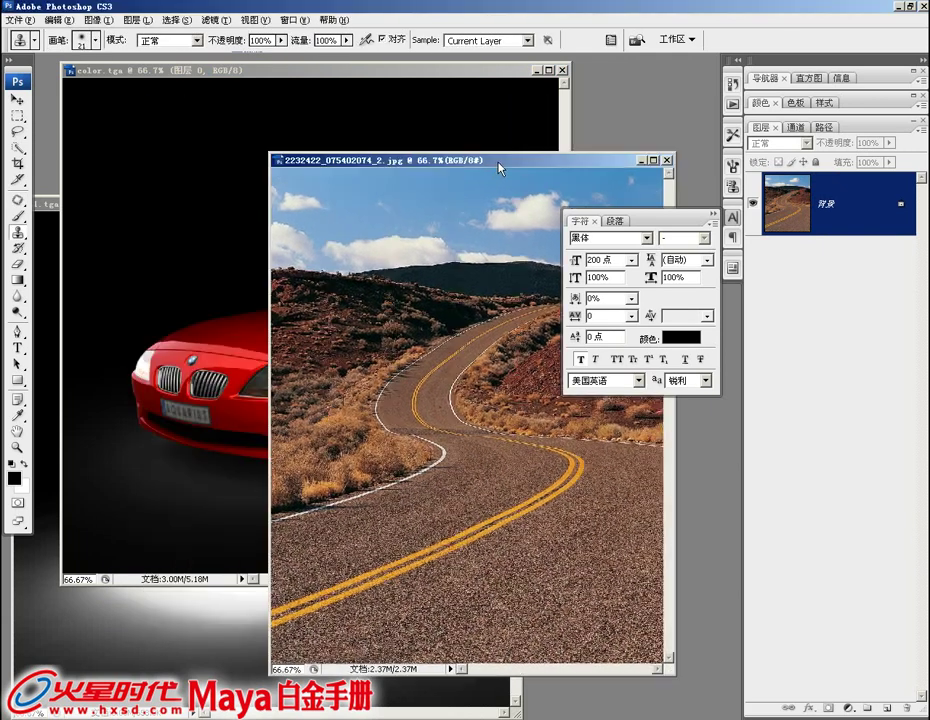
pyautogui.moveTo(367, 104); pyautogui.dragTo(580, 171)
pyautogui.press('v')
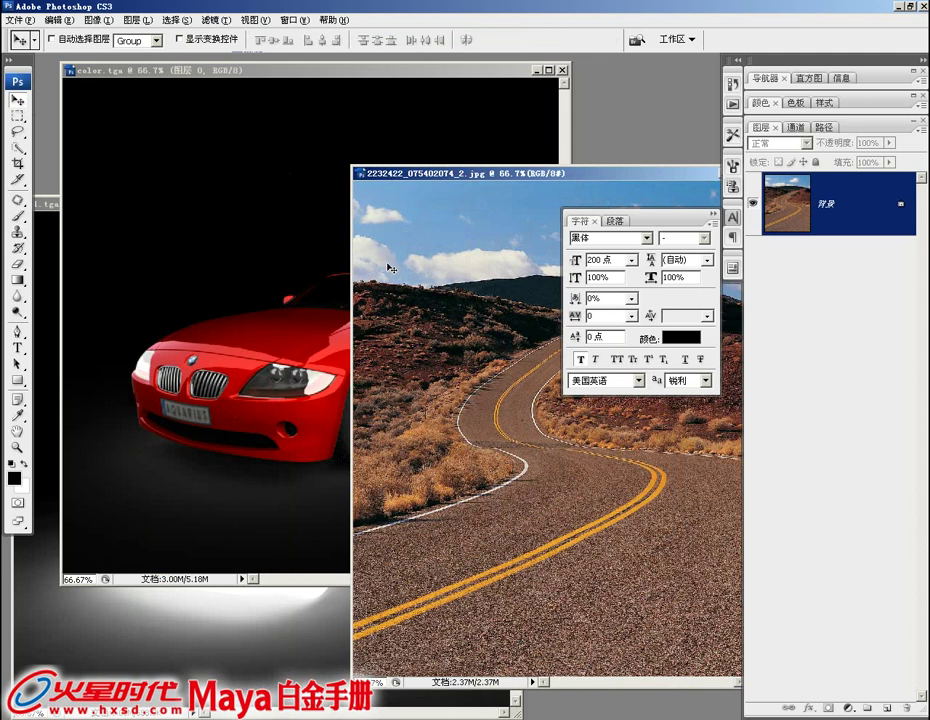
# - Copy the road photo into color.tga as 图层 2 and place it beneath the car layer
pyautogui.moveTo(390, 268)
pyautogui.mouseDown()
pyautogui.moveTo(235, 212)
pyautogui.moveTo(209, 188)
pyautogui.moveTo(232, 186)
pyautogui.mouseUp()
pyautogui.moveTo(797, 216); pyautogui.dragTo(800, 302)
pyautogui.moveTo(272, 270); pyautogui.dragTo(257, 241)
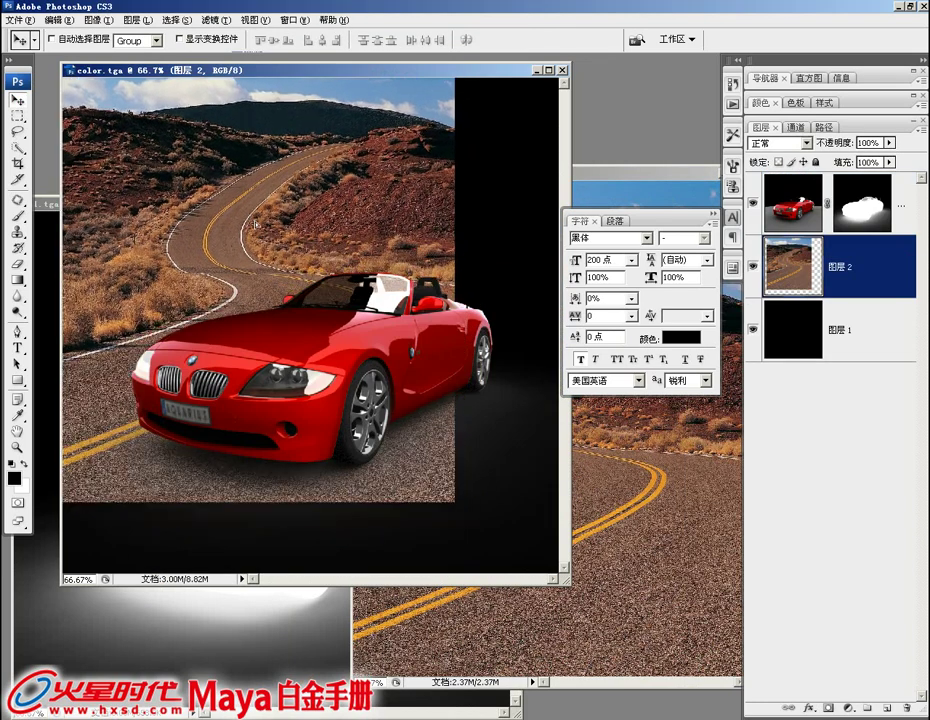
# - Free-transform 图层 2 to 148.9%, repositioning it so the road fills the canvas behind the car
pyautogui.hotkey('ctrl', 't')
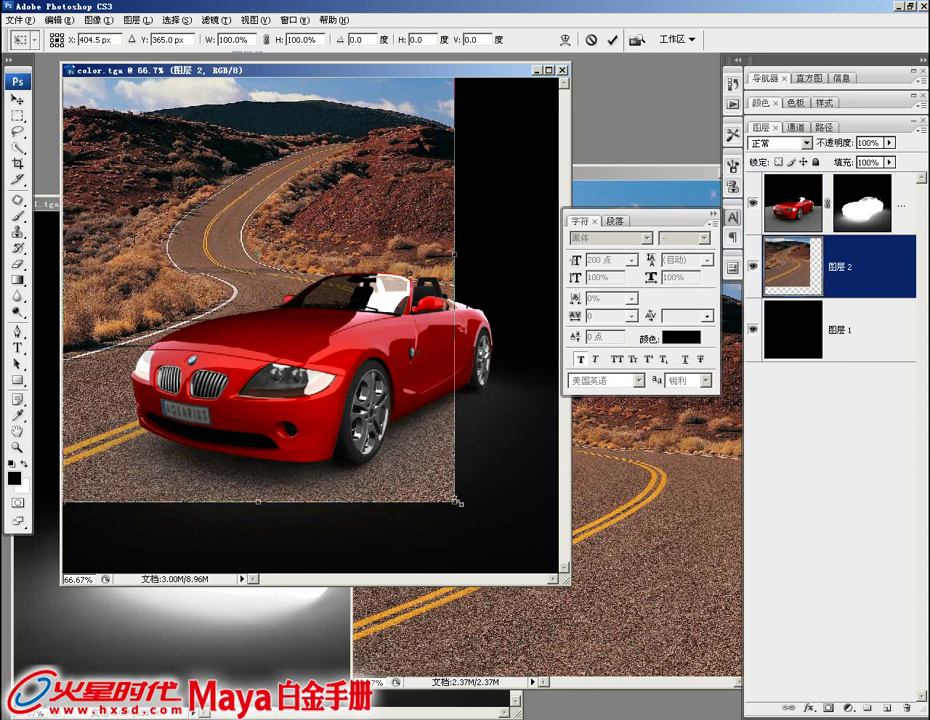
pyautogui.keyDown('shift'); pyautogui.moveTo(457, 505); pyautogui.dragTo(540, 565); pyautogui.keyUp('shift')
pyautogui.moveTo(460, 537); pyautogui.dragTo(407, 441)
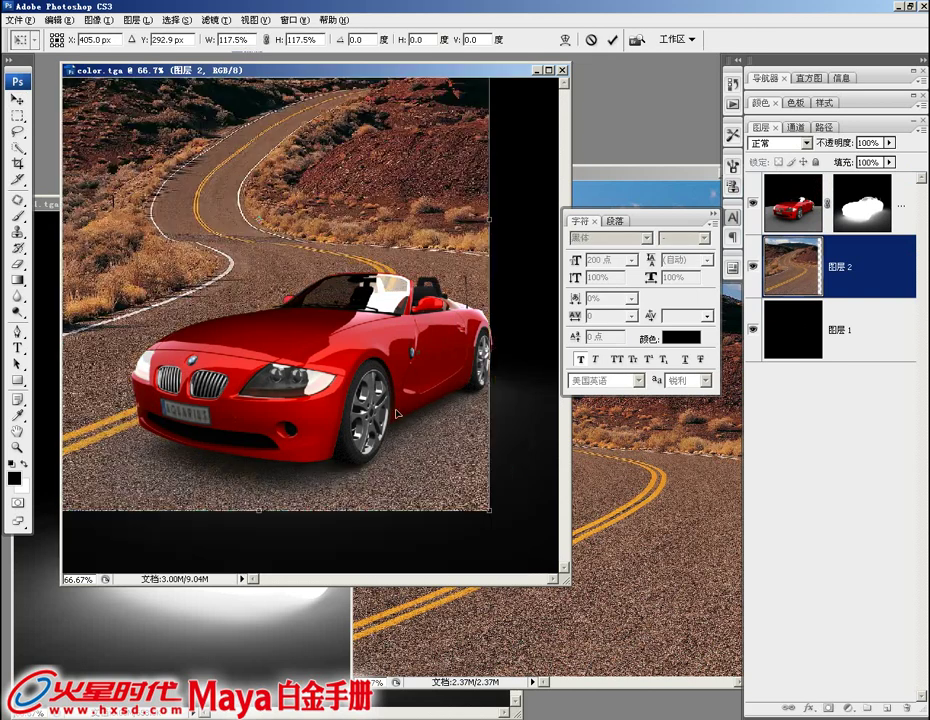
pyautogui.keyDown('shift'); pyautogui.moveTo(467, 470); pyautogui.dragTo(506, 508); pyautogui.keyUp('shift')
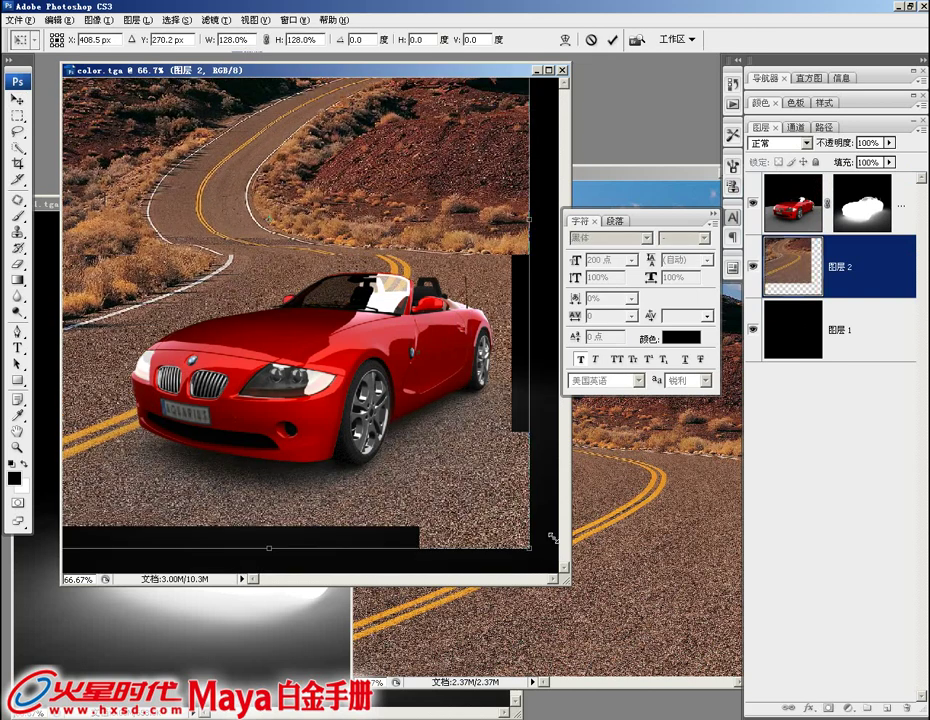
pyautogui.moveTo(431, 438); pyautogui.dragTo(426, 419)
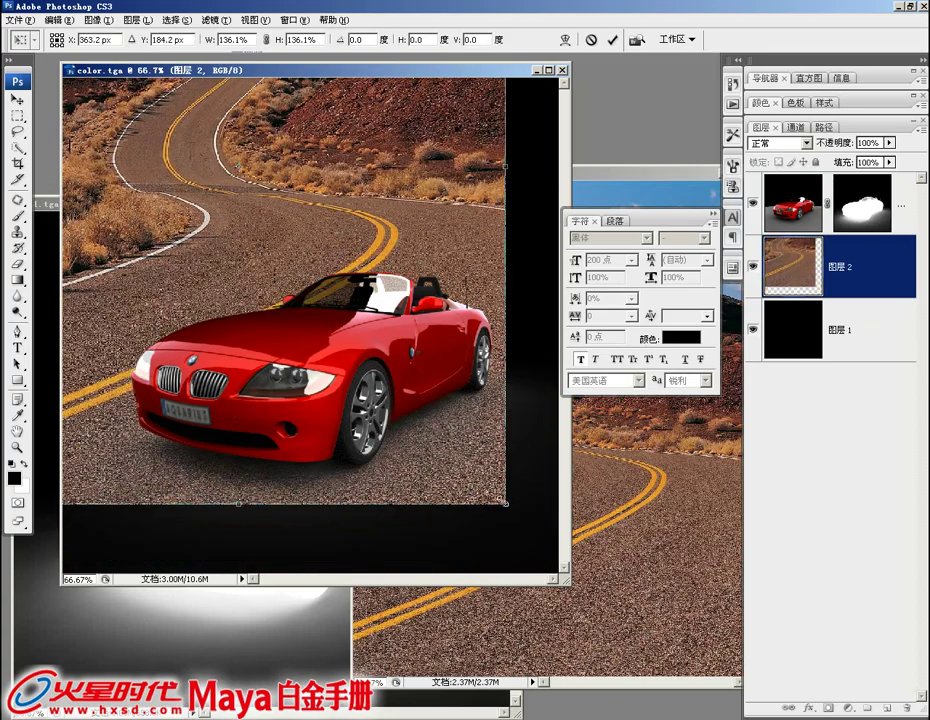
pyautogui.keyDown('shift'); pyautogui.moveTo(505, 504); pyautogui.dragTo(540, 547); pyautogui.keyUp('shift')
pyautogui.moveTo(459, 472)
pyautogui.mouseDown()
pyautogui.moveTo(514, 488)
pyautogui.moveTo(516, 479)
pyautogui.moveTo(465, 452)
pyautogui.moveTo(482, 459)
pyautogui.mouseUp()
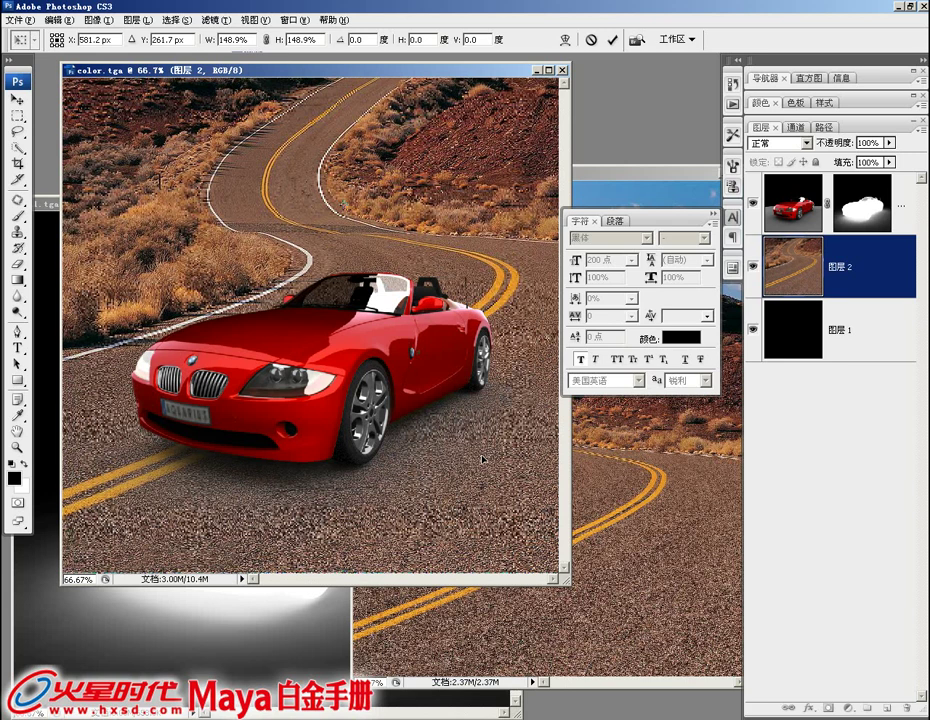
pyautogui.press('Return')
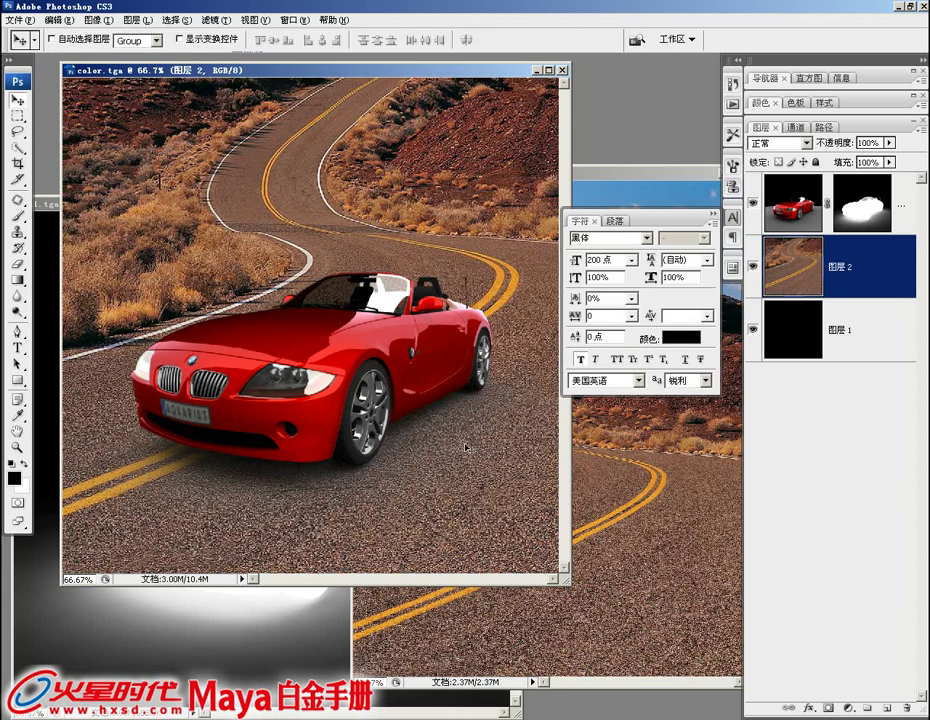
pyautogui.moveTo(325, 72); pyautogui.dragTo(313, 74)
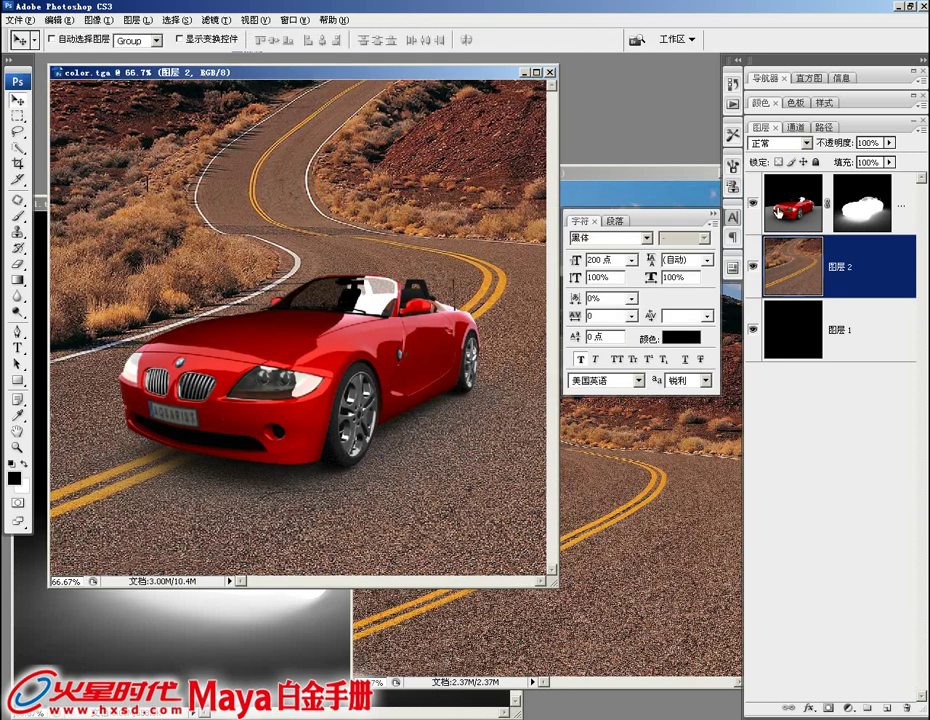
# - Add a 色彩平衡 adjustment layer above the car layer and shift the midtones toward red
pyautogui.click(779, 212)
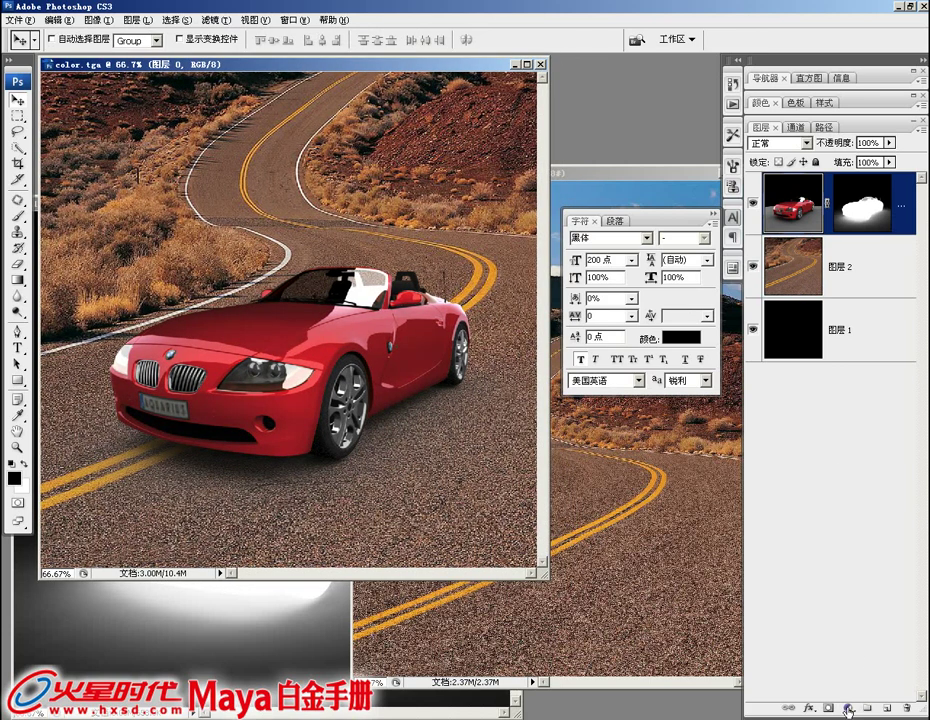
pyautogui.click(847, 710)
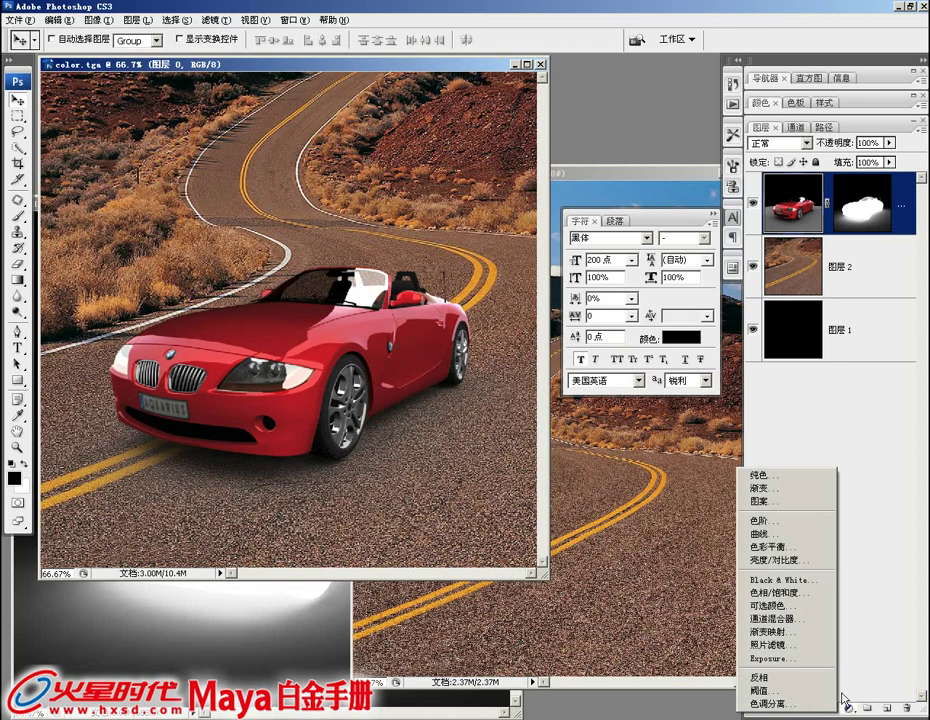
pyautogui.click(785, 548)
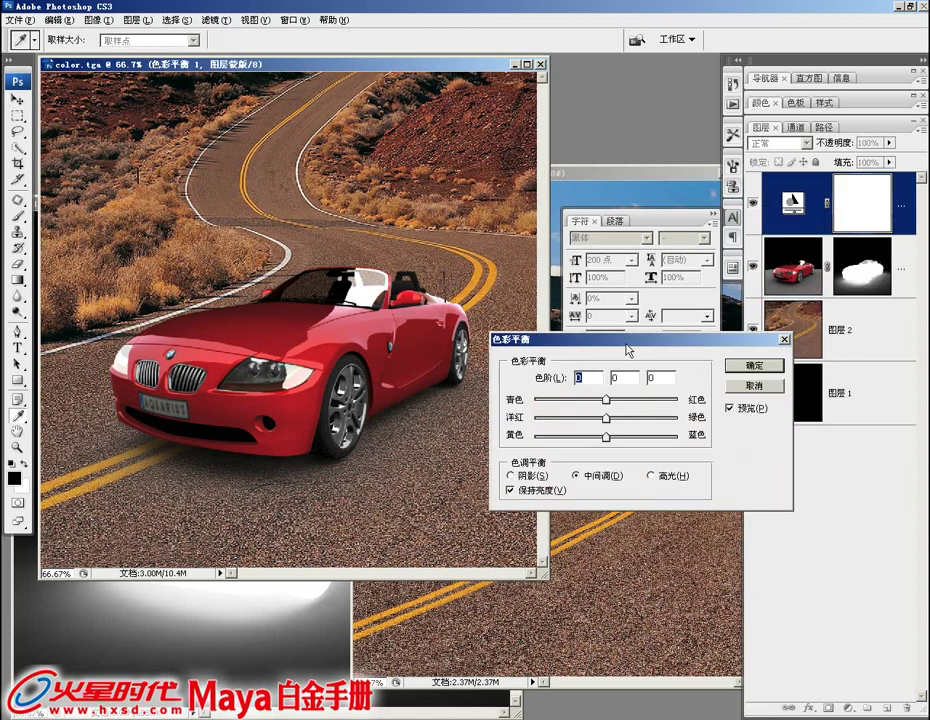
pyautogui.moveTo(628, 349); pyautogui.dragTo(593, 378)
pyautogui.moveTo(572, 430)
pyautogui.mouseDown()
pyautogui.moveTo(580, 432)
pyautogui.moveTo(573, 472)
pyautogui.mouseUp()
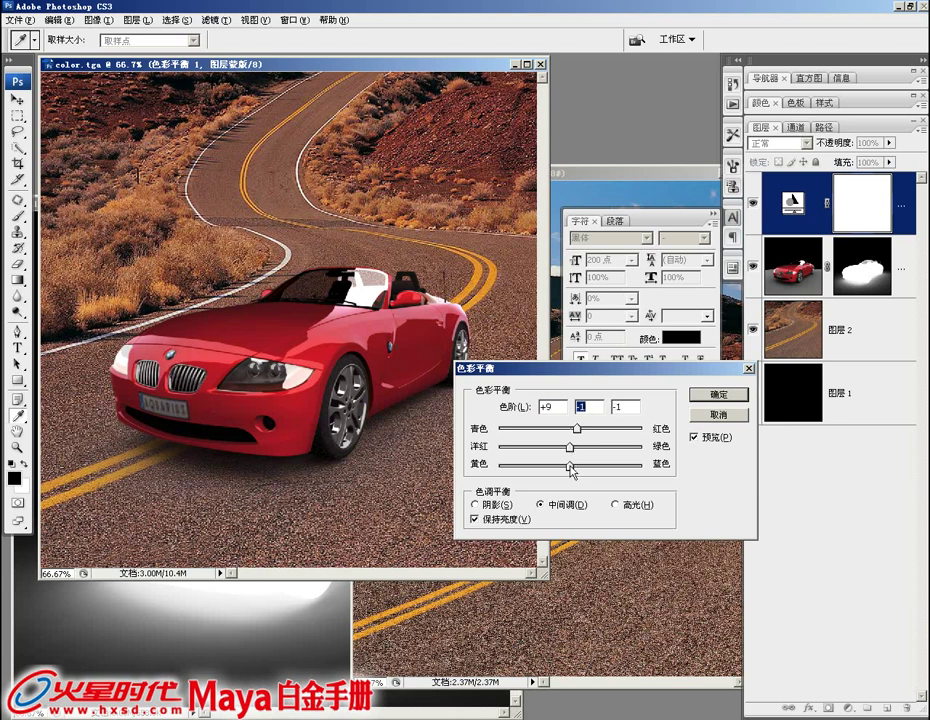
# - Push the Color Balance highlights toward yellow and nudge their cyan-red balance
pyautogui.click(616, 505)
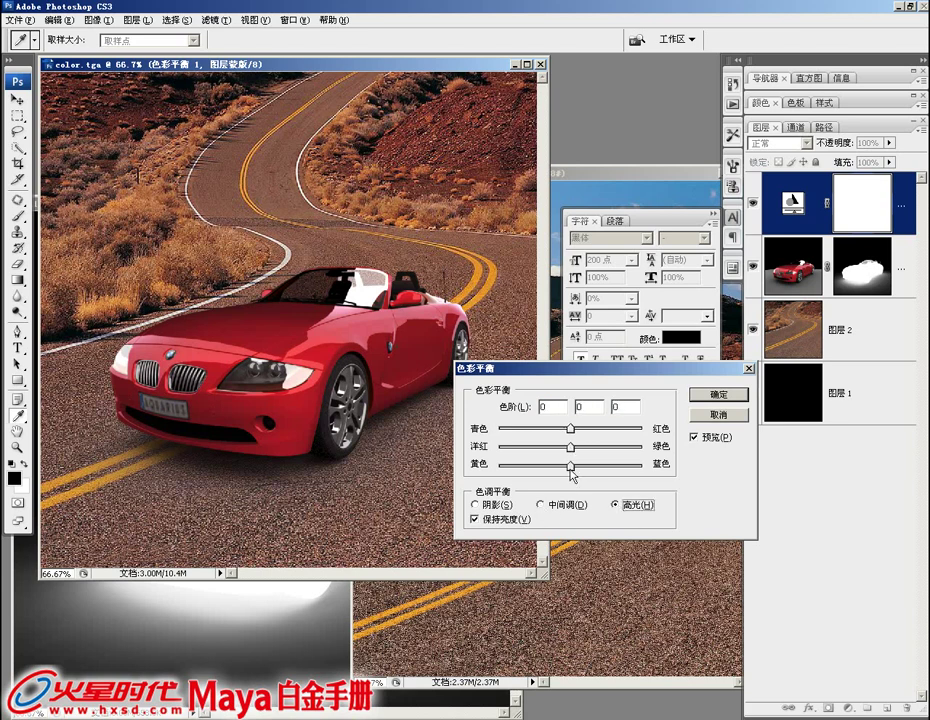
pyautogui.moveTo(571, 467); pyautogui.dragTo(564, 468)
pyautogui.click(580, 450)
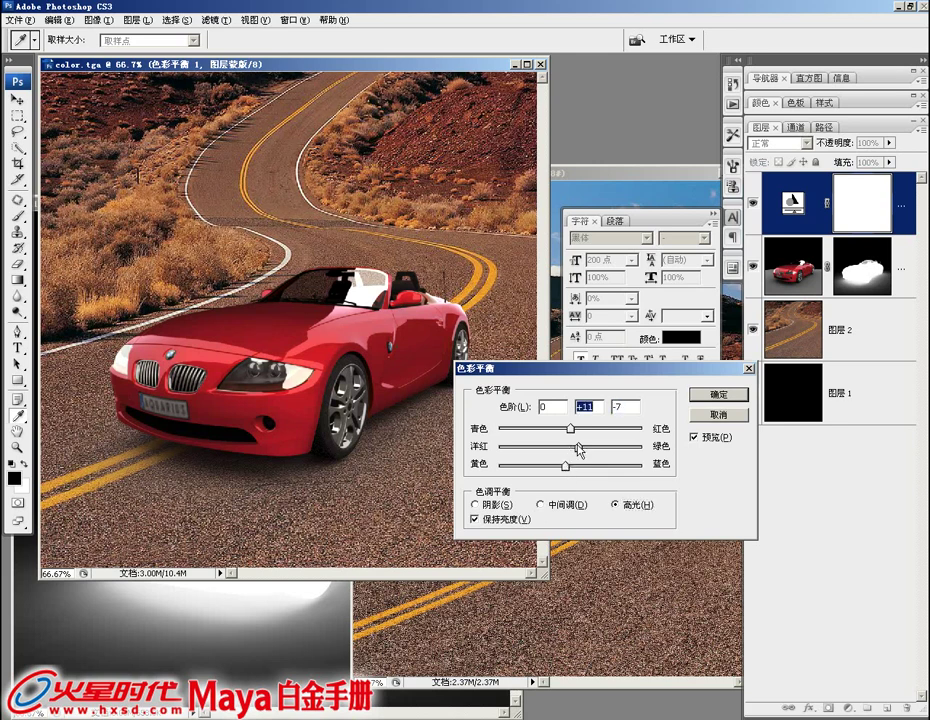
pyautogui.moveTo(573, 432); pyautogui.dragTo(564, 436)
pyautogui.click(561, 429)
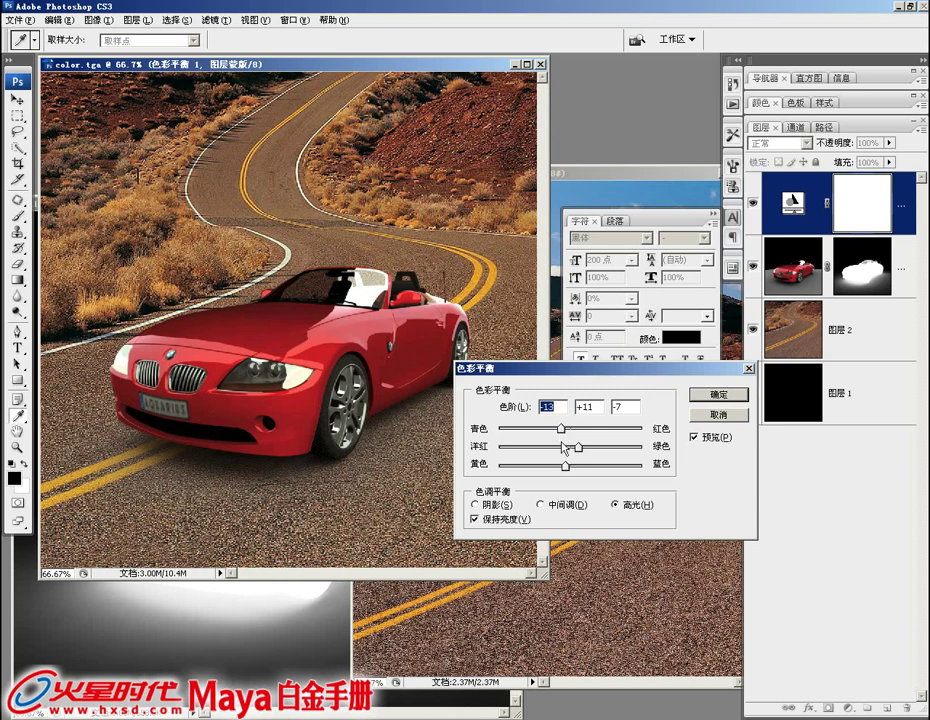
# - Push the shadows toward blue, set midtones to +2, +6, +5, and apply the adjustment
pyautogui.click(505, 504)
pyautogui.moveTo(572, 470)
pyautogui.mouseDown()
pyautogui.moveTo(562, 472)
pyautogui.moveTo(584, 476)
pyautogui.moveTo(566, 431)
pyautogui.mouseUp()
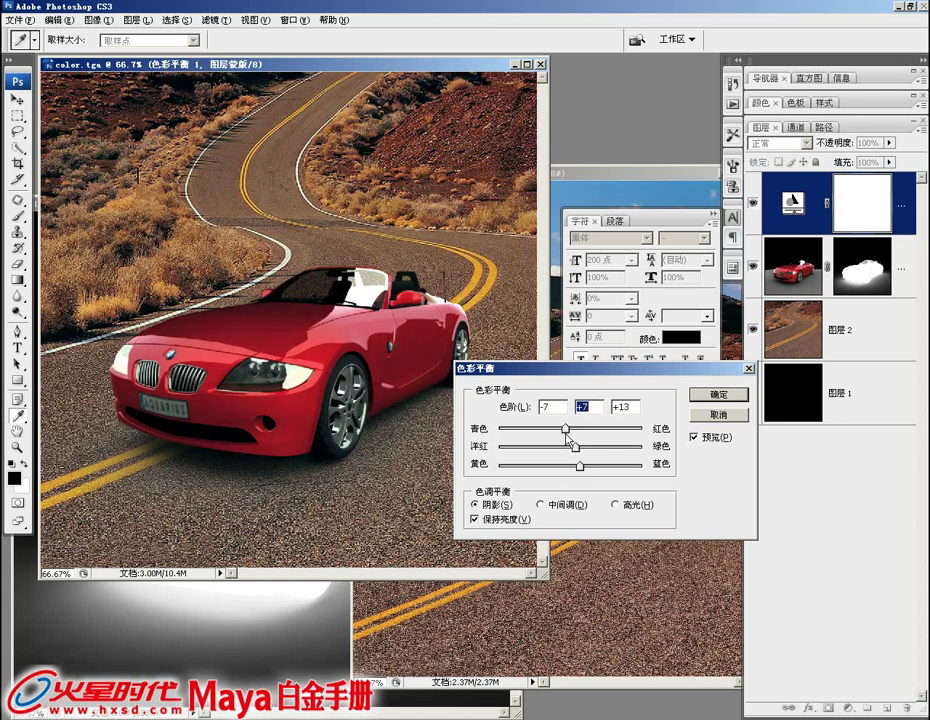
pyautogui.click(560, 505)
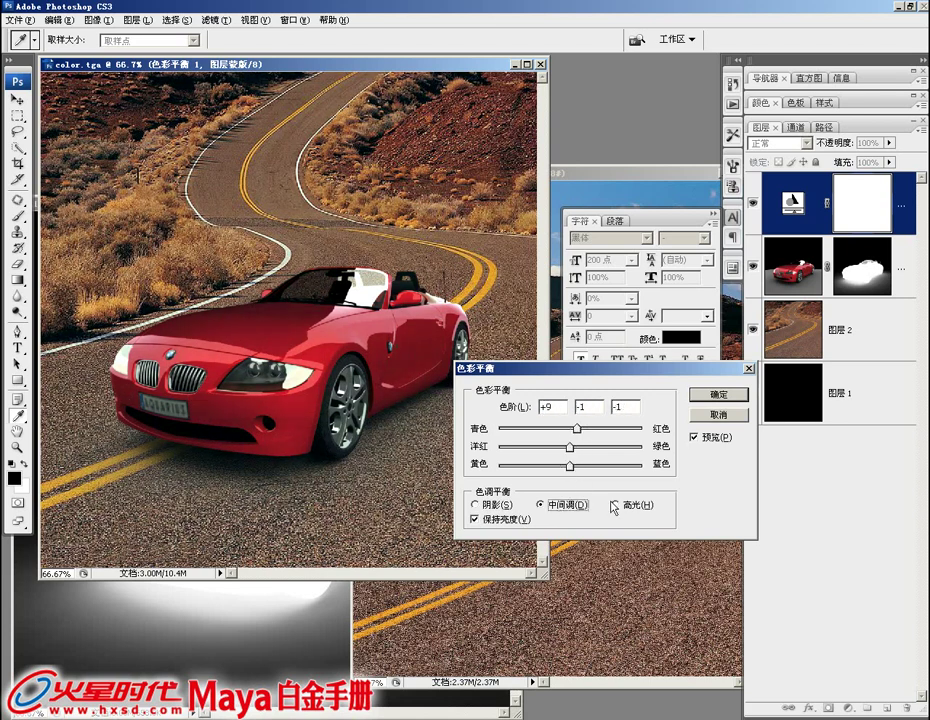
pyautogui.moveTo(574, 470); pyautogui.dragTo(575, 429)
pyautogui.click(575, 430)
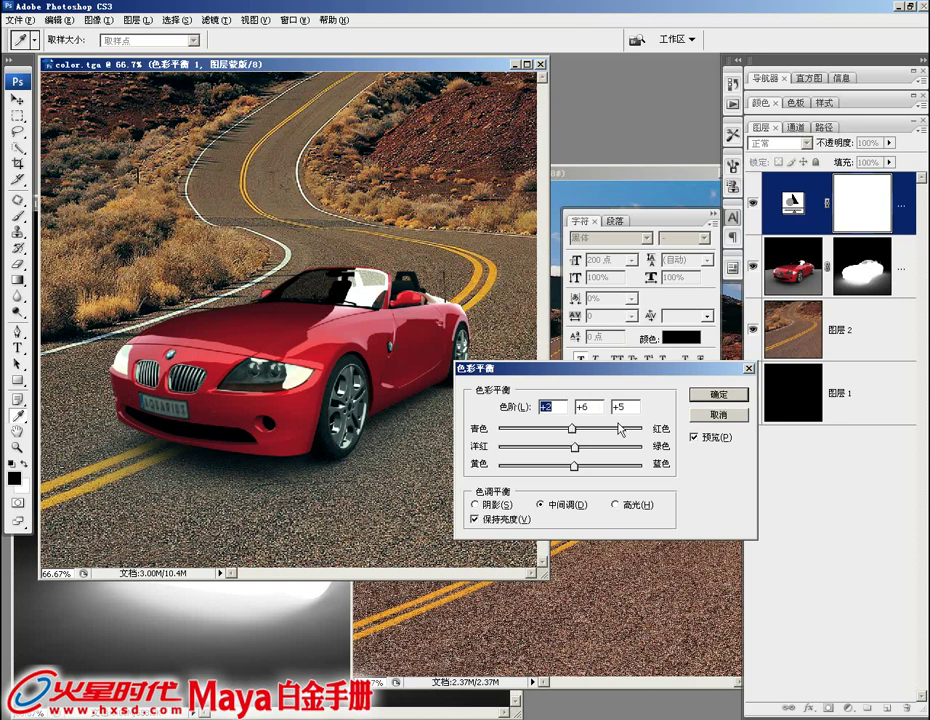
pyautogui.click(711, 398)
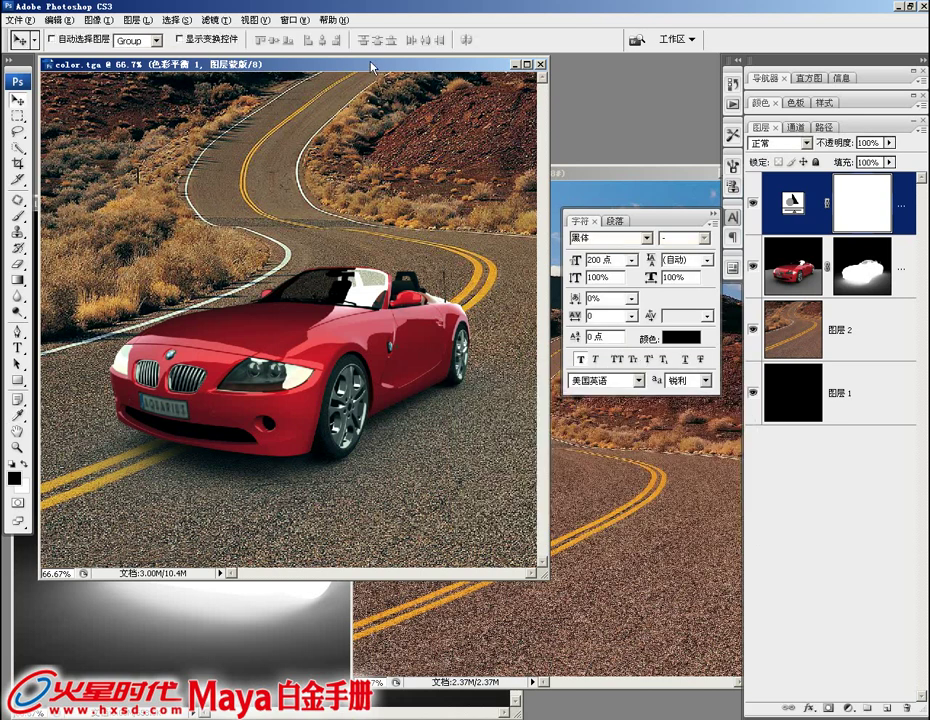
# - With 图层 2 selected, crop the image to a widescreen strip below the hills, extended to the right edge
pyautogui.moveTo(372, 67); pyautogui.dragTo(392, 96)
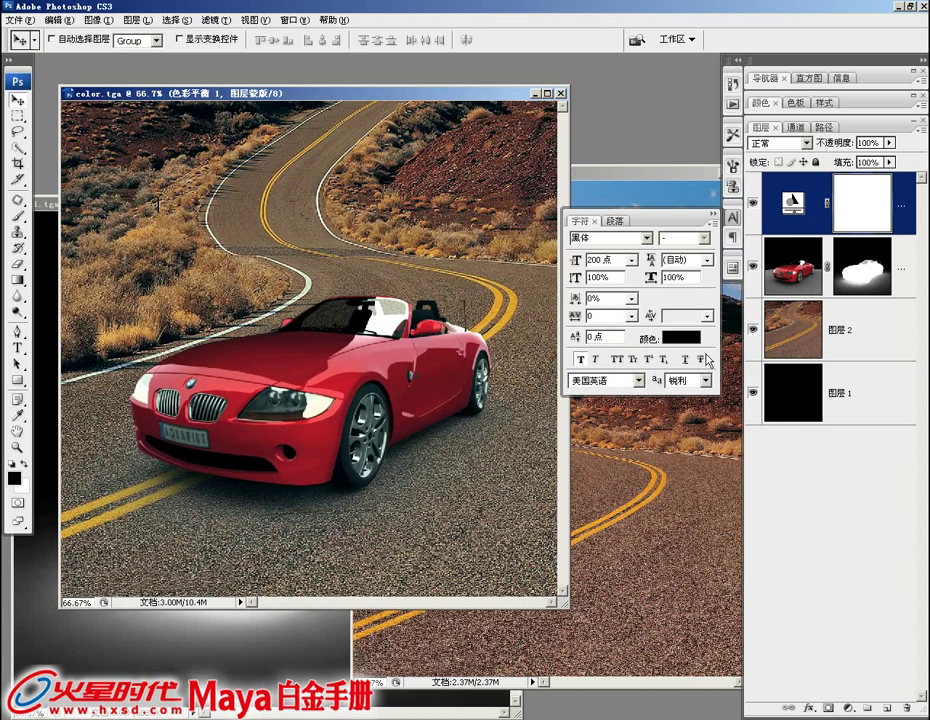
pyautogui.click(804, 343)
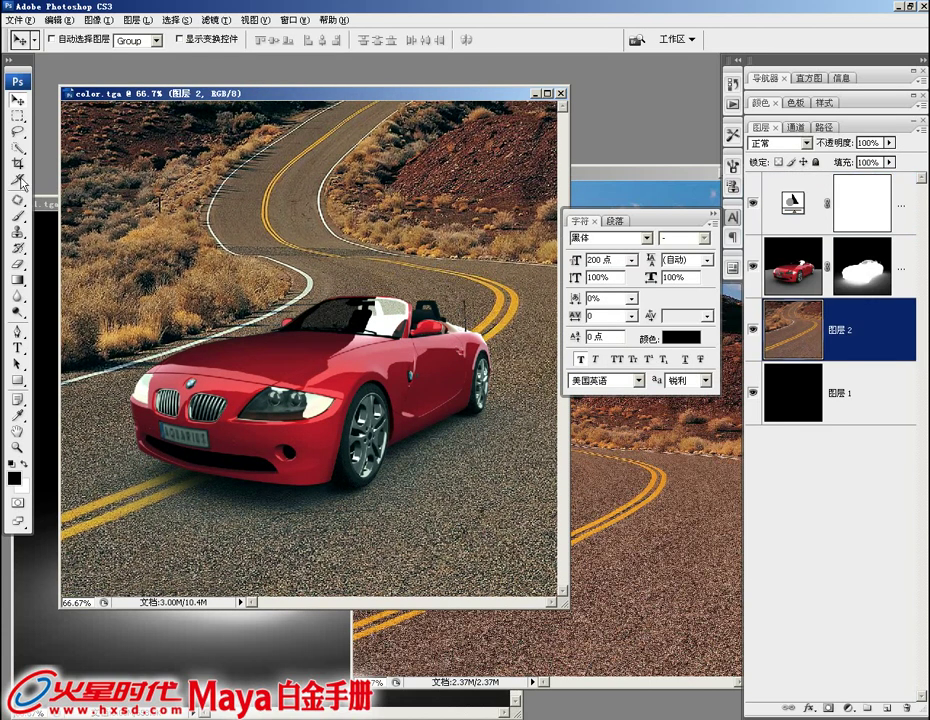
pyautogui.click(17, 162)
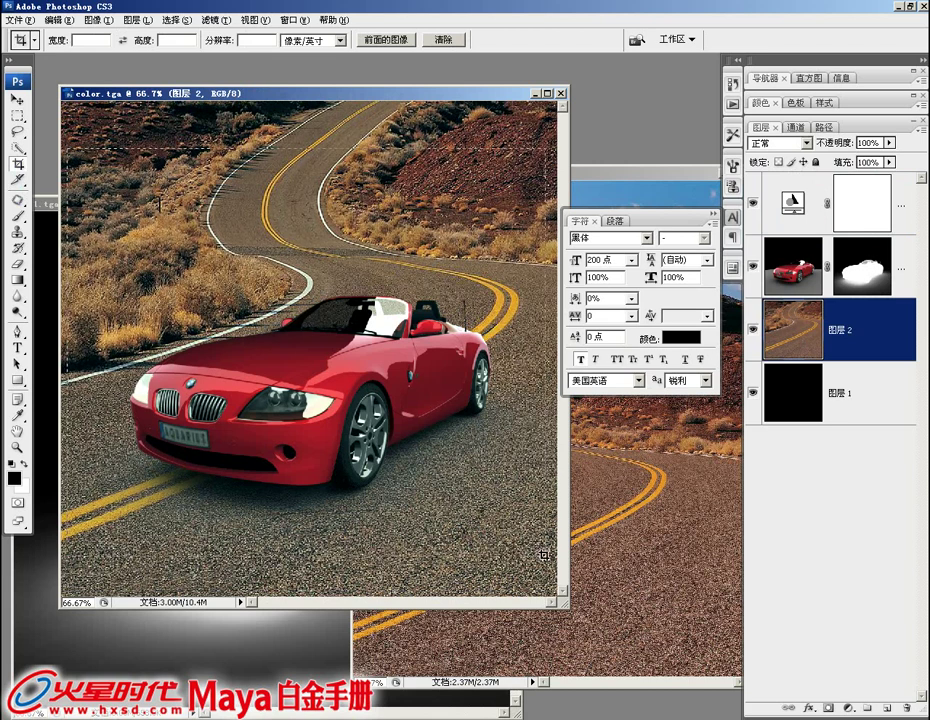
pyautogui.moveTo(68, 148); pyautogui.dragTo(548, 598)
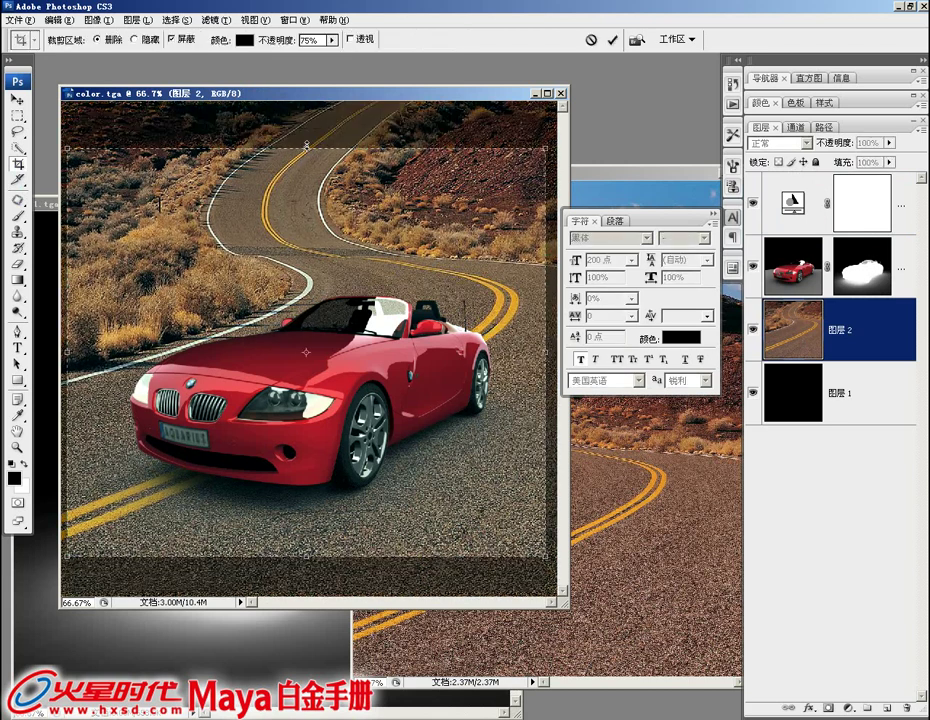
pyautogui.moveTo(307, 150); pyautogui.dragTo(307, 228)
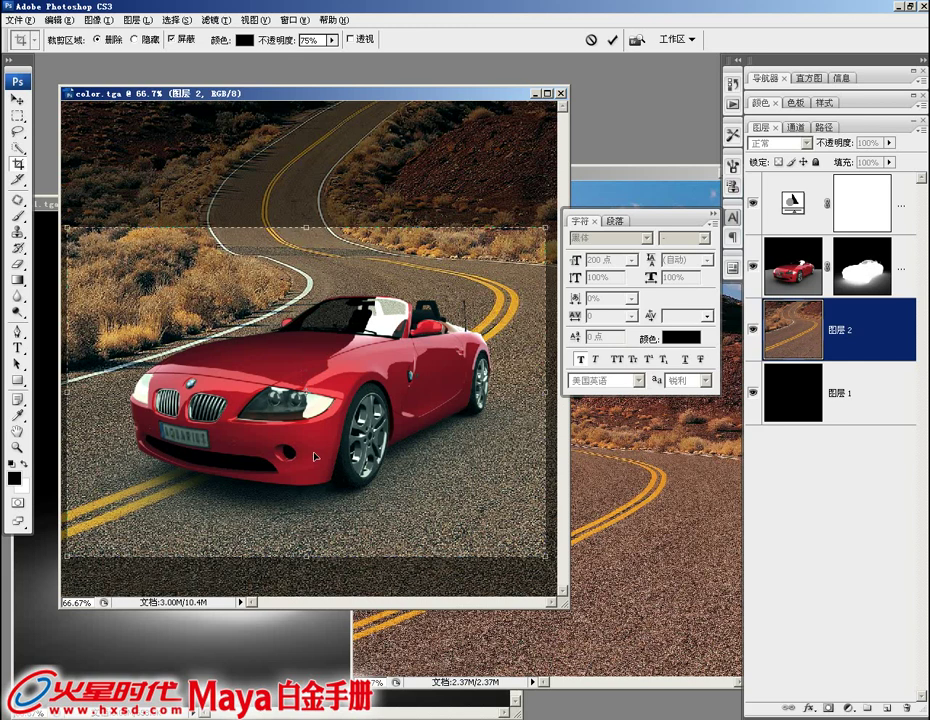
pyautogui.moveTo(308, 566); pyautogui.dragTo(308, 568)
pyautogui.moveTo(307, 228); pyautogui.dragTo(307, 234)
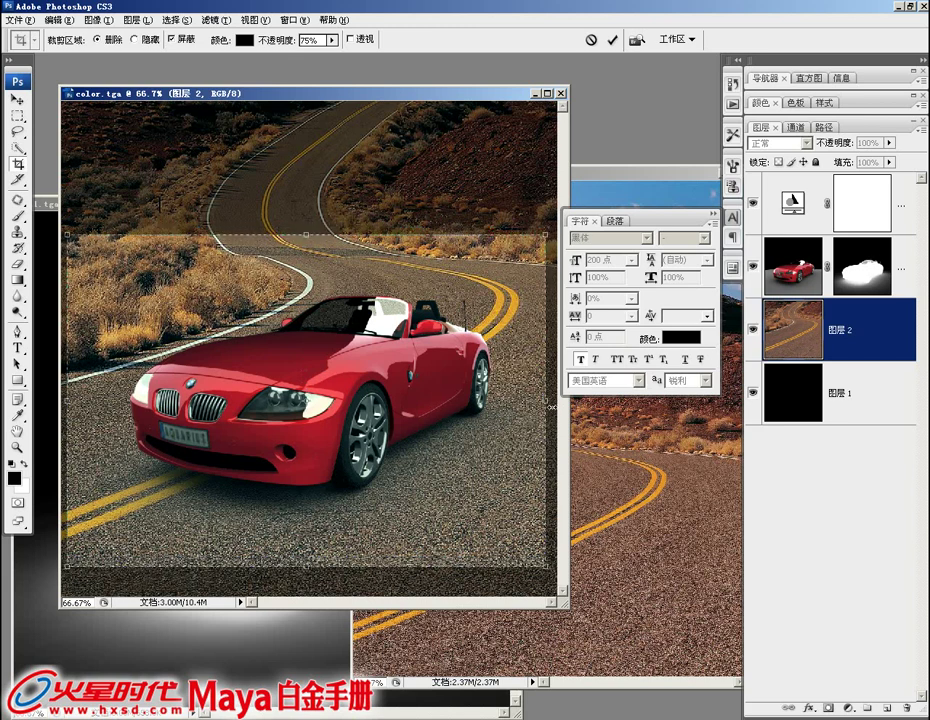
pyautogui.moveTo(546, 400); pyautogui.dragTo(563, 402)
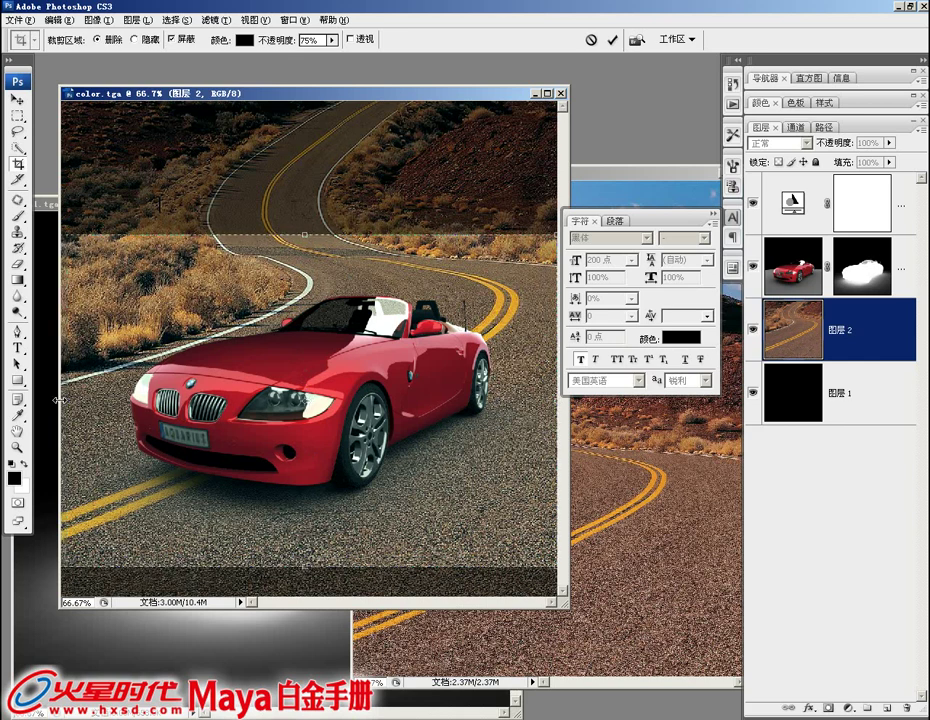
pyautogui.press('Return')
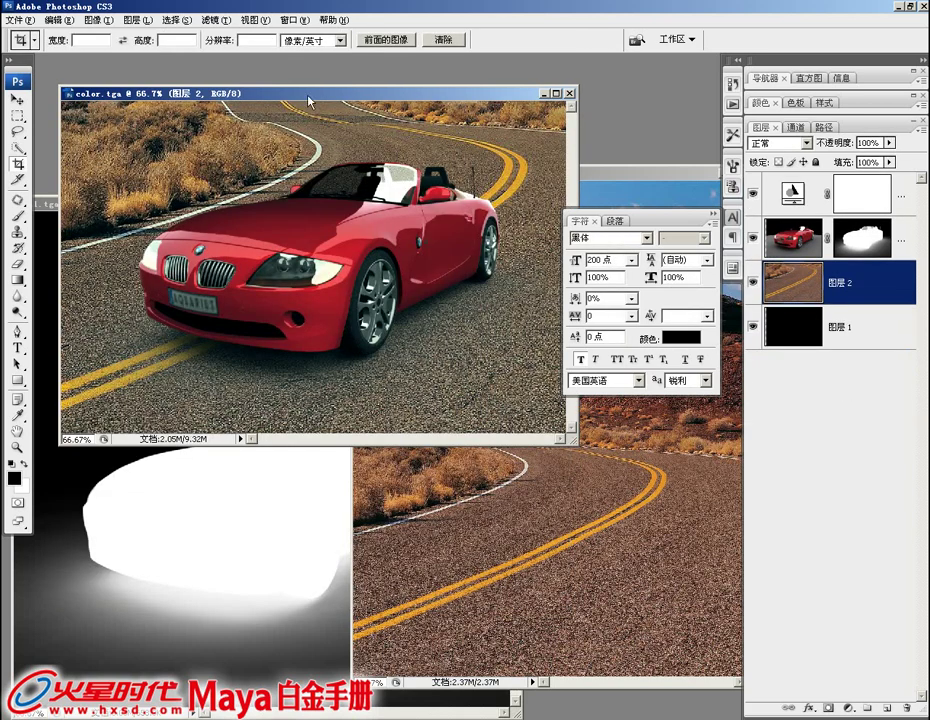
# - Enlarge the document window, switch to full-screen mode on grey, and zoom in close on the car
pyautogui.moveTo(308, 101); pyautogui.dragTo(297, 148)
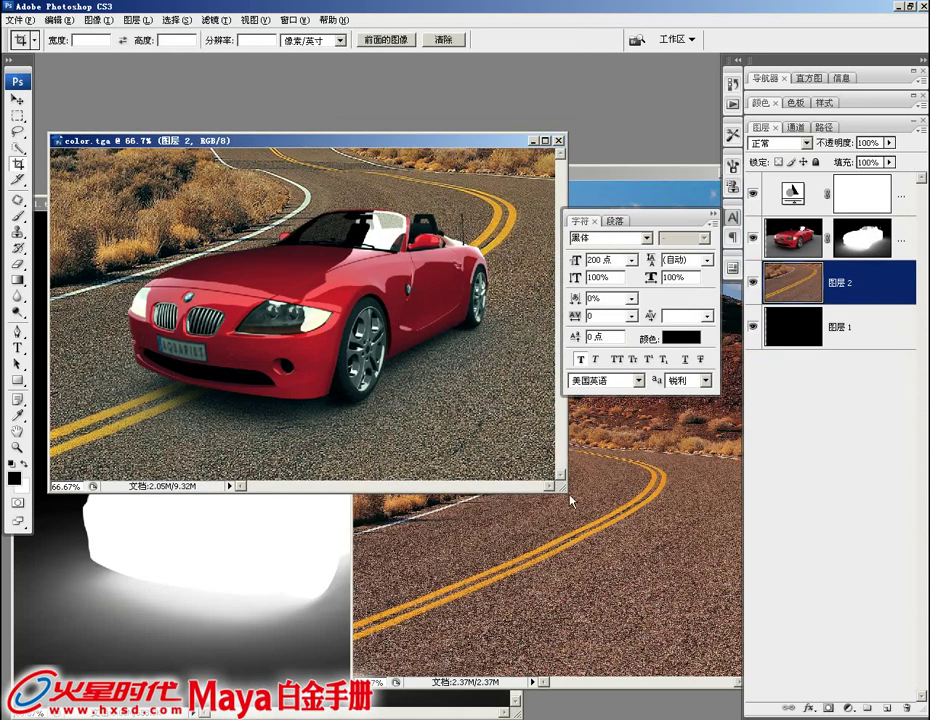
pyautogui.moveTo(568, 492); pyautogui.dragTo(589, 514)
pyautogui.press('f')
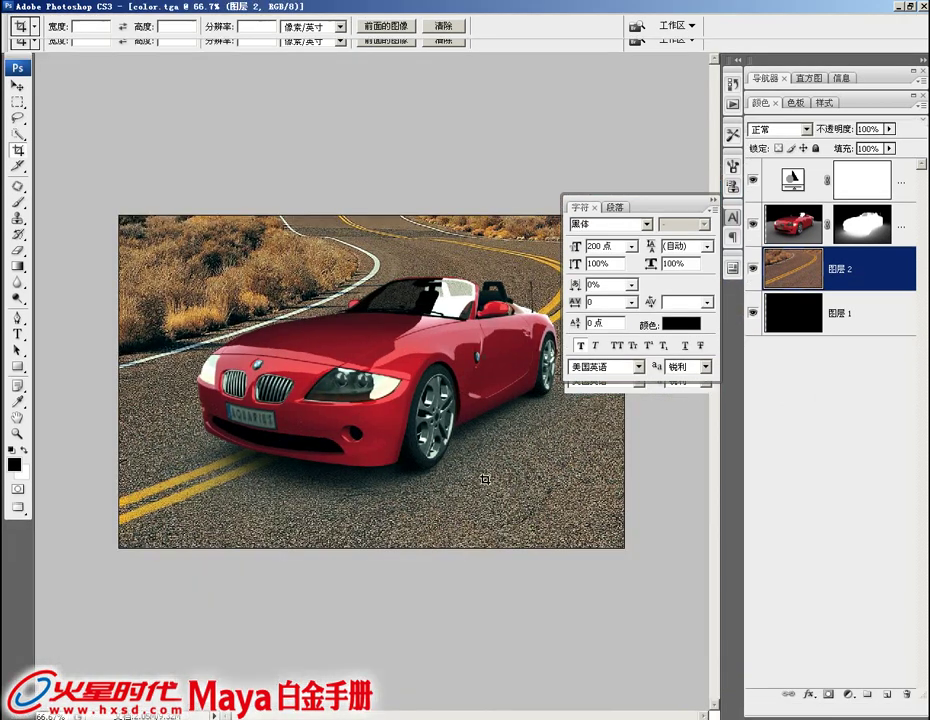
pyautogui.press('f')
pyautogui.keyDown('alt'); pyautogui.scroll(2, 372, 469); pyautogui.keyUp('alt')
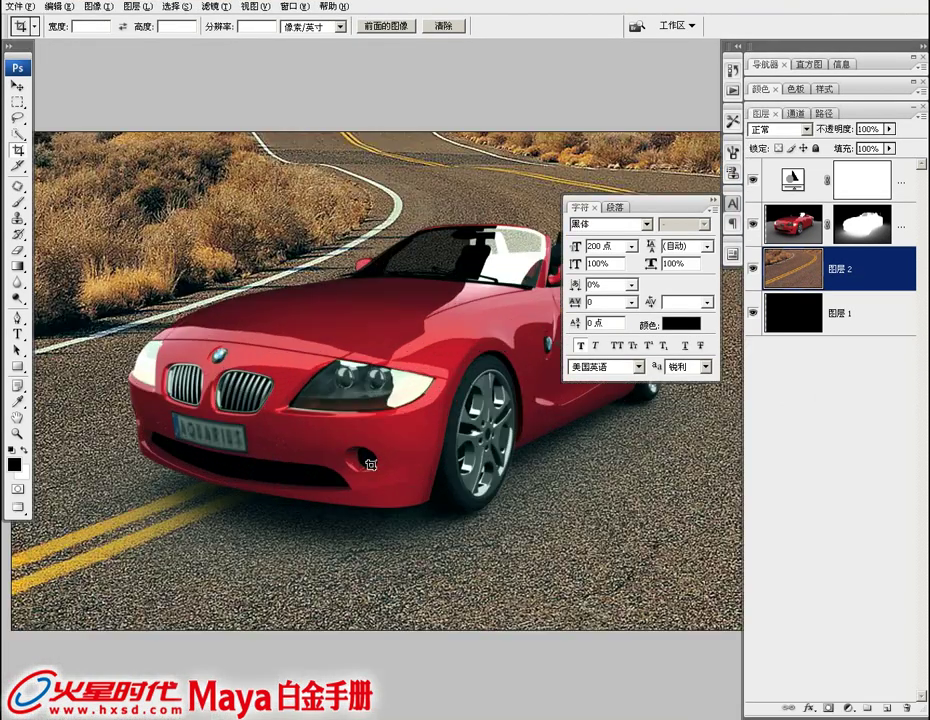
pyautogui.moveTo(372, 469); pyautogui.dragTo(395, 509)
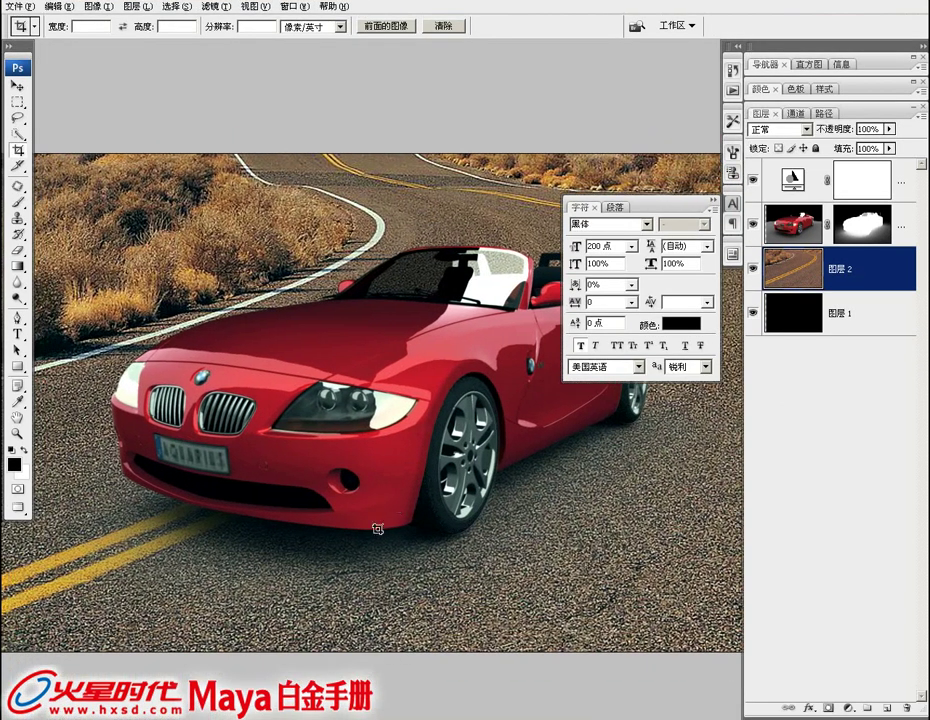
pyautogui.moveTo(381, 460); pyautogui.dragTo(384, 472)
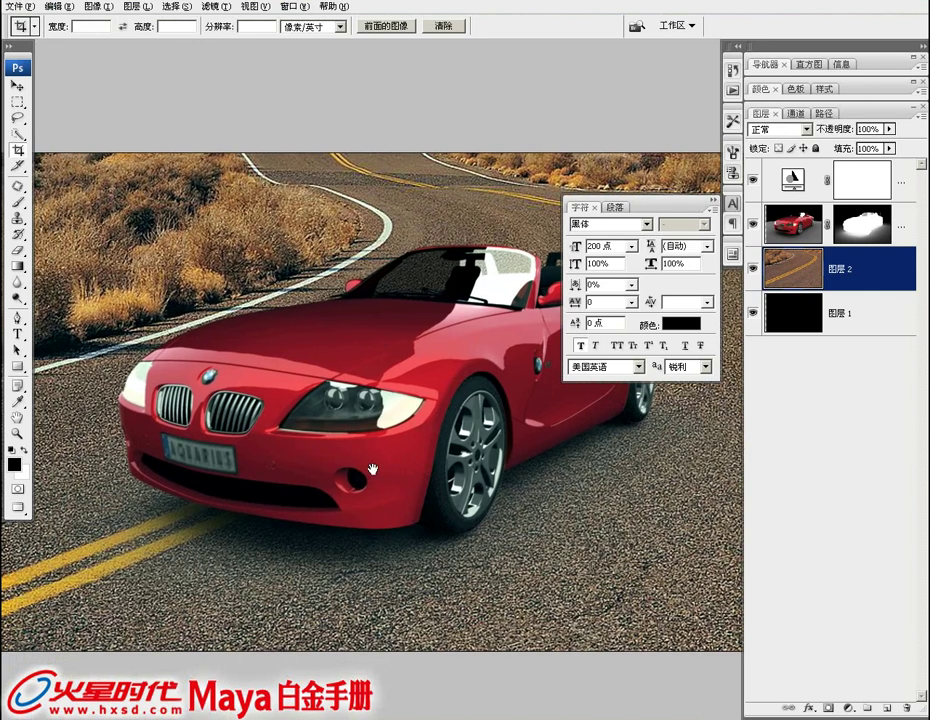